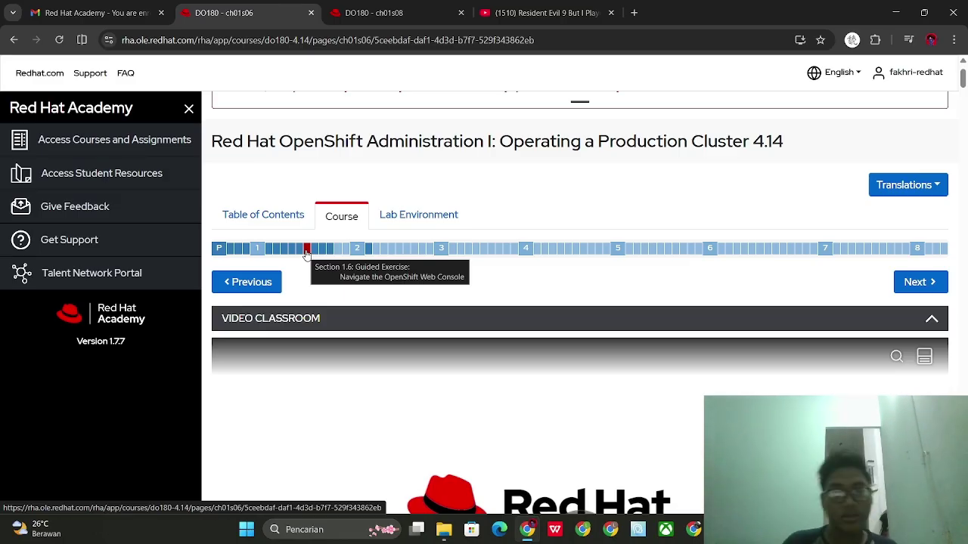
Scroll to the Guided Exercise and highlight the exploring-OpenShift and Create a sample application outcomes
{"action": "scroll", "coordinate": [318, 253], "scroll_direction": "down", "scroll_amount": 7}
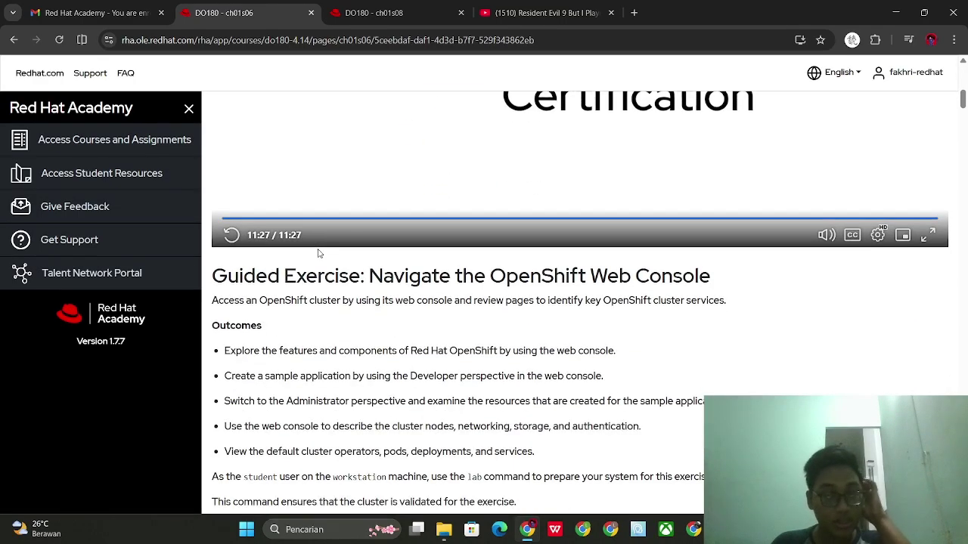
{"action": "scroll", "coordinate": [318, 253], "scroll_direction": "down", "scroll_amount": 2}
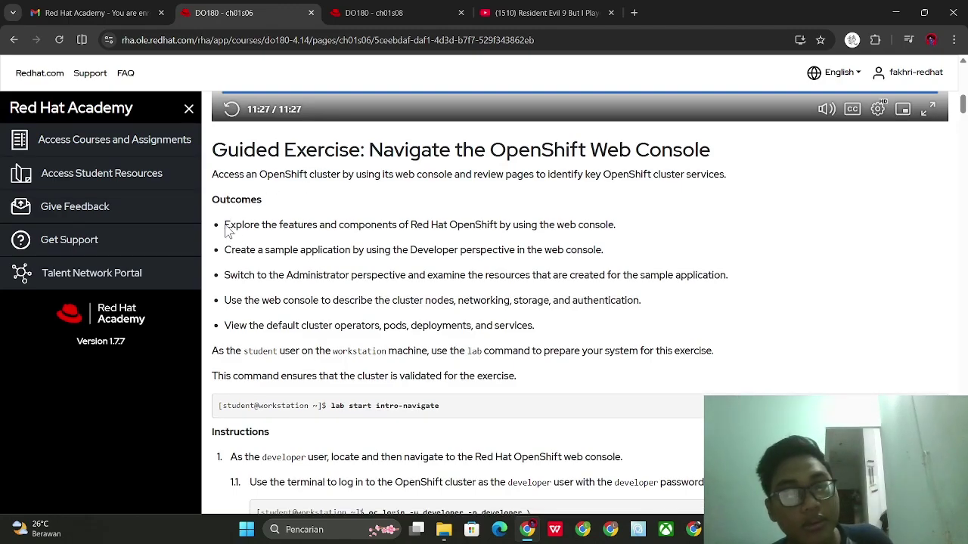
{"action": "left_click_drag", "start_coordinate": [224, 224], "coordinate": [618, 230]}
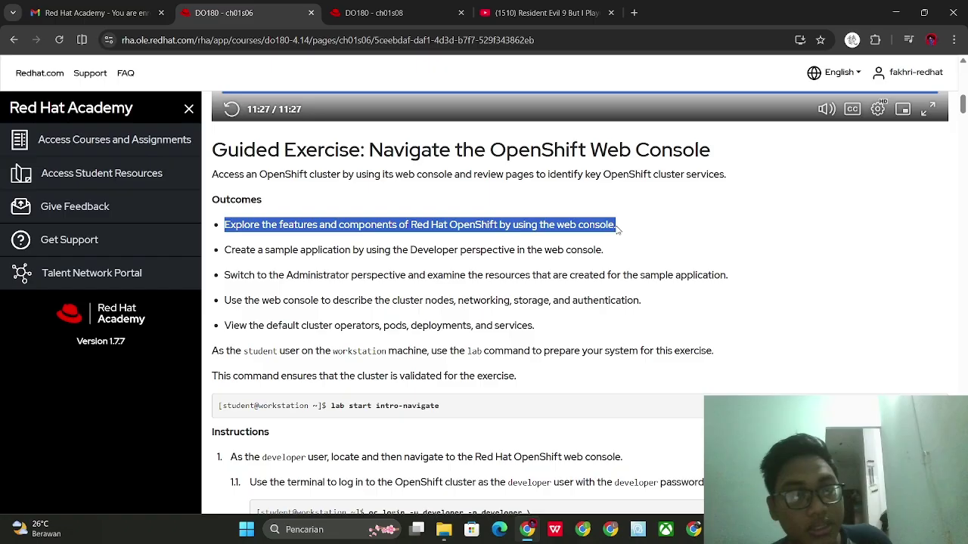
{"action": "left_click", "coordinate": [239, 235]}
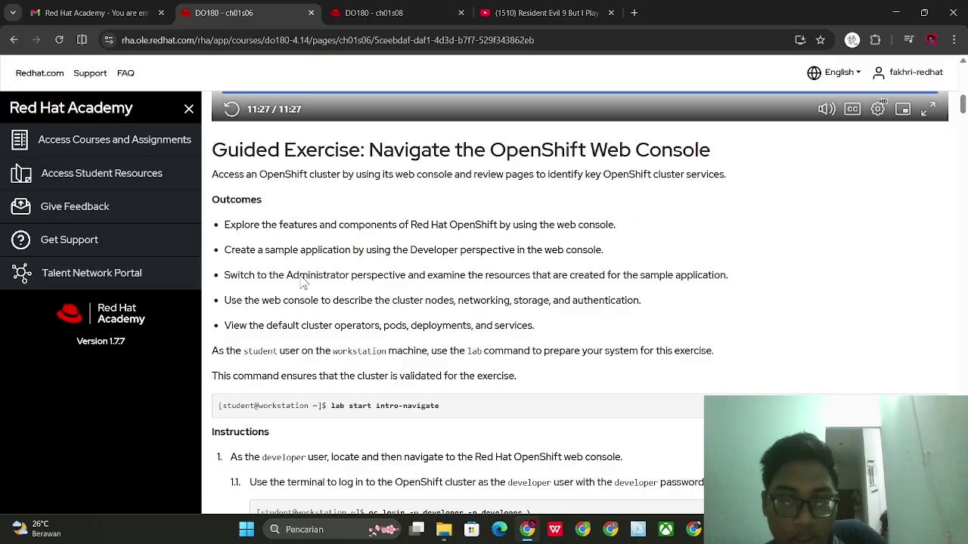
{"action": "left_click_drag", "start_coordinate": [224, 250], "coordinate": [361, 255]}
{"action": "left_click", "coordinate": [361, 256]}
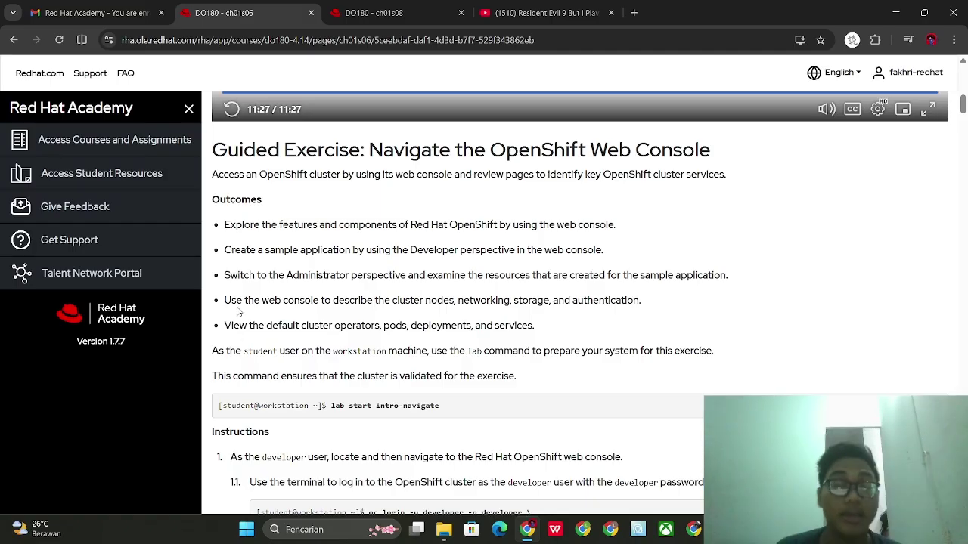
Check the ch01s08 Lab Environment list, with workstation active, after a brief look back at ch01s06
{"action": "left_click", "coordinate": [382, 6]}
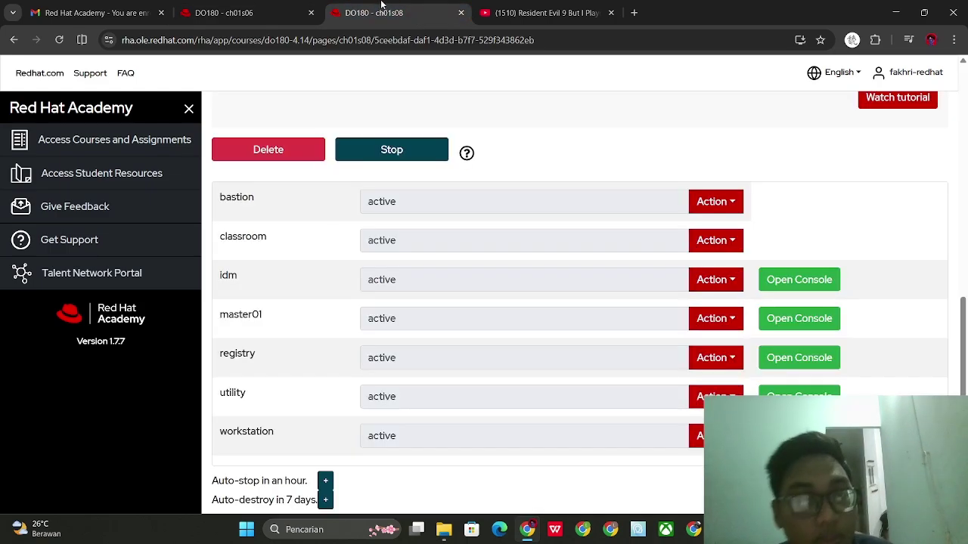
{"action": "scroll", "coordinate": [393, 236], "scroll_direction": "up", "scroll_amount": 10}
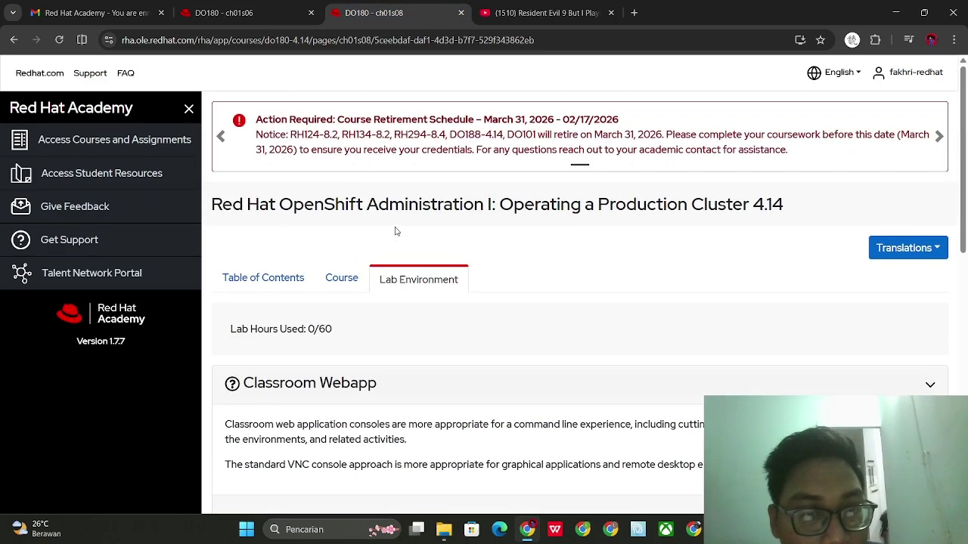
{"action": "scroll", "coordinate": [395, 230], "scroll_direction": "down", "scroll_amount": 10}
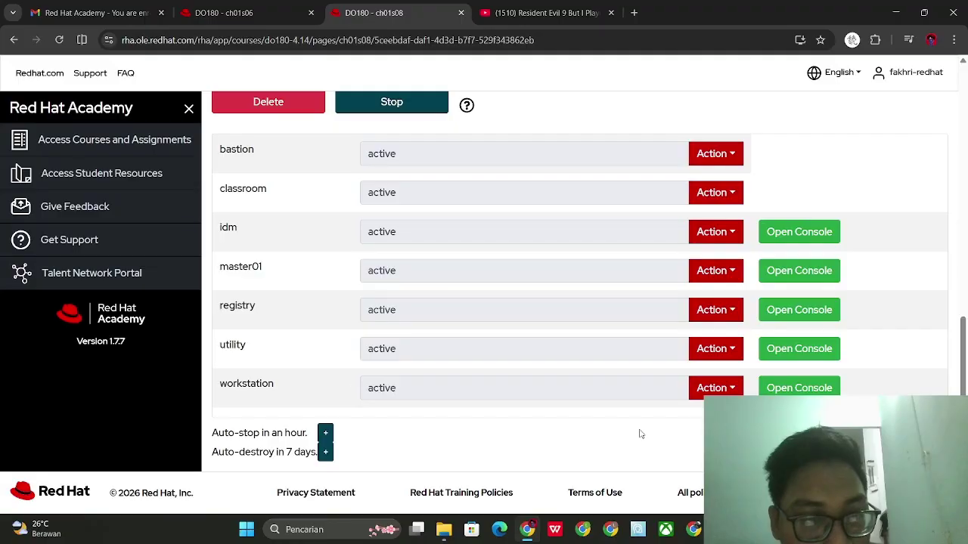
{"action": "scroll", "coordinate": [639, 434], "scroll_direction": "up", "scroll_amount": 2}
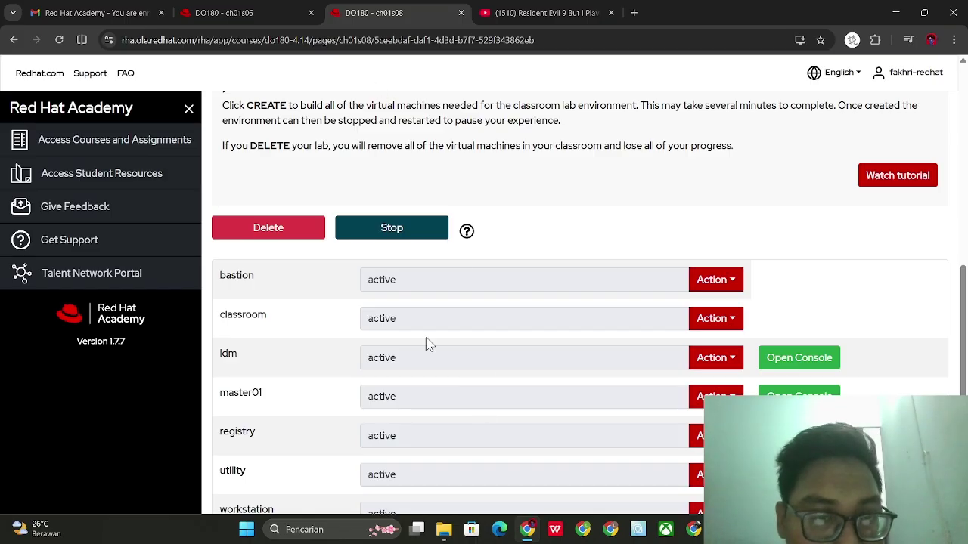
{"action": "scroll", "coordinate": [385, 306], "scroll_direction": "down", "scroll_amount": 1}
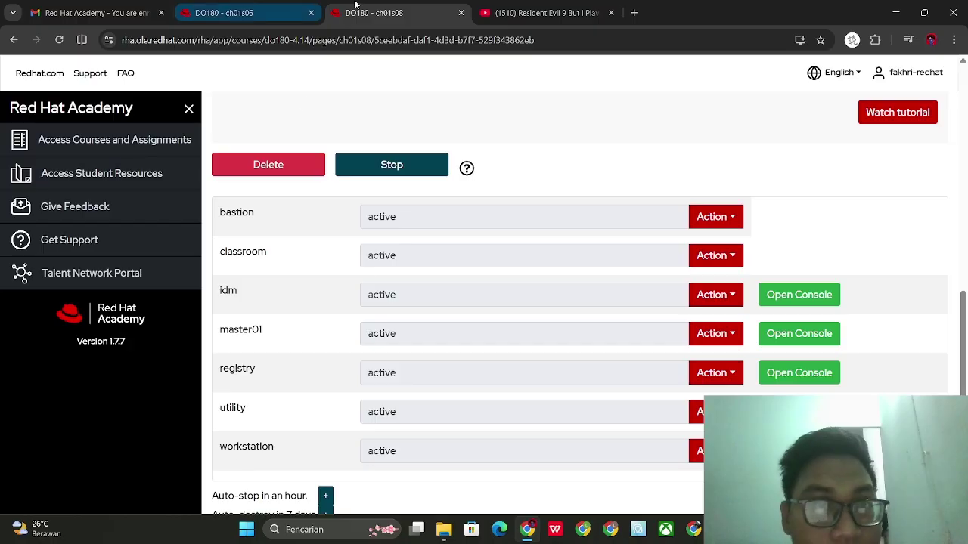
{"action": "left_click", "coordinate": [290, 9]}
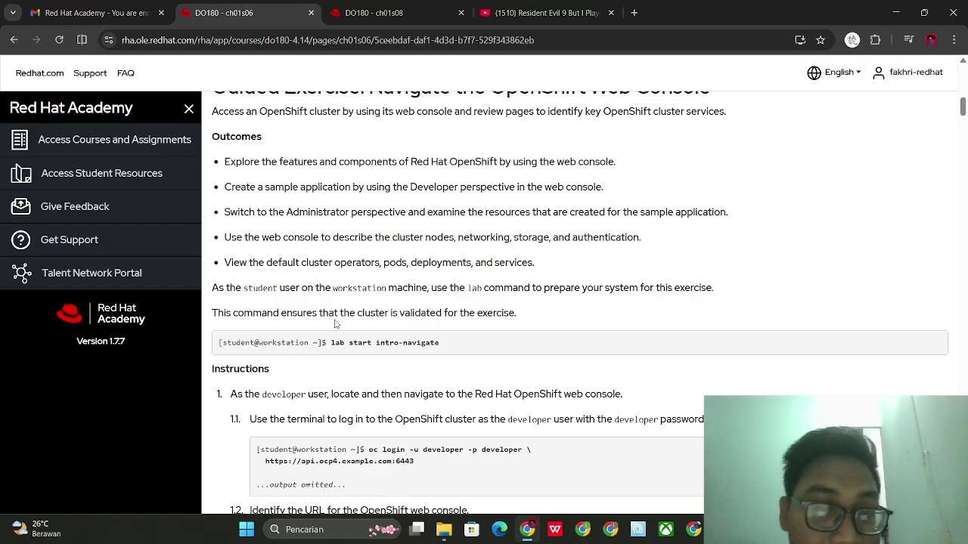
{"action": "mouse_move", "coordinate": [340, 311]}
{"action": "left_mouse_down"}
{"action": "mouse_move", "coordinate": [400, 311]}
{"action": "mouse_move", "coordinate": [340, 299]}
{"action": "left_mouse_up"}
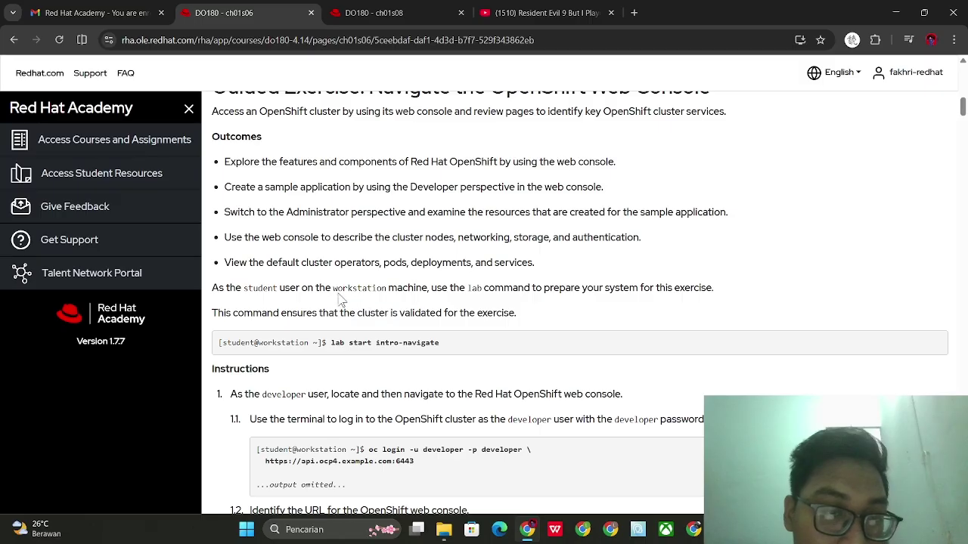
{"action": "key", "text": "ctrl+Tab"}
{"action": "scroll", "coordinate": [628, 330], "scroll_direction": "down", "scroll_amount": 1}
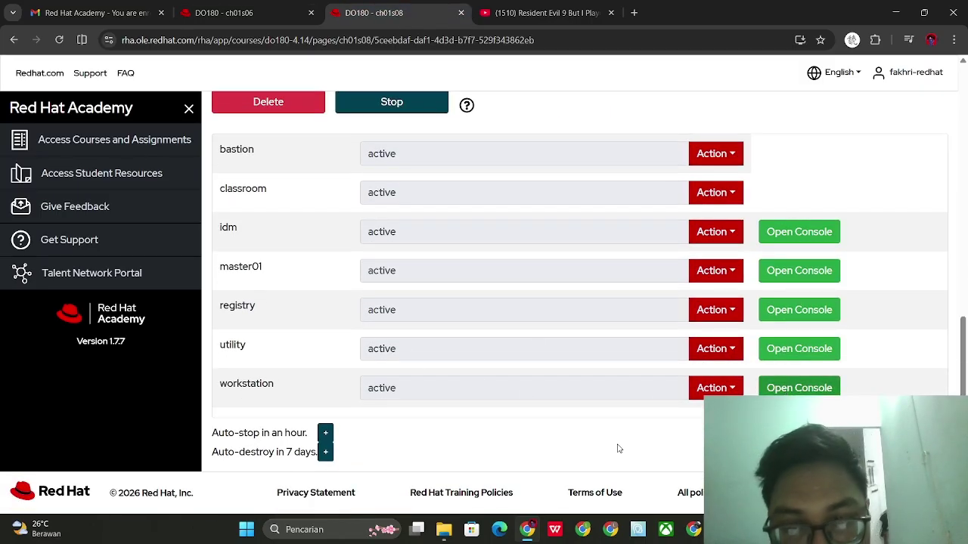
Open the workstation console and launch a Terminal from the applications list
{"action": "left_click", "coordinate": [795, 388]}
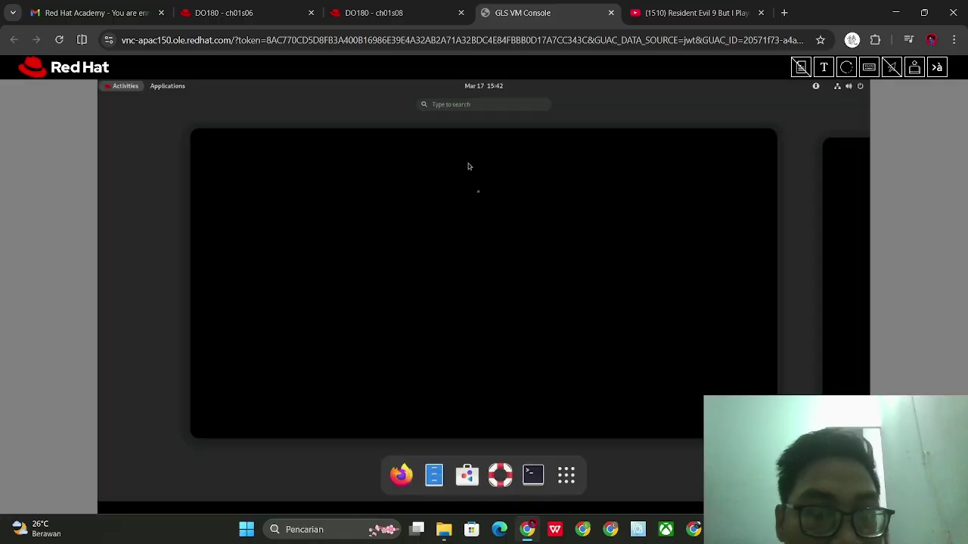
{"action": "left_click", "coordinate": [493, 234]}
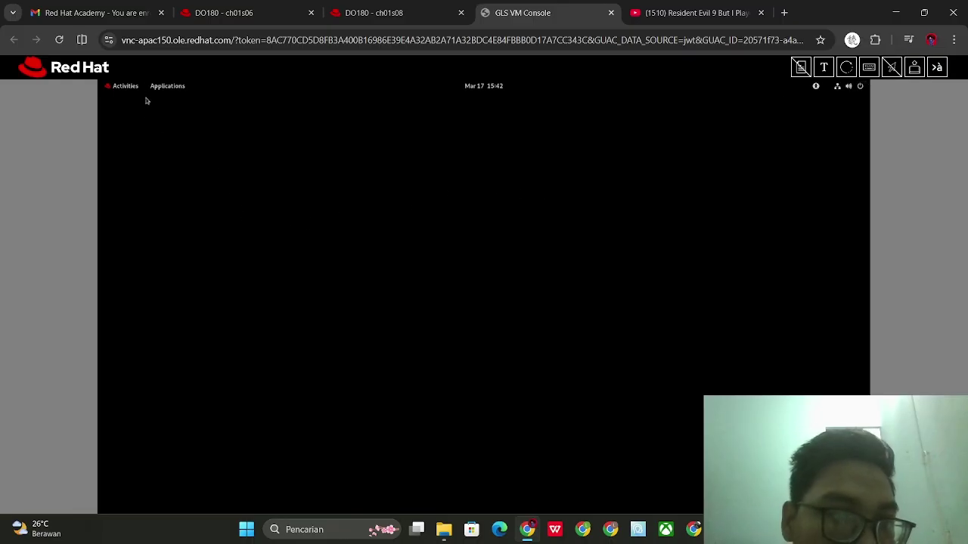
{"action": "left_click", "coordinate": [167, 86]}
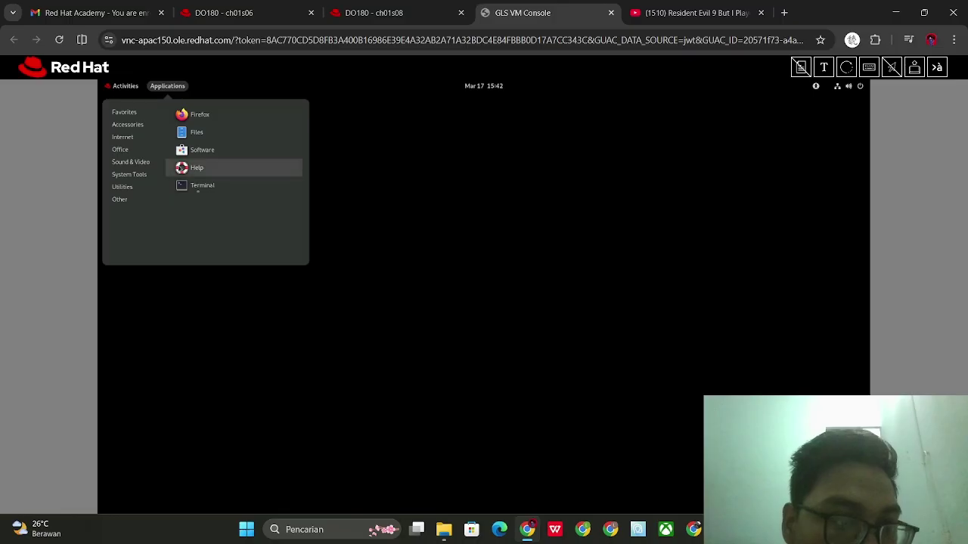
{"action": "left_click", "coordinate": [198, 187]}
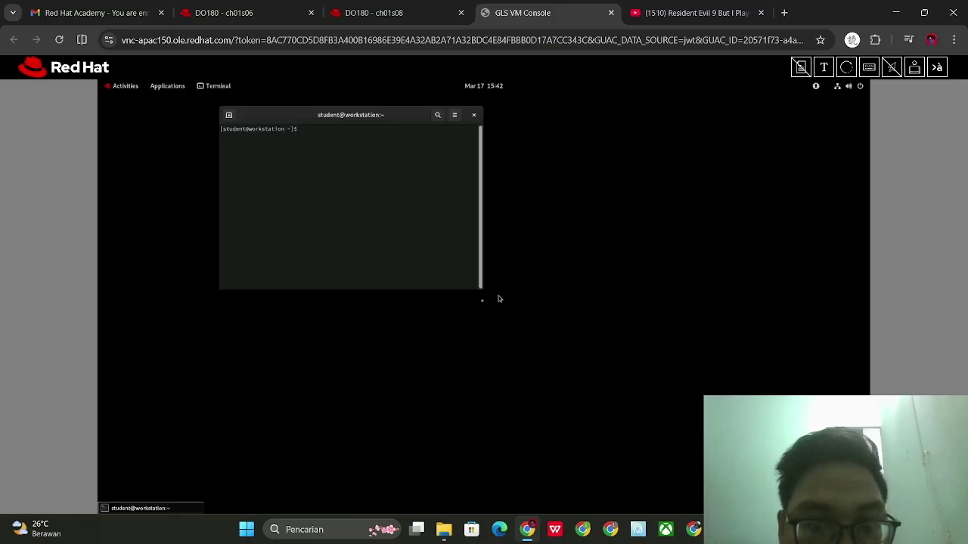
Resize the terminal window and adjust text zoom, resetting it to 100% and going full screen
{"action": "left_click_drag", "start_coordinate": [481, 289], "coordinate": [851, 501]}
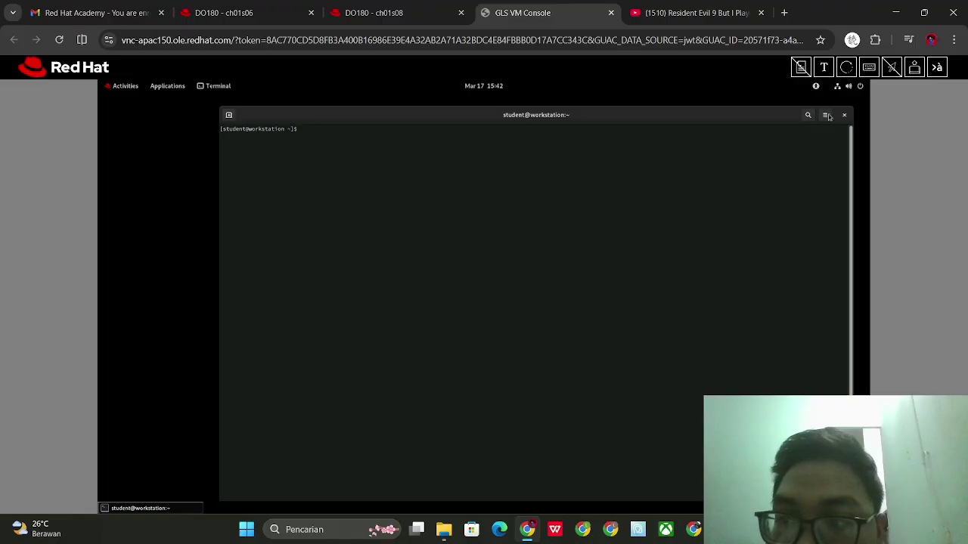
{"action": "left_click", "coordinate": [827, 116]}
{"action": "left_click", "coordinate": [831, 142]}
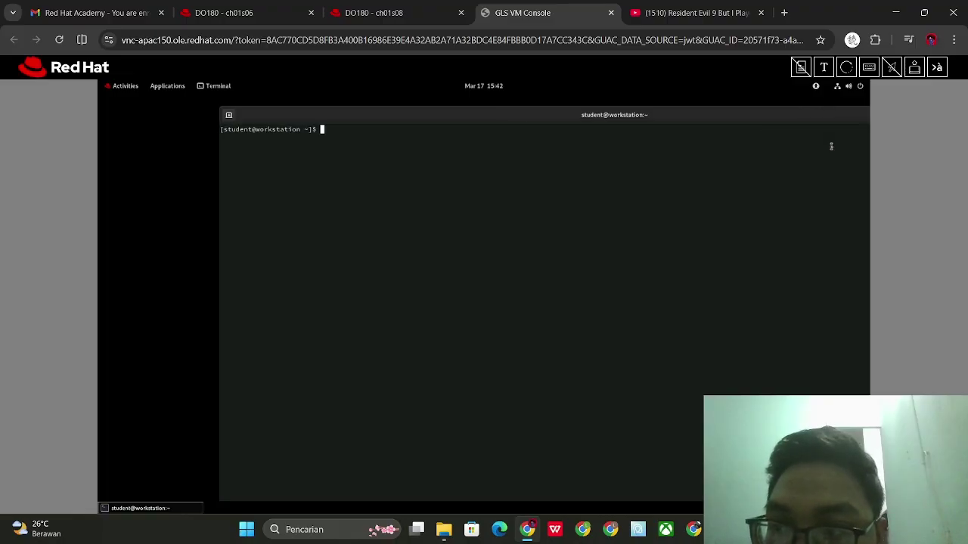
{"action": "left_click_drag", "start_coordinate": [572, 114], "coordinate": [488, 144]}
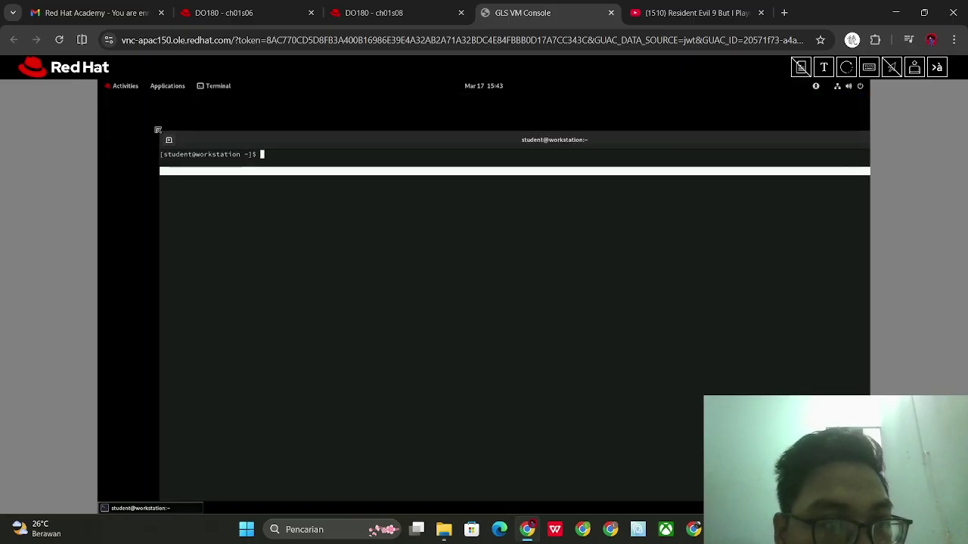
{"action": "left_click_drag", "start_coordinate": [158, 129], "coordinate": [255, 99]}
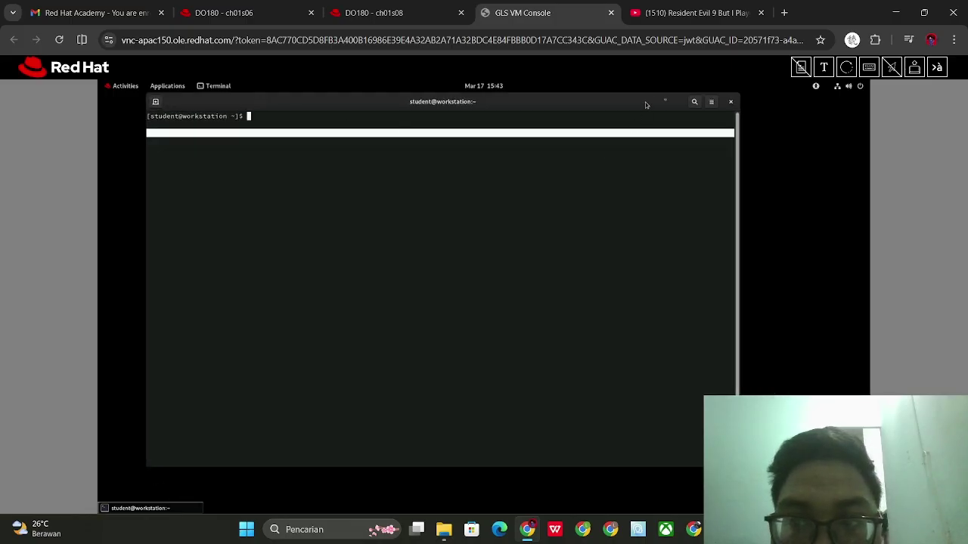
{"action": "left_click", "coordinate": [711, 101]}
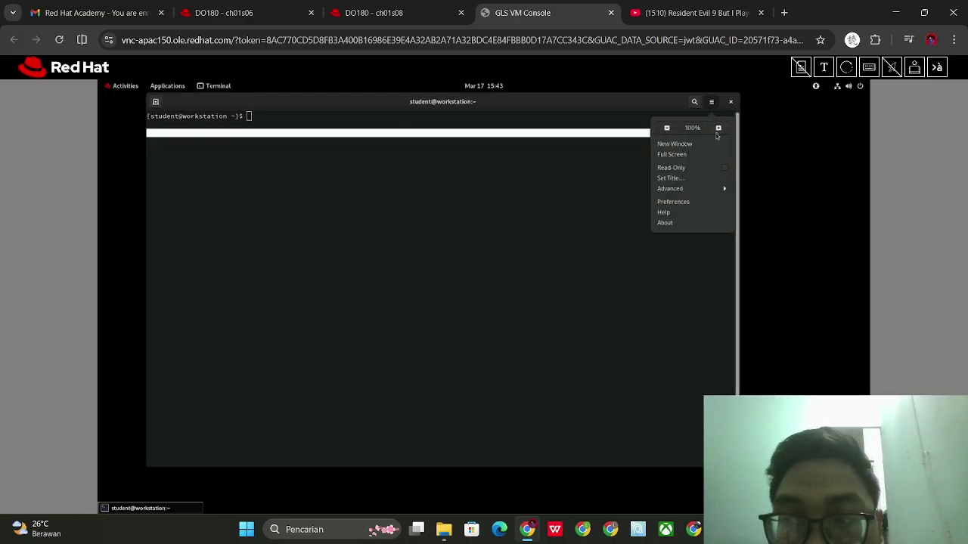
{"action": "left_click", "coordinate": [718, 128]}
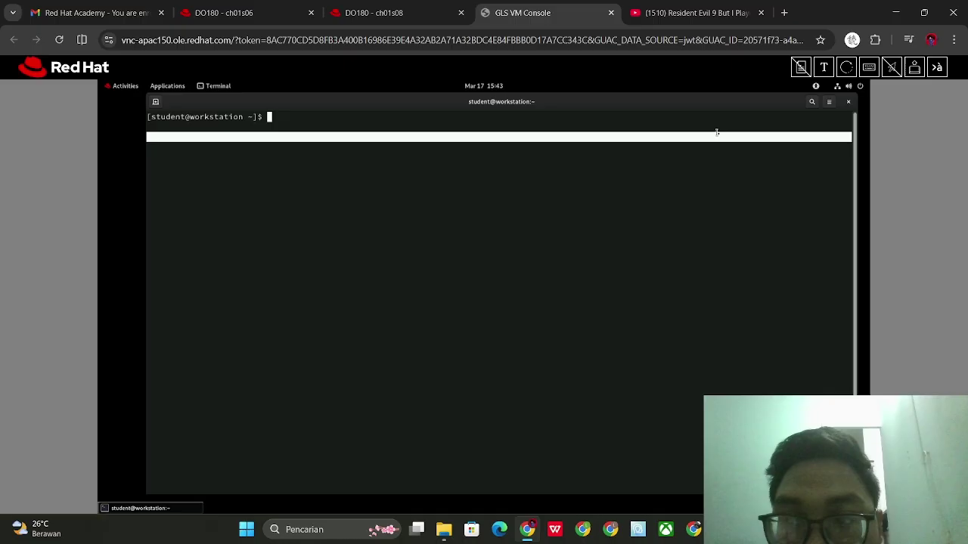
{"action": "left_click", "coordinate": [829, 103]}
{"action": "left_click", "coordinate": [812, 133]}
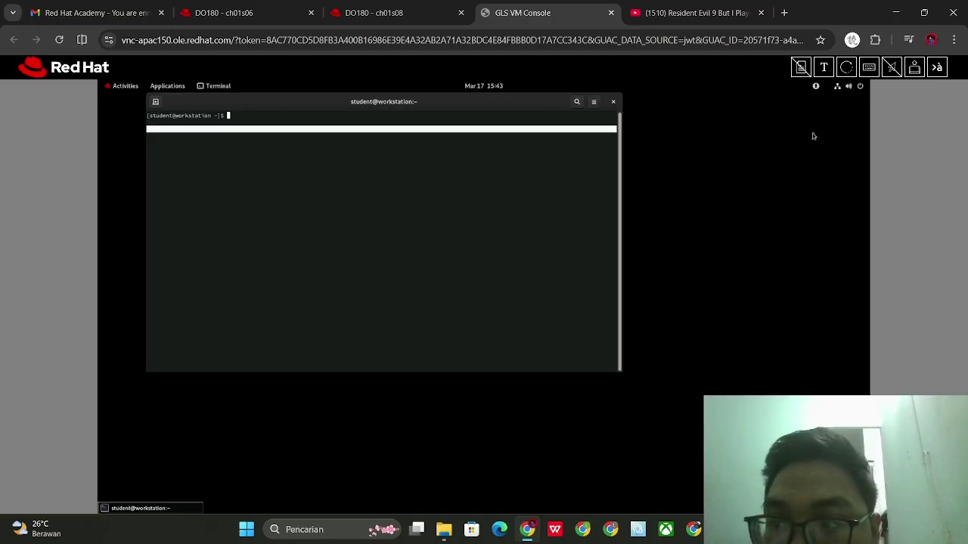
{"action": "left_click", "coordinate": [593, 102]}
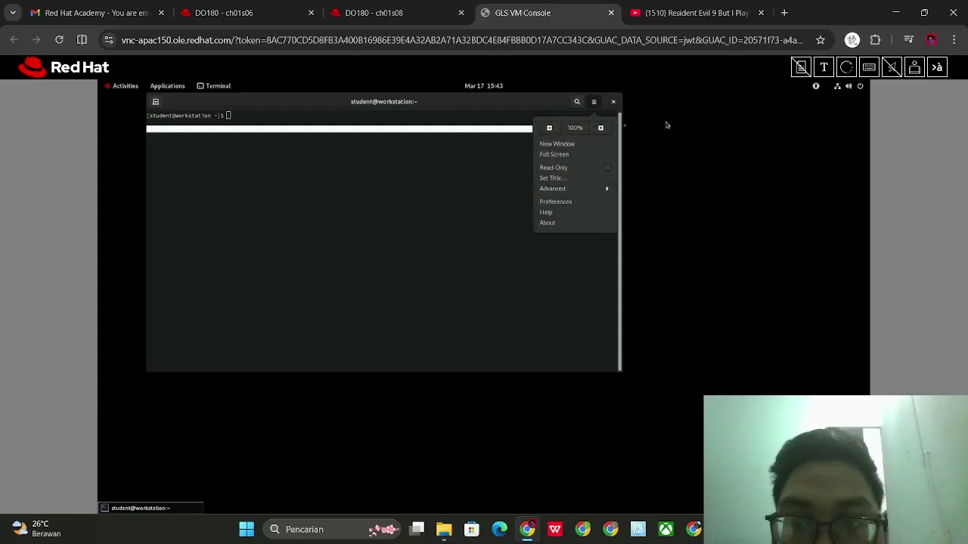
{"action": "left_click", "coordinate": [564, 155]}
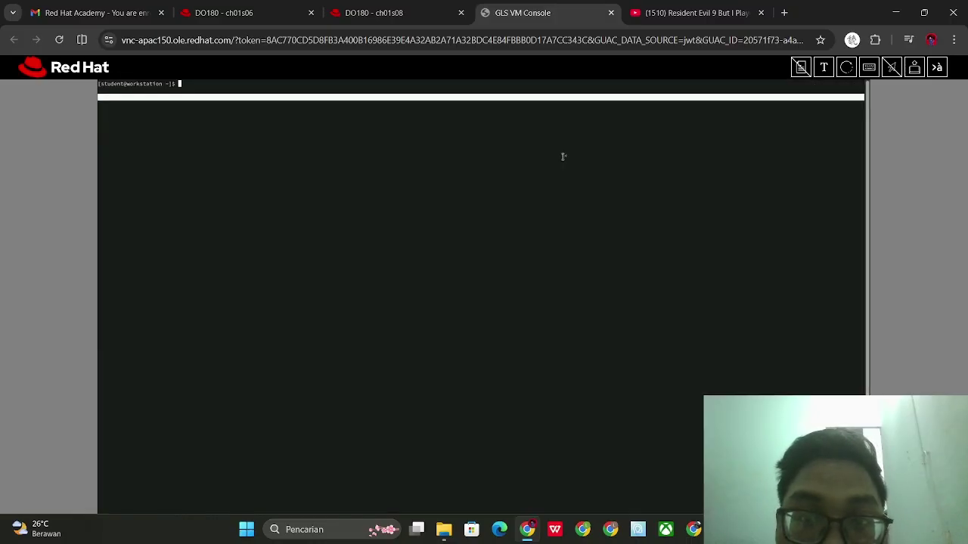
Take the terminal out of full screen with Leave Full Screen from its context menu
{"action": "mouse_move", "coordinate": [788, 168]}
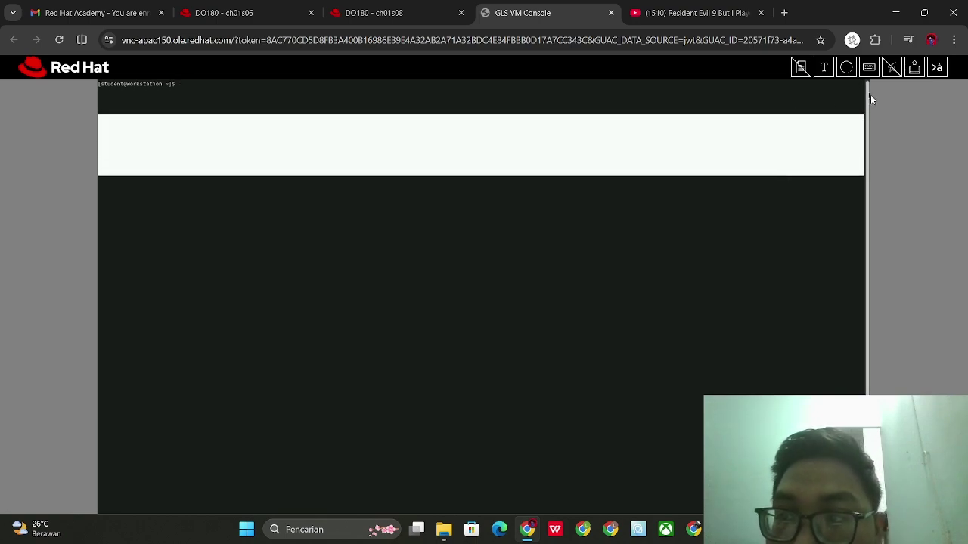
{"action": "right_click", "coordinate": [814, 108]}
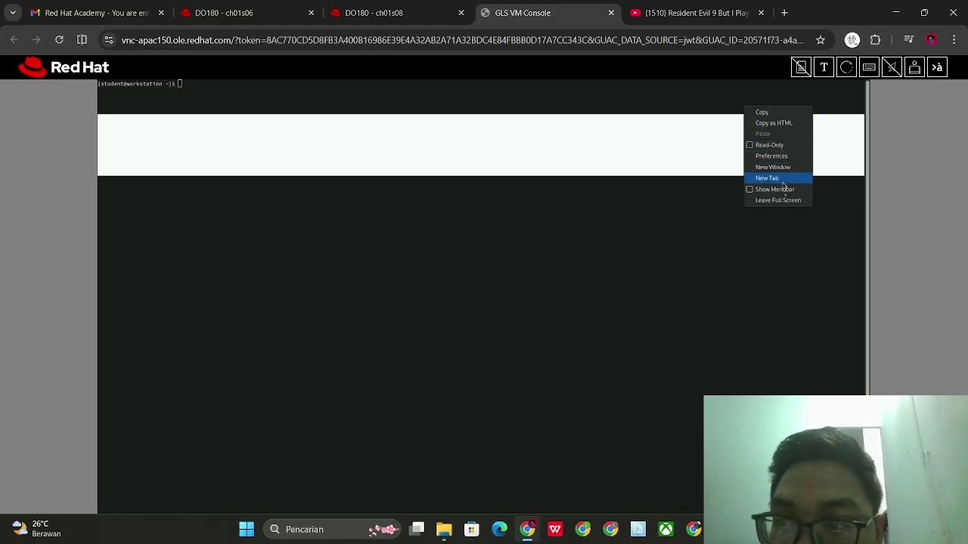
{"action": "left_click", "coordinate": [788, 208]}
{"action": "right_click", "coordinate": [826, 113]}
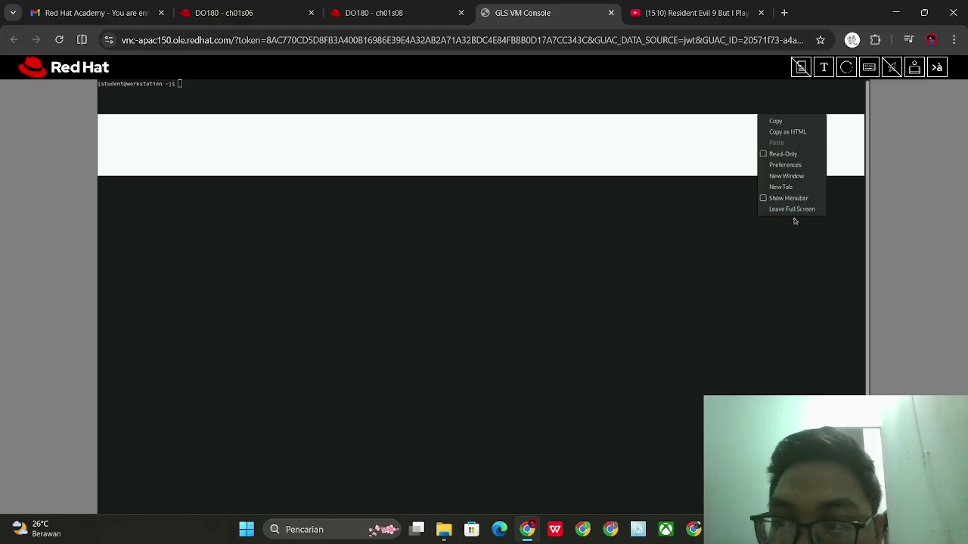
{"action": "left_click", "coordinate": [791, 208]}
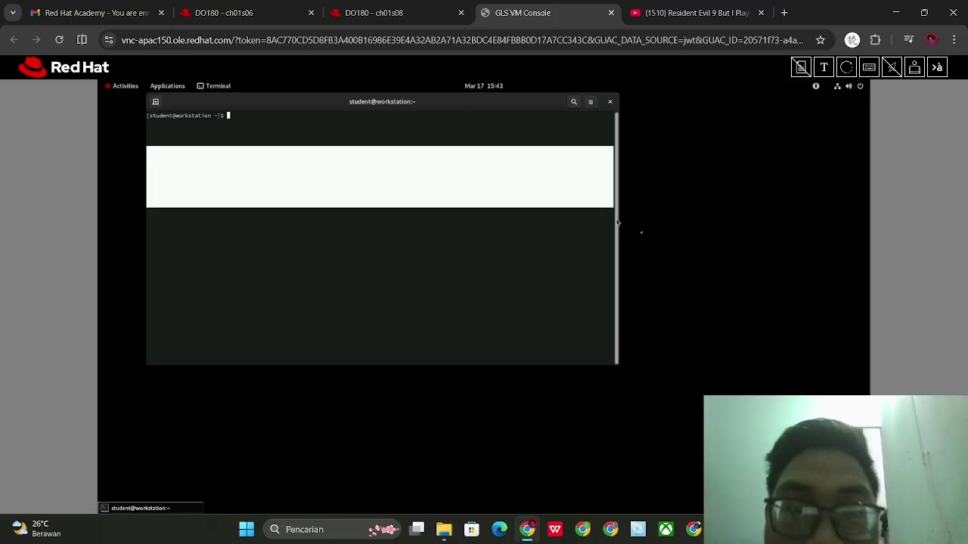
Review the Shortcuts page in terminal Preferences, then enlarge the terminal text
{"action": "left_click", "coordinate": [589, 102]}
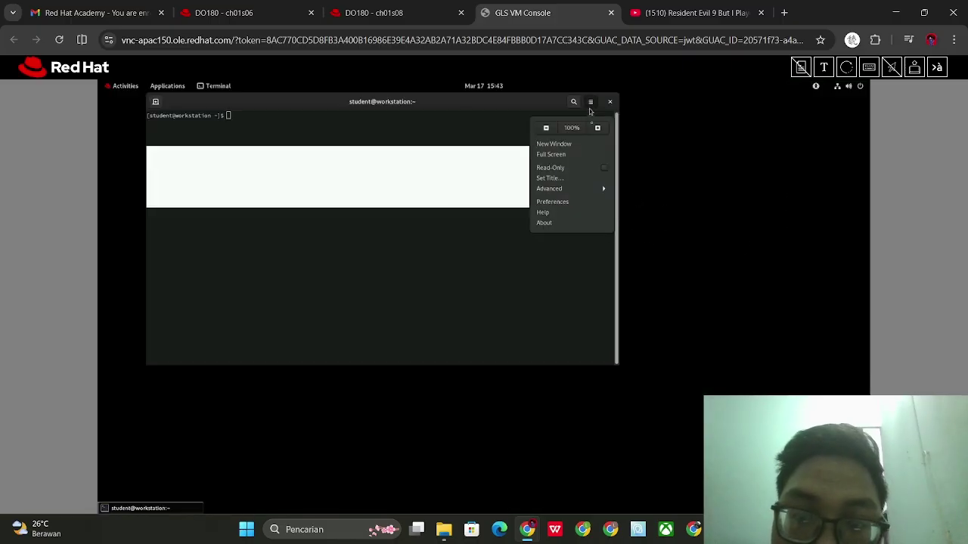
{"action": "left_click", "coordinate": [561, 202]}
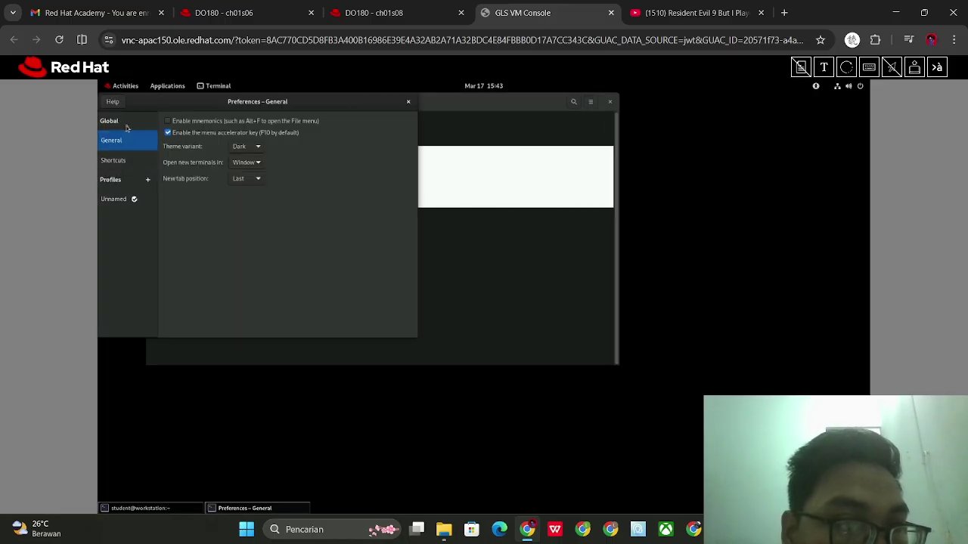
{"action": "left_click", "coordinate": [117, 160]}
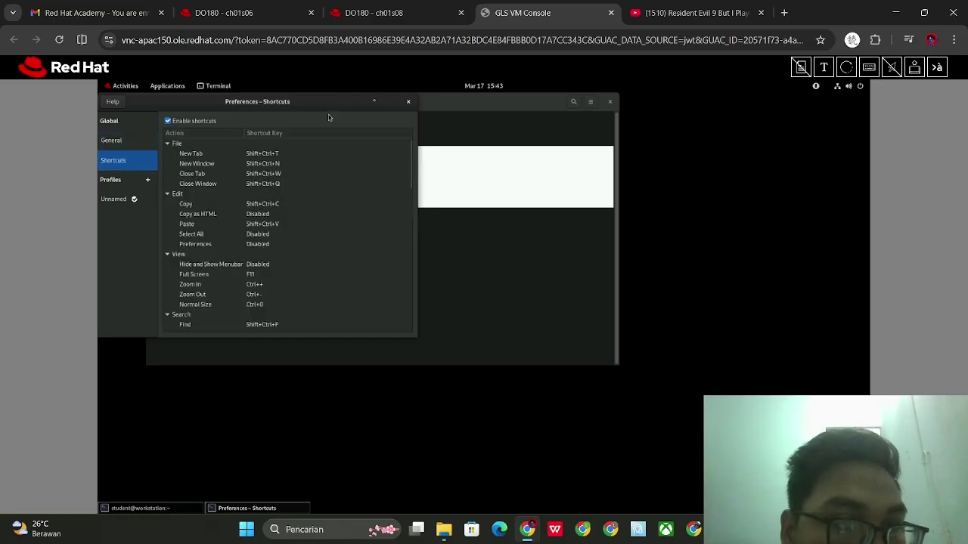
{"action": "left_click", "coordinate": [408, 101]}
{"action": "left_click", "coordinate": [592, 104]}
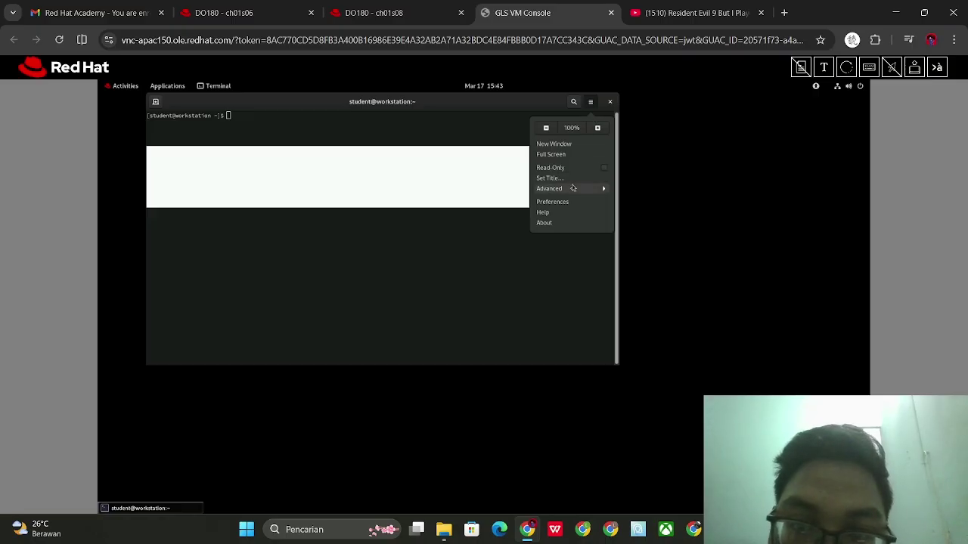
{"action": "left_click", "coordinate": [598, 129]}
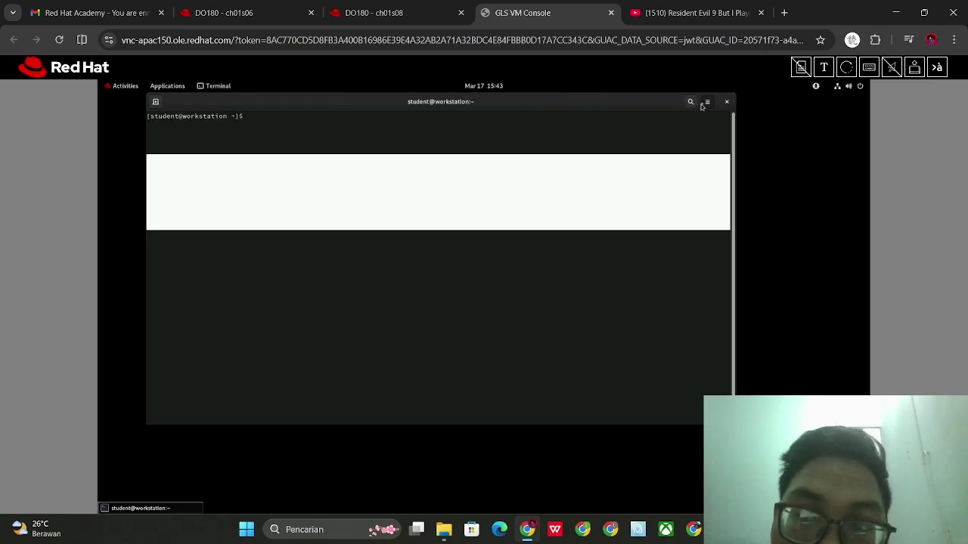
{"action": "left_click", "coordinate": [706, 103]}
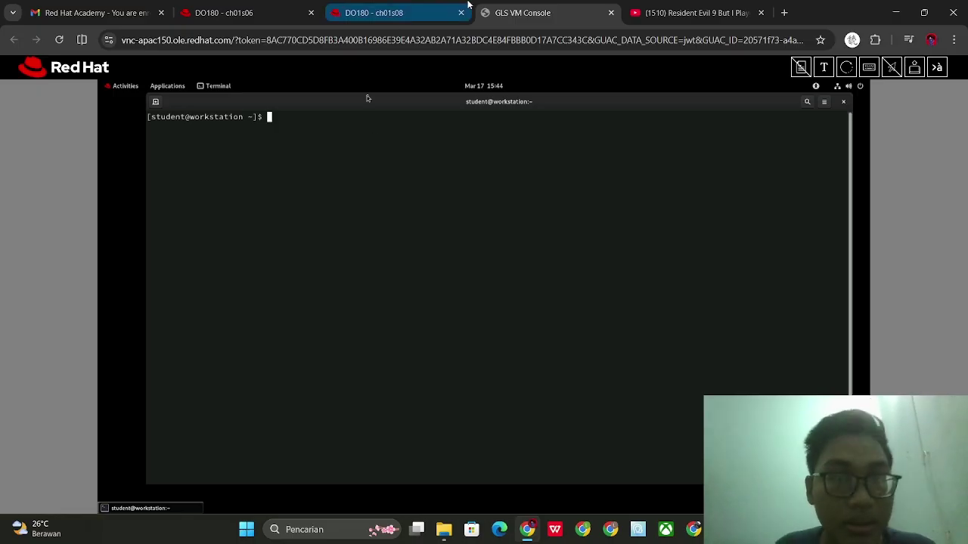
Select the lab start intro-navigate command on ch01s06 and bring up the terminal's paste menu
{"action": "left_click", "coordinate": [271, 13]}
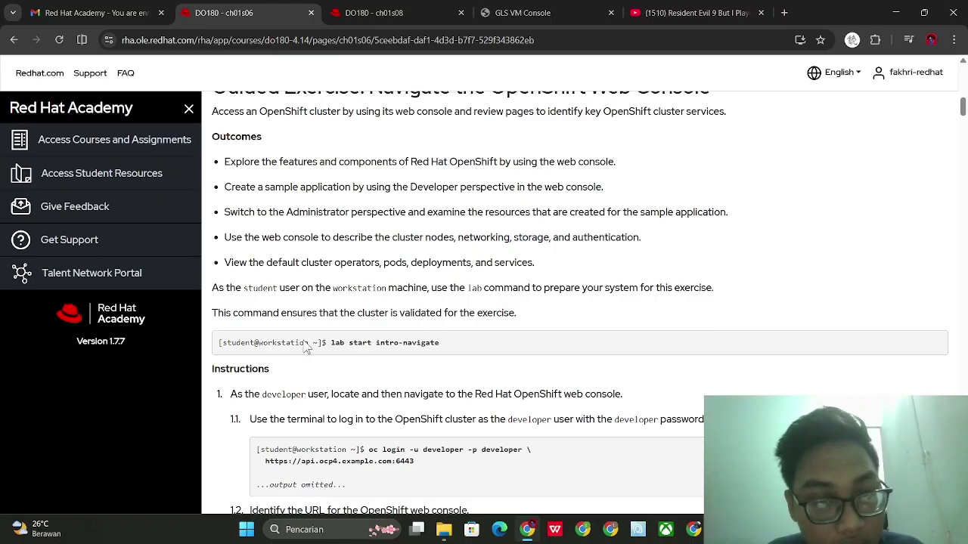
{"action": "left_click_drag", "start_coordinate": [331, 347], "coordinate": [480, 345]}
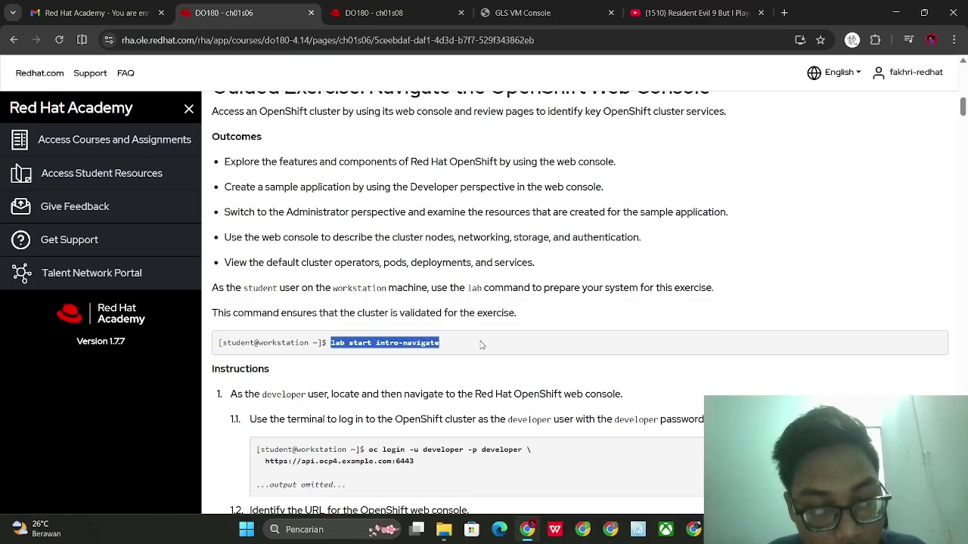
{"action": "left_click", "coordinate": [520, 13]}
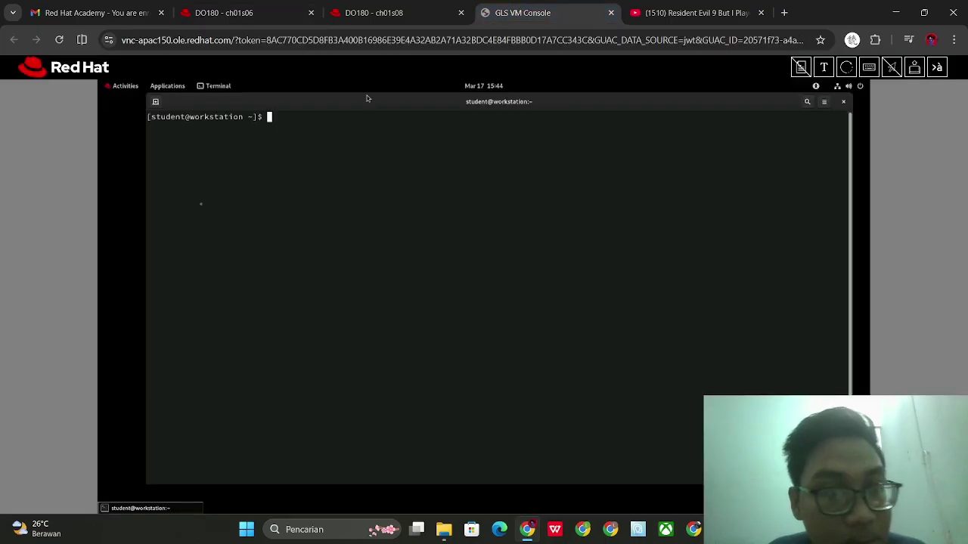
{"action": "right_click", "coordinate": [266, 152]}
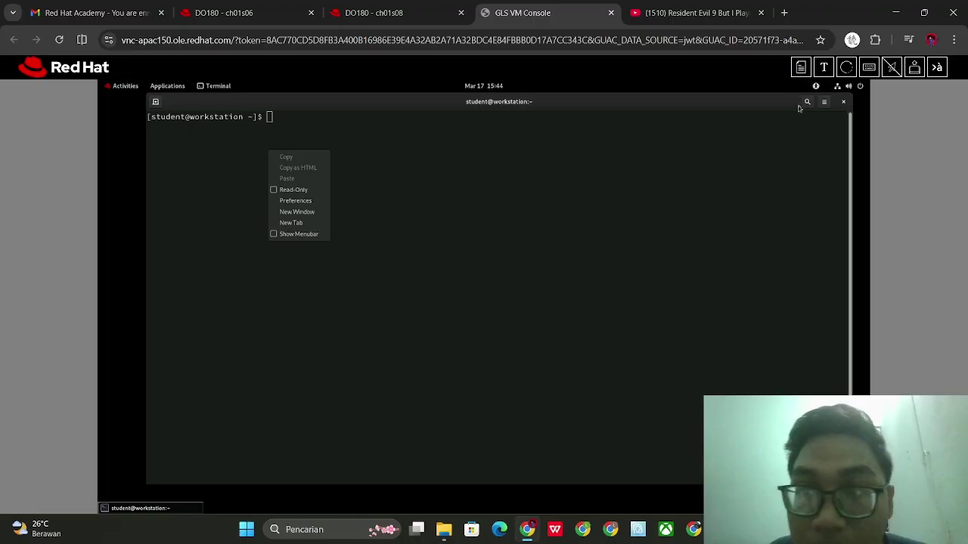
{"action": "left_click", "coordinate": [295, 133]}
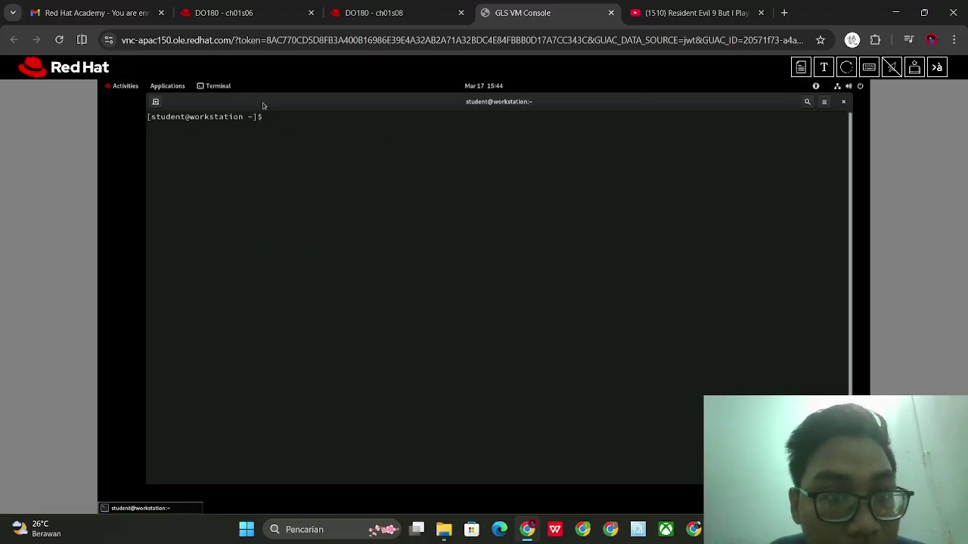
{"action": "right_click", "coordinate": [262, 101]}
{"action": "key", "text": "Escape"}
{"action": "right_click", "coordinate": [289, 132]}
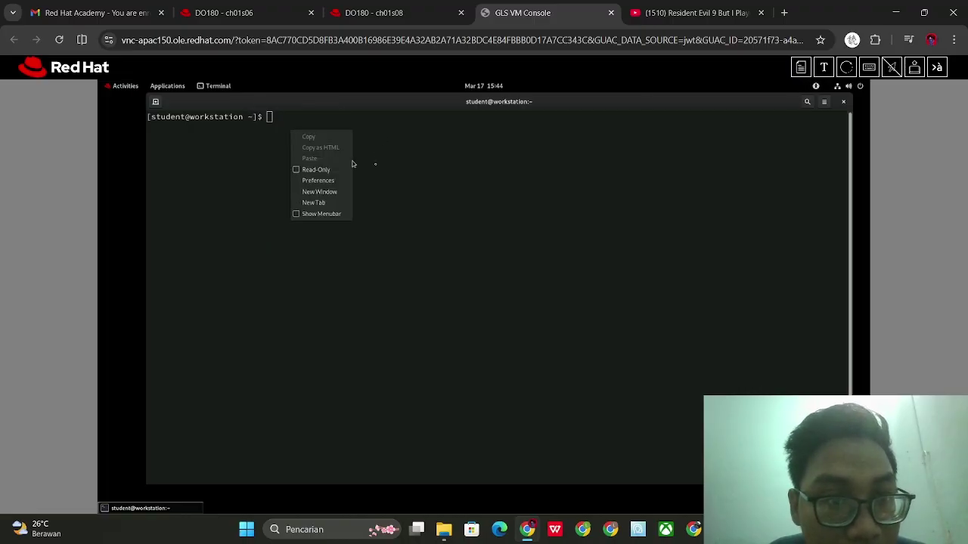
Run lab start intro-navigate in the workstation terminal
{"action": "left_click", "coordinate": [375, 153]}
{"action": "type", "text": "lab start in"}
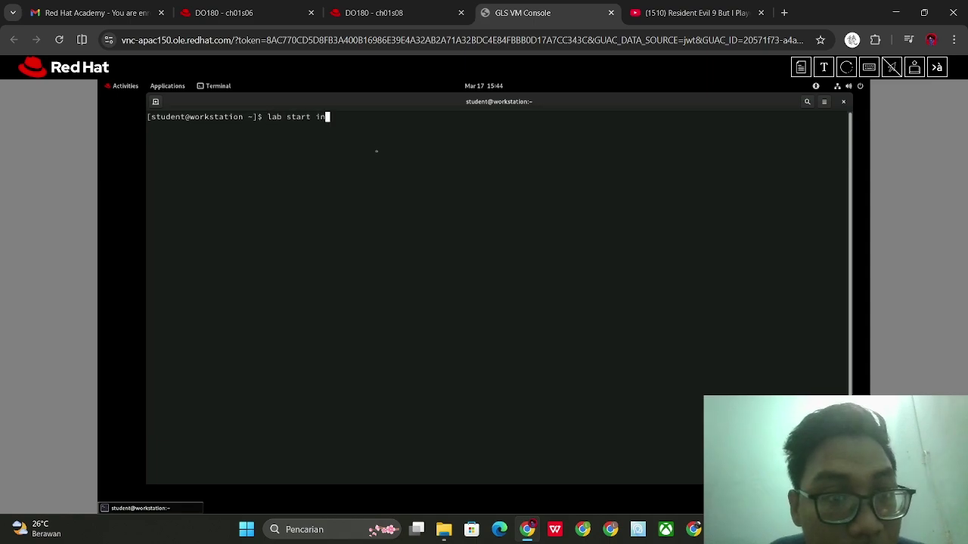
{"action": "type", "text": "tro-navigate"}
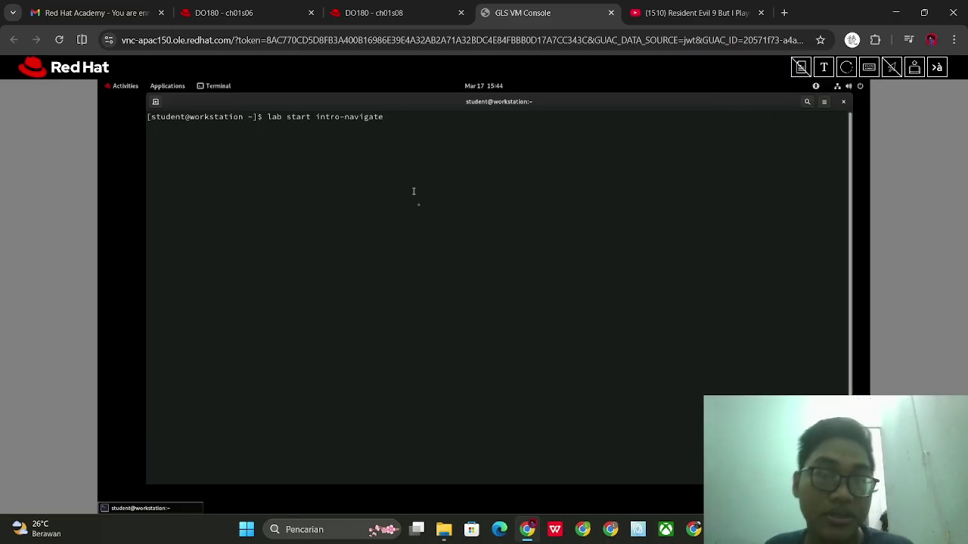
{"action": "key", "text": "Return"}
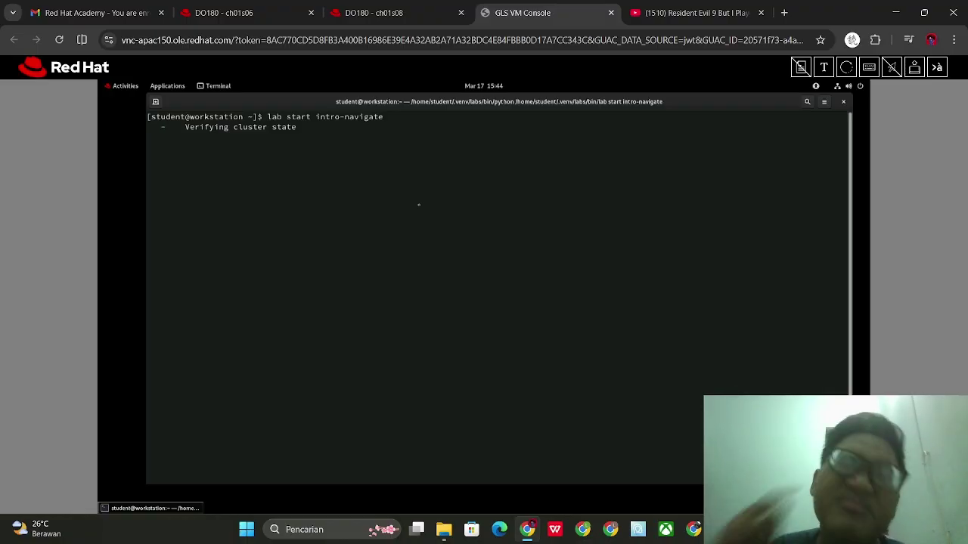
{"action": "mouse_move", "coordinate": [269, 5]}
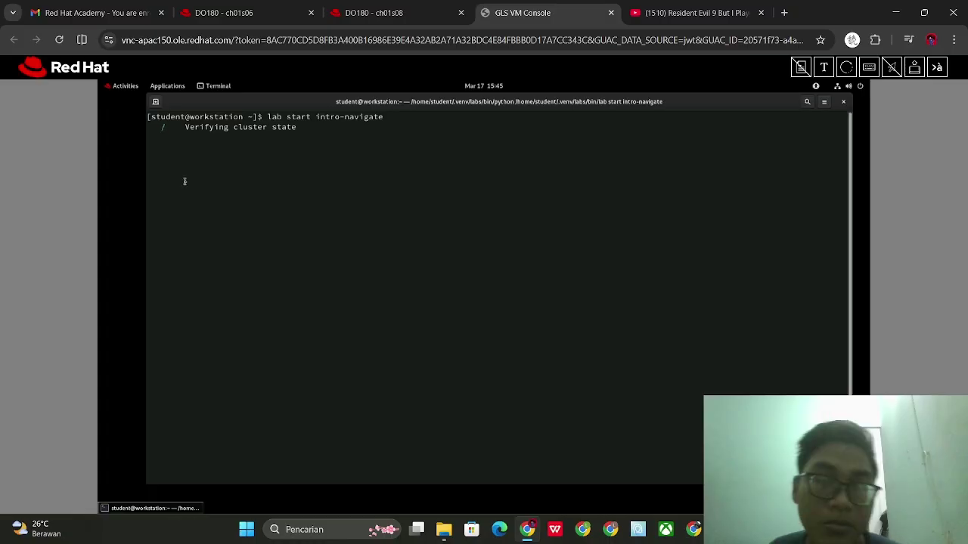
Scroll the ch01s06 course page and glance at the ch01s08 machine list
{"action": "left_click", "coordinate": [227, 13]}
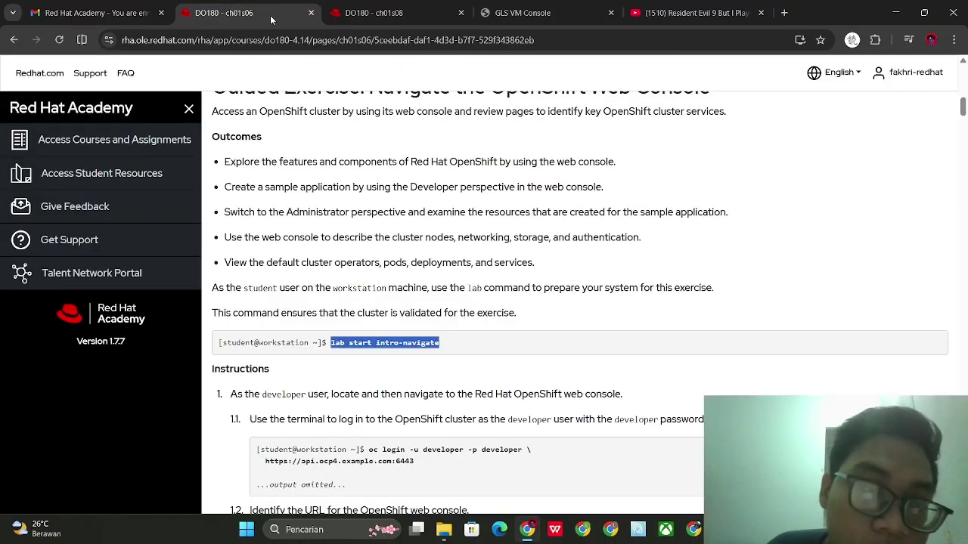
{"action": "scroll", "coordinate": [302, 192], "scroll_direction": "down", "scroll_amount": 1}
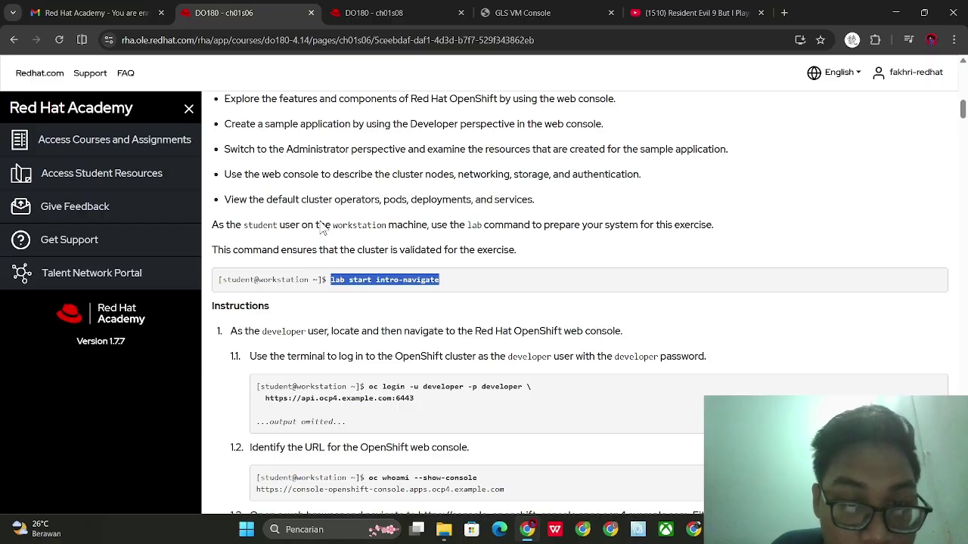
{"action": "scroll", "coordinate": [327, 219], "scroll_direction": "down", "scroll_amount": 3}
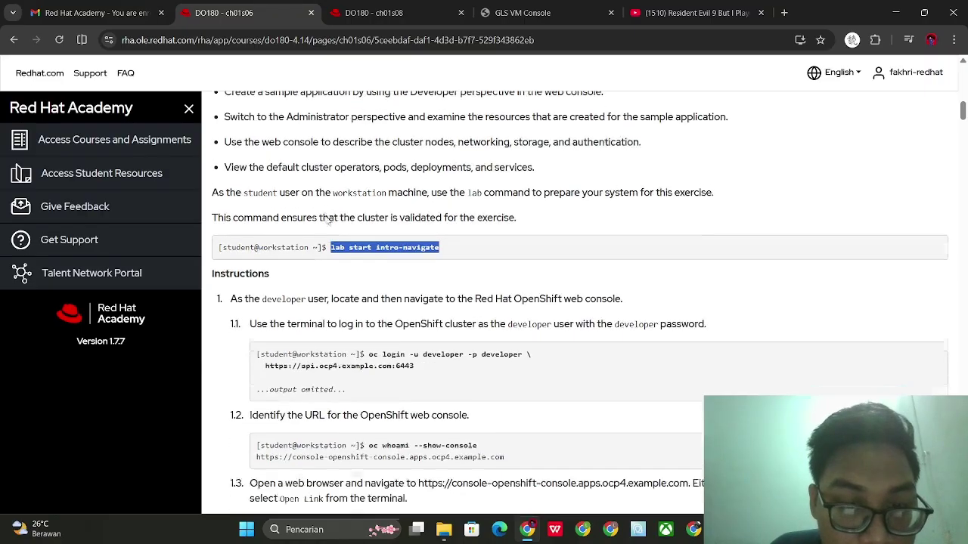
{"action": "left_click", "coordinate": [420, 4]}
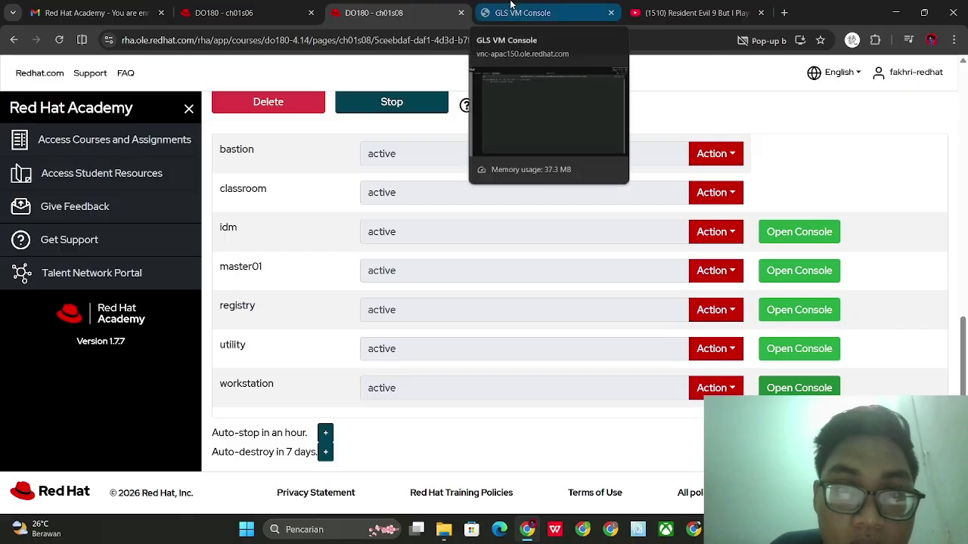
{"action": "left_click", "coordinate": [510, 5]}
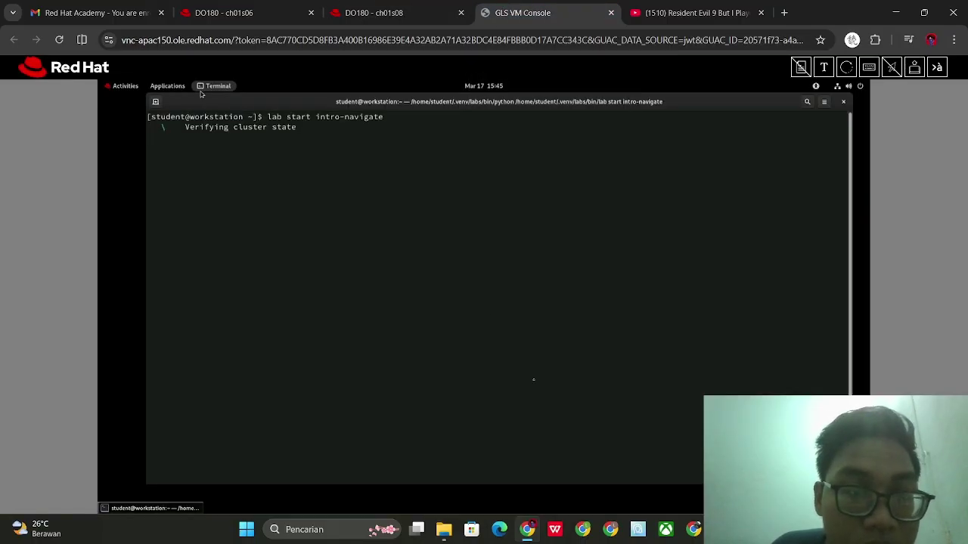
Confirm the terminal reports SUCCESS for Verifying cluster state, then return to the course page
{"action": "mouse_move", "coordinate": [721, 529]}
{"action": "left_click", "coordinate": [702, 460]}
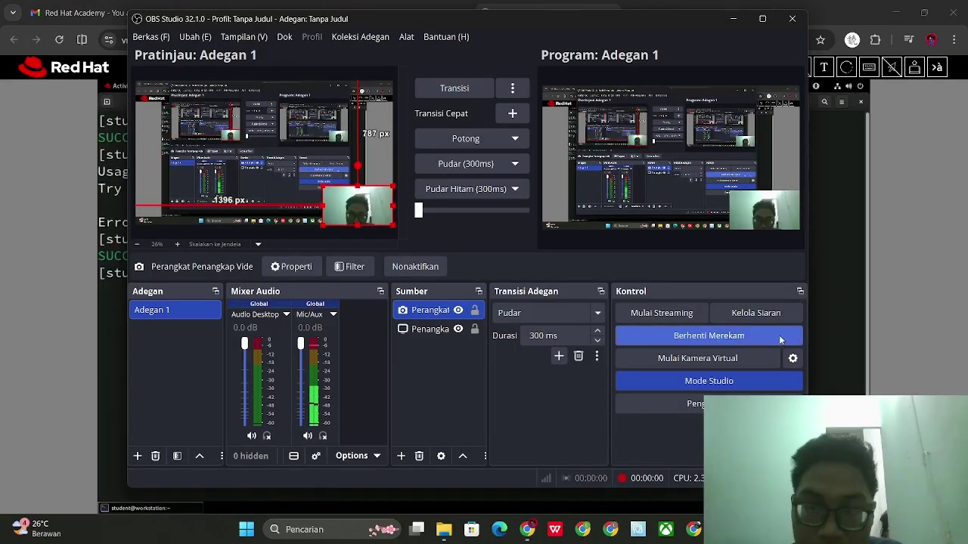
{"action": "left_click", "coordinate": [838, 331]}
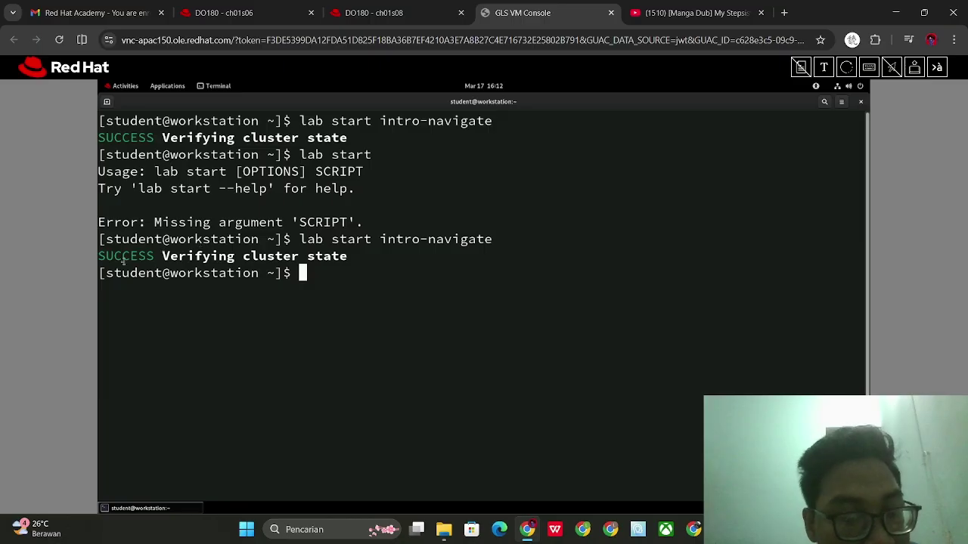
{"action": "left_click_drag", "start_coordinate": [99, 256], "coordinate": [315, 256]}
{"action": "left_click", "coordinate": [317, 255]}
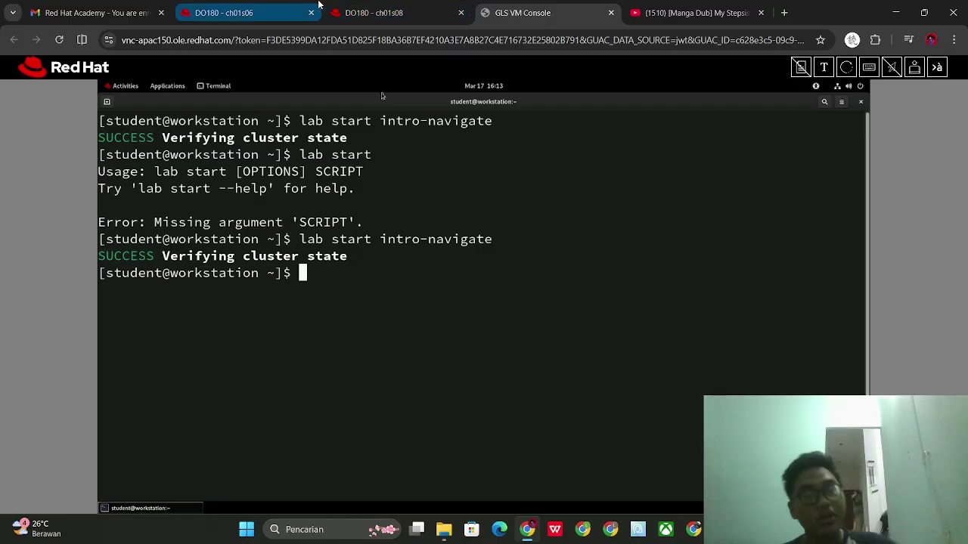
{"action": "mouse_move", "coordinate": [319, 4]}
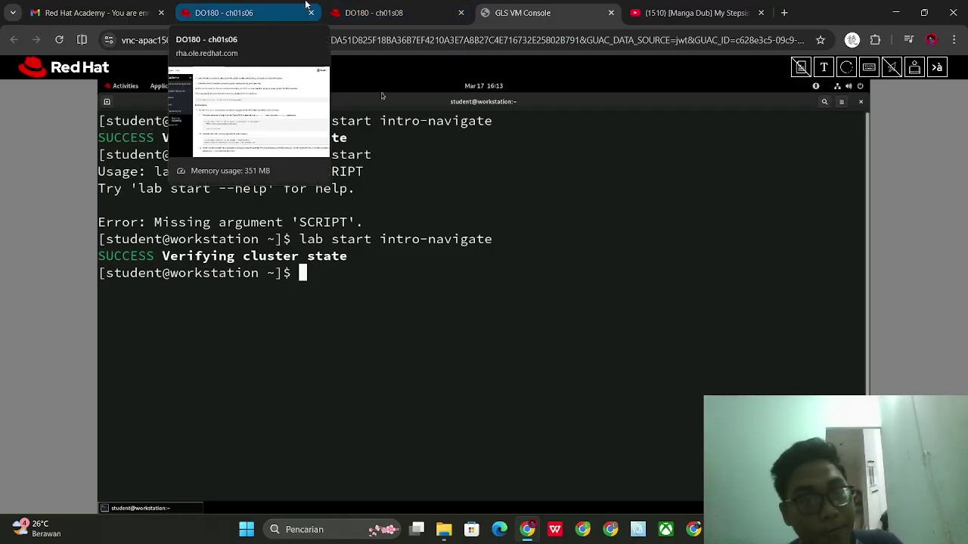
{"action": "key", "text": "alt+Tab"}
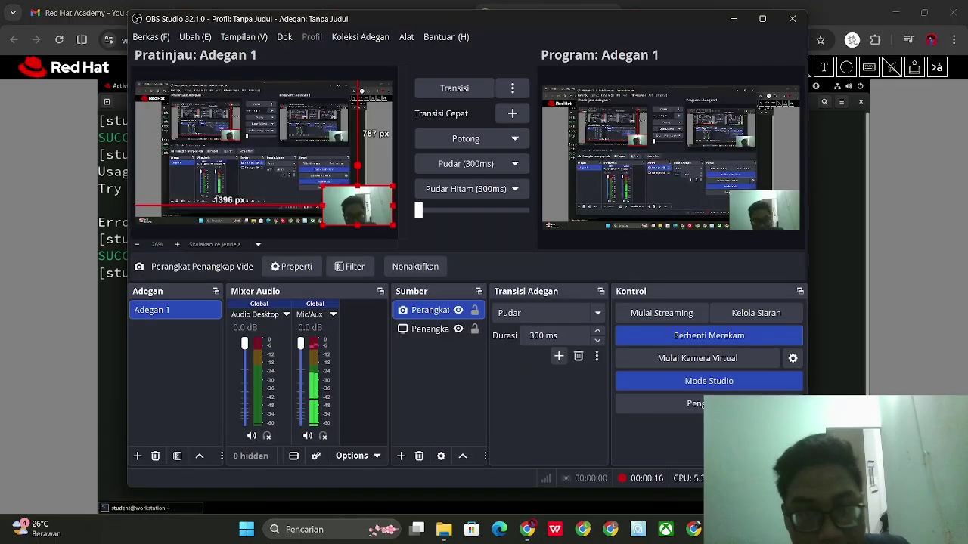
{"action": "key", "text": "alt+Tab"}
Copy the oc login command from the course page and paste it into the terminal
{"action": "left_click", "coordinate": [237, 4]}
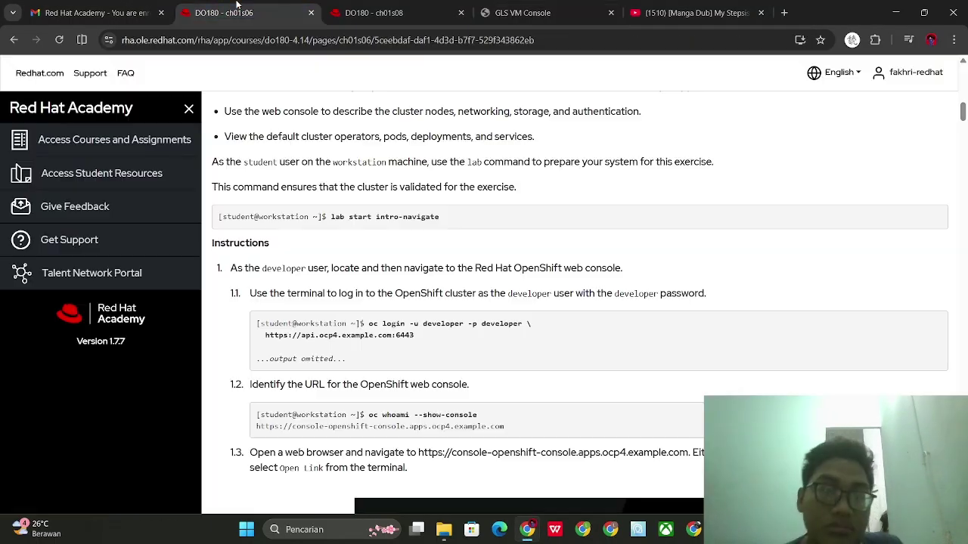
{"action": "scroll", "coordinate": [307, 306], "scroll_direction": "down", "scroll_amount": 1}
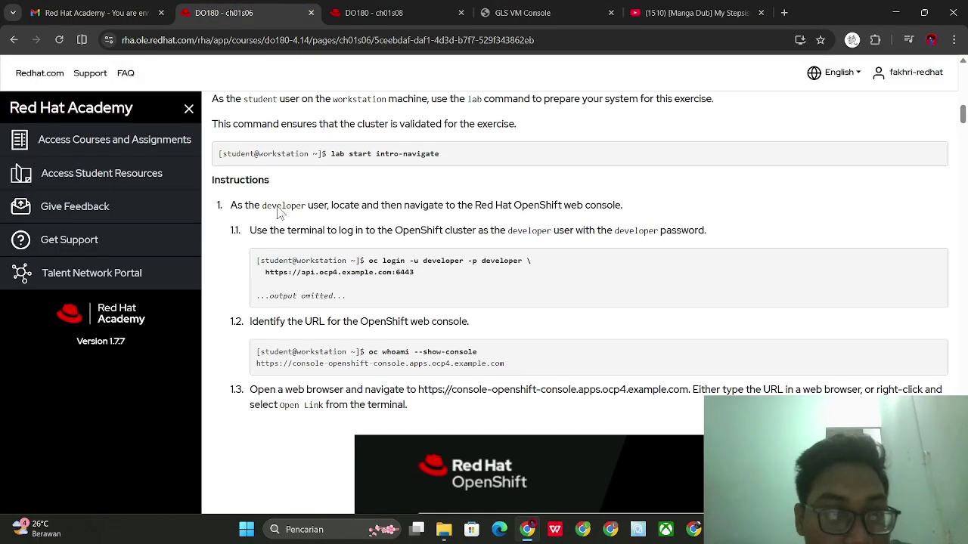
{"action": "scroll", "coordinate": [370, 221], "scroll_direction": "down", "scroll_amount": 2}
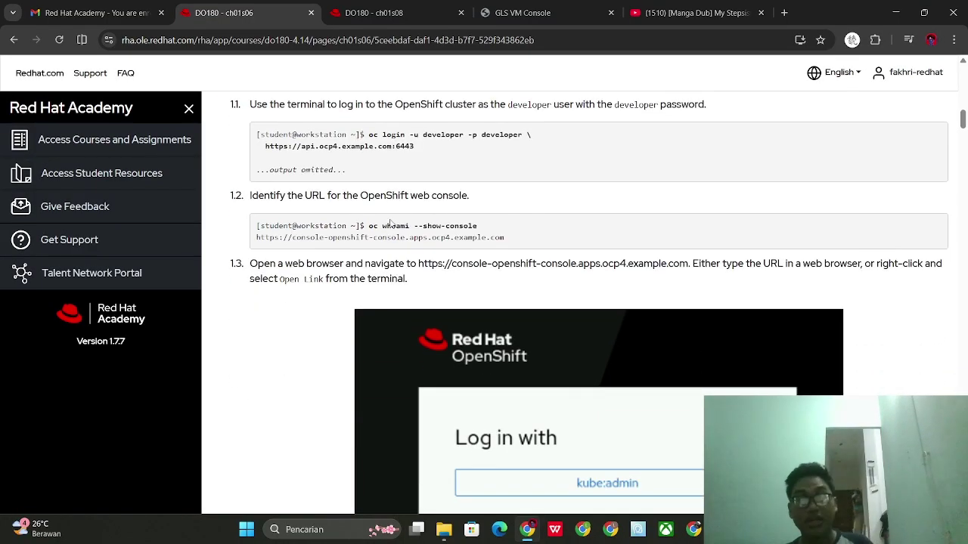
{"action": "scroll", "coordinate": [391, 226], "scroll_direction": "up", "scroll_amount": 1}
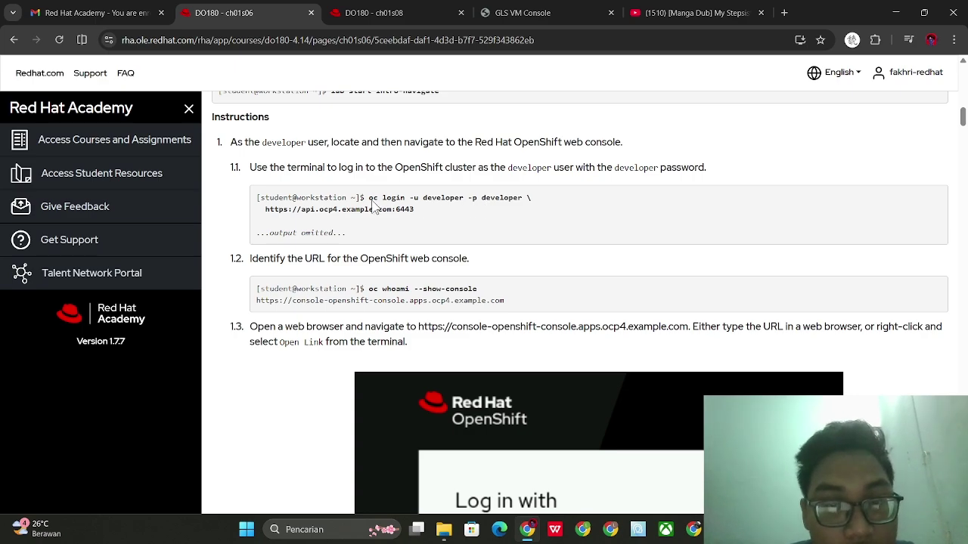
{"action": "left_click_drag", "start_coordinate": [373, 204], "coordinate": [539, 198]}
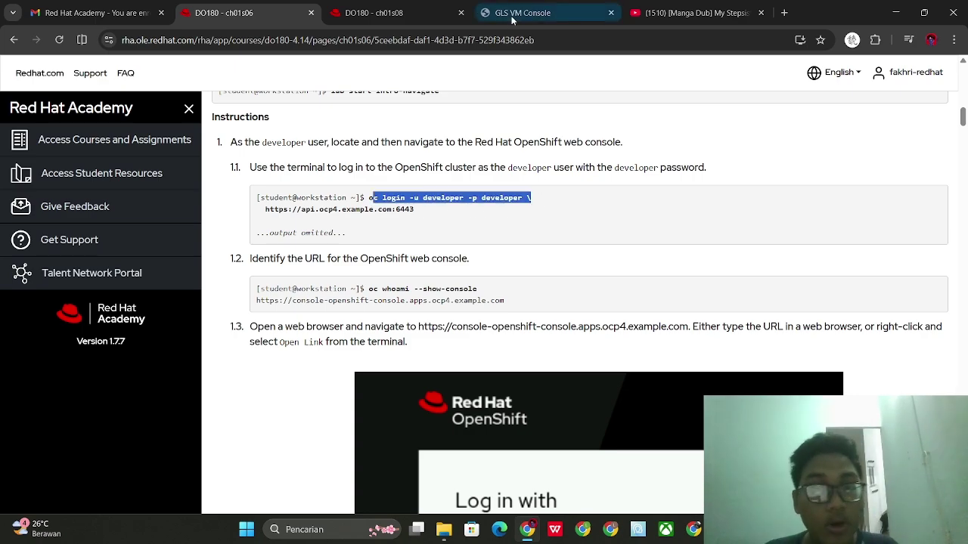
{"action": "left_click", "coordinate": [443, 16]}
{"action": "left_click", "coordinate": [470, 12]}
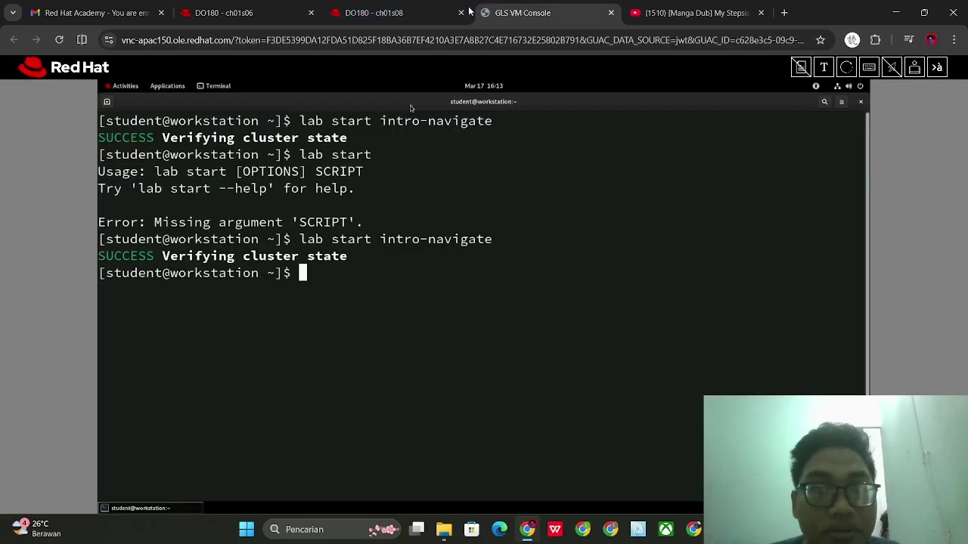
{"action": "right_click", "coordinate": [342, 281]}
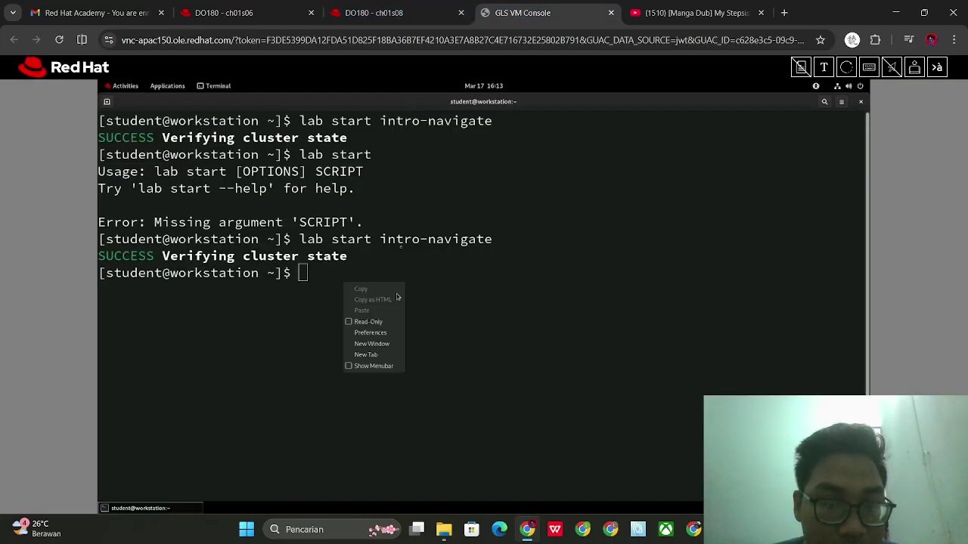
{"action": "left_click", "coordinate": [400, 244]}
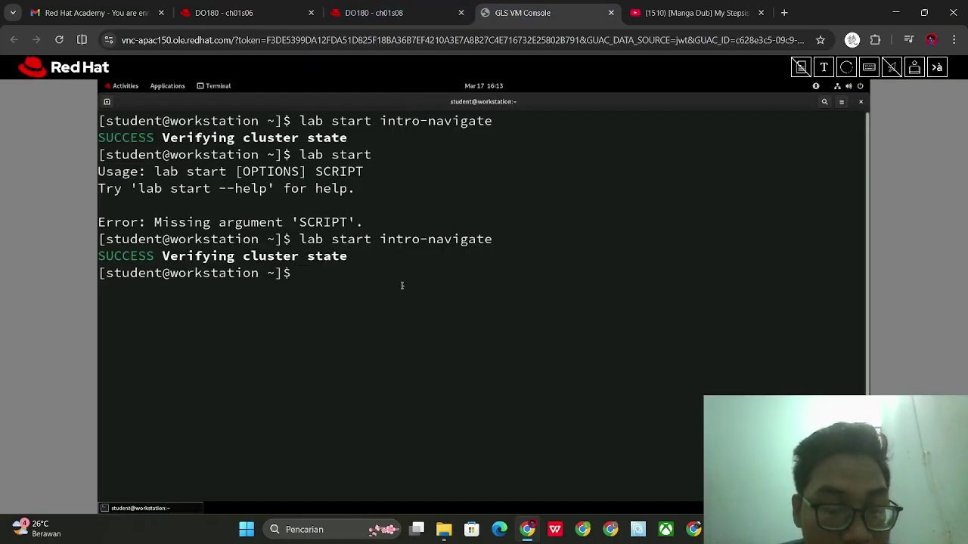
{"action": "key", "text": "ctrl+v"}
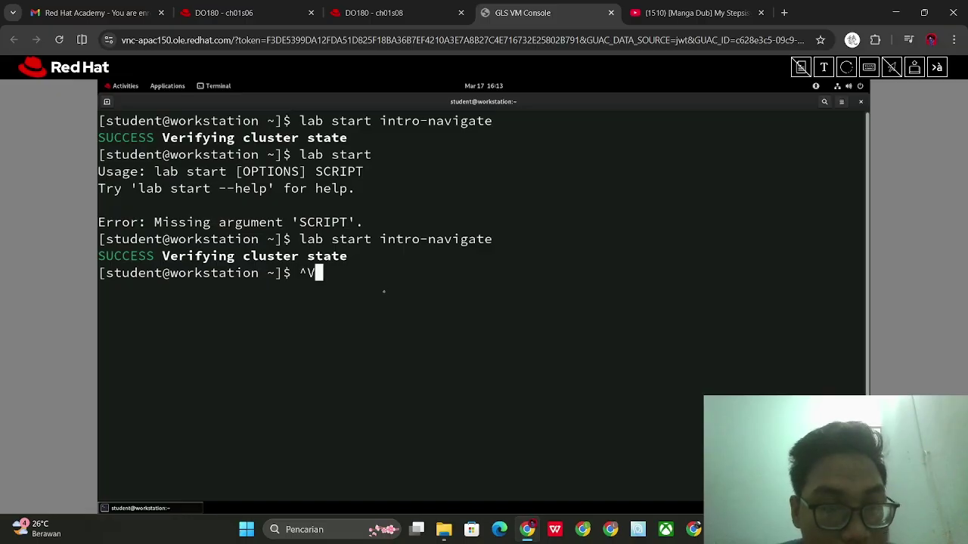
{"action": "key", "text": "BackSpace"}
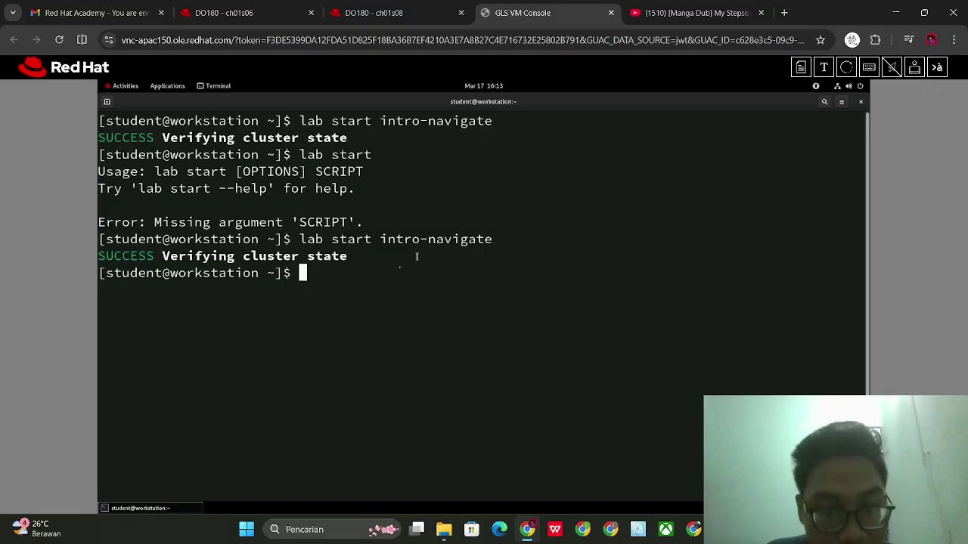
{"action": "type", "text": "c login -u developer -p"}
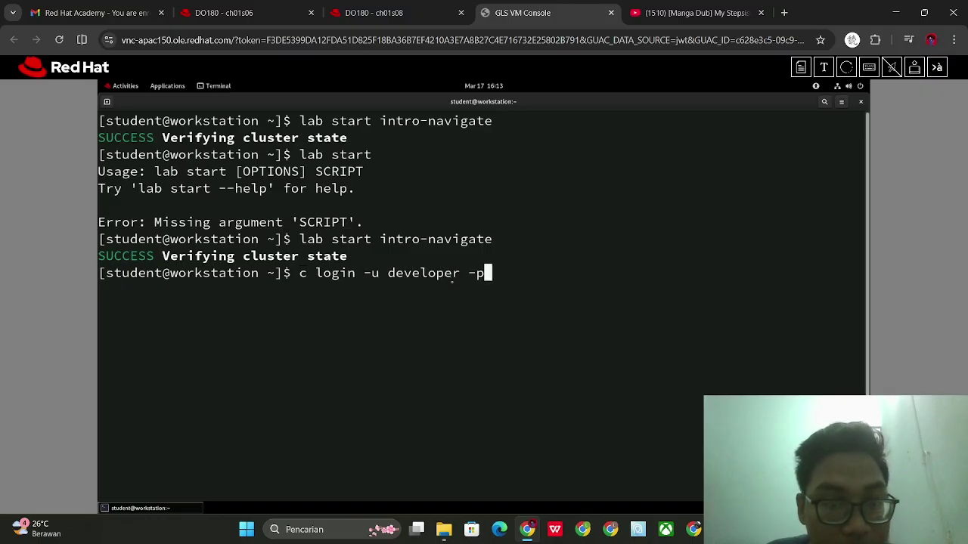
{"action": "type", "text": " developer \\"}
{"action": "key", "text": "Left"}
{"action": "key", "text": "Left"}
{"action": "key", "text": "Left"}
{"action": "key", "text": "Left"}
{"action": "key", "text": "Left"}
{"action": "key", "text": "Left"}
{"action": "key", "text": "Left"}
{"action": "key", "text": "Left"}
{"action": "key", "text": "Left"}
{"action": "key", "text": "Left"}
{"action": "key", "text": "Left"}
{"action": "key", "text": "Left"}
{"action": "key", "text": "Left"}
{"action": "key", "text": "Left"}
{"action": "key", "text": "Left"}
{"action": "key", "text": "Left"}
{"action": "key", "text": "Left"}
{"action": "key", "text": "Left"}
{"action": "key", "text": "Left"}
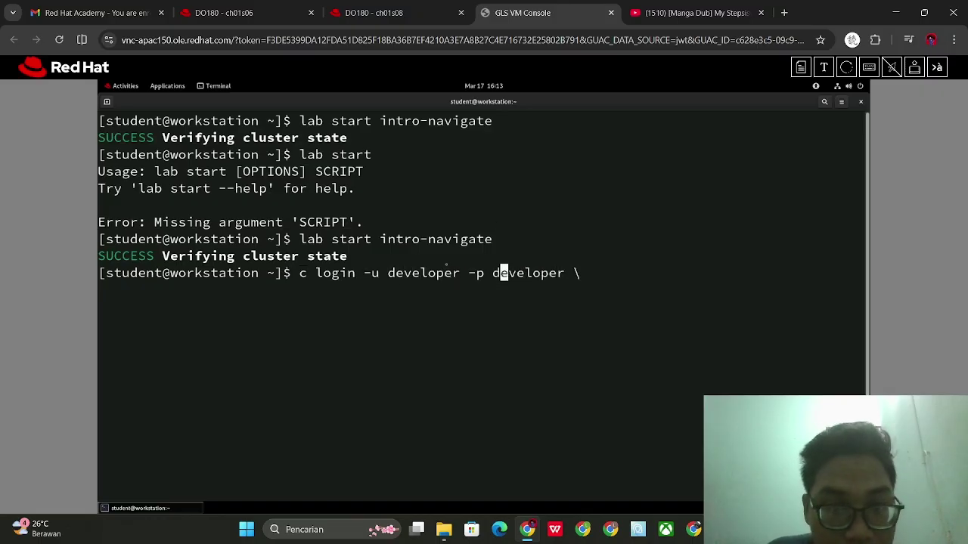
{"action": "key", "text": "Left"}
{"action": "key", "text": "Left"}
{"action": "key", "text": "Left"}
{"action": "key", "text": "Left"}
{"action": "key", "text": "Left"}
{"action": "key", "text": "Left"}
{"action": "key", "text": "Left"}
{"action": "key", "text": "Left"}
{"action": "key", "text": "Left"}
{"action": "key", "text": "Left"}
{"action": "key", "text": "Left"}
{"action": "key", "text": "Left"}
{"action": "key", "text": "Left"}
{"action": "key", "text": "Left"}
{"action": "key", "text": "Left"}
{"action": "key", "text": "Left"}
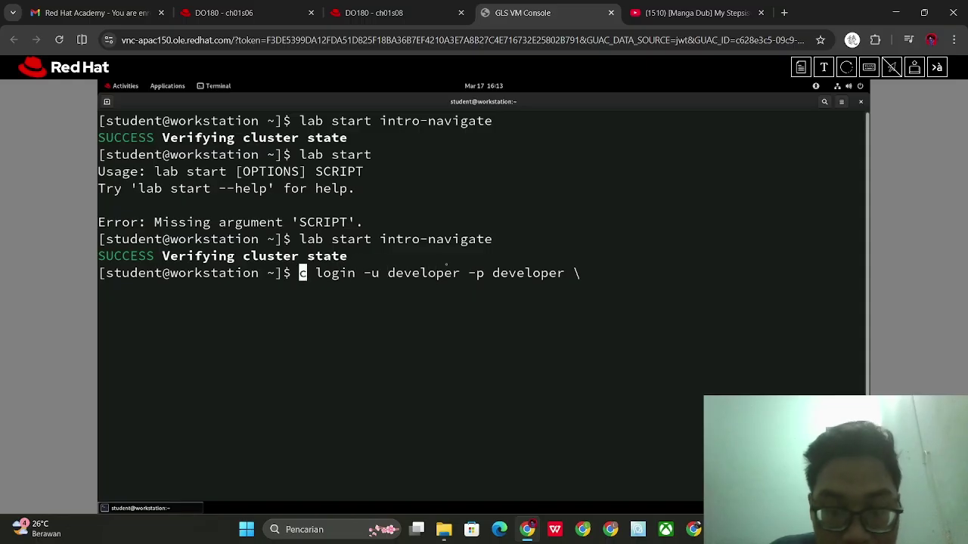
{"action": "type", "text": "o"}
{"action": "key", "text": "Right"}
{"action": "key", "text": "Right"}
{"action": "key", "text": "Right"}
{"action": "key", "text": "Right"}
{"action": "key", "text": "Right"}
{"action": "key", "text": "Right"}
{"action": "key", "text": "Right"}
{"action": "key", "text": "Right"}
{"action": "key", "text": "Right"}
{"action": "key", "text": "Right"}
{"action": "key", "text": "Right"}
{"action": "key", "text": "Right"}
{"action": "key", "text": "Right"}
{"action": "key", "text": "Right"}
{"action": "key", "text": "Right"}
{"action": "key", "text": "Right"}
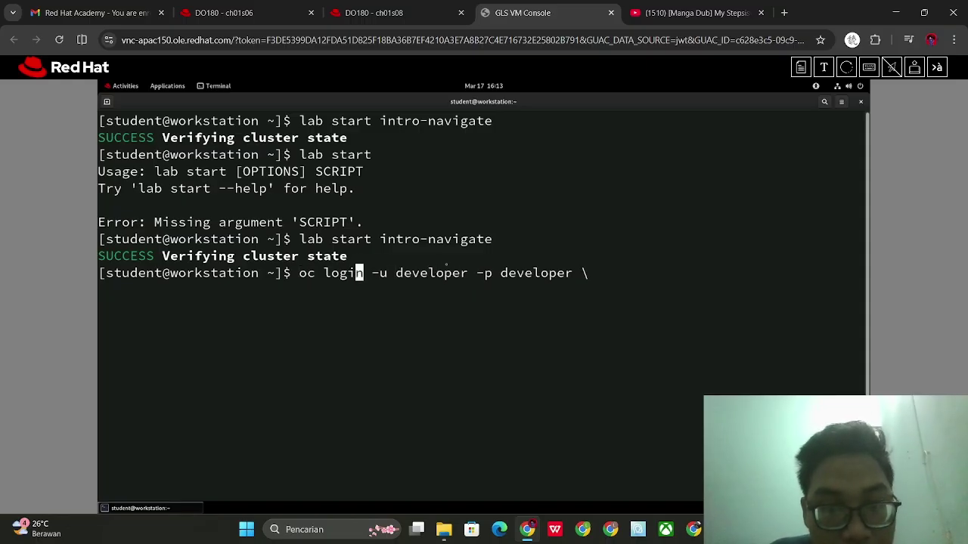
{"action": "key", "text": "Left"}
{"action": "key", "text": "Left"}
{"action": "key", "text": "Left"}
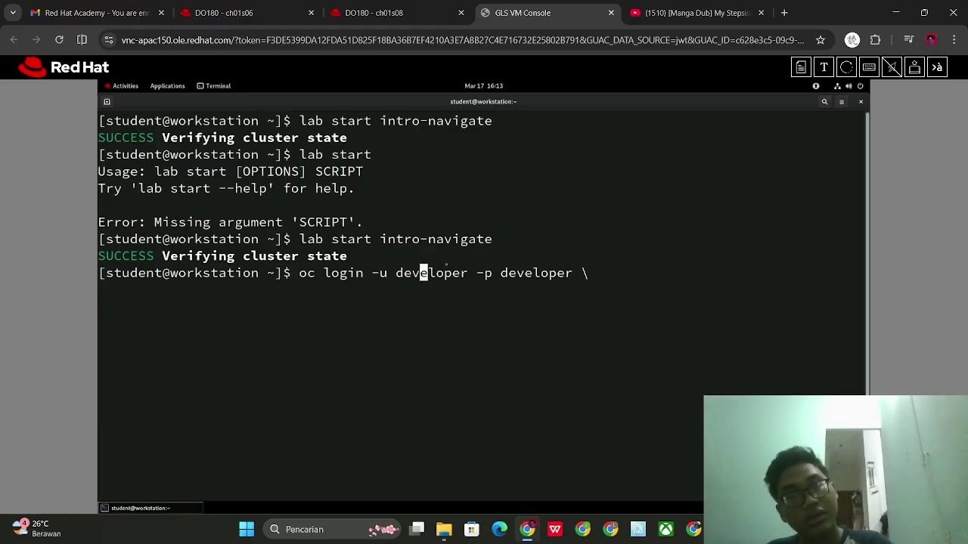
{"action": "key", "text": "Right"}
{"action": "key", "text": "Right"}
{"action": "key", "text": "Right"}
{"action": "key", "text": "Right"}
{"action": "key", "text": "Right"}
{"action": "key", "text": "Right"}
{"action": "key", "text": "Right"}
{"action": "key", "text": "Right"}
{"action": "key", "text": "Right"}
{"action": "key", "text": "Right"}
{"action": "key", "text": "Right"}
{"action": "key", "text": "Right"}
{"action": "key", "text": "Right"}
{"action": "key", "text": "Right"}
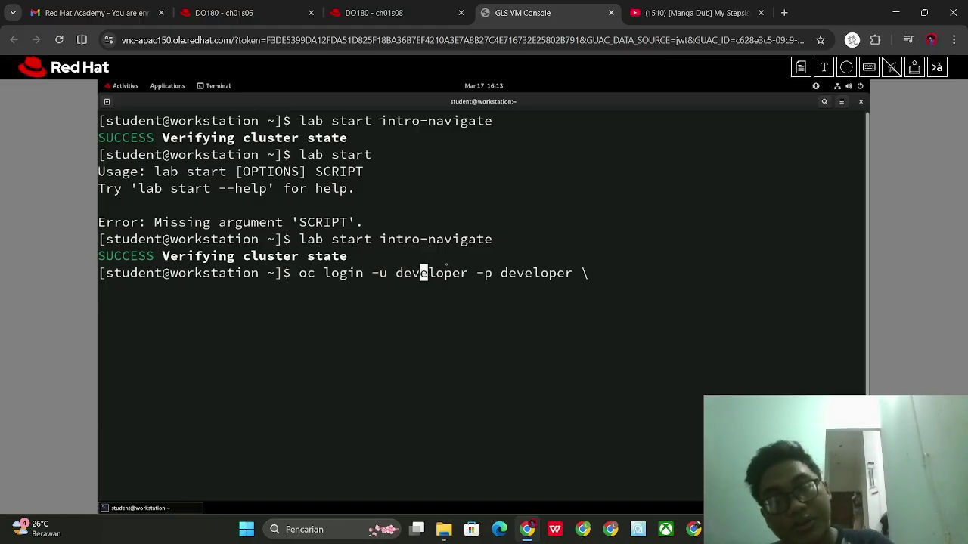
{"action": "key", "text": "Right"}
{"action": "key", "text": "Right"}
{"action": "key", "text": "Right"}
{"action": "key", "text": "Right"}
{"action": "key", "text": "Right"}
{"action": "key", "text": "Right"}
{"action": "key", "text": "Right"}
{"action": "key", "text": "Right"}
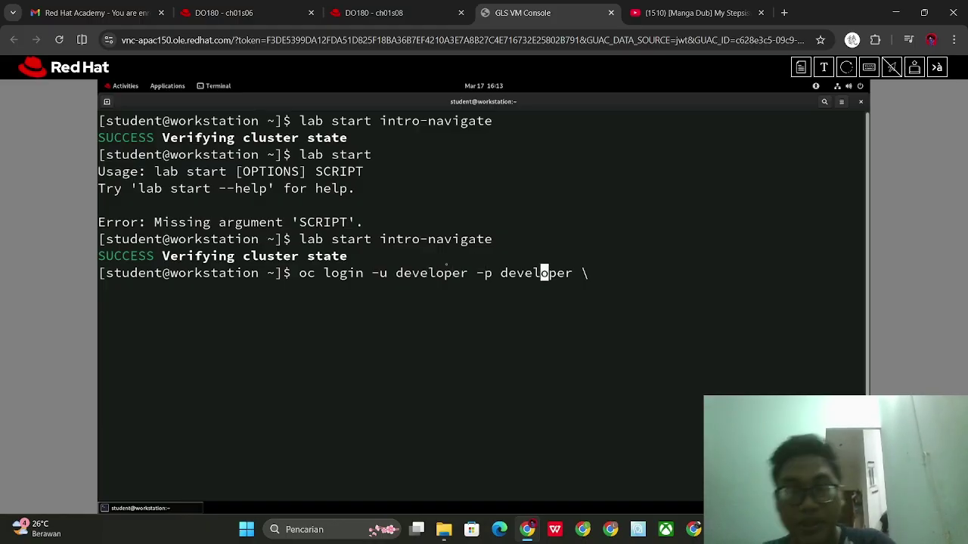
{"action": "key", "text": "BackSpace"}
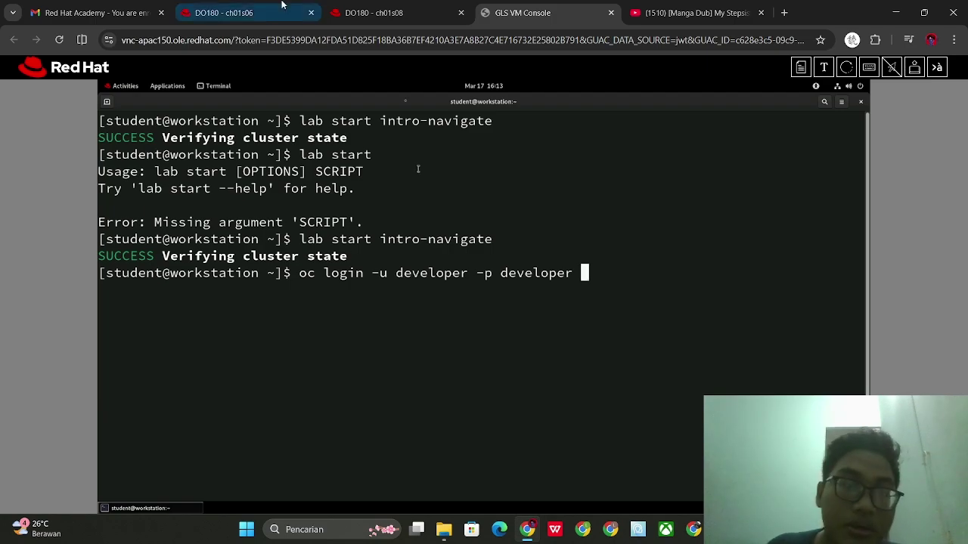
{"action": "left_click", "coordinate": [238, 6]}
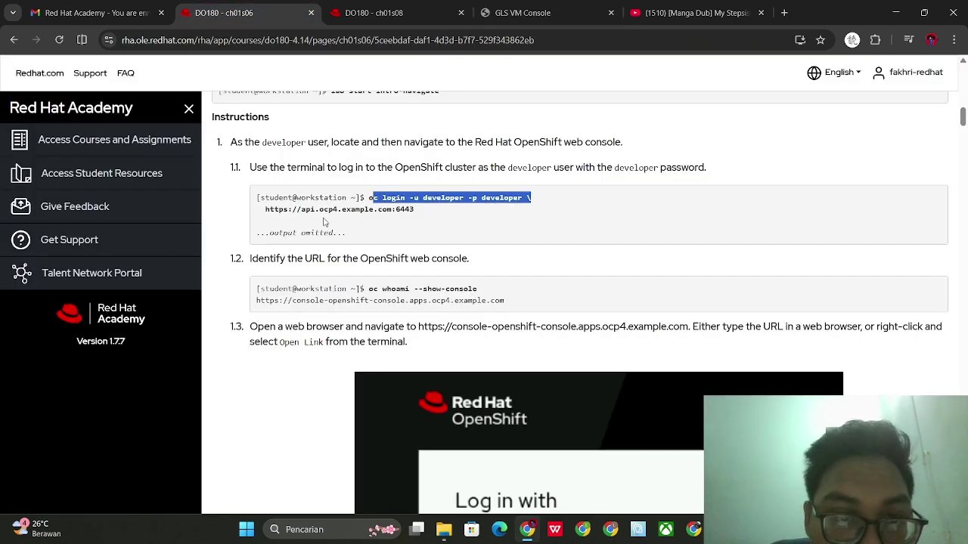
{"action": "left_click_drag", "start_coordinate": [262, 210], "coordinate": [405, 219]}
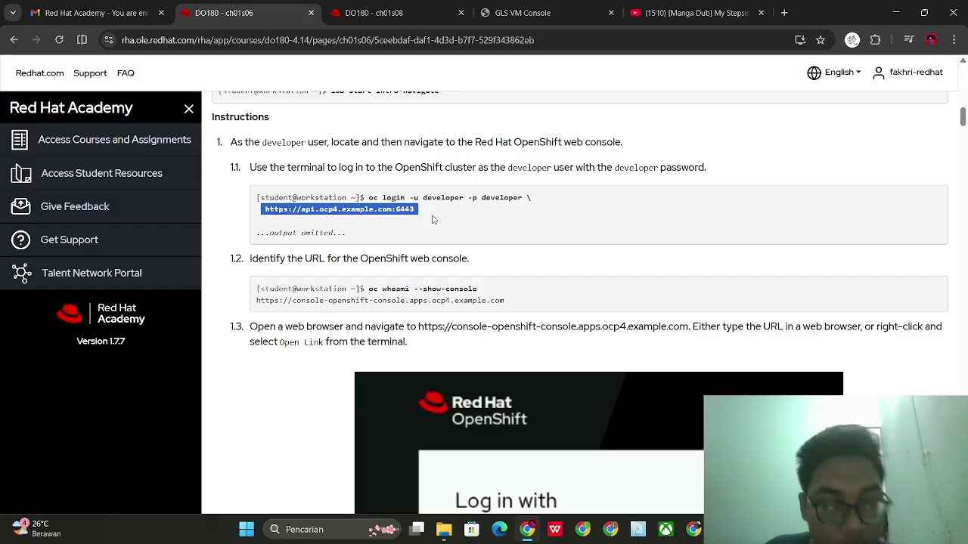
{"action": "left_click", "coordinate": [522, 12]}
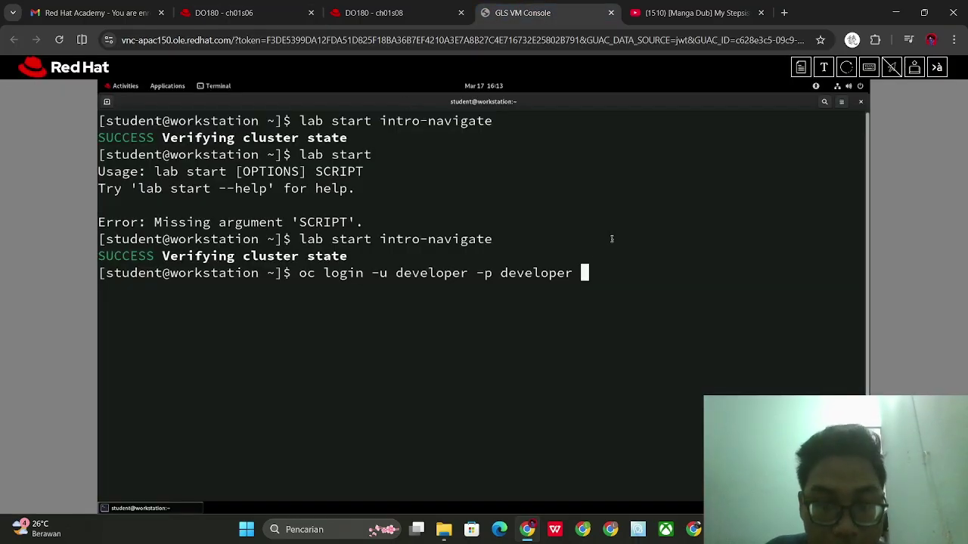
{"action": "type", "text": "h"}
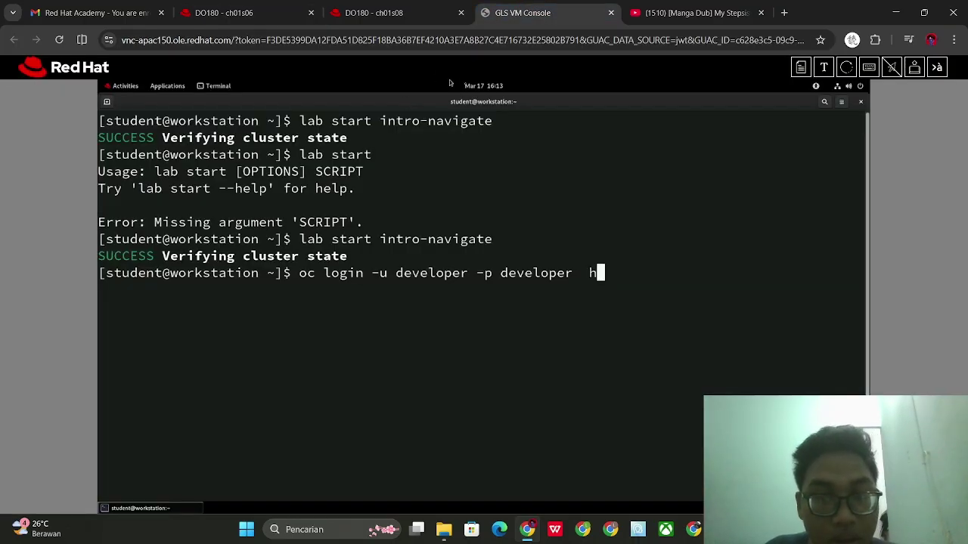
{"action": "type", "text": "ttps://api.ocp4.example.com:"}
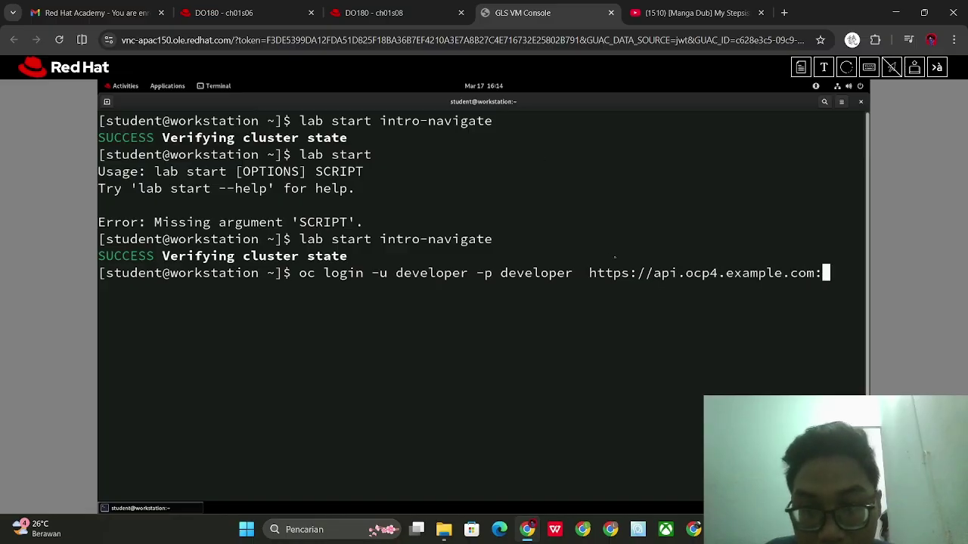
{"action": "type", "text": "6443"}
{"action": "key", "text": "Return"}
{"action": "key", "text": "Return"}
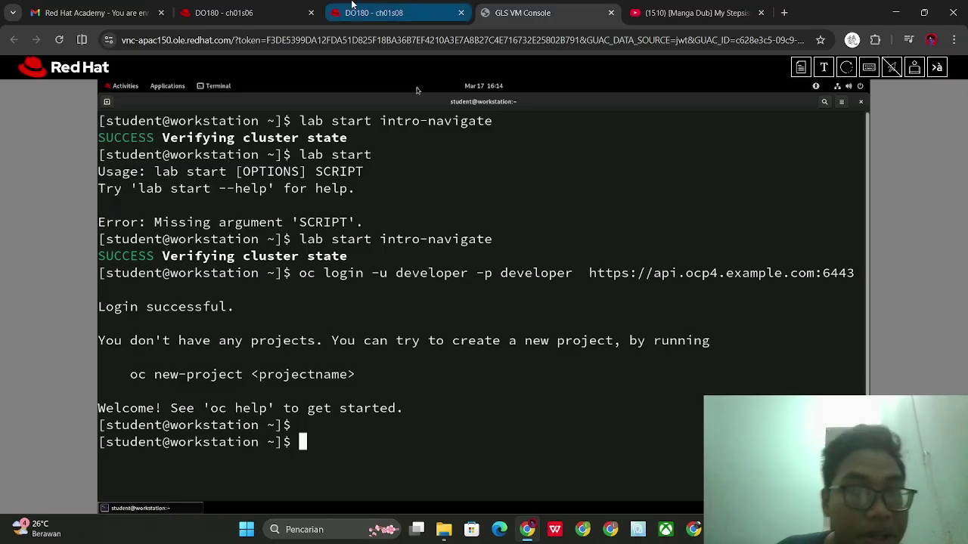
{"action": "mouse_move", "coordinate": [287, 5]}
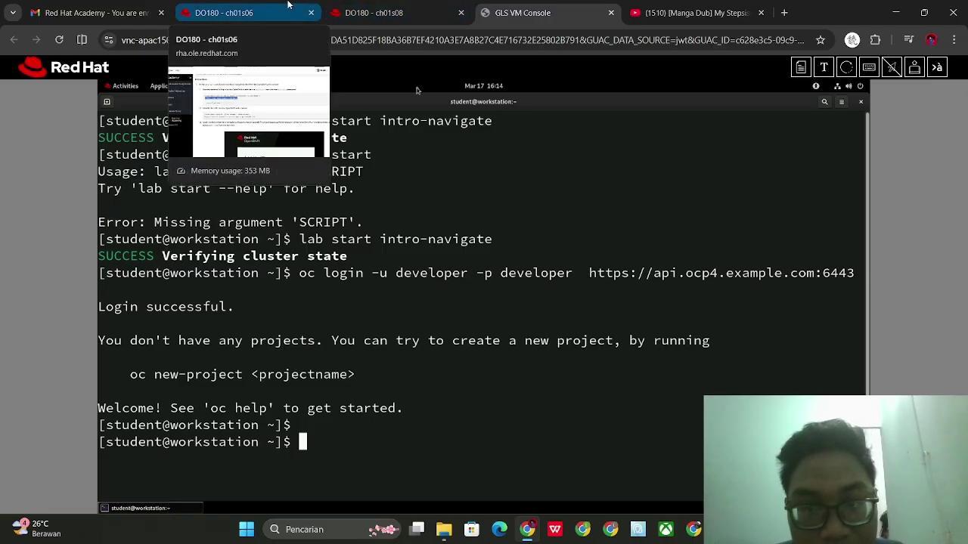
{"action": "left_click", "coordinate": [287, 5]}
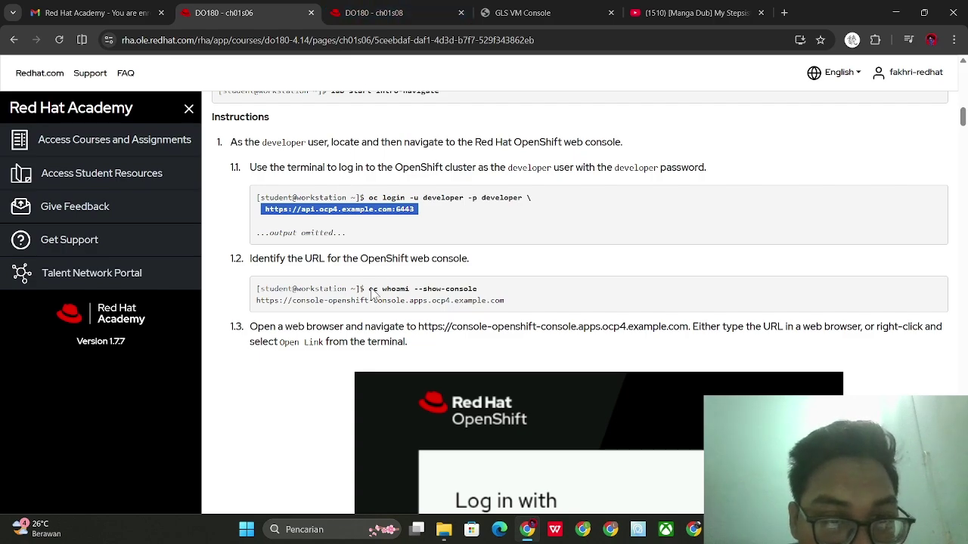
{"action": "left_click_drag", "start_coordinate": [369, 289], "coordinate": [499, 285]}
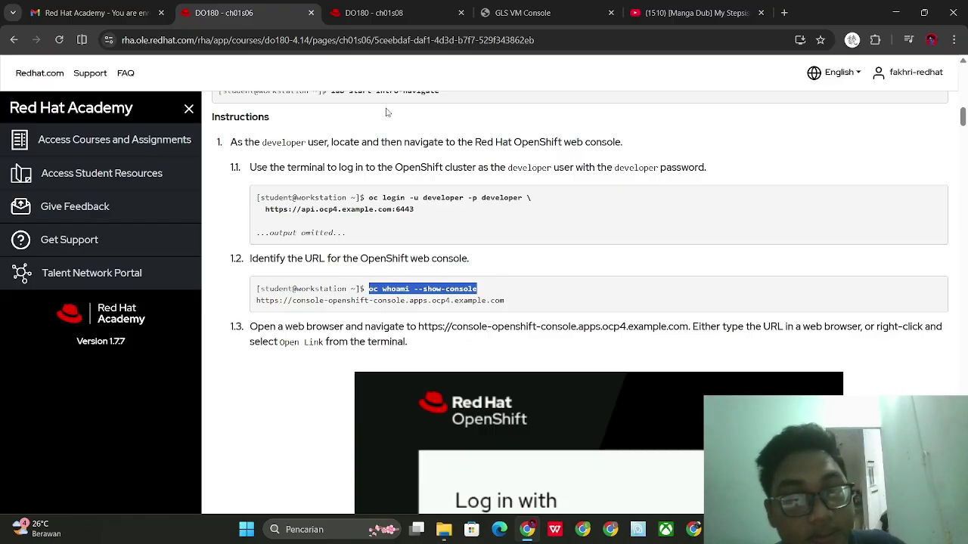
{"action": "left_click", "coordinate": [508, 6]}
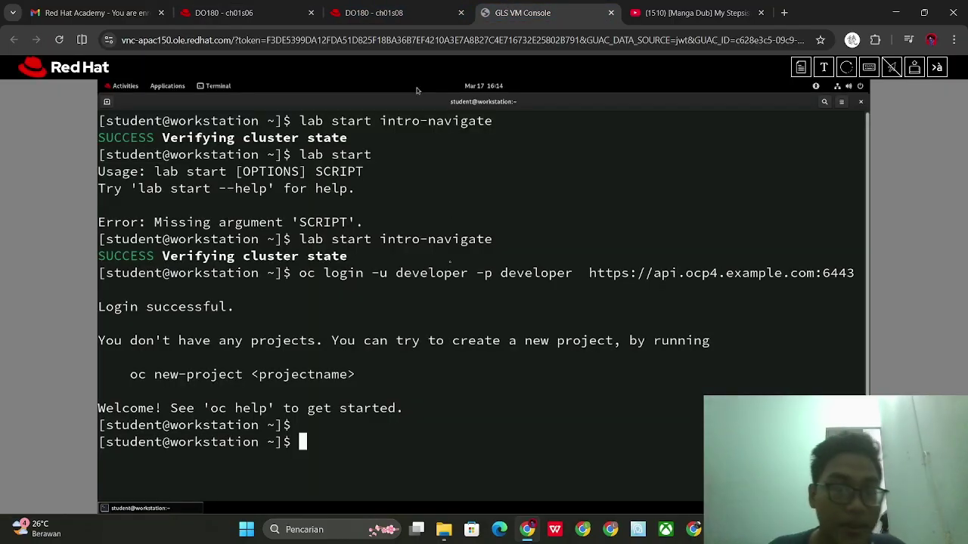
{"action": "right_click", "coordinate": [431, 327]}
{"action": "left_click", "coordinate": [359, 308]}
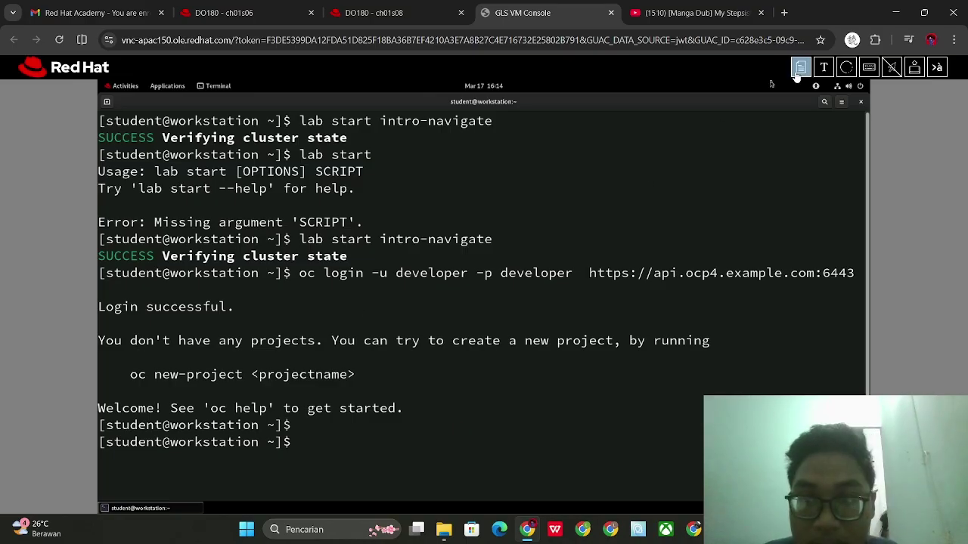
Run oc whoami --show-console to print the web console URL, checking the next instruction
{"action": "type", "text": "oc whoam"}
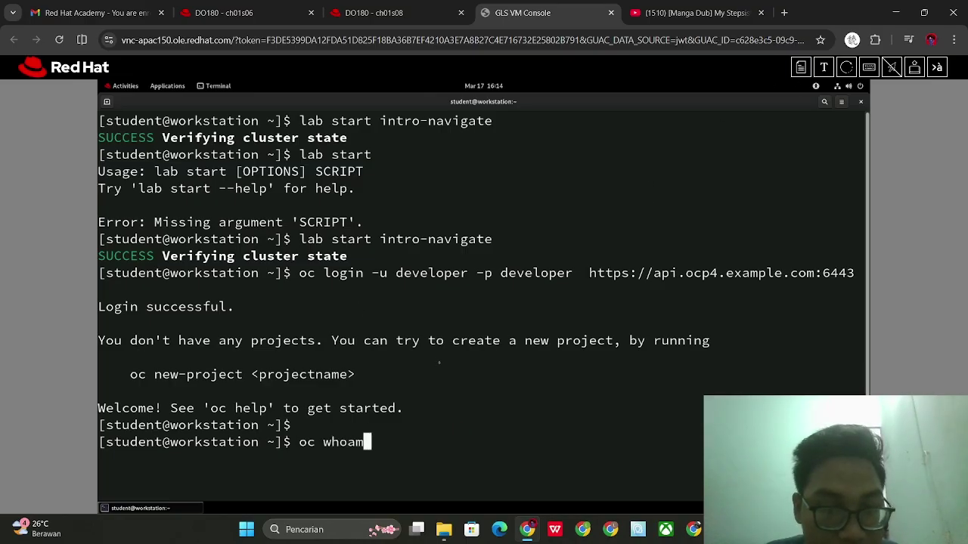
{"action": "type", "text": "i --show-console"}
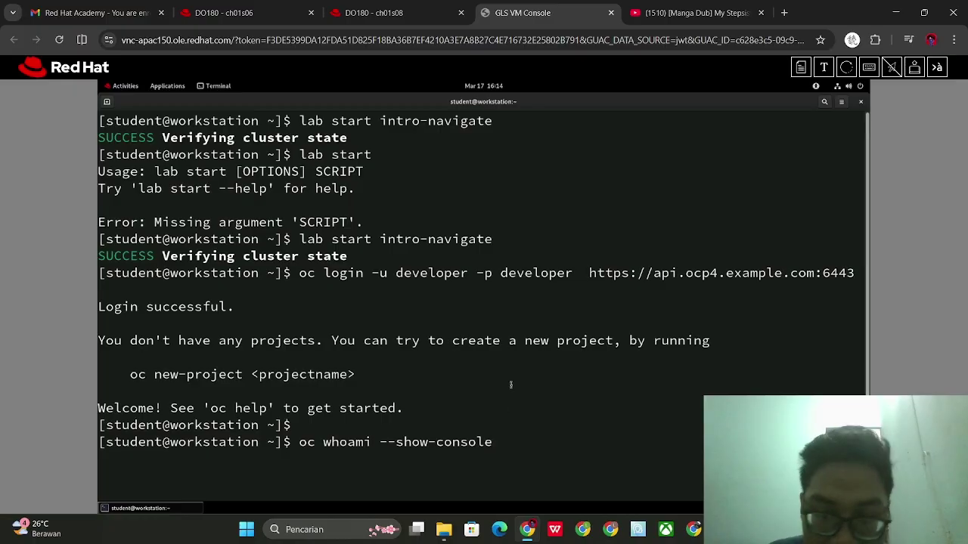
{"action": "key", "text": "Return"}
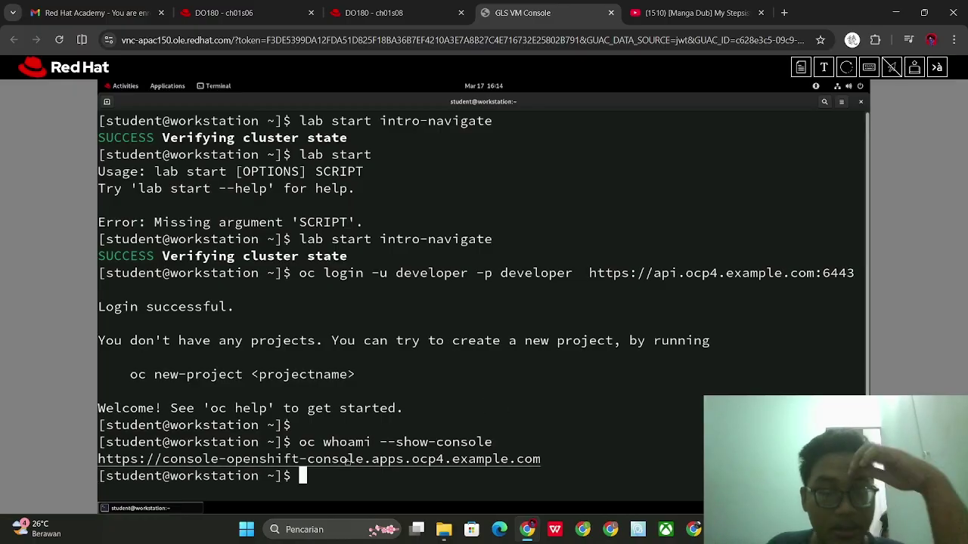
{"action": "left_click", "coordinate": [226, 13]}
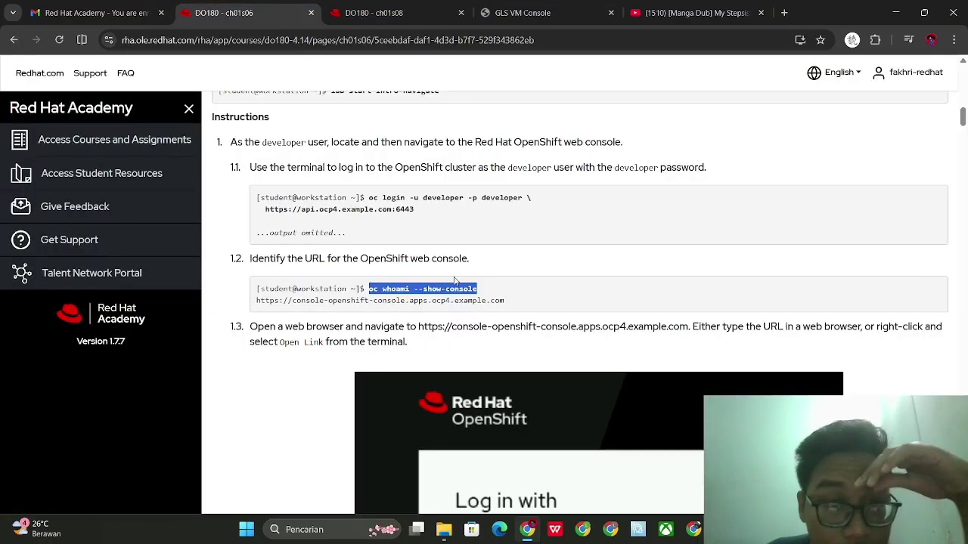
{"action": "scroll", "coordinate": [438, 302], "scroll_direction": "down", "scroll_amount": 3}
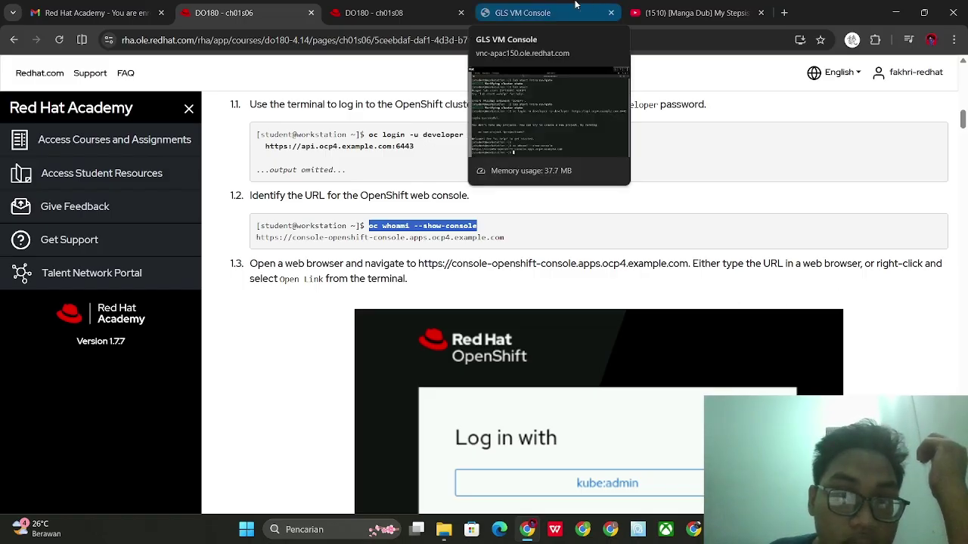
{"action": "left_click", "coordinate": [604, 7]}
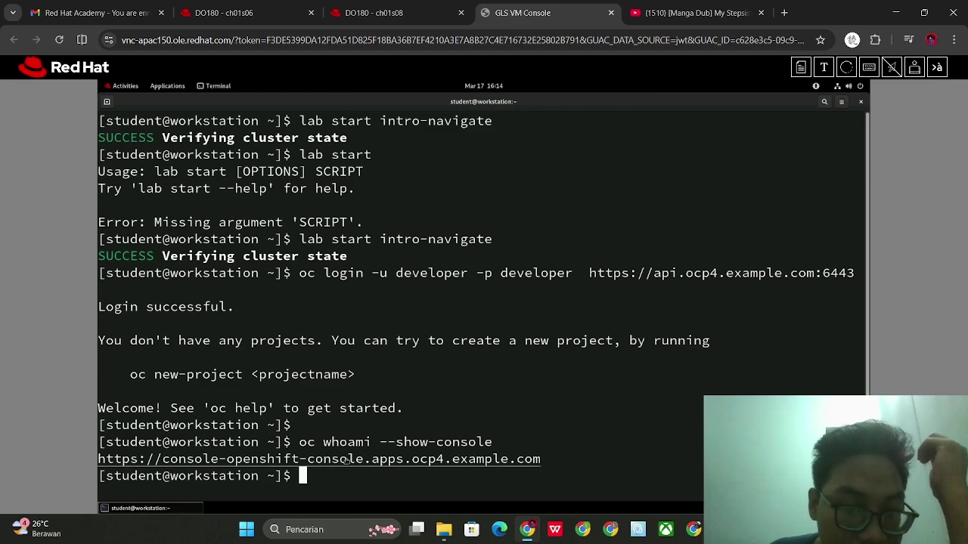
Open the printed console URL in the VM's Firefox and minimize the terminal window
{"action": "right_click", "coordinate": [345, 462]}
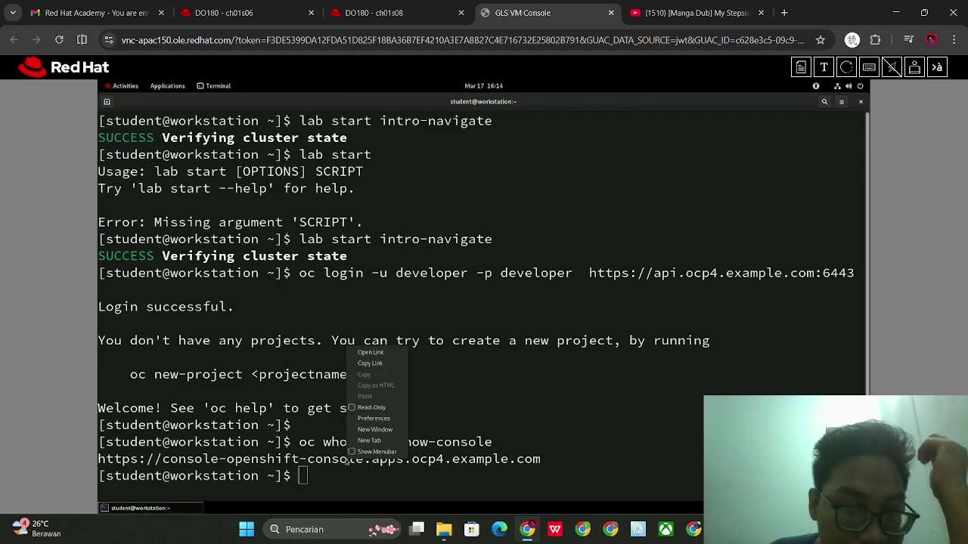
{"action": "left_click", "coordinate": [381, 354]}
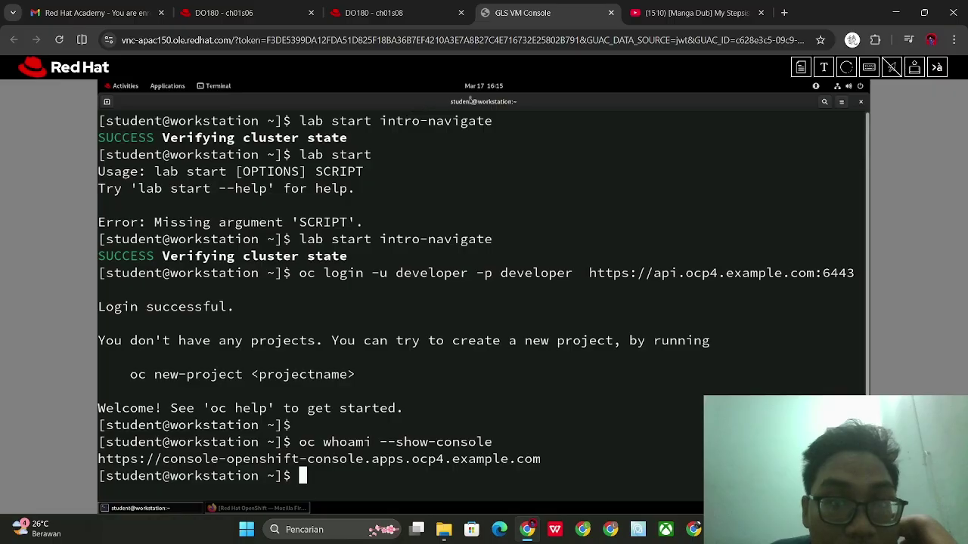
{"action": "double_click", "coordinate": [505, 107]}
{"action": "right_click", "coordinate": [495, 108]}
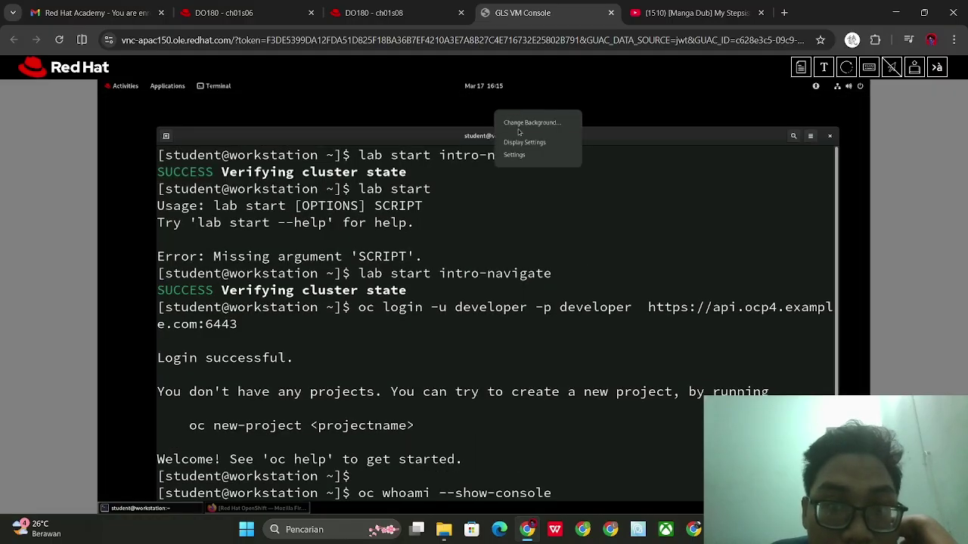
{"action": "left_click", "coordinate": [611, 138]}
{"action": "right_click", "coordinate": [611, 138]}
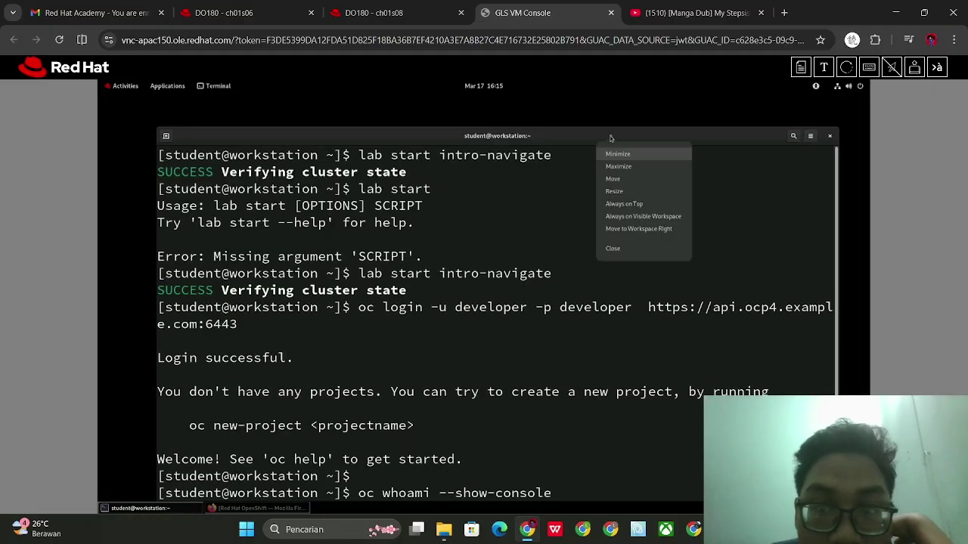
{"action": "left_click", "coordinate": [629, 155]}
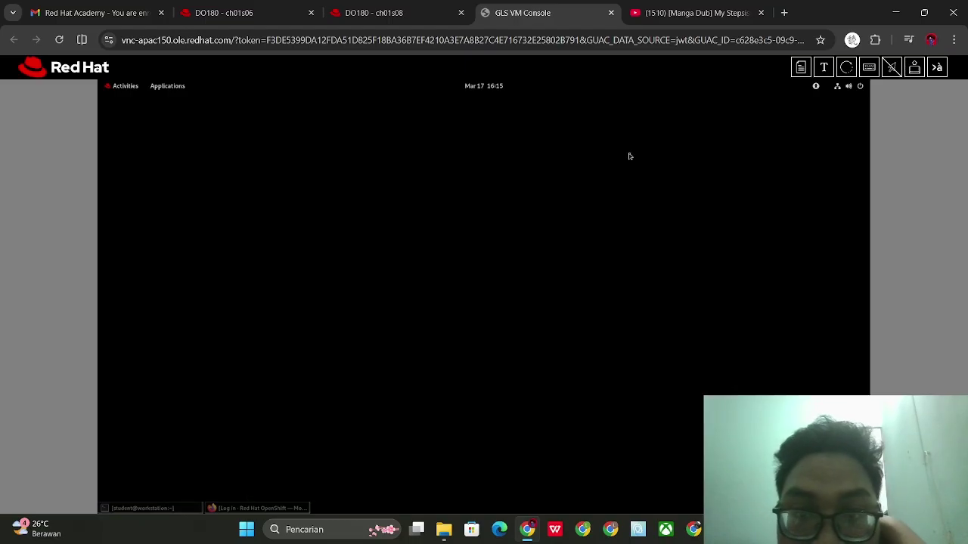
Bring the Firefox OpenShift login window forward and widen it
{"action": "left_click", "coordinate": [257, 508]}
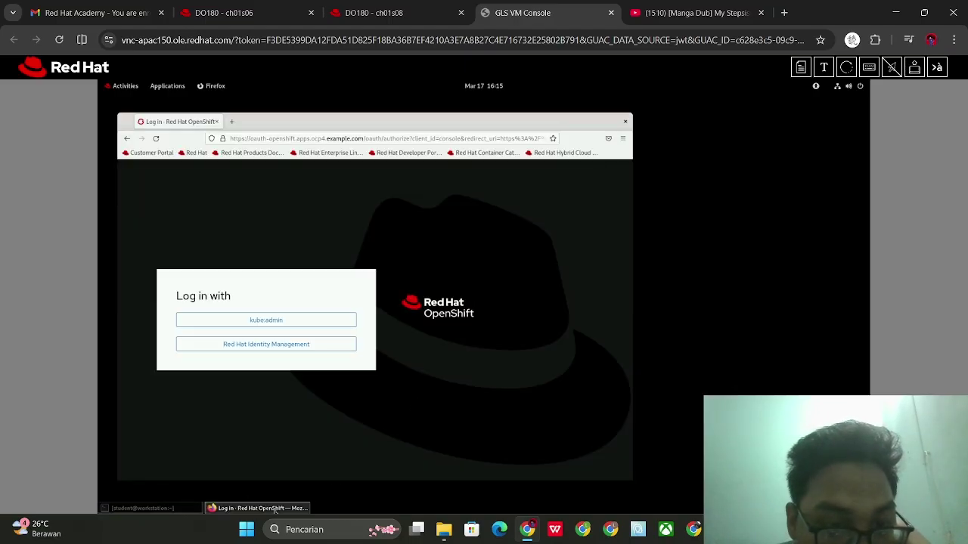
{"action": "right_click", "coordinate": [603, 120]}
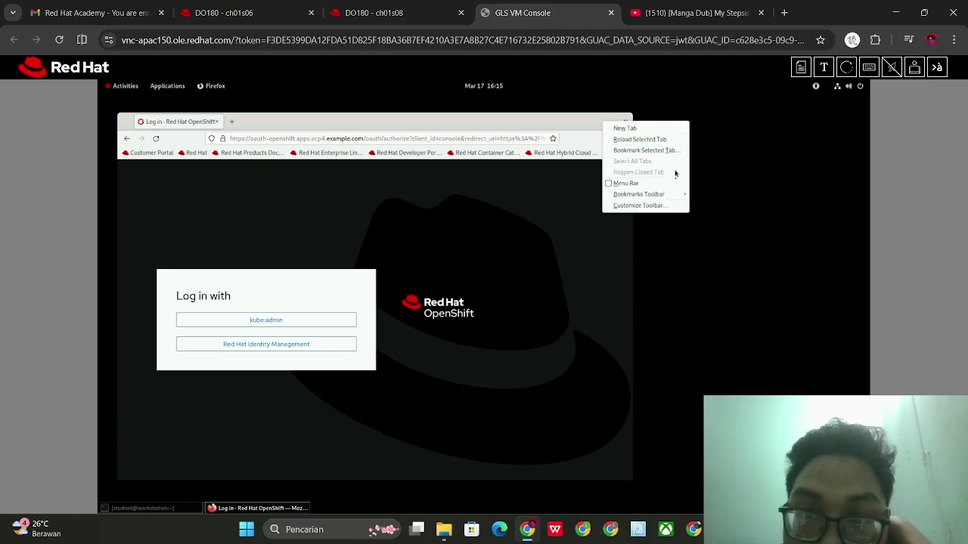
{"action": "left_click", "coordinate": [563, 158]}
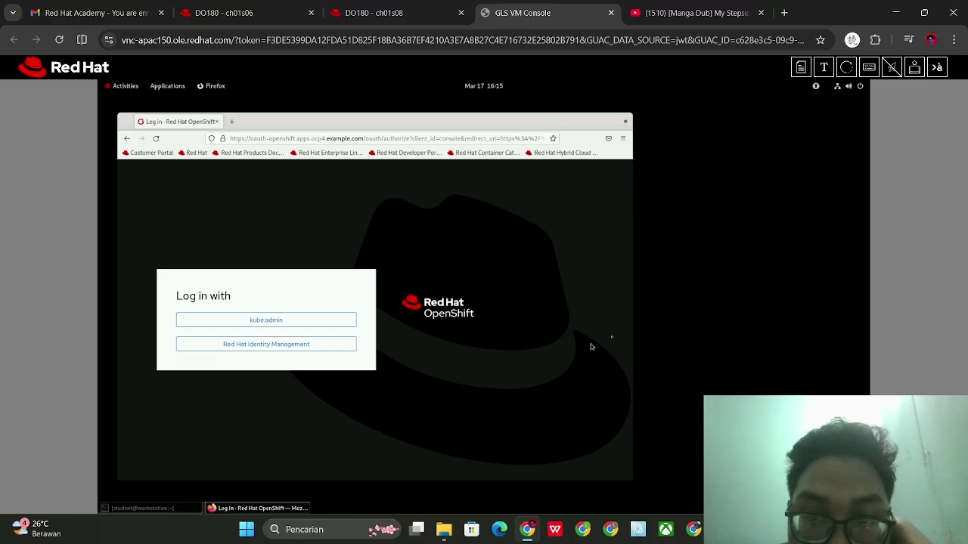
{"action": "left_click_drag", "start_coordinate": [627, 141], "coordinate": [868, 155]}
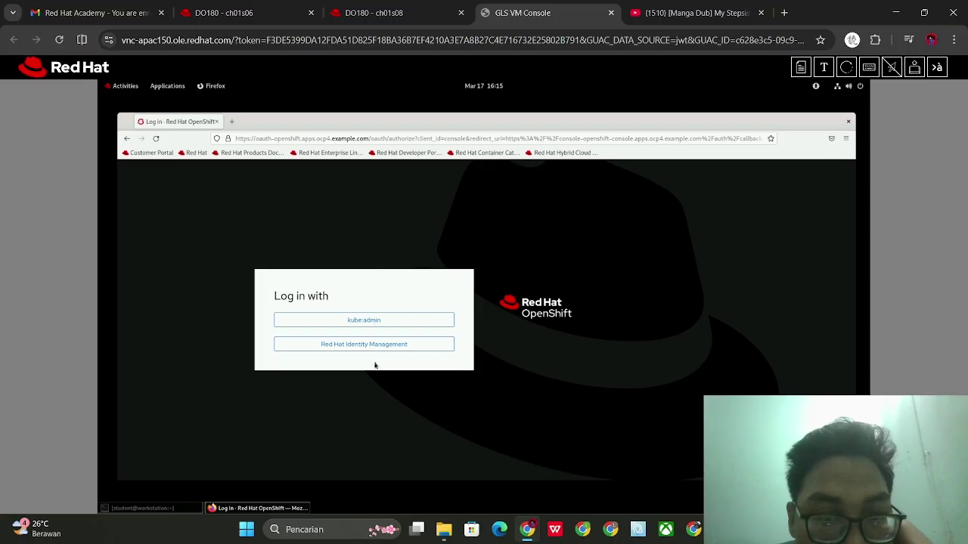
{"action": "left_click", "coordinate": [223, 12]}
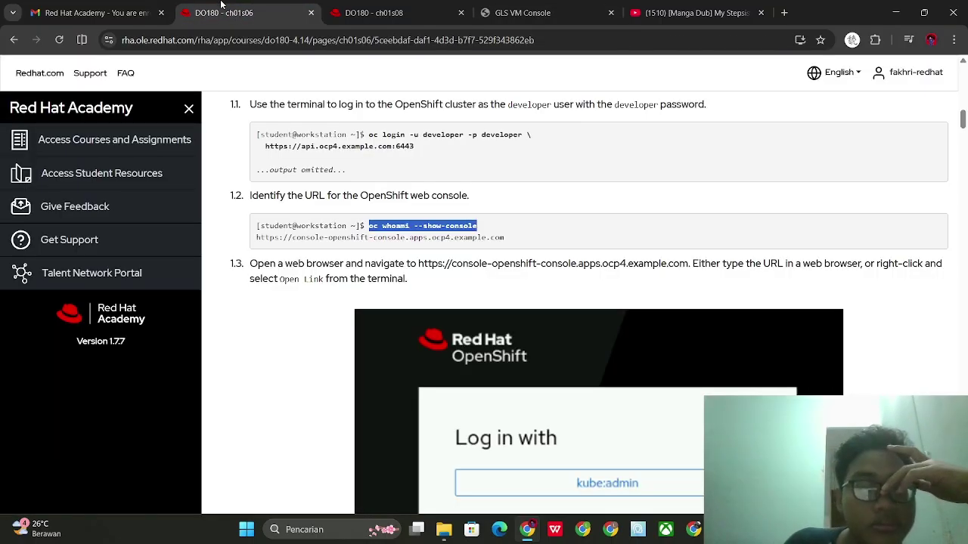
{"action": "scroll", "coordinate": [337, 221], "scroll_direction": "down", "scroll_amount": 2}
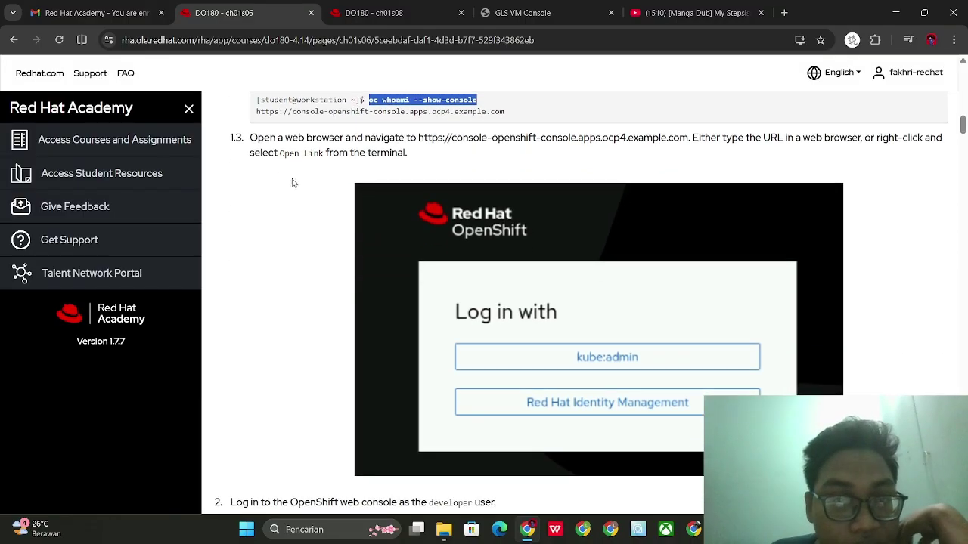
{"action": "scroll", "coordinate": [564, 218], "scroll_direction": "down", "scroll_amount": 1}
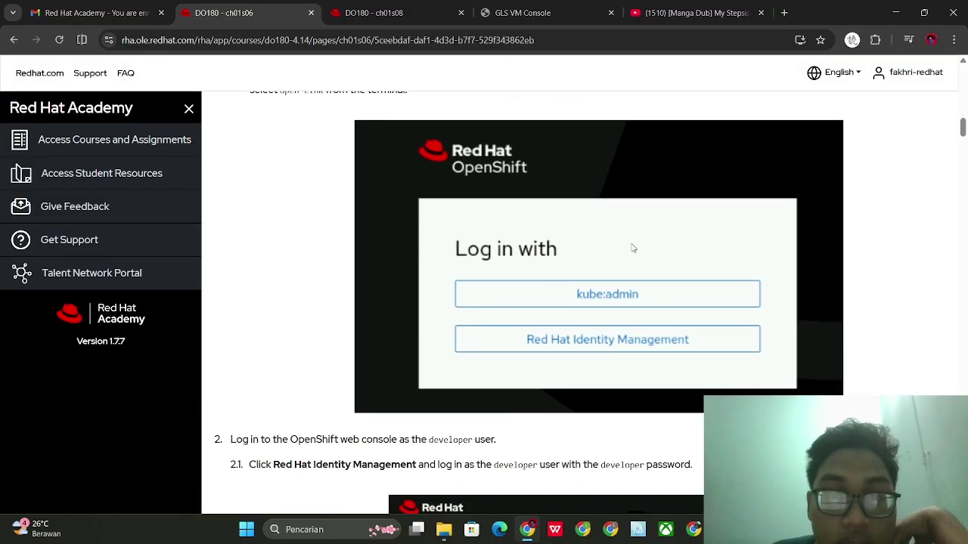
{"action": "left_click", "coordinate": [522, 13]}
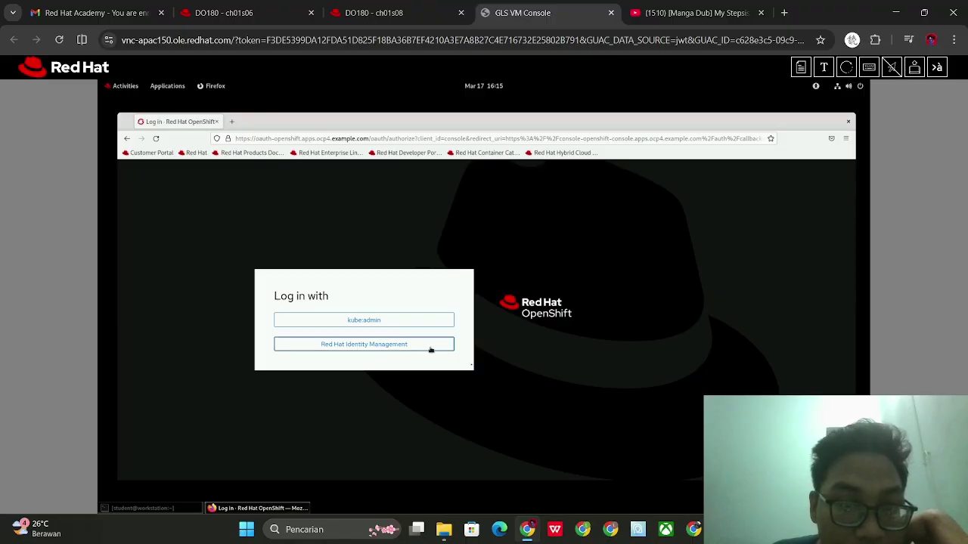
{"action": "left_click", "coordinate": [236, 6]}
{"action": "scroll", "coordinate": [373, 370], "scroll_direction": "down", "scroll_amount": 3}
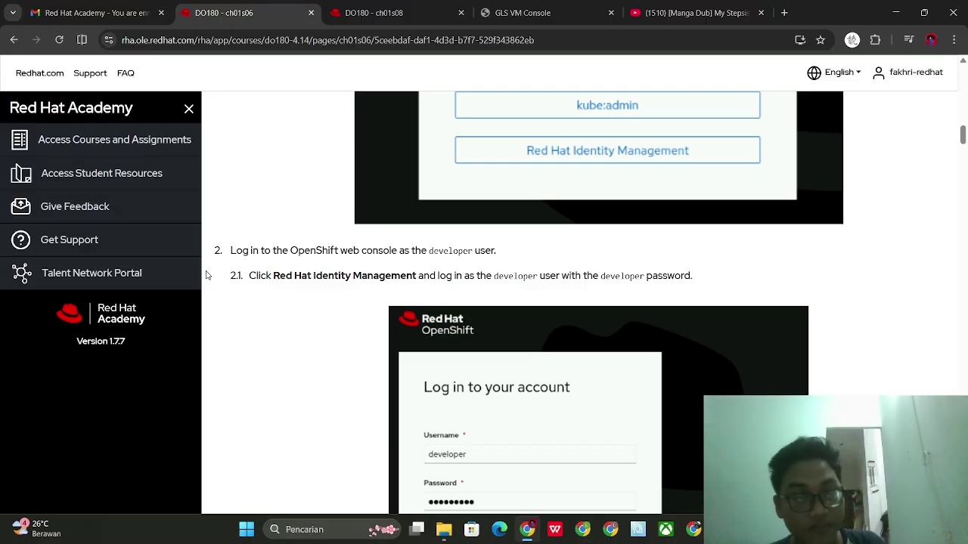
{"action": "scroll", "coordinate": [317, 327], "scroll_direction": "down", "scroll_amount": 1}
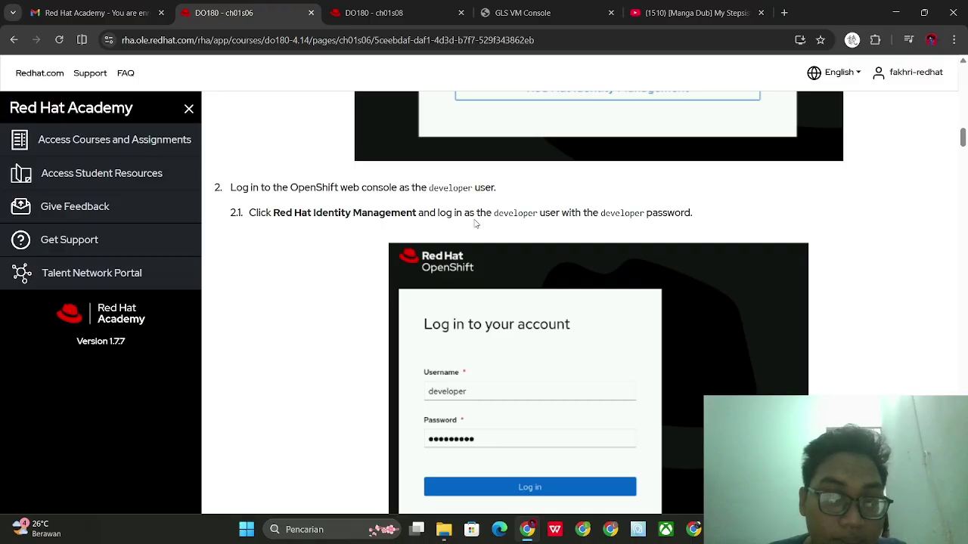
{"action": "left_click", "coordinate": [536, 8]}
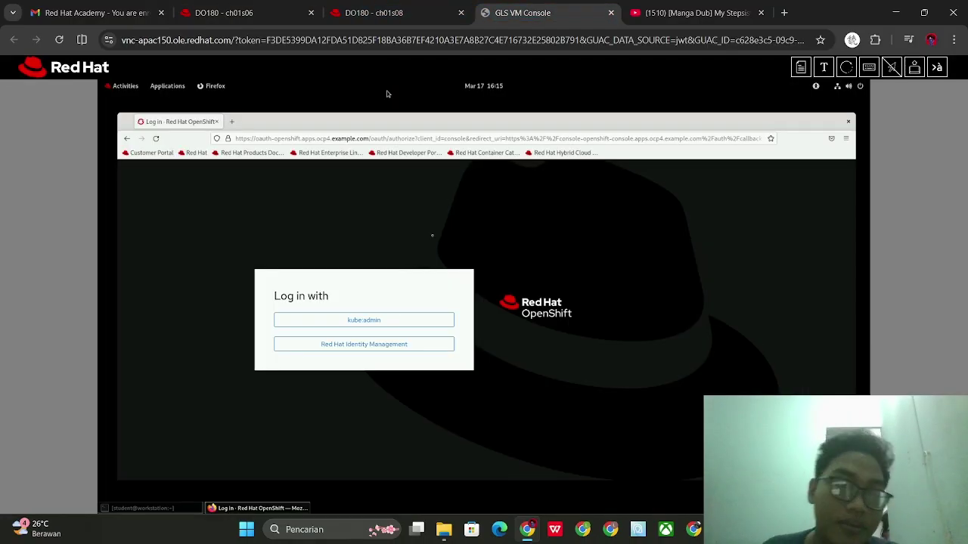
Log in through Red Hat Identity Management with the developer credentials and save the login in Firefox
{"action": "left_click", "coordinate": [387, 346]}
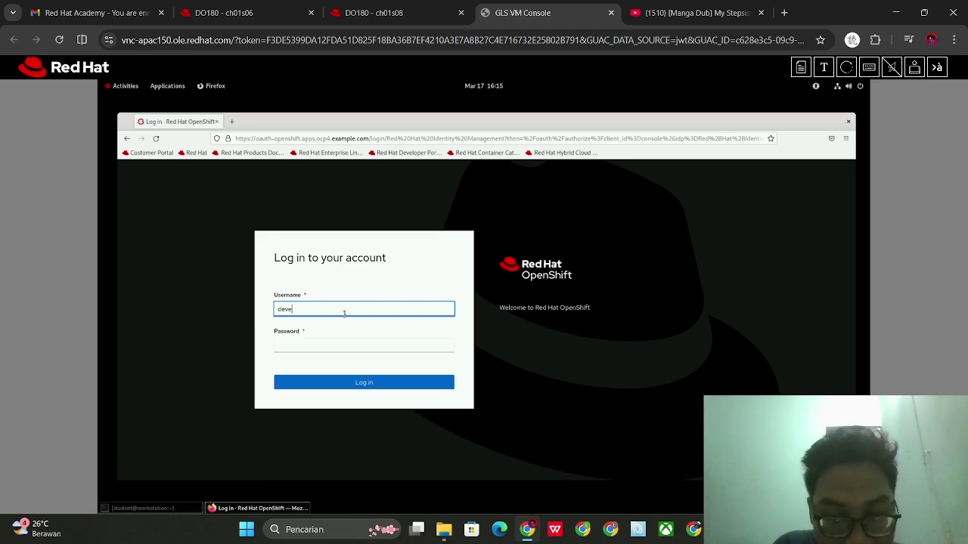
{"action": "key", "text": "Tab"}
{"action": "type", "text": "d"}
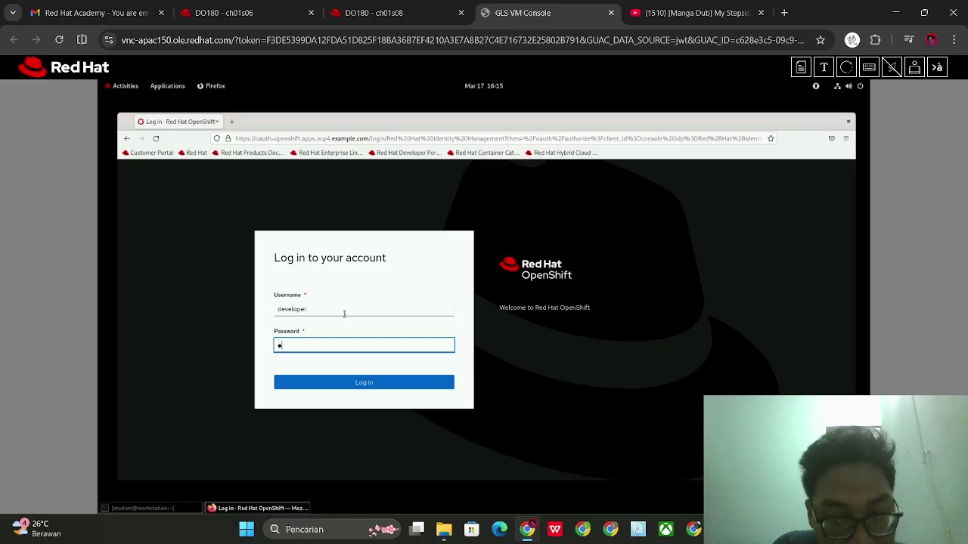
{"action": "type", "text": "ev"}
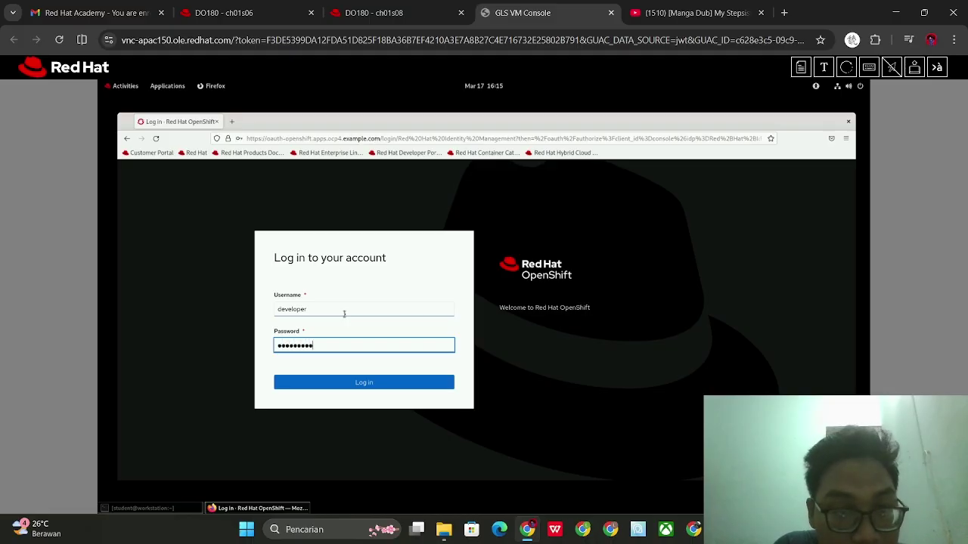
{"action": "key", "text": "Return"}
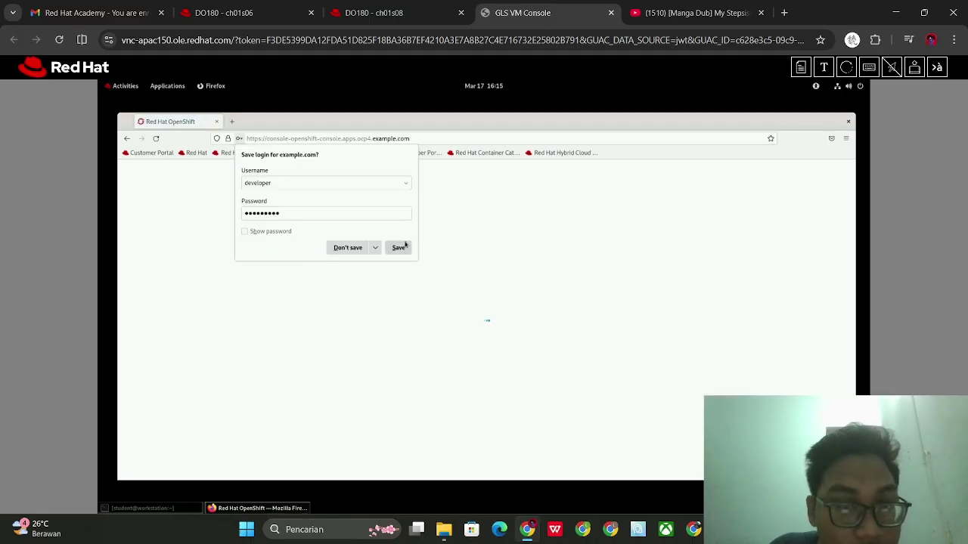
{"action": "left_click", "coordinate": [406, 244]}
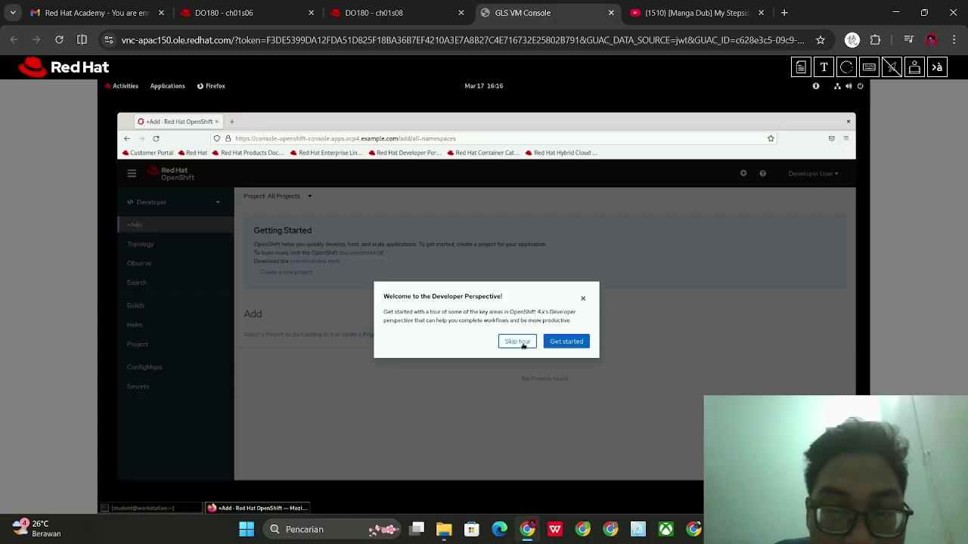
Skip the Developer welcome tour and read exercise step 3 in the course tab
{"action": "left_click", "coordinate": [518, 342]}
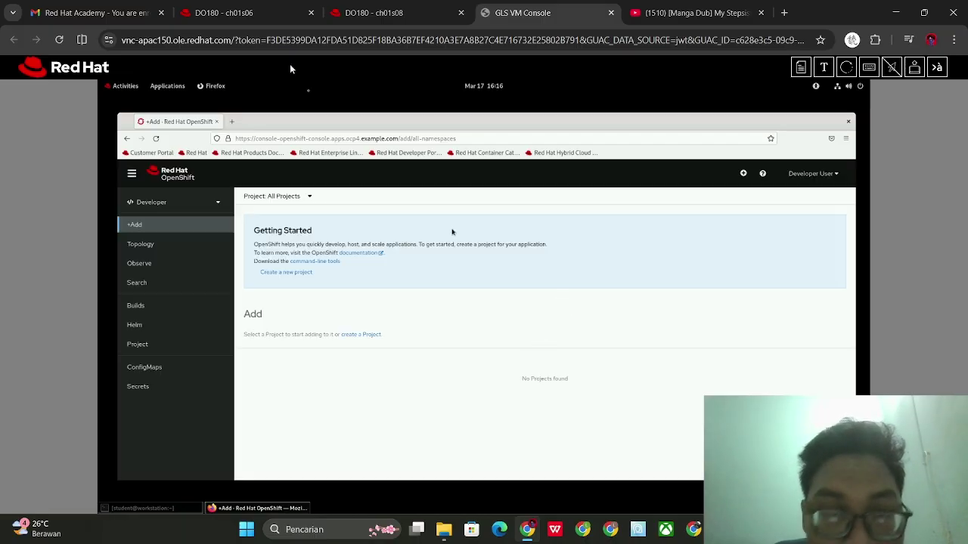
{"action": "left_click", "coordinate": [227, 6]}
{"action": "scroll", "coordinate": [357, 166], "scroll_direction": "down", "scroll_amount": 4}
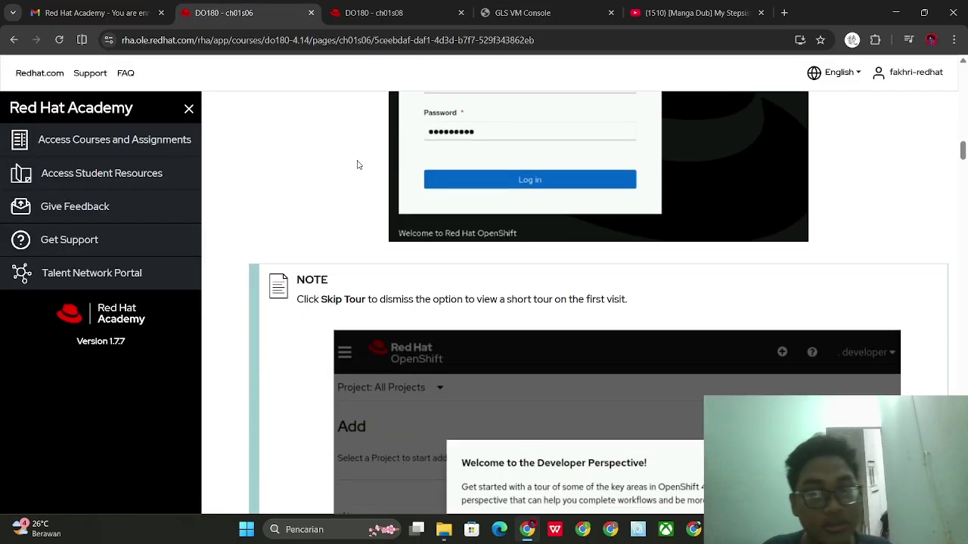
{"action": "scroll", "coordinate": [360, 192], "scroll_direction": "down", "scroll_amount": 1}
{"action": "scroll", "coordinate": [352, 220], "scroll_direction": "down", "scroll_amount": 1}
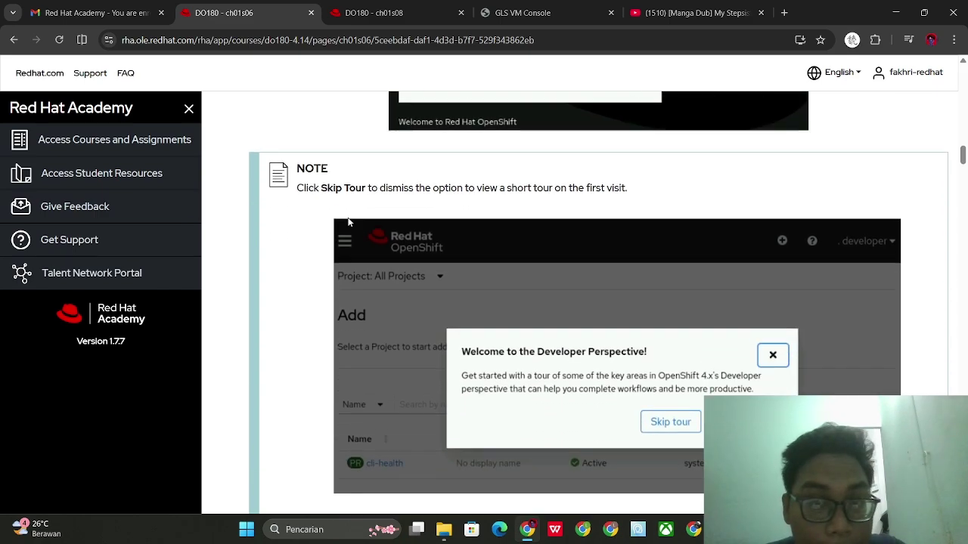
{"action": "scroll", "coordinate": [352, 216], "scroll_direction": "down", "scroll_amount": 1}
{"action": "scroll", "coordinate": [356, 205], "scroll_direction": "down", "scroll_amount": 4}
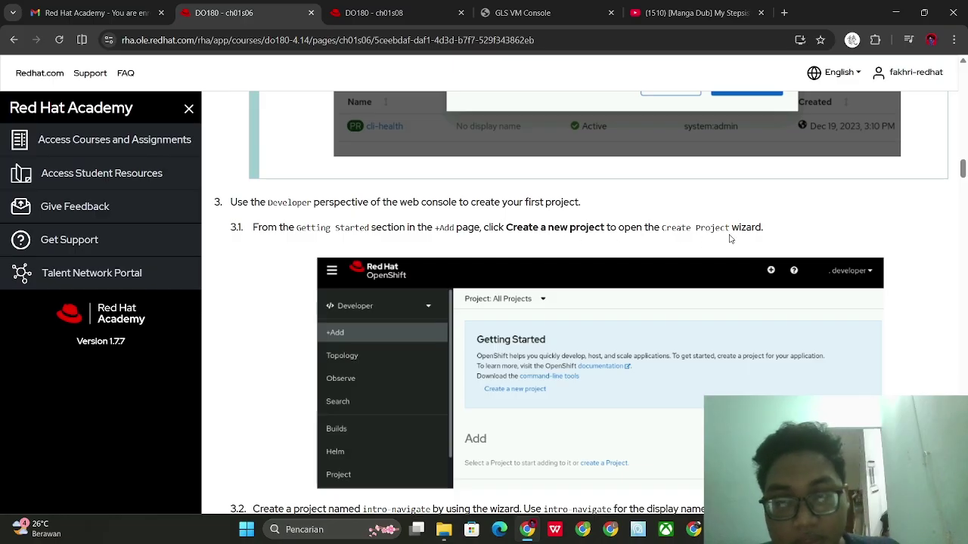
{"action": "left_click", "coordinate": [617, 6]}
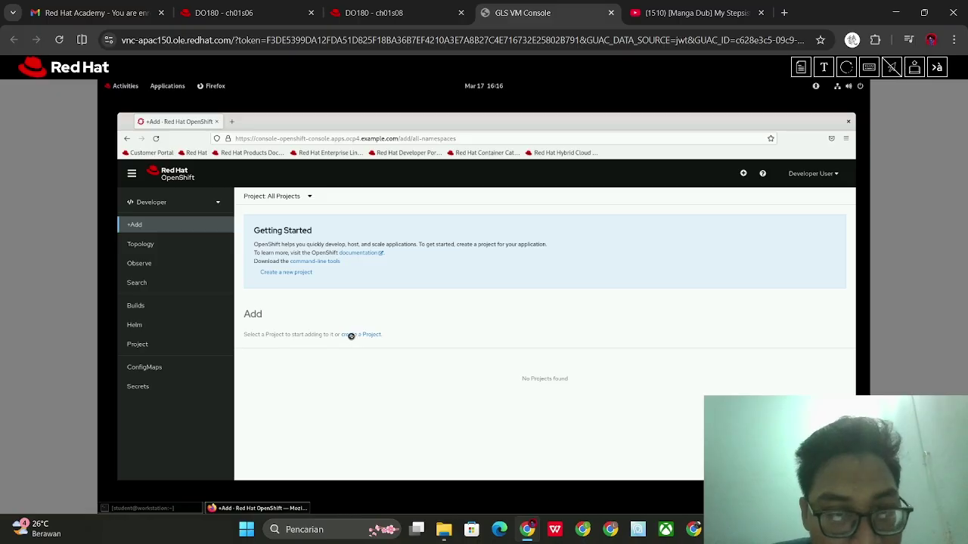
Start a new project and copy the name intro-navigate from the exercise instructions
{"action": "left_click", "coordinate": [295, 274]}
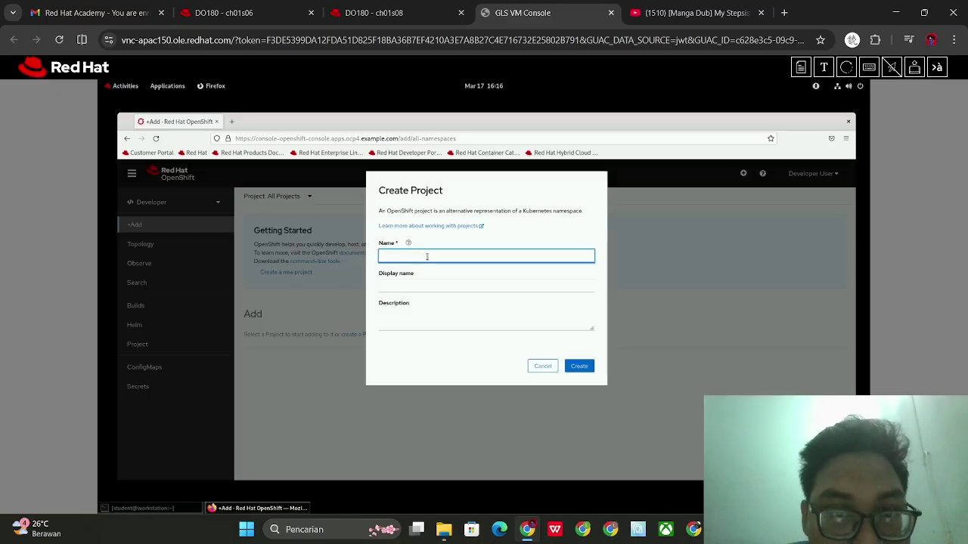
{"action": "left_click", "coordinate": [226, 12]}
{"action": "scroll", "coordinate": [413, 193], "scroll_direction": "down", "scroll_amount": 3}
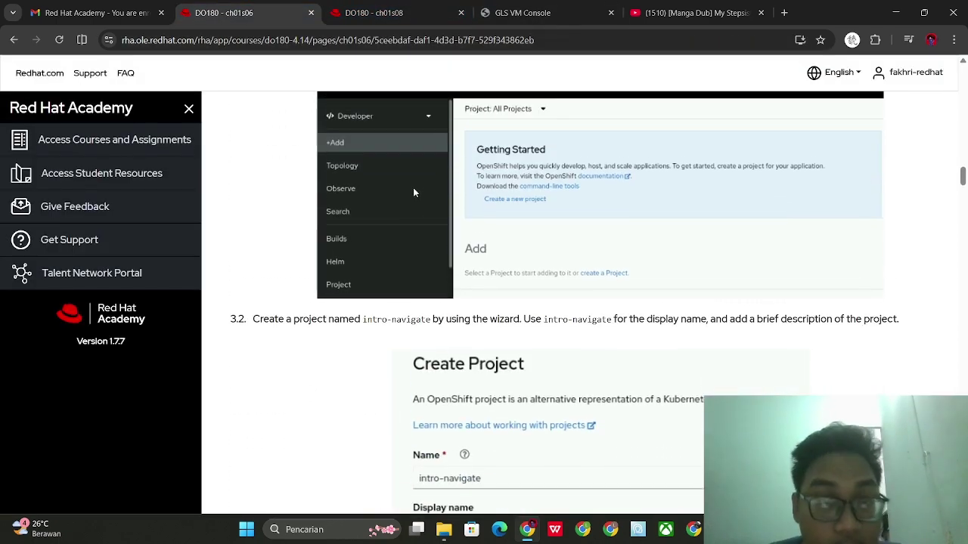
{"action": "scroll", "coordinate": [446, 220], "scroll_direction": "down", "scroll_amount": 1}
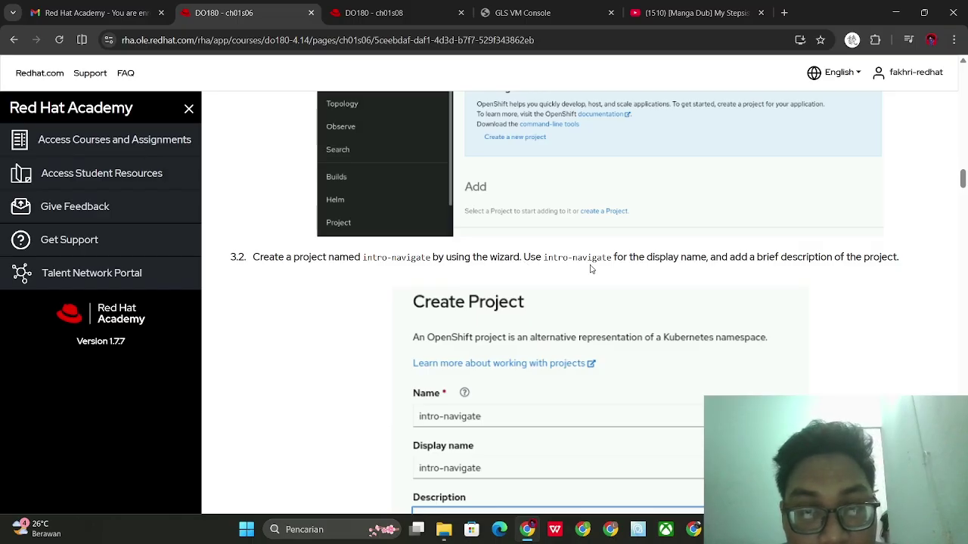
{"action": "scroll", "coordinate": [659, 278], "scroll_direction": "down", "scroll_amount": 1}
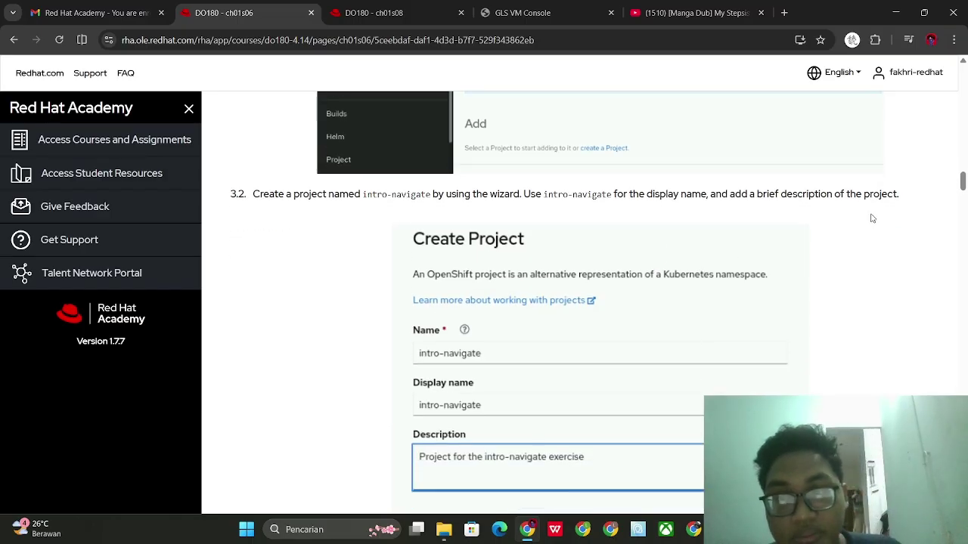
{"action": "scroll", "coordinate": [597, 416], "scroll_direction": "down", "scroll_amount": 1}
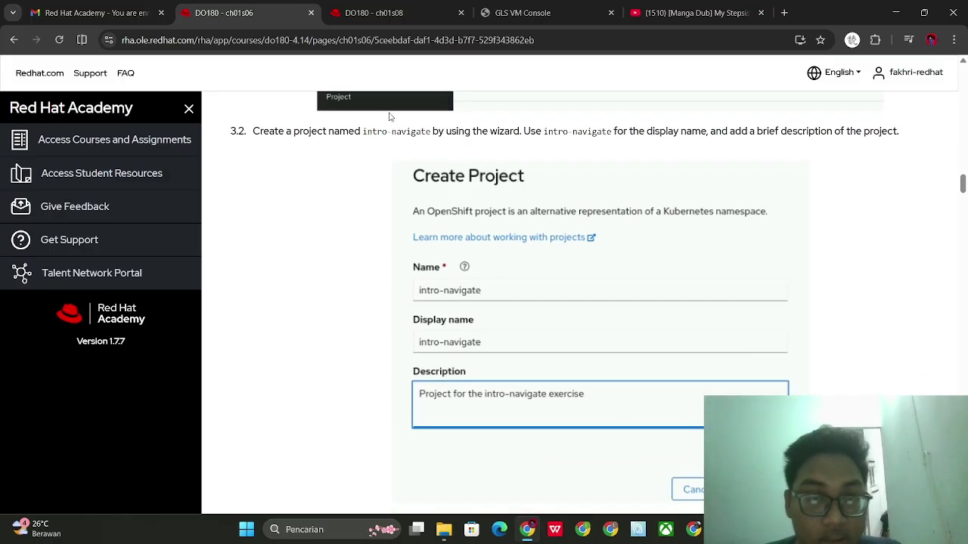
{"action": "left_click_drag", "start_coordinate": [364, 134], "coordinate": [429, 142]}
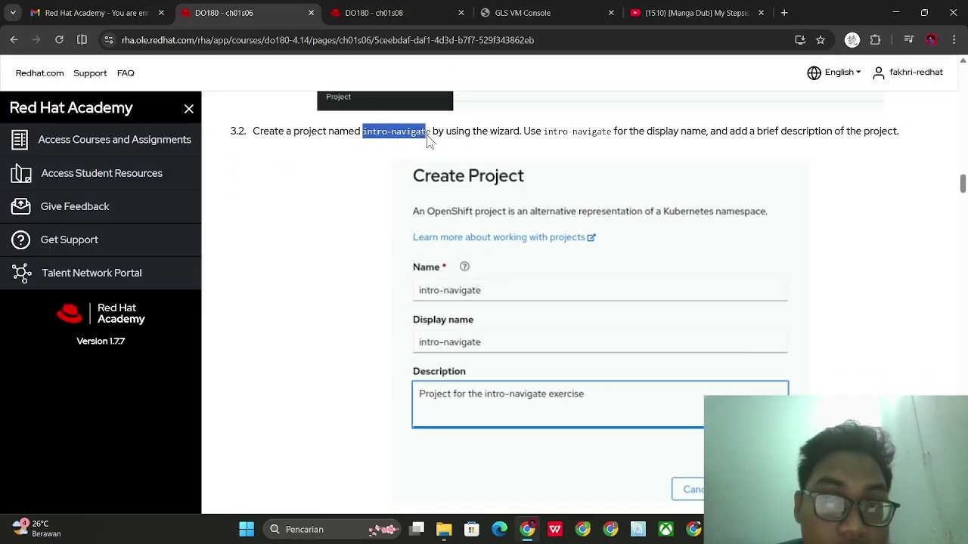
{"action": "left_click", "coordinate": [541, 3]}
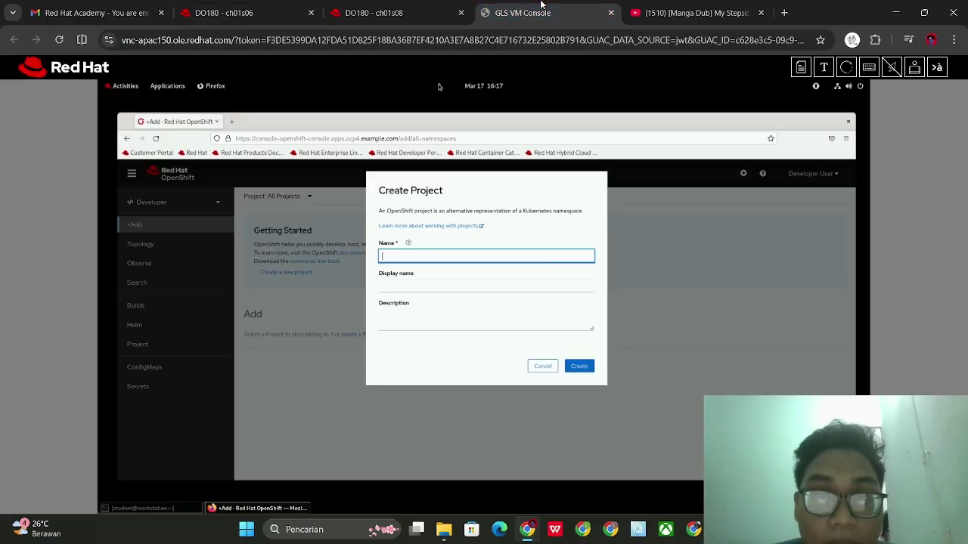
Enter intro-navigate as Name and Display name, with description 'Project to intro-navigate'
{"action": "type", "text": "intro-navigate"}
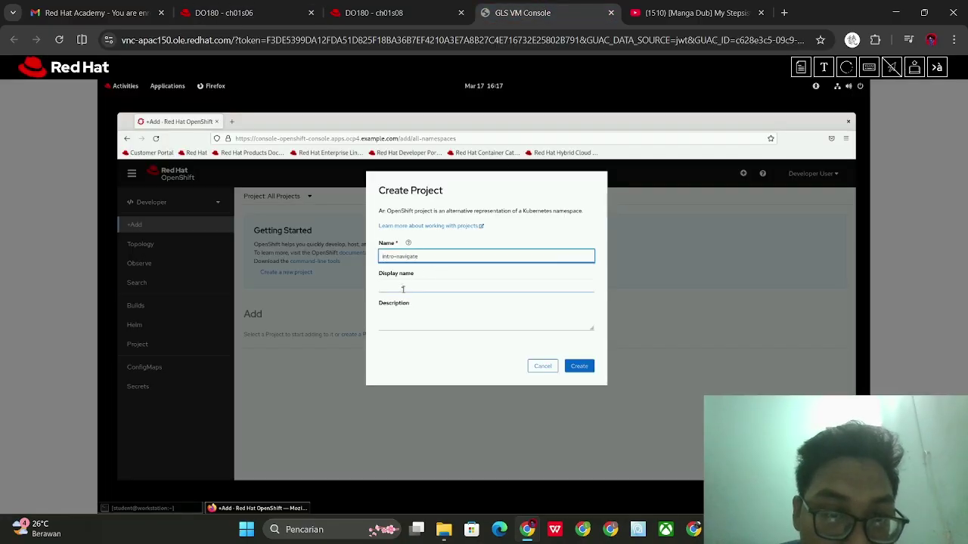
{"action": "left_click", "coordinate": [399, 285]}
{"action": "type", "text": "intro-navigate"}
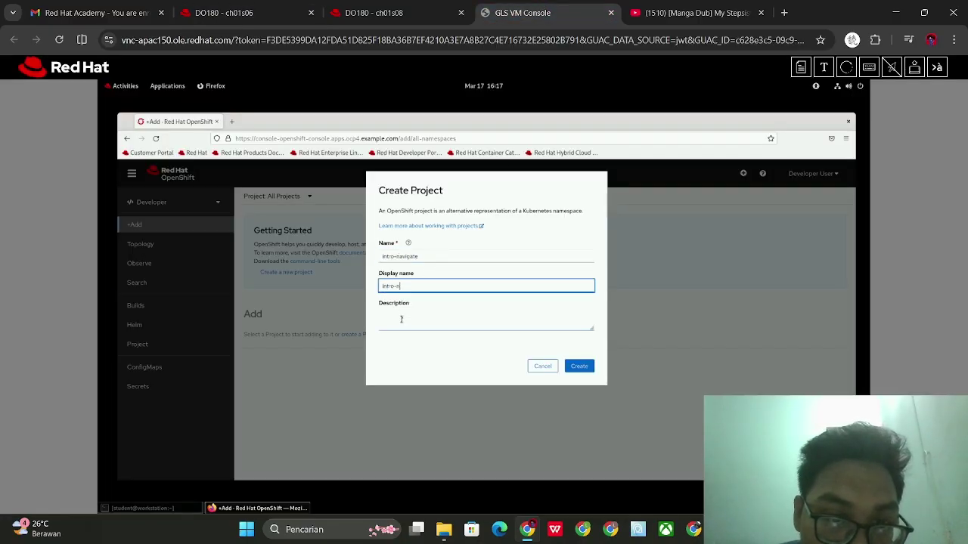
{"action": "left_click", "coordinate": [401, 317]}
{"action": "type", "text": "te"}
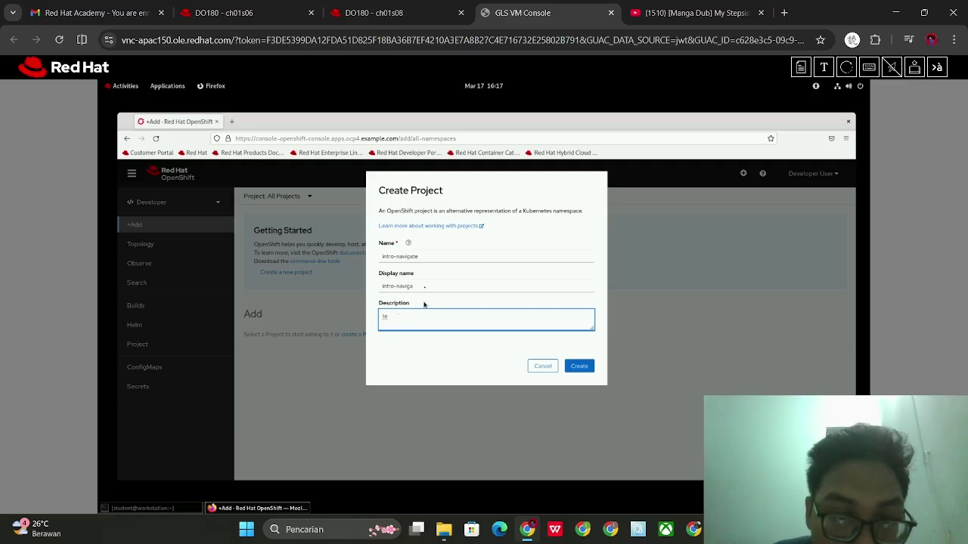
{"action": "left_click", "coordinate": [421, 285]}
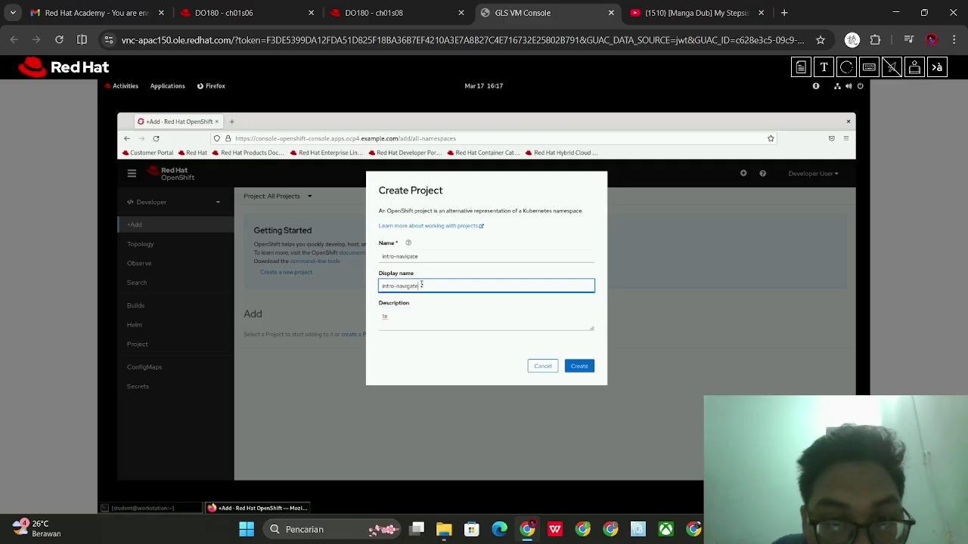
{"action": "key", "text": "Tab"}
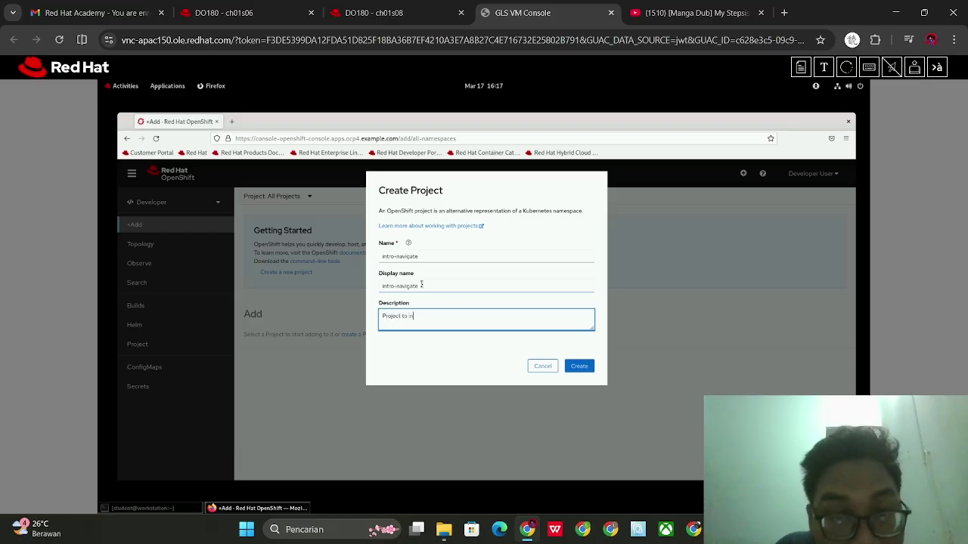
{"action": "type", "text": "tro-navigate"}
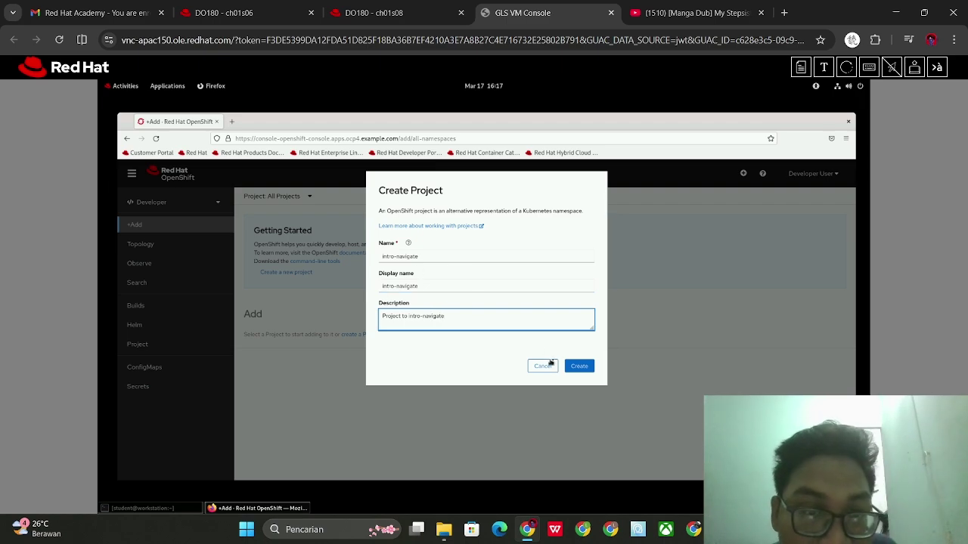
Recheck the instructions and create the intro-navigate project
{"action": "left_click", "coordinate": [268, 12]}
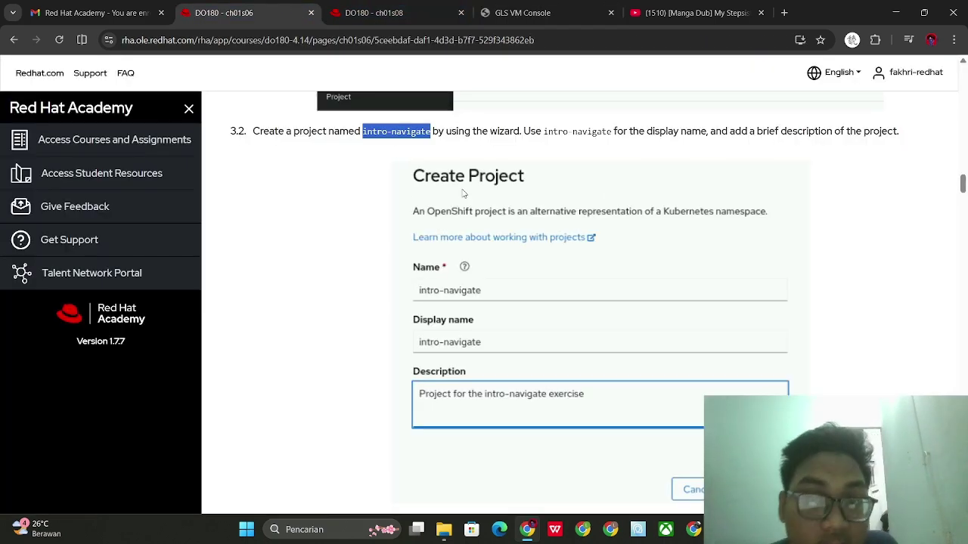
{"action": "scroll", "coordinate": [500, 218], "scroll_direction": "down", "scroll_amount": 2}
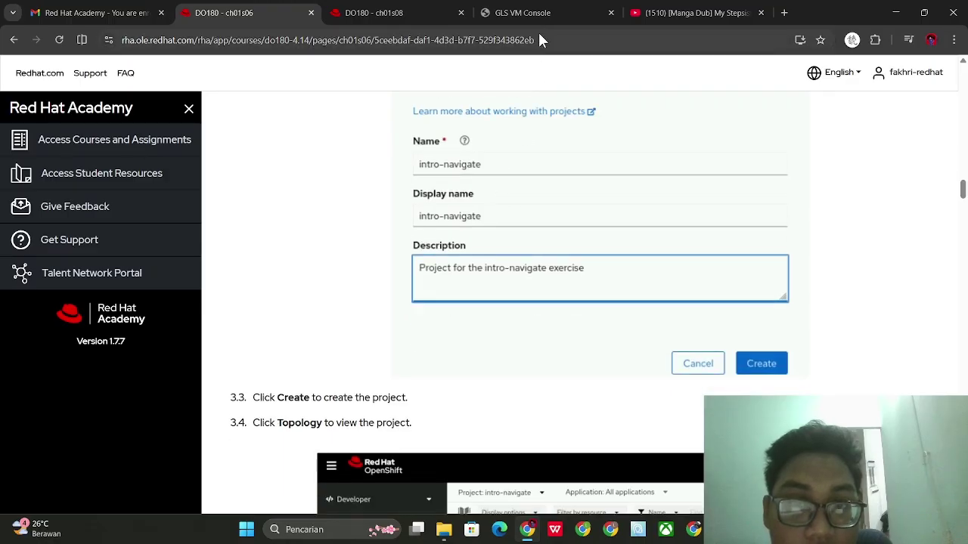
{"action": "left_click", "coordinate": [538, 14]}
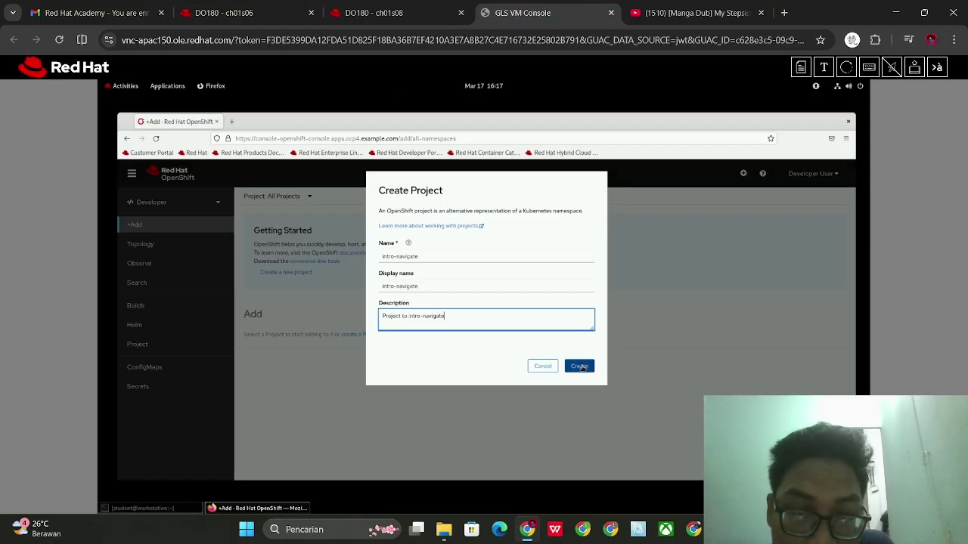
{"action": "left_click", "coordinate": [578, 367]}
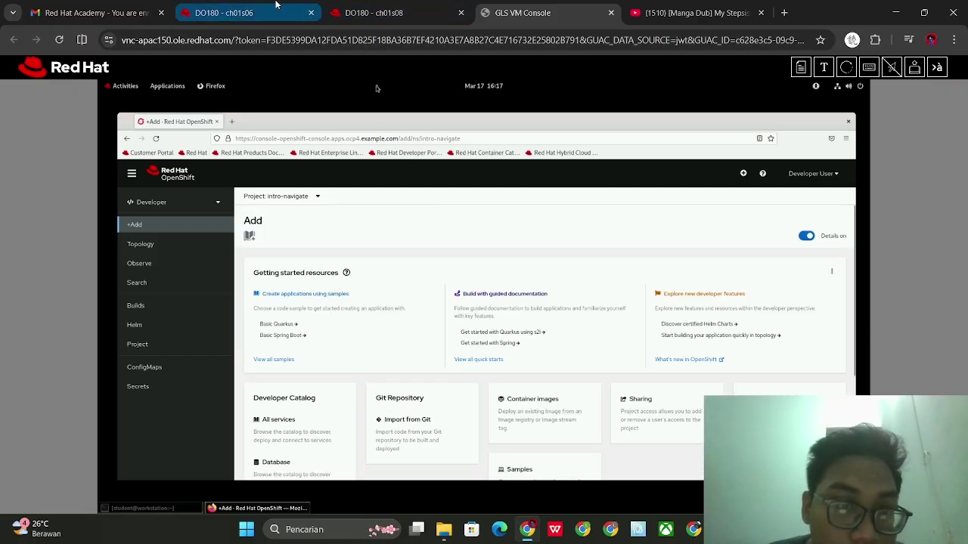
Read the next exercise steps, then show the intro-navigate project's Topology view
{"action": "left_click", "coordinate": [279, 4]}
{"action": "scroll", "coordinate": [370, 184], "scroll_direction": "down", "scroll_amount": 2}
{"action": "scroll", "coordinate": [369, 185], "scroll_direction": "down", "scroll_amount": 2}
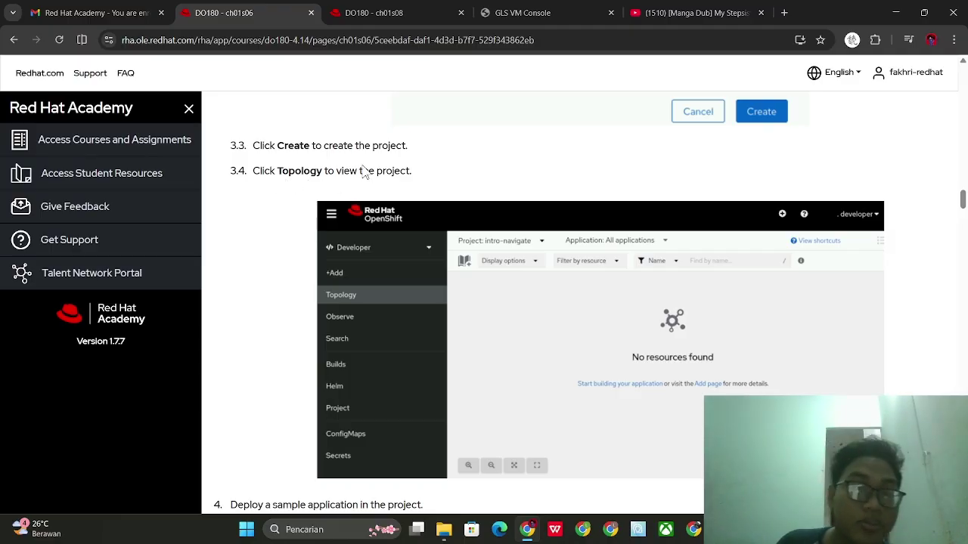
{"action": "left_click", "coordinate": [529, 13]}
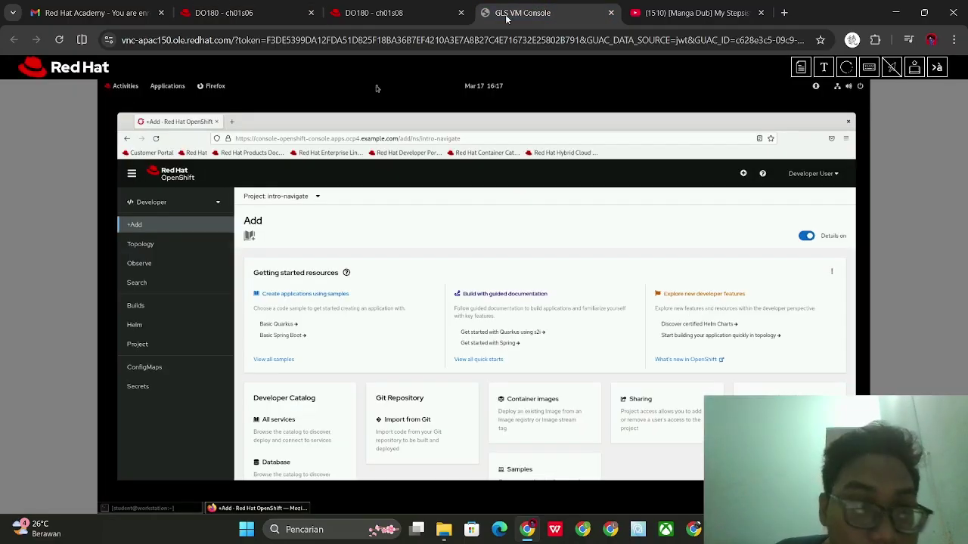
{"action": "left_click", "coordinate": [185, 248]}
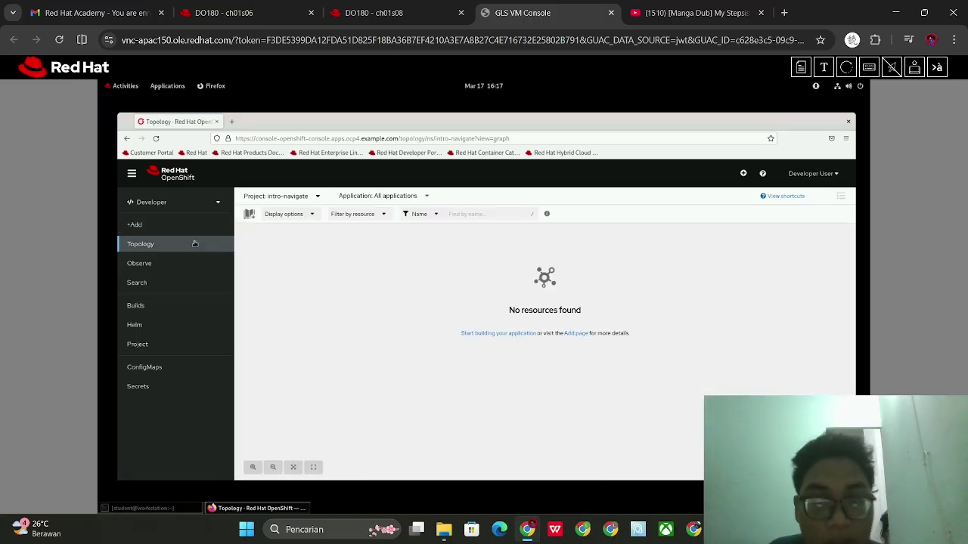
Review the lab controls page and the exercise instructions for the upcoming steps
{"action": "left_click", "coordinate": [403, 6]}
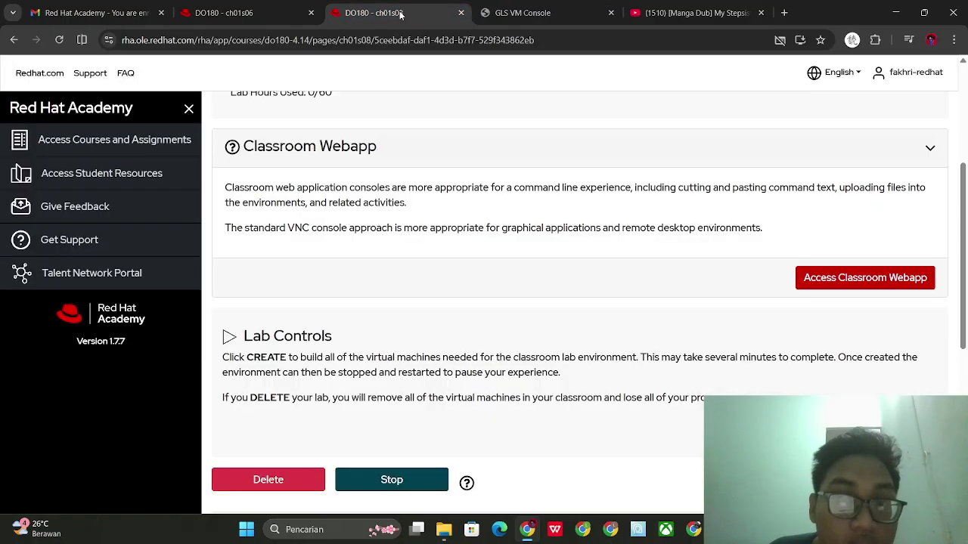
{"action": "left_click", "coordinate": [242, 10]}
{"action": "scroll", "coordinate": [369, 199], "scroll_direction": "down", "scroll_amount": 3}
{"action": "left_click_drag", "start_coordinate": [371, 9], "coordinate": [268, 4]}
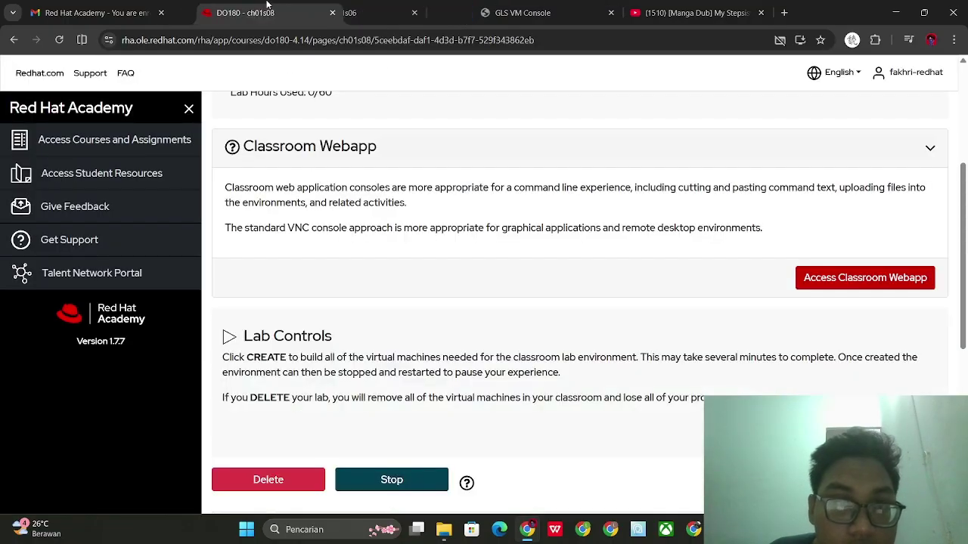
{"action": "left_click", "coordinate": [365, 5]}
{"action": "scroll", "coordinate": [468, 267], "scroll_direction": "down", "scroll_amount": 1}
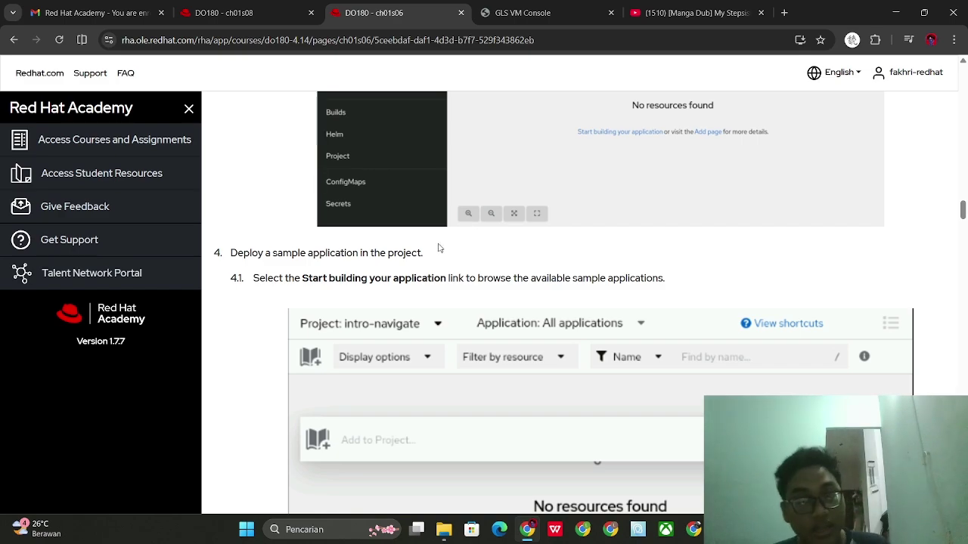
{"action": "scroll", "coordinate": [467, 189], "scroll_direction": "up", "scroll_amount": 2}
{"action": "key", "text": "ctrl+Tab"}
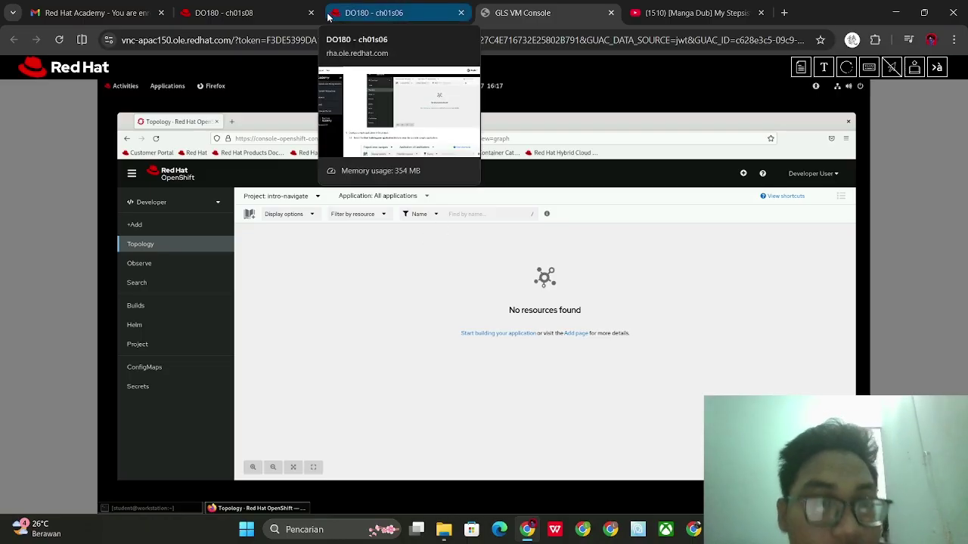
{"action": "left_click", "coordinate": [257, 9]}
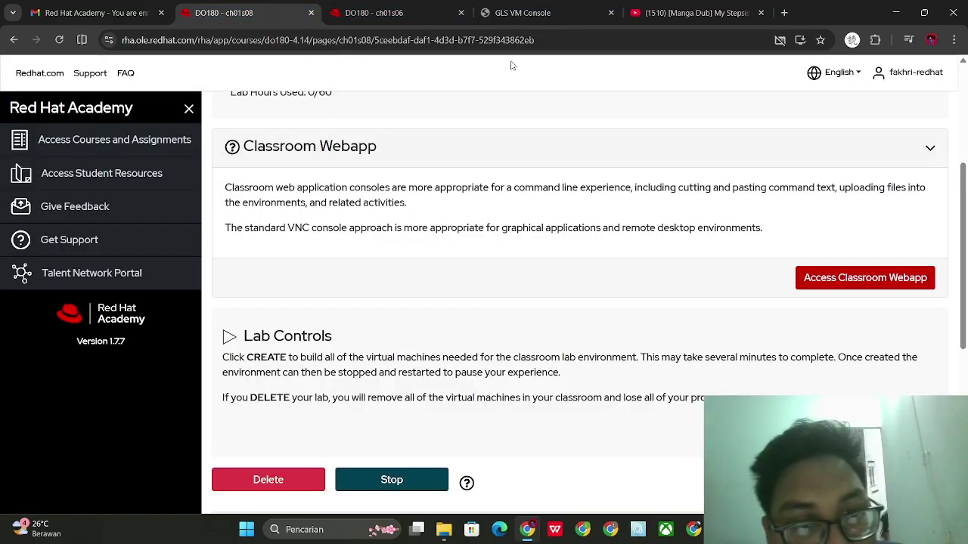
{"action": "left_click", "coordinate": [393, 12]}
{"action": "scroll", "coordinate": [469, 249], "scroll_direction": "down", "scroll_amount": 3}
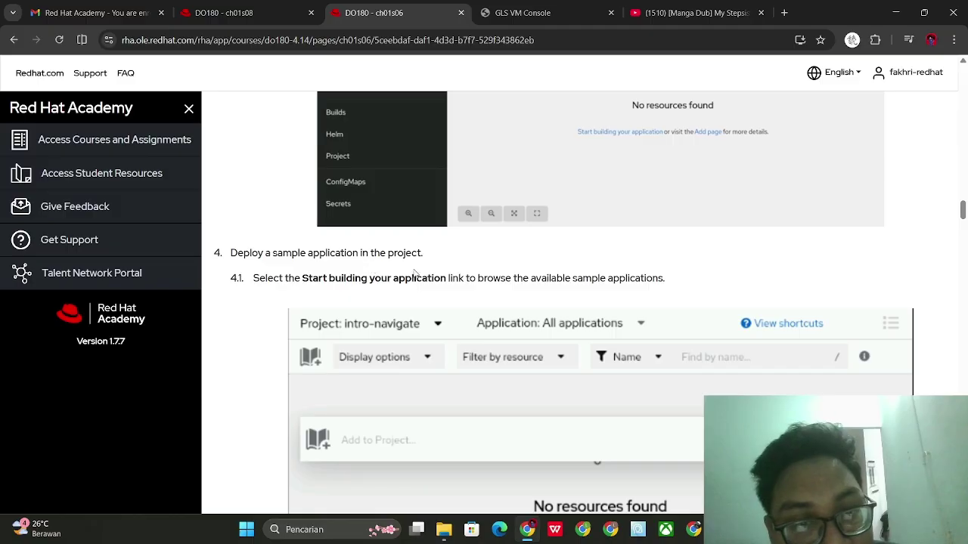
{"action": "scroll", "coordinate": [306, 282], "scroll_direction": "down", "scroll_amount": 1}
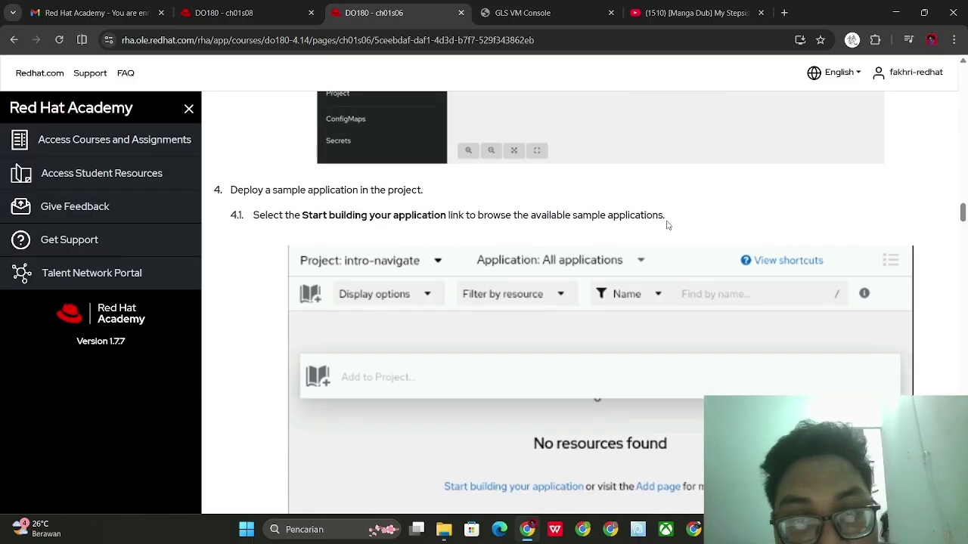
{"action": "scroll", "coordinate": [667, 225], "scroll_direction": "down", "scroll_amount": 1}
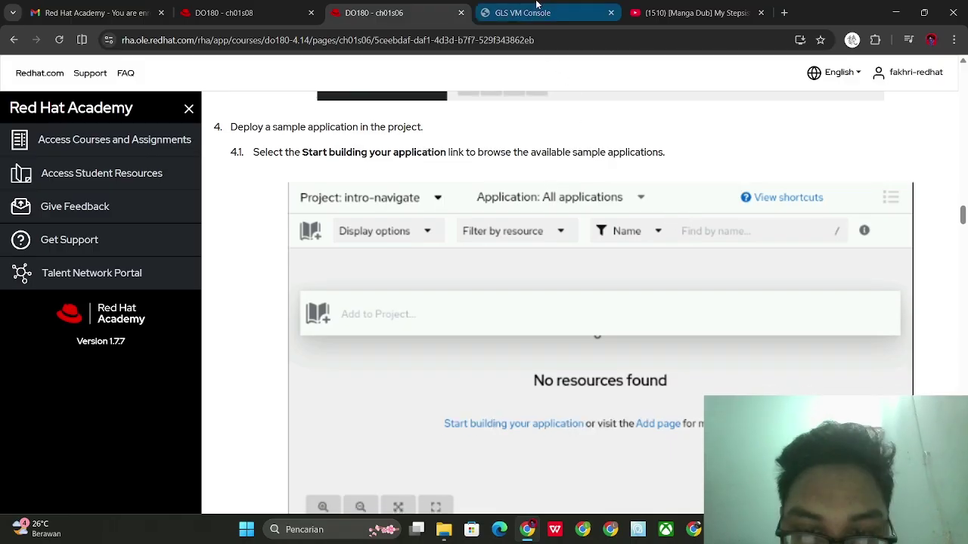
{"action": "left_click", "coordinate": [536, 9]}
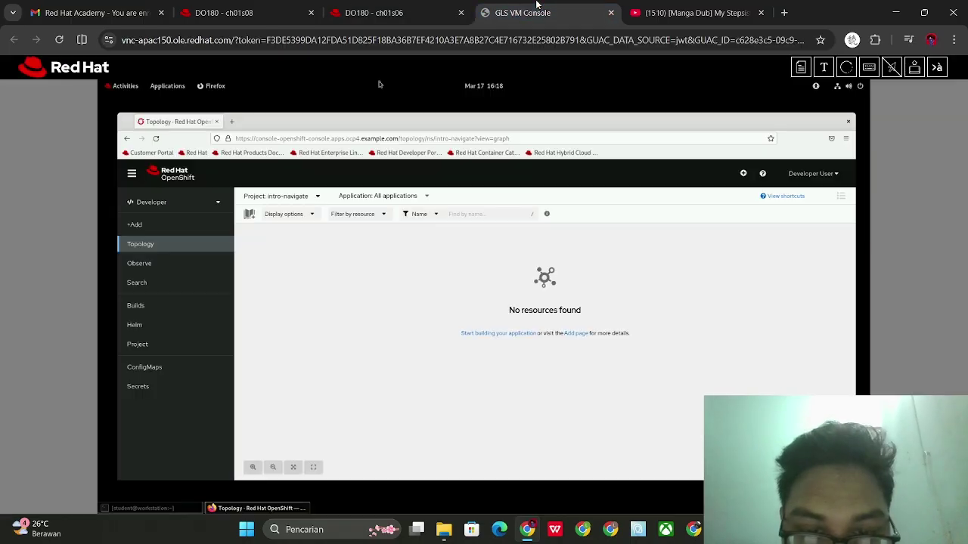
Search the add-to-project catalog for 'apach'
{"action": "left_click", "coordinate": [497, 334]}
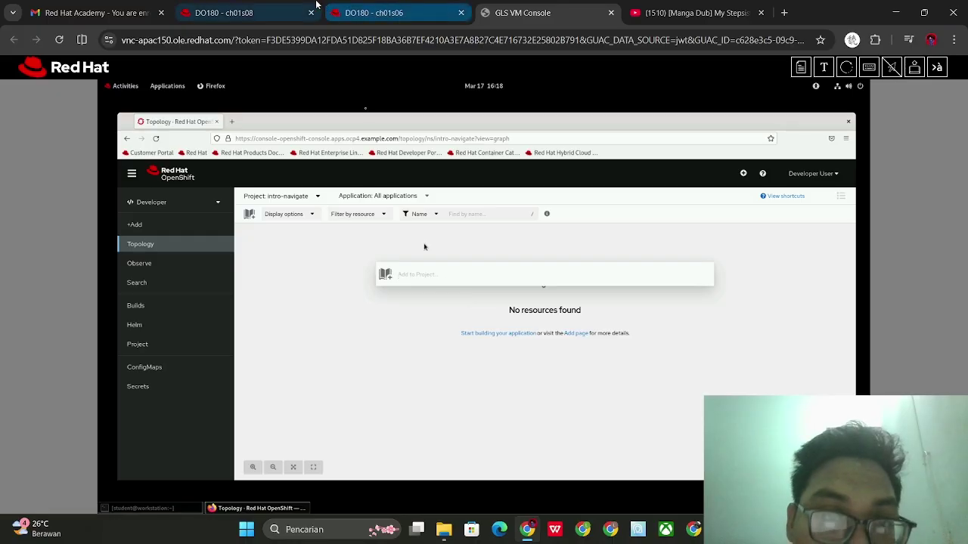
{"action": "left_click", "coordinate": [227, 13]}
{"action": "left_click", "coordinate": [426, 7]}
{"action": "scroll", "coordinate": [512, 199], "scroll_direction": "down", "scroll_amount": 4}
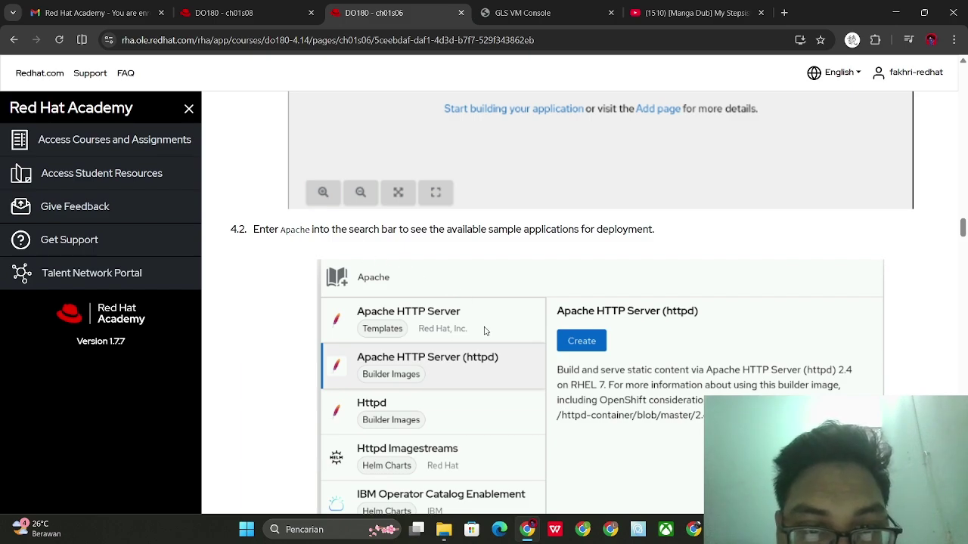
{"action": "left_click", "coordinate": [529, 6]}
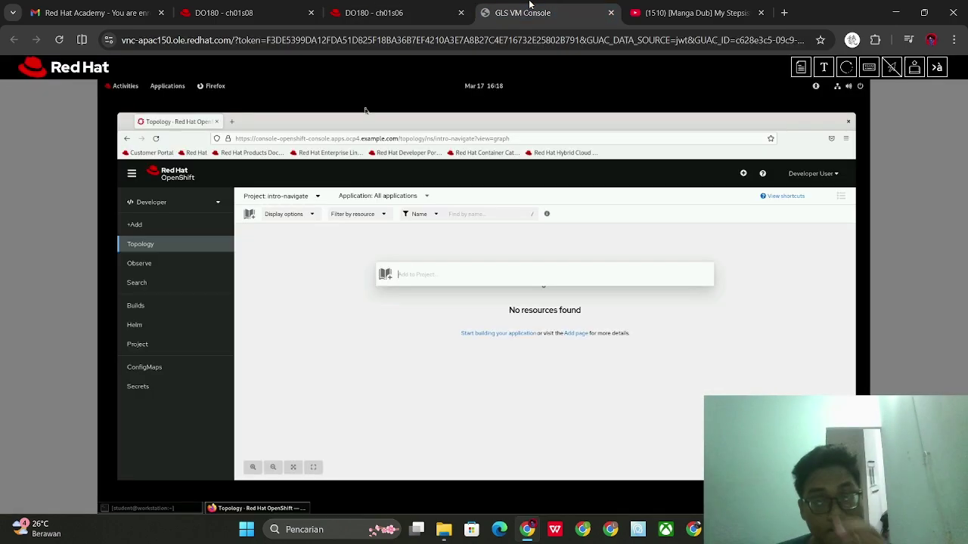
{"action": "type", "text": "ap"}
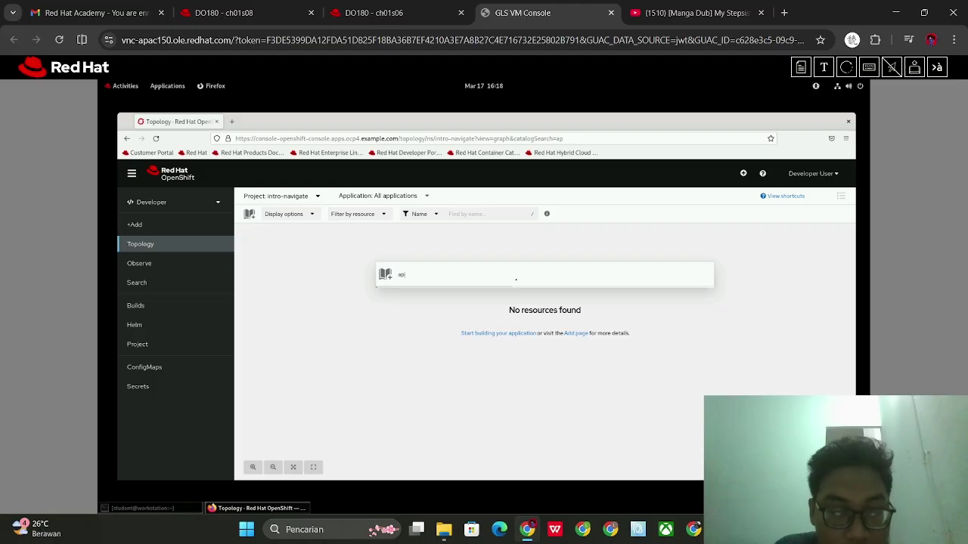
{"action": "type", "text": "ache"}
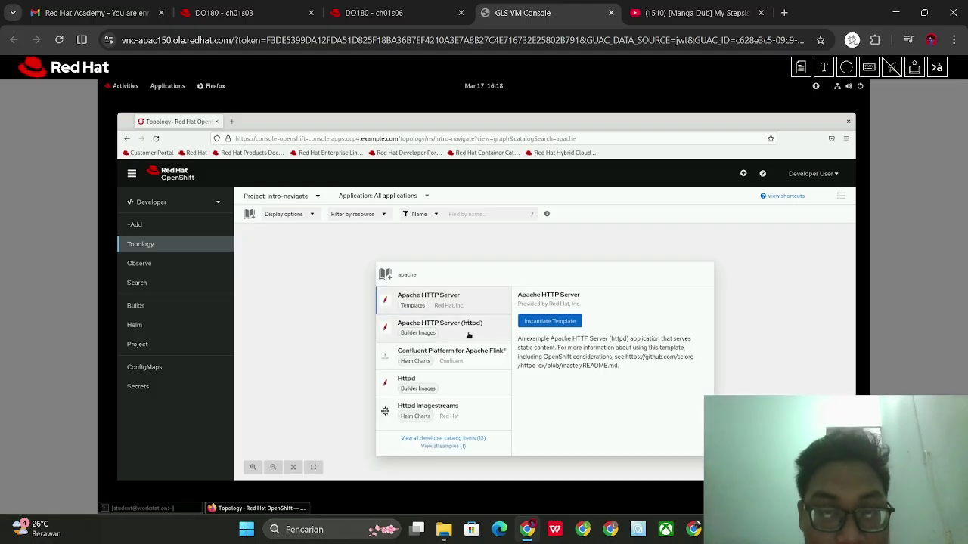
Pick the Apache HTTP Server (httpd) builder image and start creating an application from it
{"action": "left_click", "coordinate": [374, 13]}
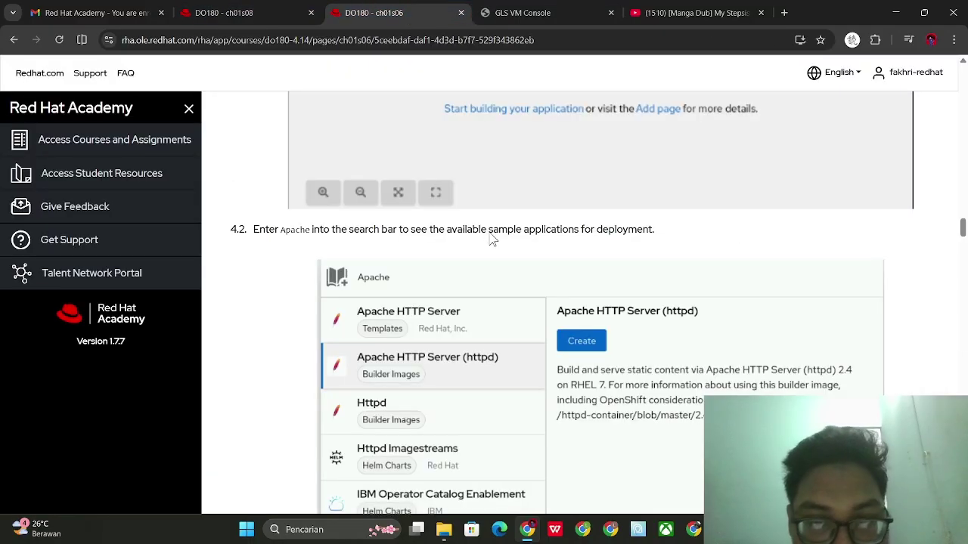
{"action": "scroll", "coordinate": [491, 238], "scroll_direction": "down", "scroll_amount": 5}
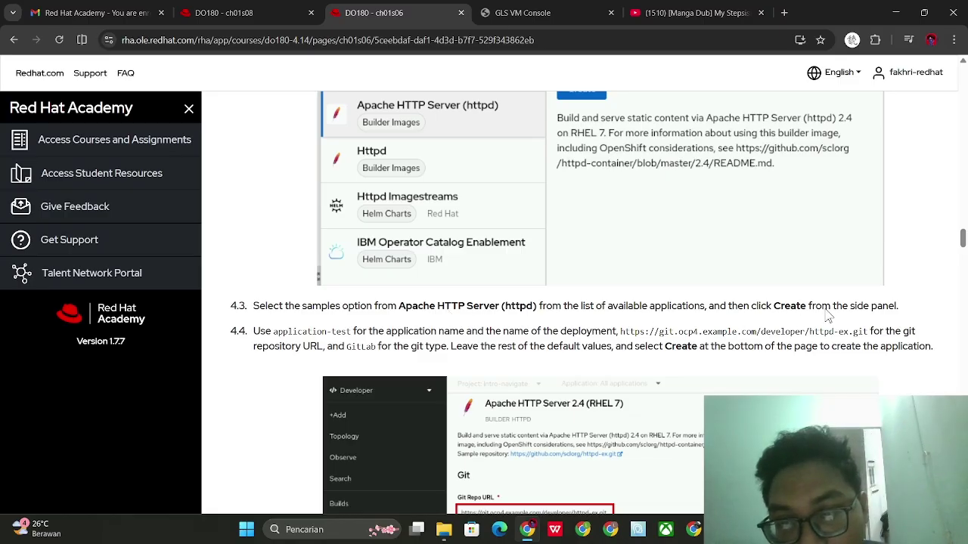
{"action": "left_click", "coordinate": [484, 11]}
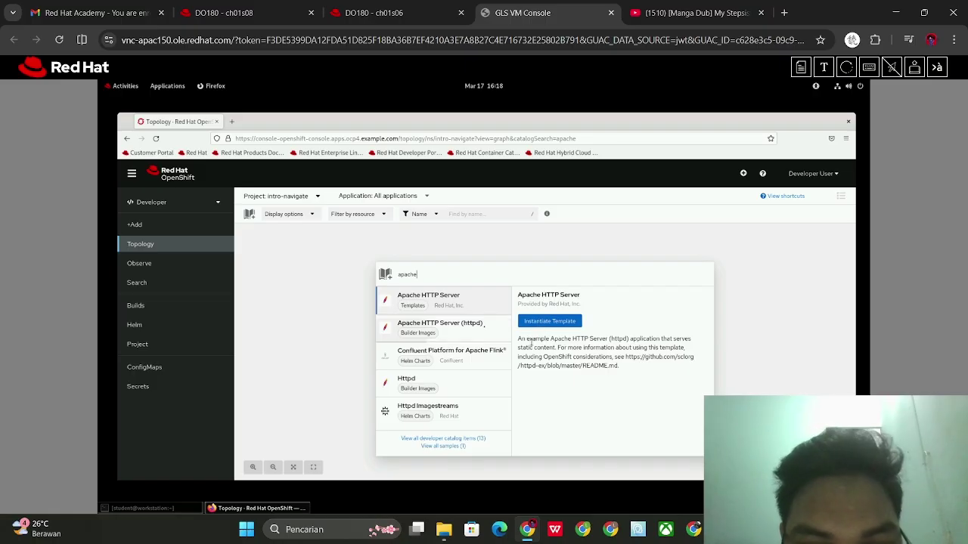
{"action": "left_click", "coordinate": [482, 335]}
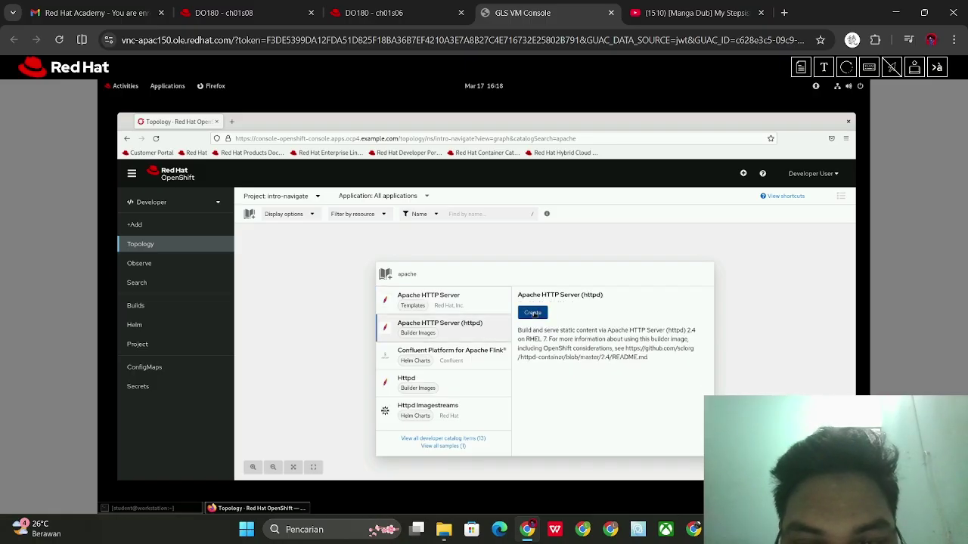
{"action": "left_click", "coordinate": [533, 313]}
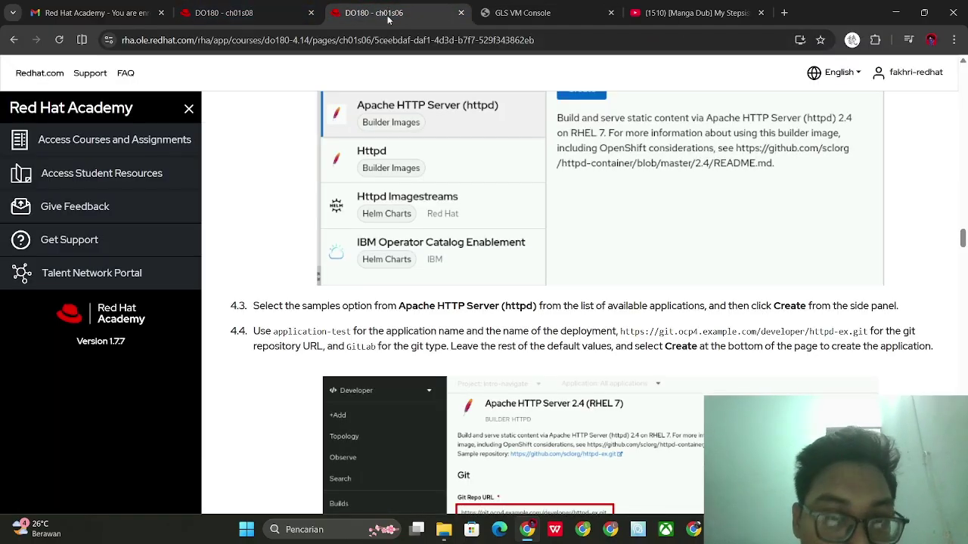
Look up the Git repository URL in exercise step 4.4
{"action": "left_click", "coordinate": [374, 13]}
{"action": "scroll", "coordinate": [444, 180], "scroll_direction": "down", "scroll_amount": 1}
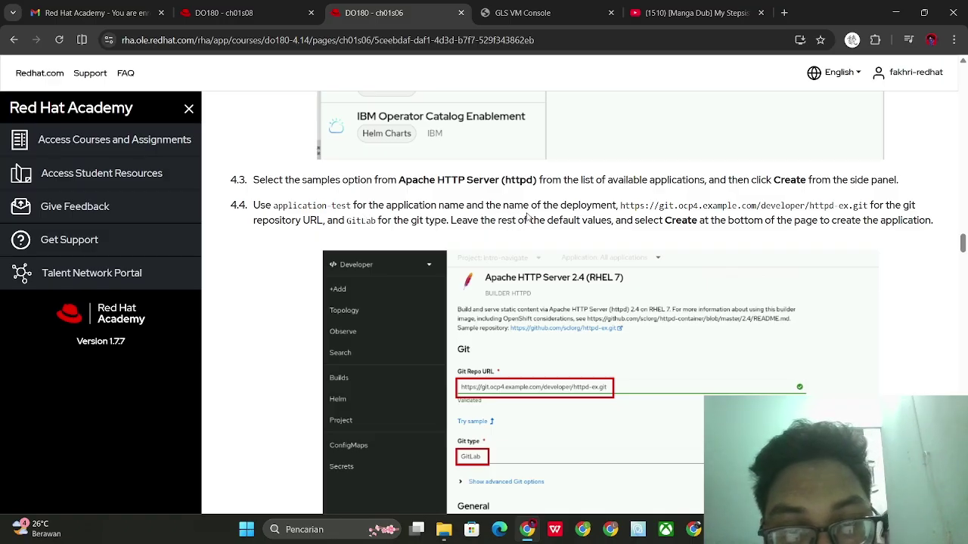
{"action": "left_click_drag", "start_coordinate": [621, 210], "coordinate": [871, 214]}
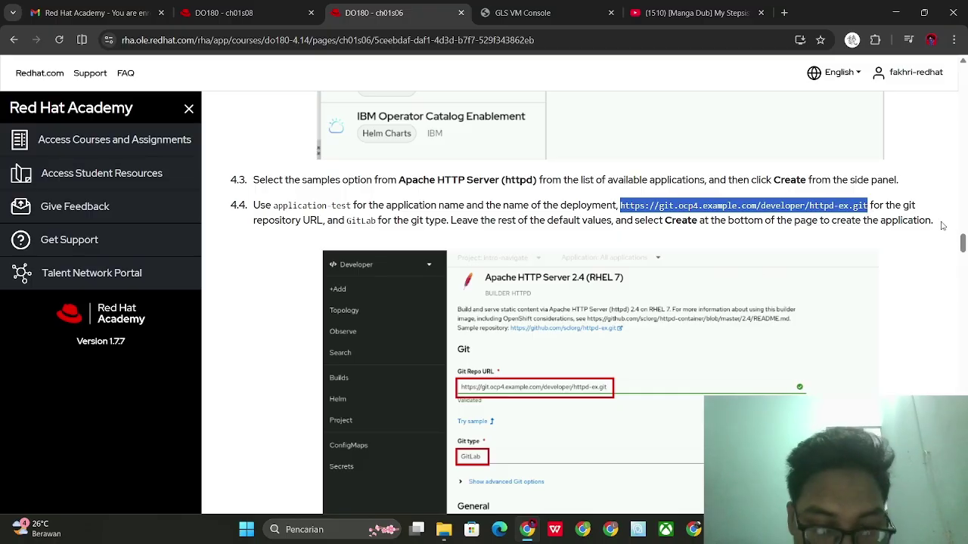
{"action": "left_click", "coordinate": [902, 229]}
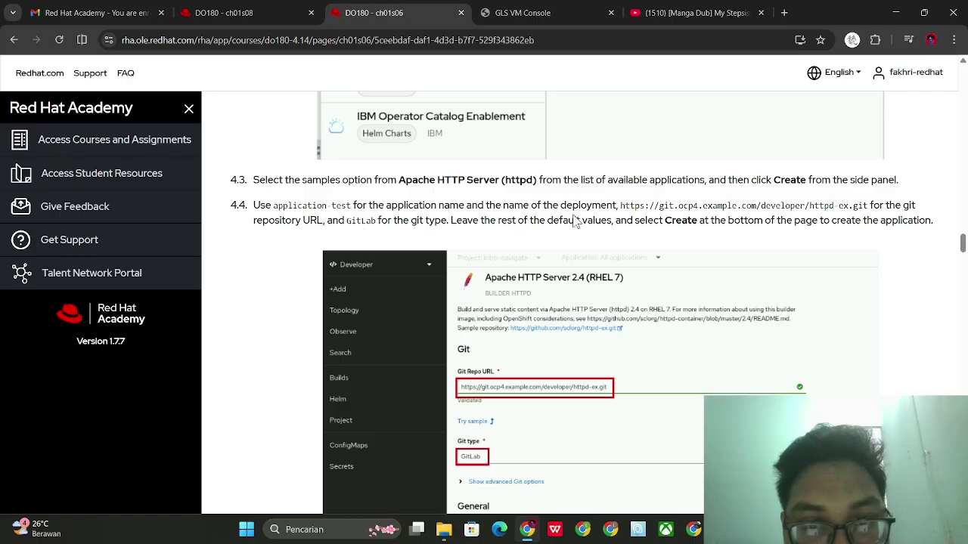
{"action": "scroll", "coordinate": [667, 215], "scroll_direction": "down", "scroll_amount": 1}
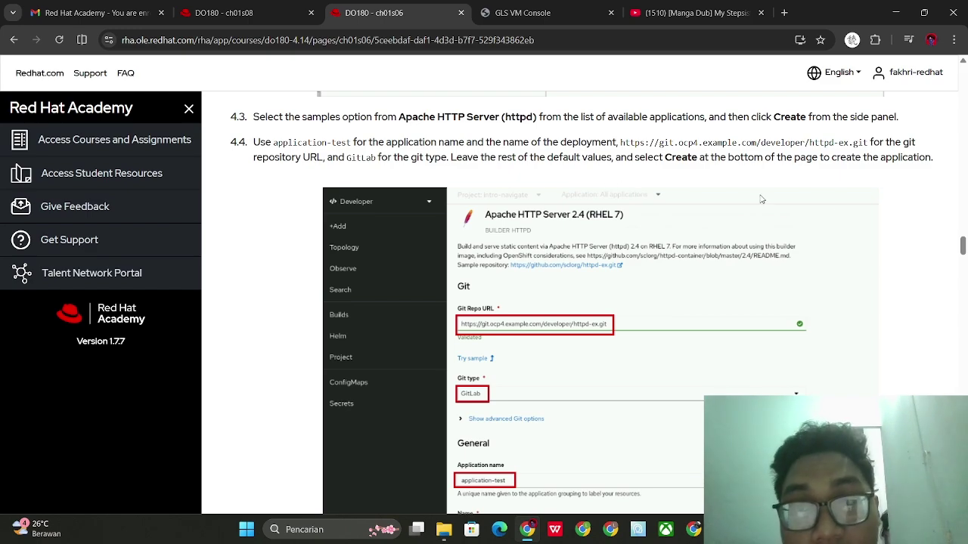
{"action": "scroll", "coordinate": [764, 197], "scroll_direction": "down", "scroll_amount": 1}
{"action": "scroll", "coordinate": [786, 189], "scroll_direction": "up", "scroll_amount": 1}
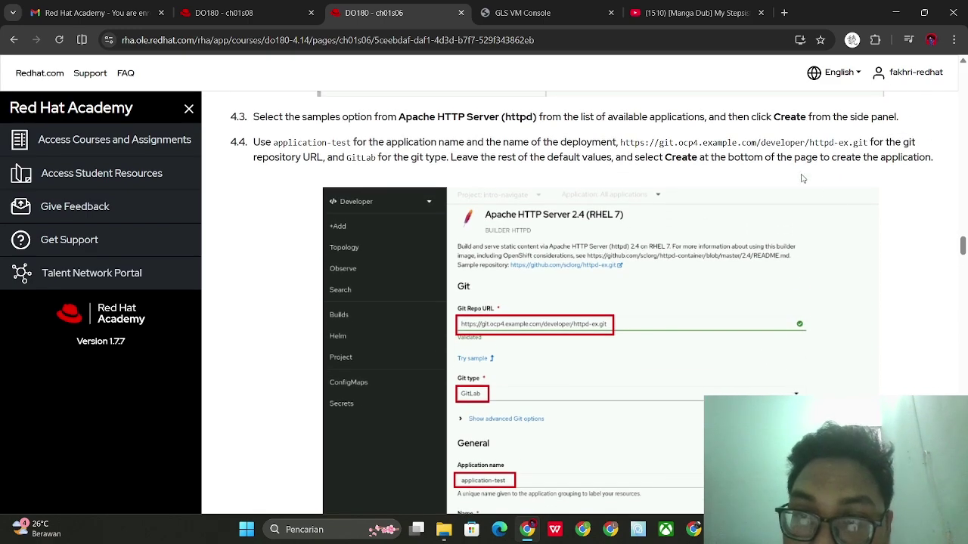
{"action": "left_click", "coordinate": [507, 10]}
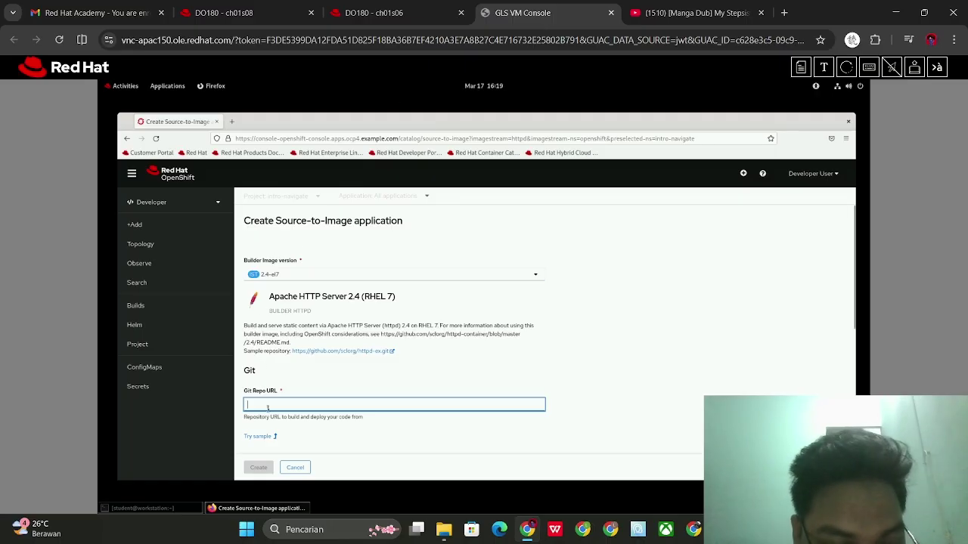
{"action": "type", "text": "https://git.o"}
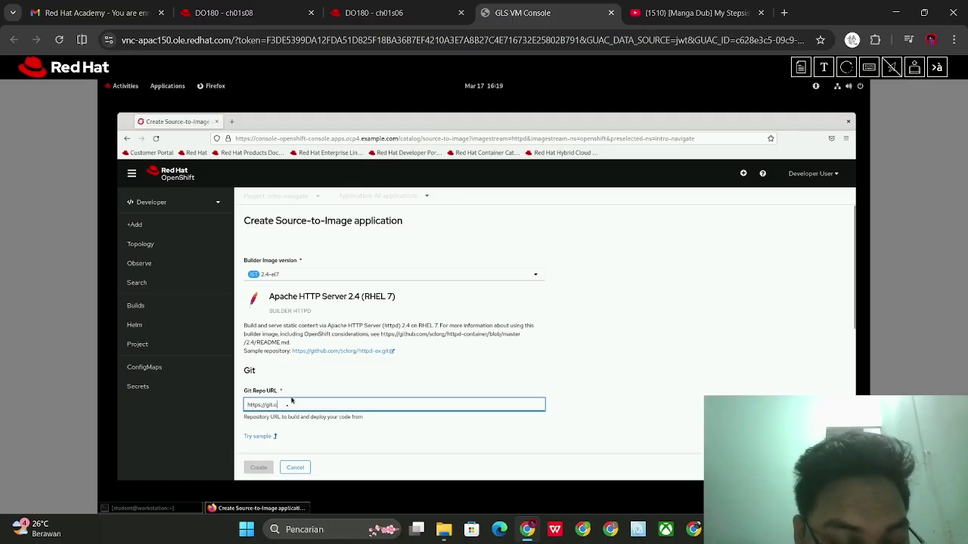
{"action": "type", "text": "cp4.example.com/developer/h"}
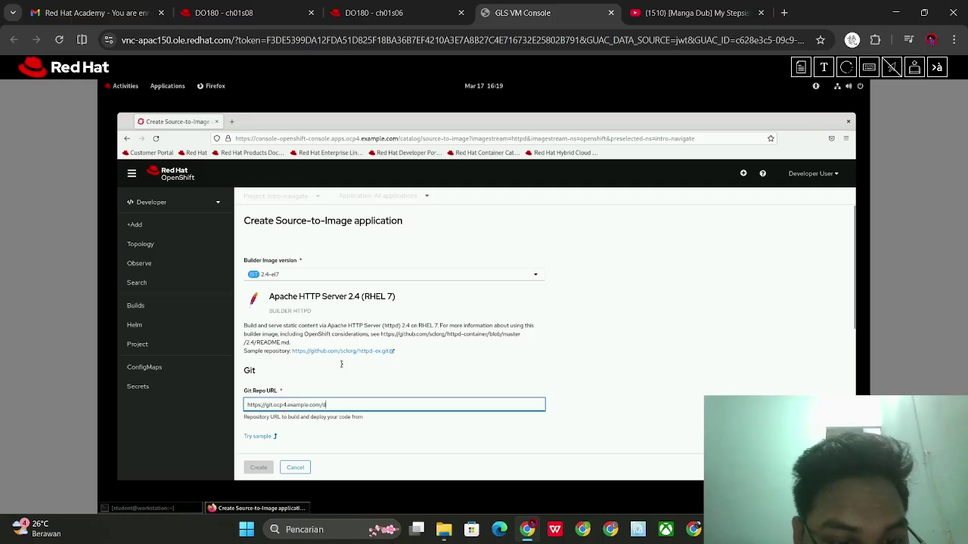
{"action": "scroll", "coordinate": [437, 346], "scroll_direction": "down", "scroll_amount": 2}
{"action": "type", "text": "ttpd"}
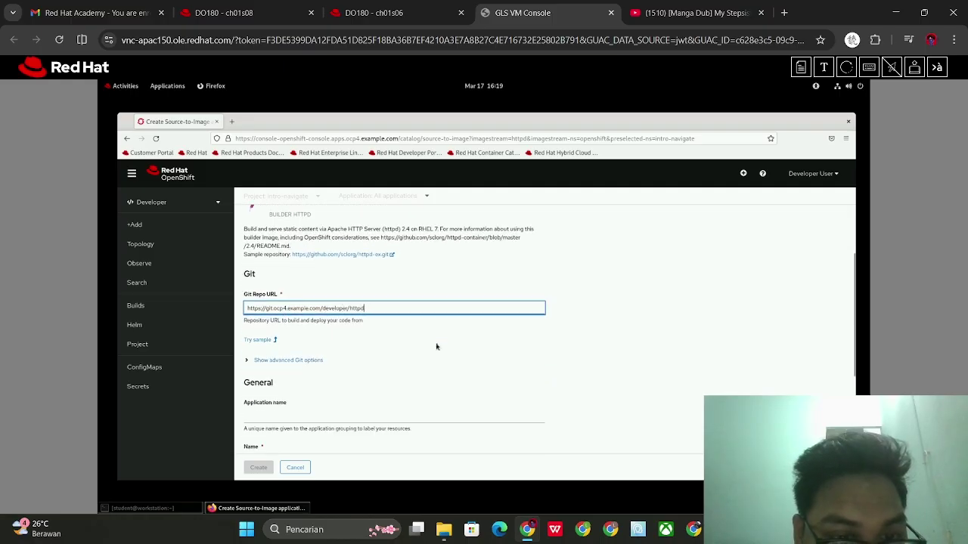
{"action": "type", "text": "-ex.git"}
{"action": "scroll", "coordinate": [437, 345], "scroll_direction": "down", "scroll_amount": 1}
{"action": "scroll", "coordinate": [427, 310], "scroll_direction": "down", "scroll_amount": 1}
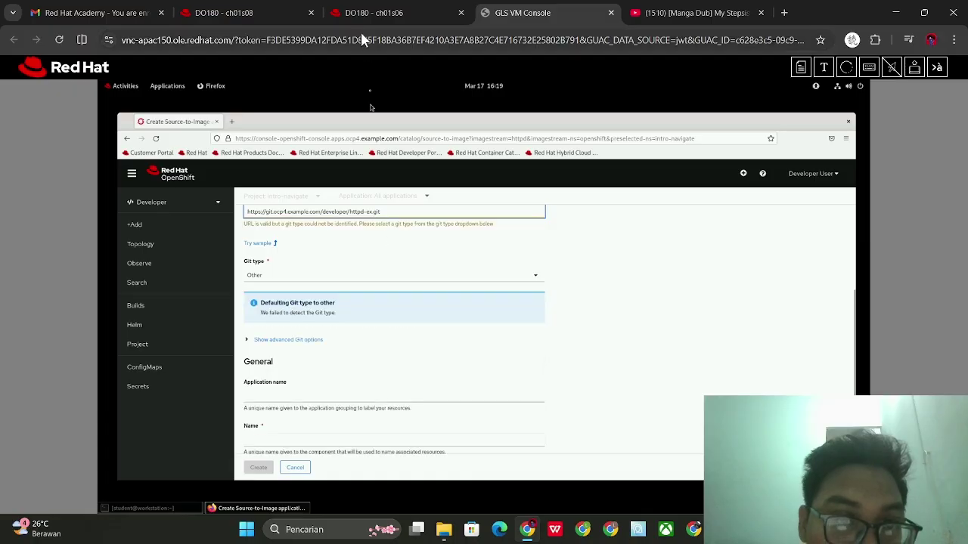
Set the application name to application-test and the Git type to GitLab
{"action": "left_click", "coordinate": [371, 13]}
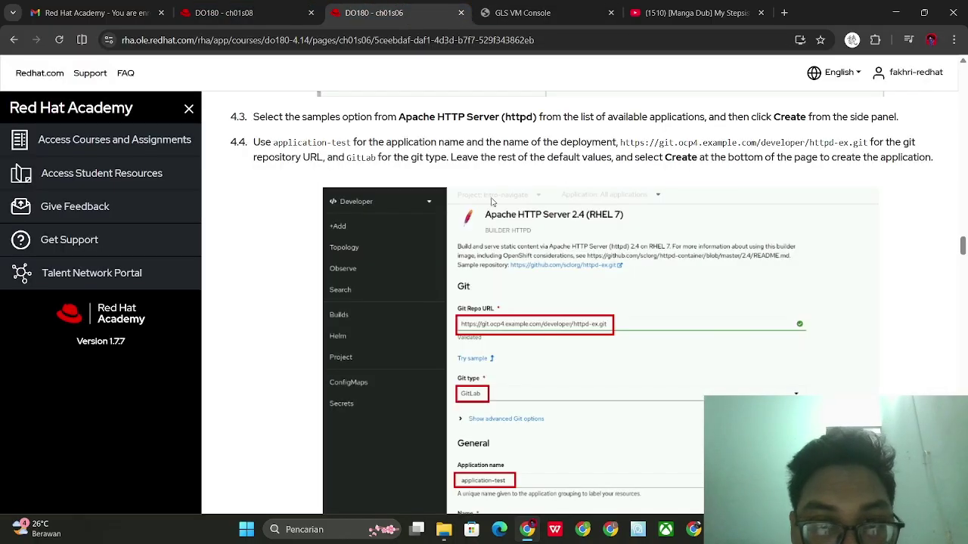
{"action": "scroll", "coordinate": [491, 201], "scroll_direction": "up", "scroll_amount": 1}
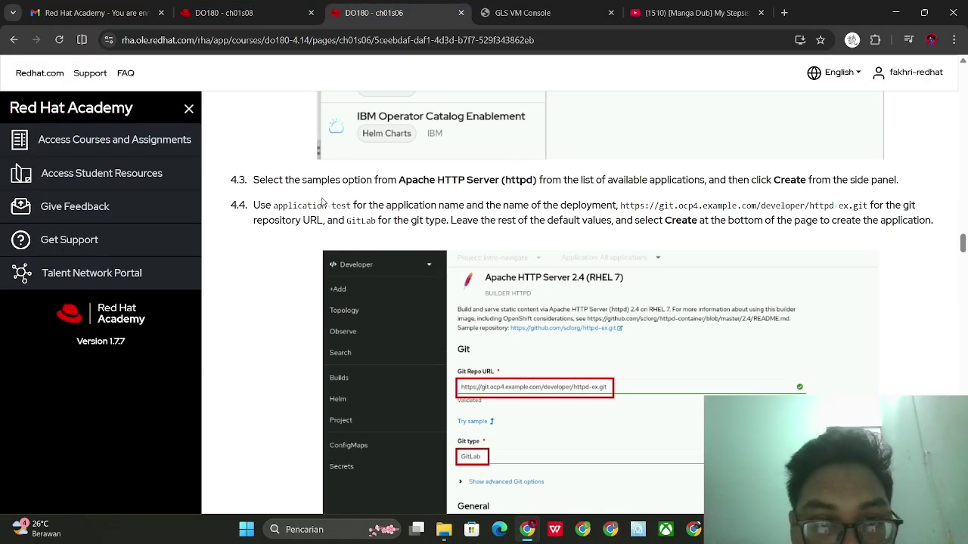
{"action": "left_click_drag", "start_coordinate": [274, 205], "coordinate": [351, 213]}
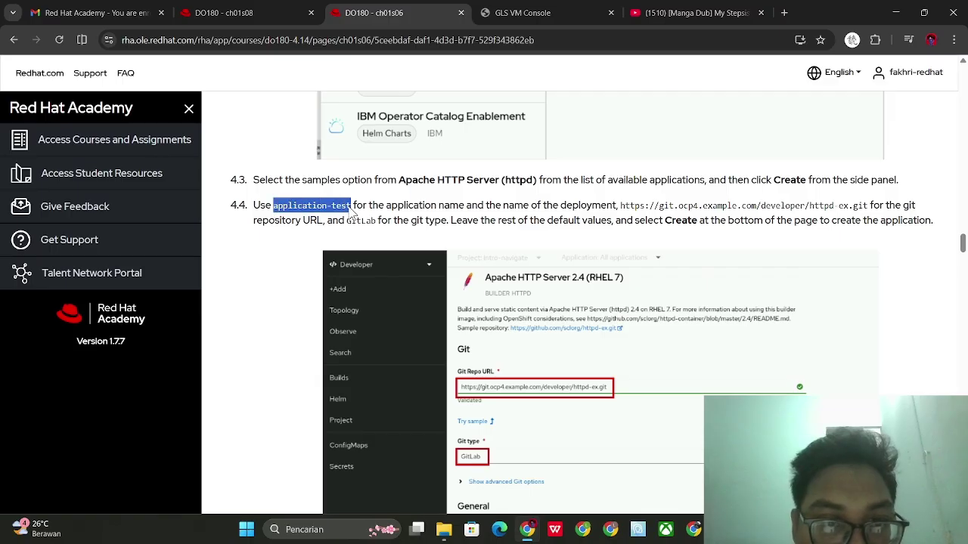
{"action": "left_click", "coordinate": [548, 13]}
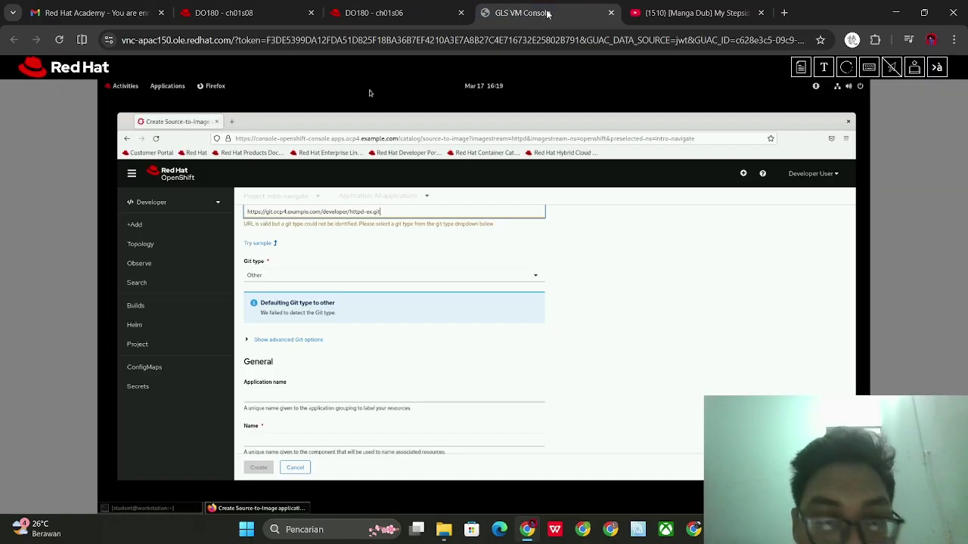
{"action": "left_click", "coordinate": [269, 396]}
{"action": "type", "text": "app"}
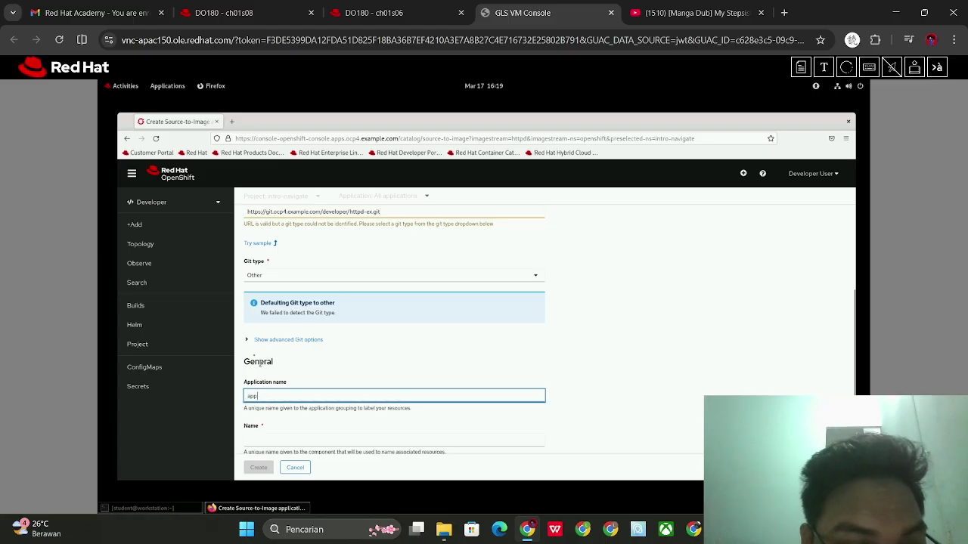
{"action": "type", "text": "lication-test"}
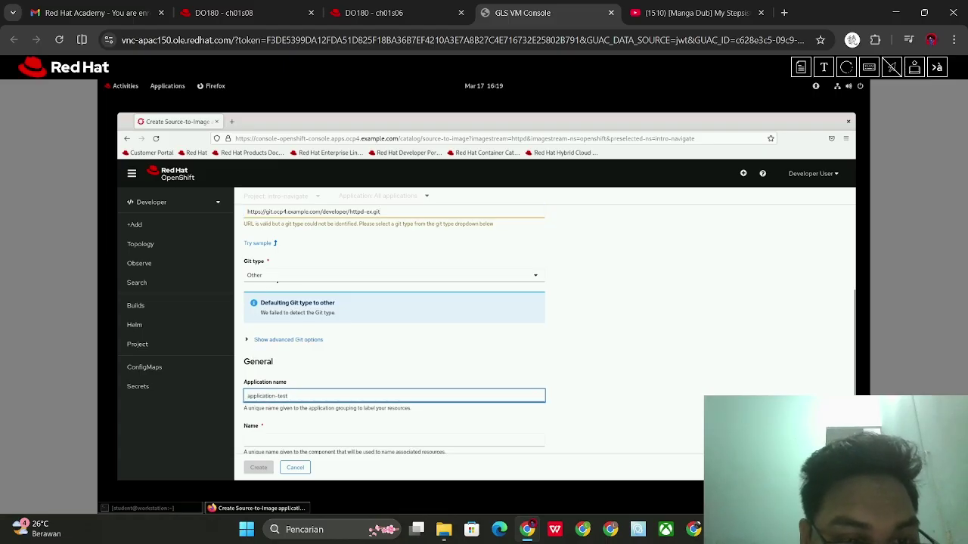
{"action": "left_click", "coordinate": [316, 276]}
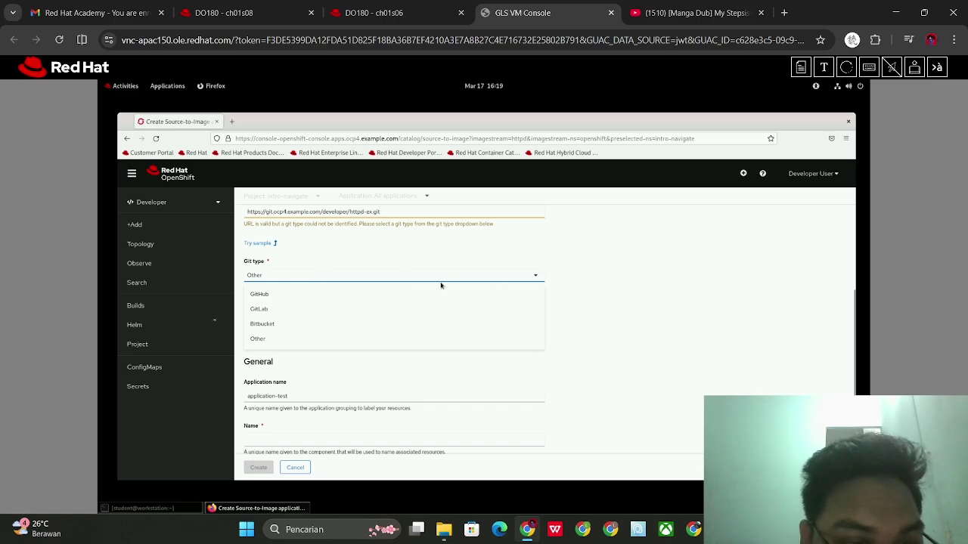
{"action": "left_click", "coordinate": [260, 309]}
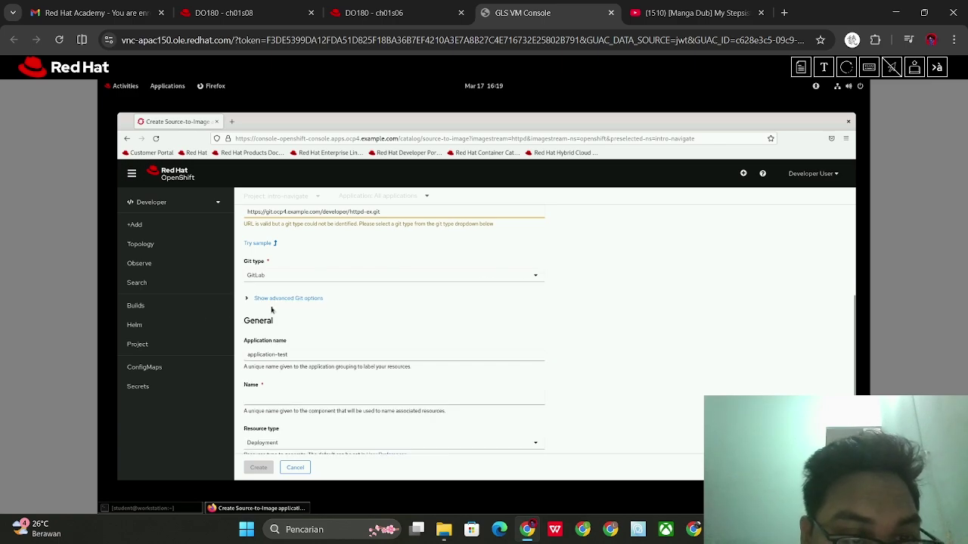
Check the remaining instructions and scroll the form to review Name, Resource type and route
{"action": "left_click", "coordinate": [226, 12]}
{"action": "left_click", "coordinate": [381, 11]}
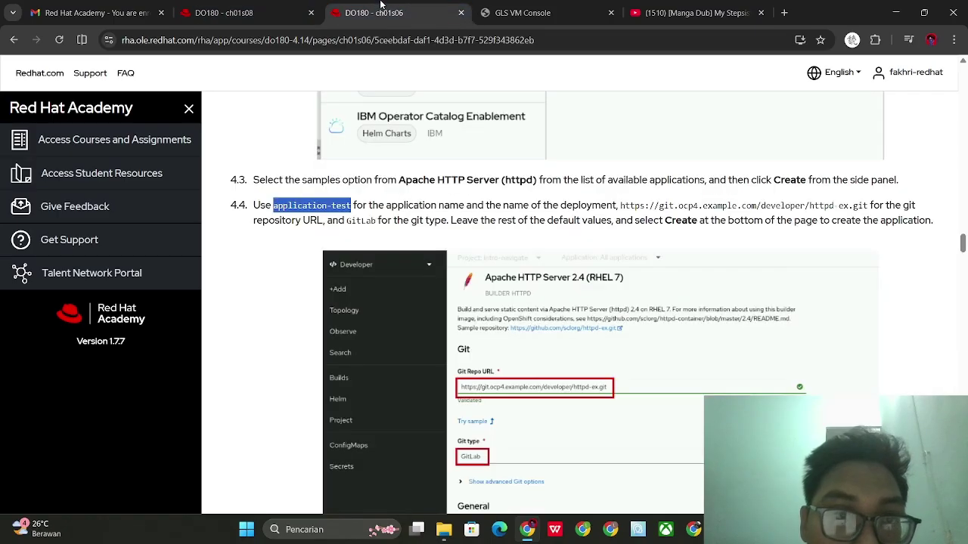
{"action": "scroll", "coordinate": [534, 194], "scroll_direction": "down", "scroll_amount": 1}
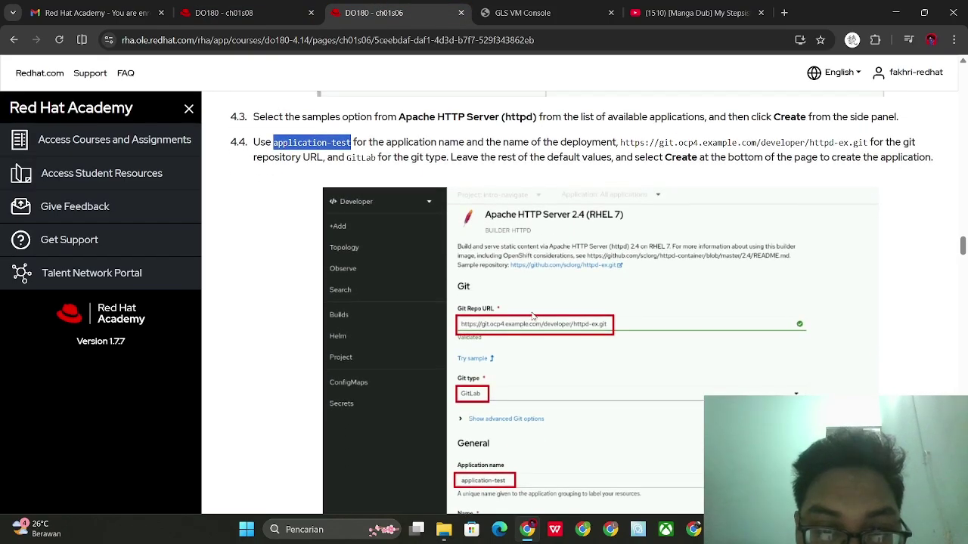
{"action": "scroll", "coordinate": [533, 316], "scroll_direction": "down", "scroll_amount": 2}
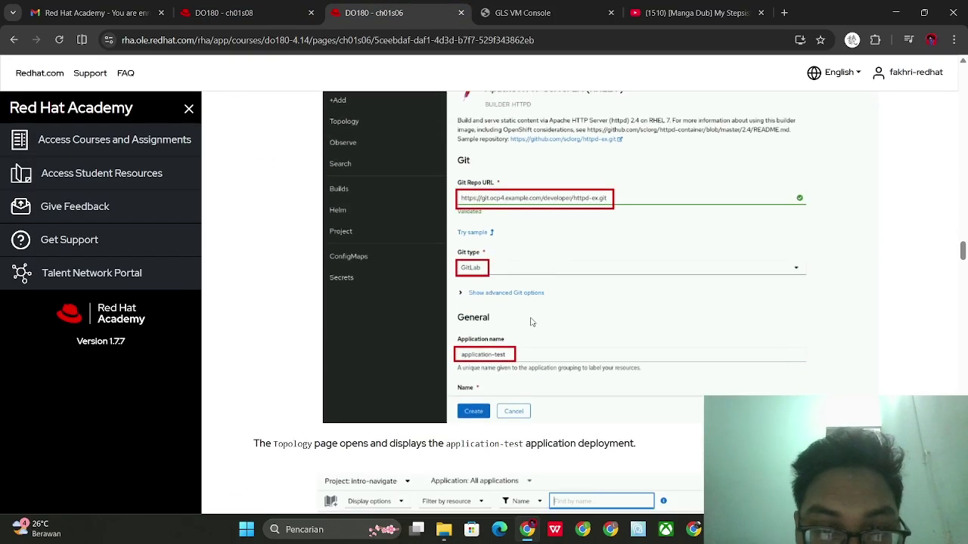
{"action": "left_click", "coordinate": [564, 5]}
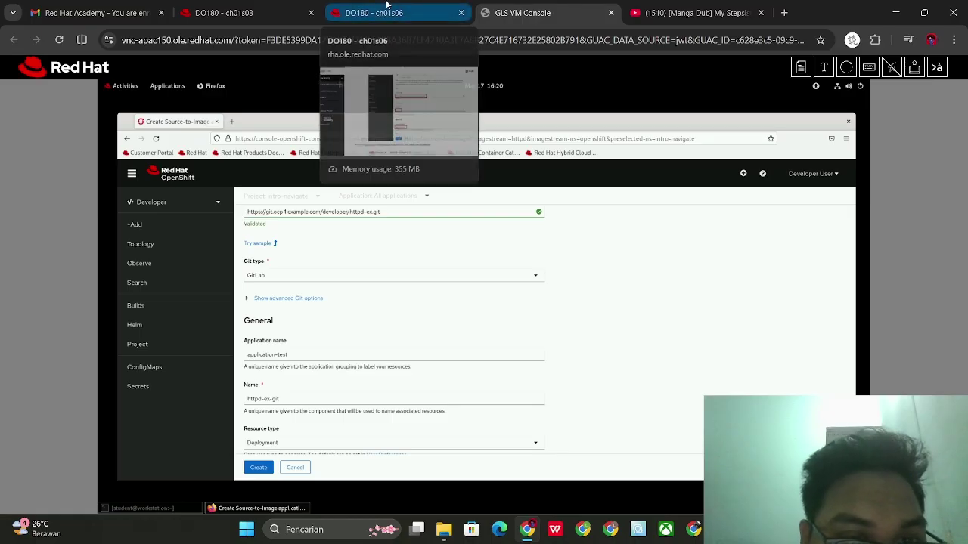
{"action": "left_click", "coordinate": [386, 4]}
{"action": "scroll", "coordinate": [455, 235], "scroll_direction": "down", "scroll_amount": 2}
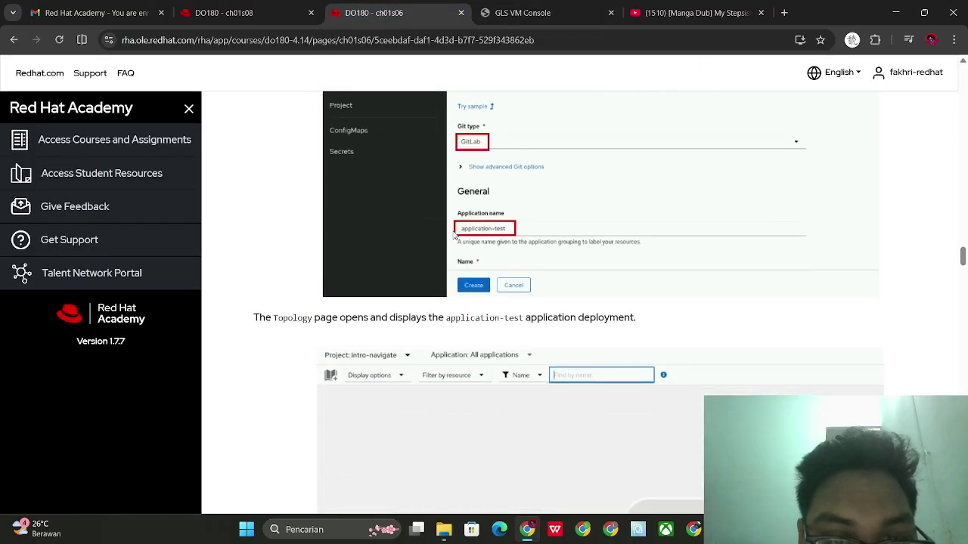
{"action": "left_click", "coordinate": [517, 13]}
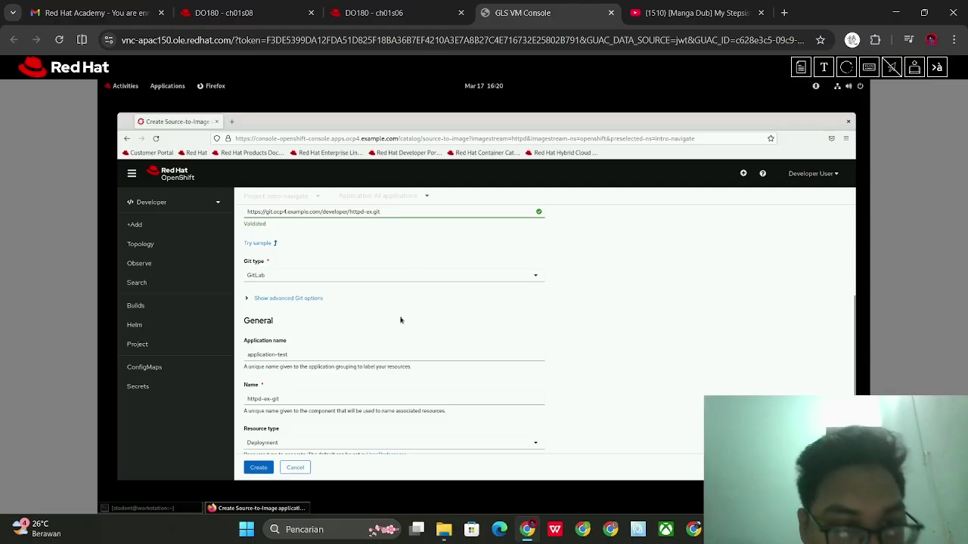
{"action": "scroll", "coordinate": [277, 465], "scroll_direction": "down", "scroll_amount": 3}
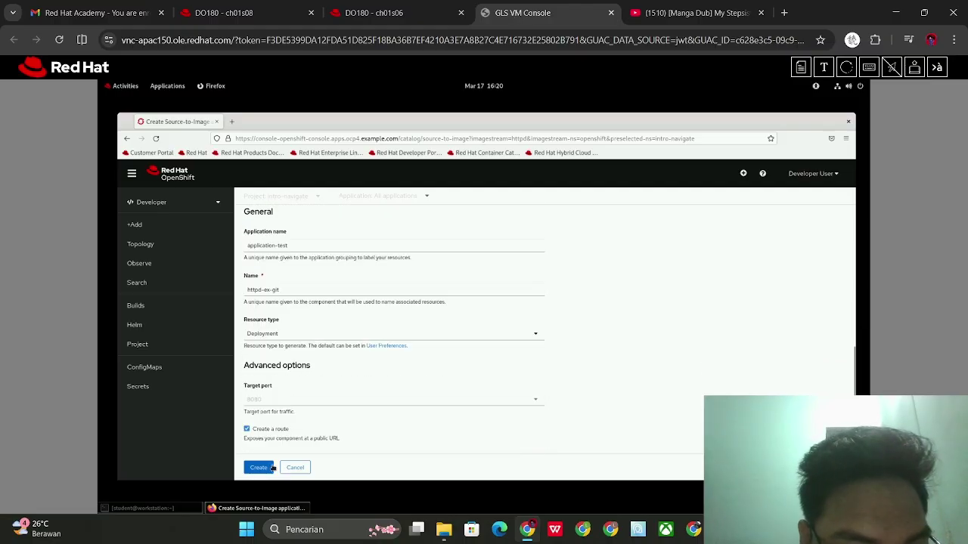
Submit the Source-to-Image form to create httpd-ex-git and read ahead in the instructions
{"action": "left_click", "coordinate": [262, 469]}
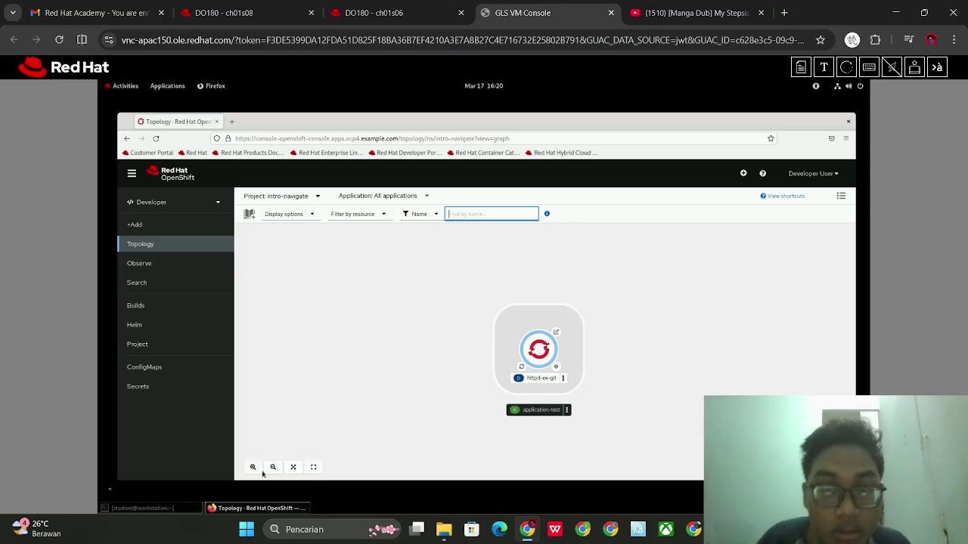
{"action": "left_click", "coordinate": [374, 13]}
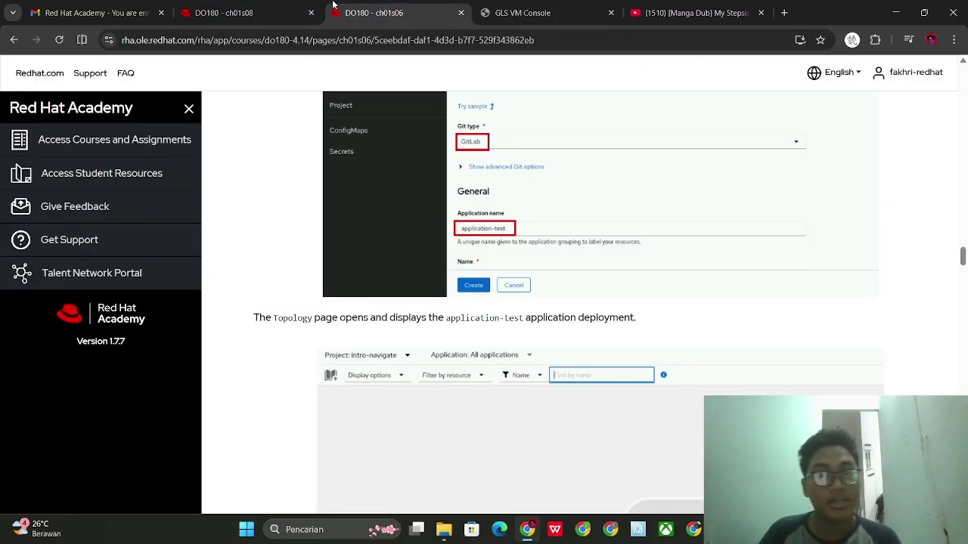
{"action": "scroll", "coordinate": [475, 276], "scroll_direction": "down", "scroll_amount": 1}
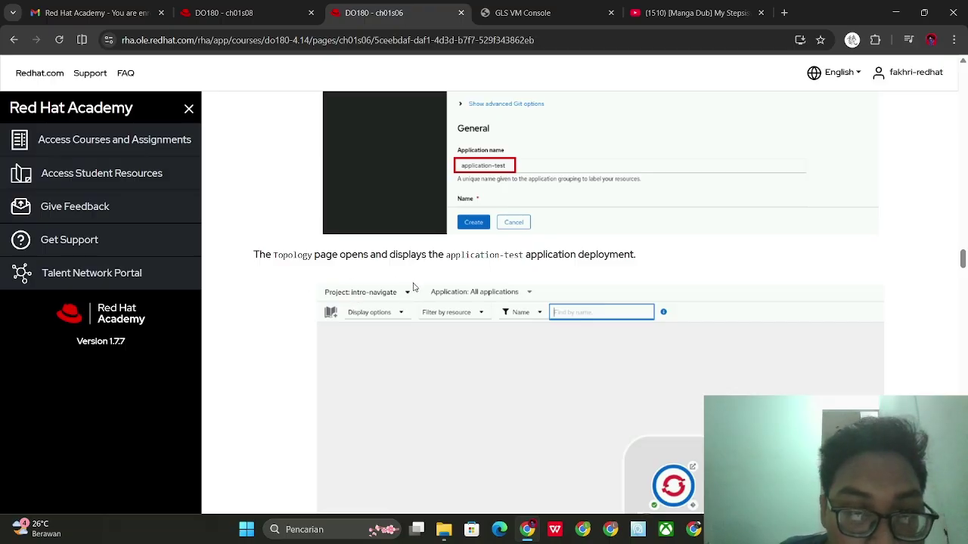
{"action": "scroll", "coordinate": [413, 285], "scroll_direction": "down", "scroll_amount": 1}
{"action": "scroll", "coordinate": [544, 216], "scroll_direction": "down", "scroll_amount": 1}
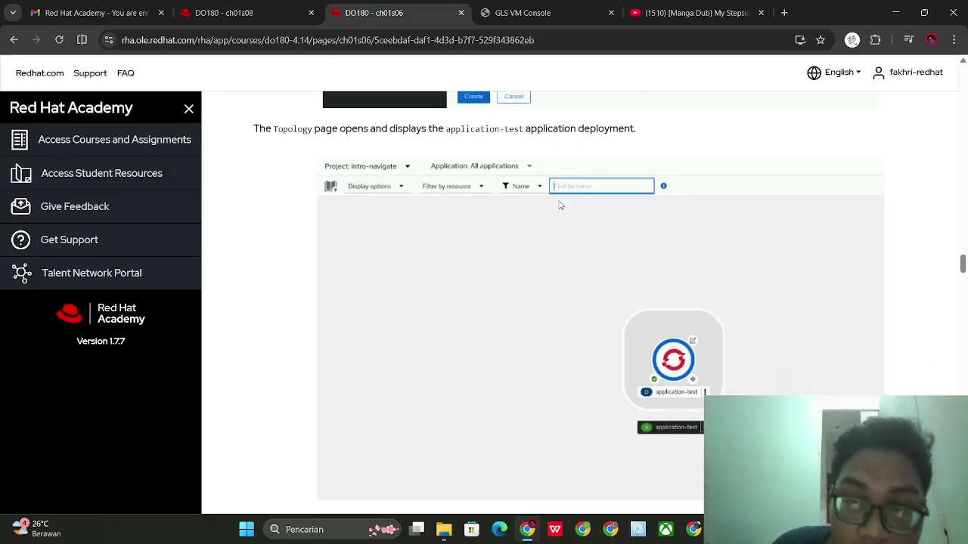
{"action": "scroll", "coordinate": [620, 303], "scroll_direction": "down", "scroll_amount": 1}
{"action": "scroll", "coordinate": [620, 303], "scroll_direction": "down", "scroll_amount": 1}
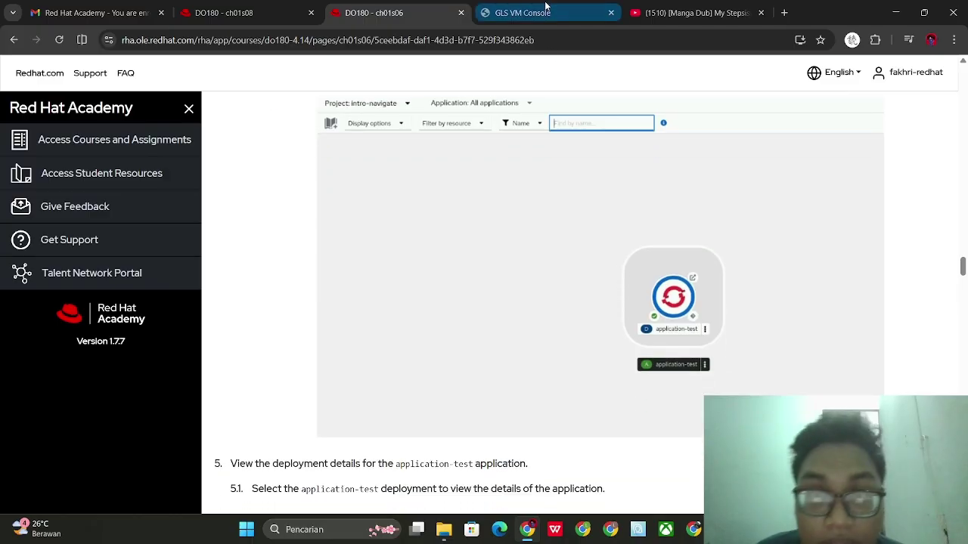
Inspect httpd-ex-git inside application-test in Topology, then read step 5 of the course
{"action": "left_click", "coordinate": [530, 13]}
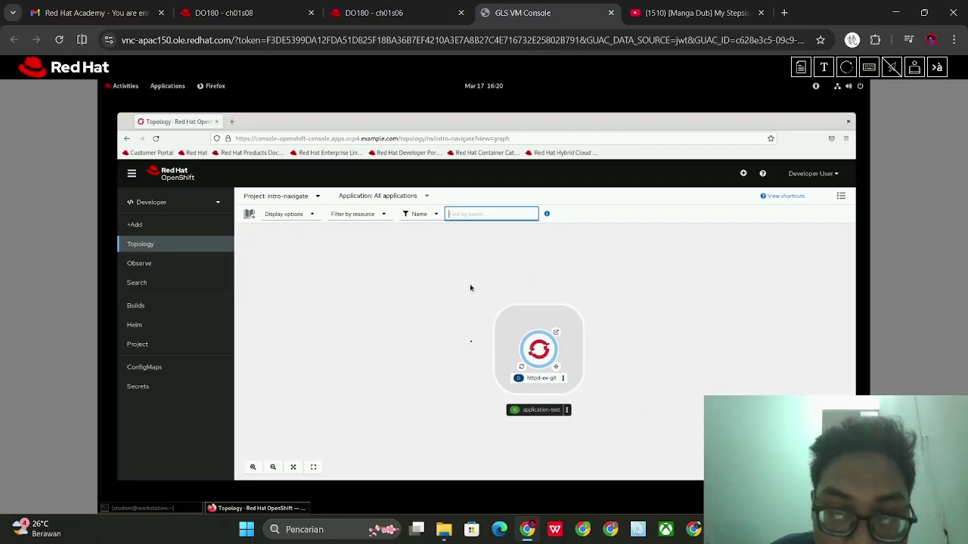
{"action": "scroll", "coordinate": [586, 346], "scroll_direction": "down", "scroll_amount": 2}
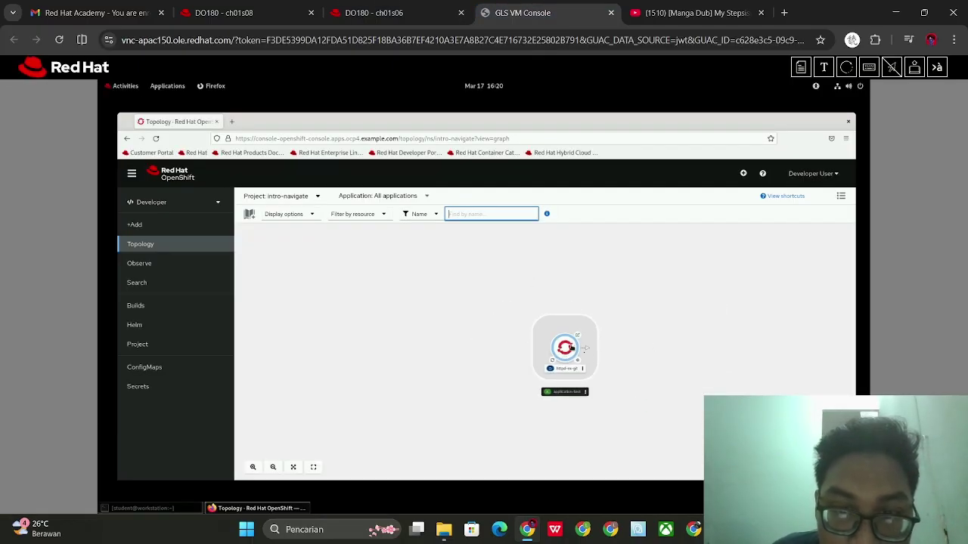
{"action": "scroll", "coordinate": [612, 364], "scroll_direction": "up", "scroll_amount": 2}
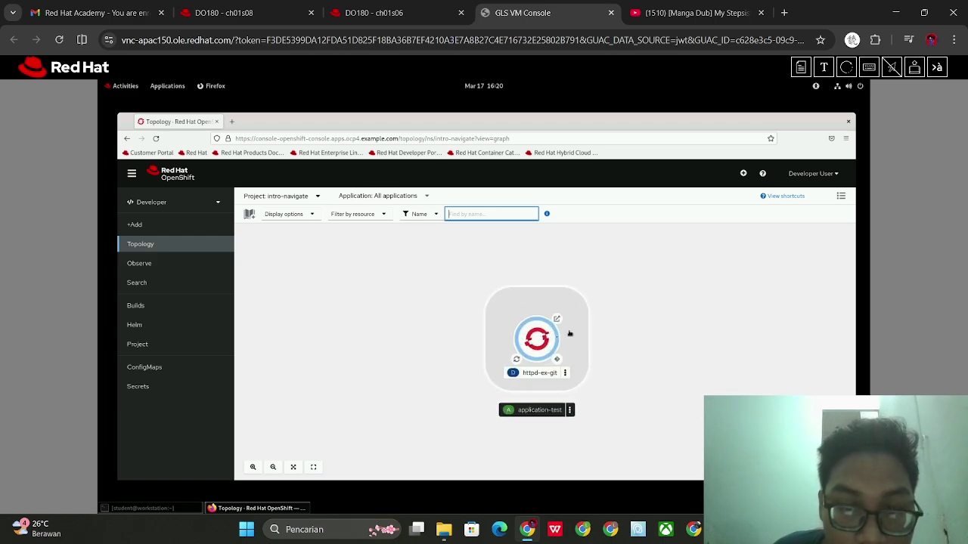
{"action": "scroll", "coordinate": [569, 333], "scroll_direction": "up", "scroll_amount": 2}
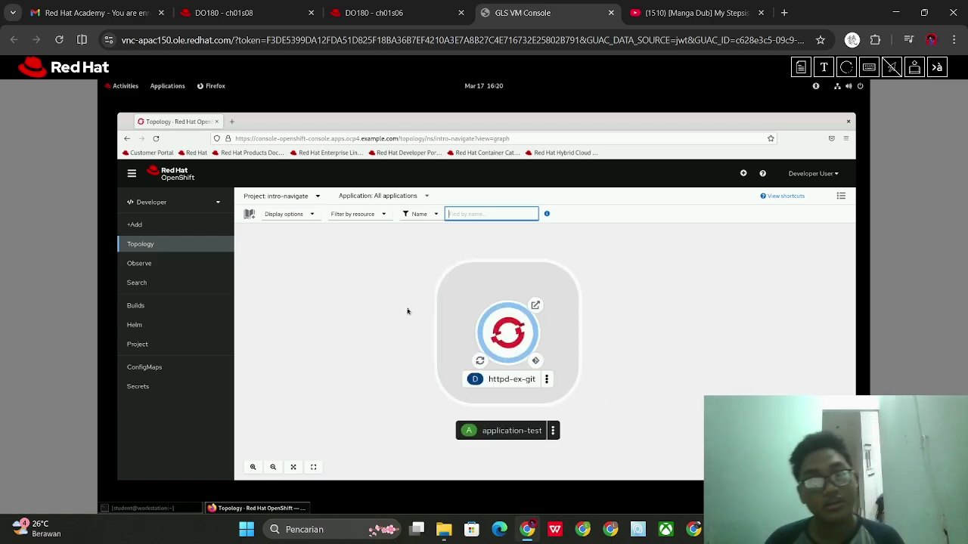
{"action": "left_click", "coordinate": [362, 7]}
{"action": "scroll", "coordinate": [436, 200], "scroll_direction": "down", "scroll_amount": 3}
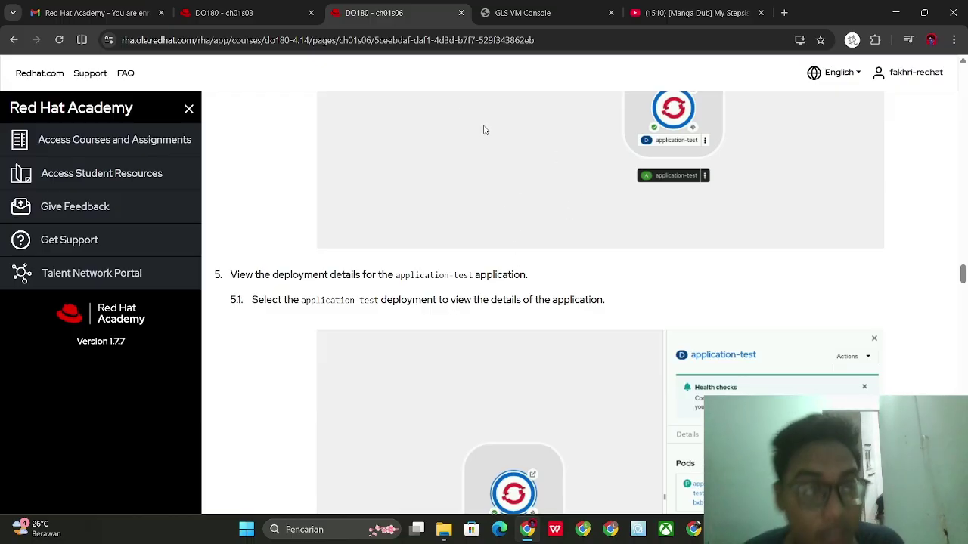
{"action": "left_click", "coordinate": [545, 4]}
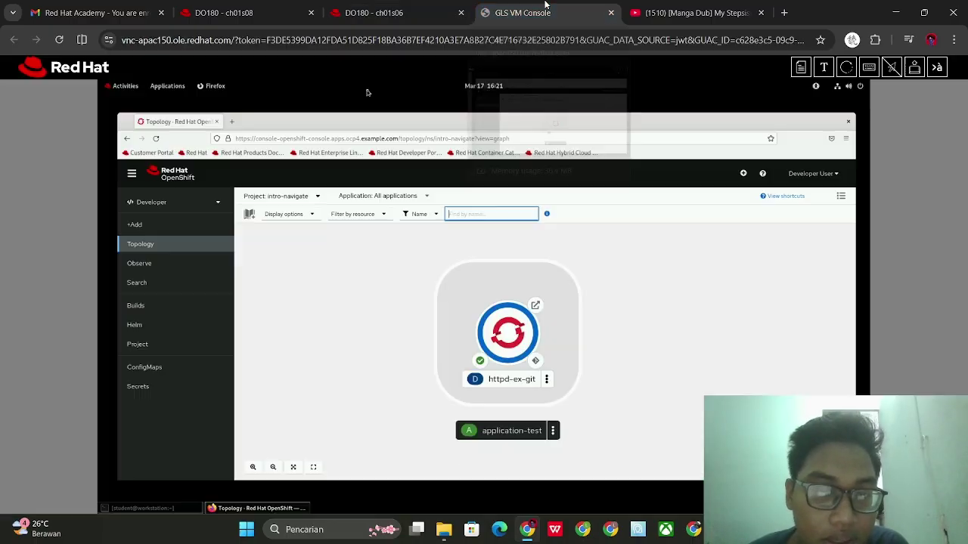
Inspect the side panels of the application-test group and the httpd-ex-git deployment
{"action": "left_click", "coordinate": [327, 4]}
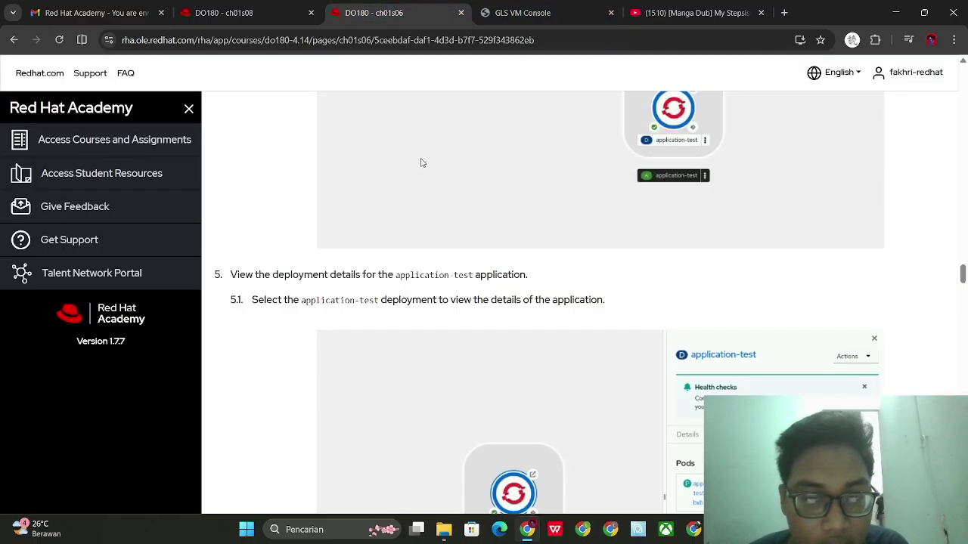
{"action": "scroll", "coordinate": [423, 181], "scroll_direction": "down", "scroll_amount": 1}
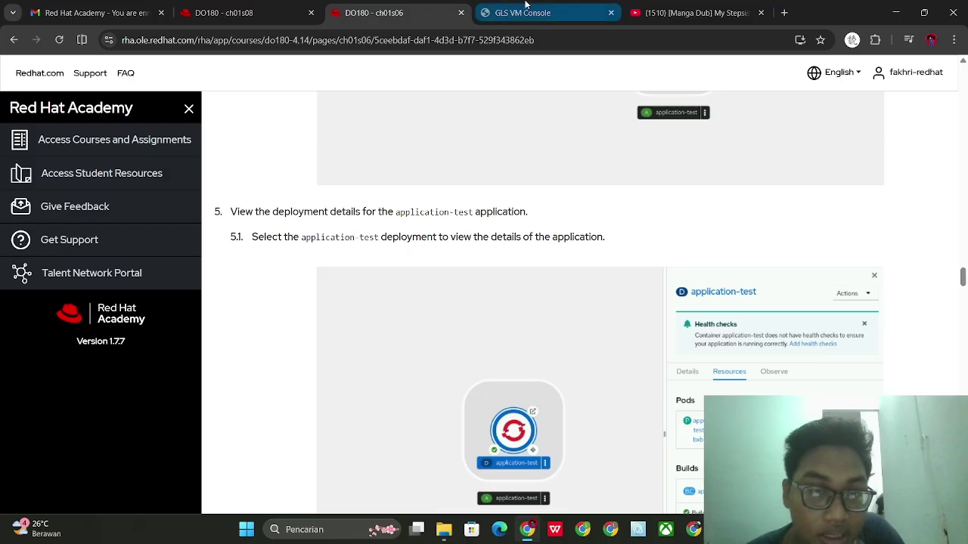
{"action": "left_click", "coordinate": [499, 7]}
{"action": "left_click", "coordinate": [506, 300]}
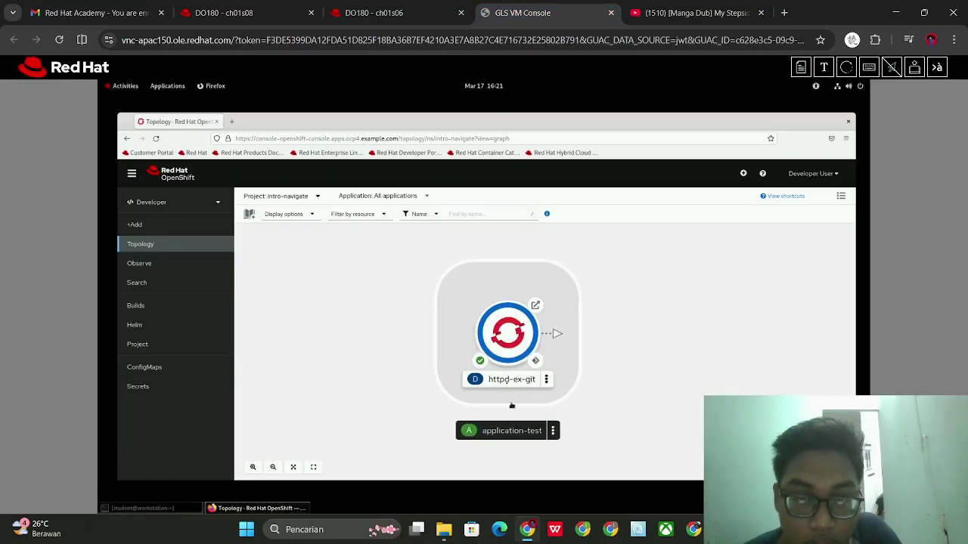
{"action": "left_click", "coordinate": [511, 379]}
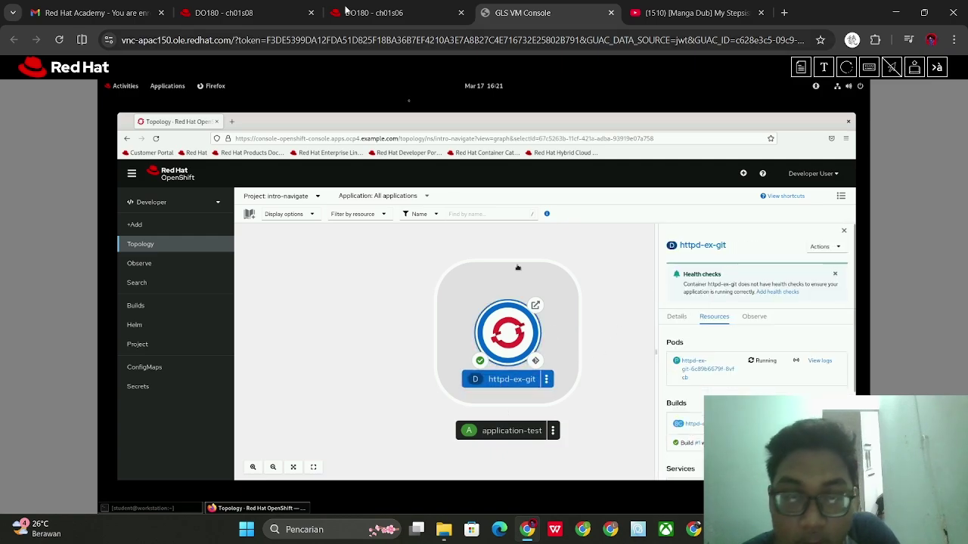
{"action": "left_click", "coordinate": [345, 10]}
{"action": "left_click", "coordinate": [513, 6]}
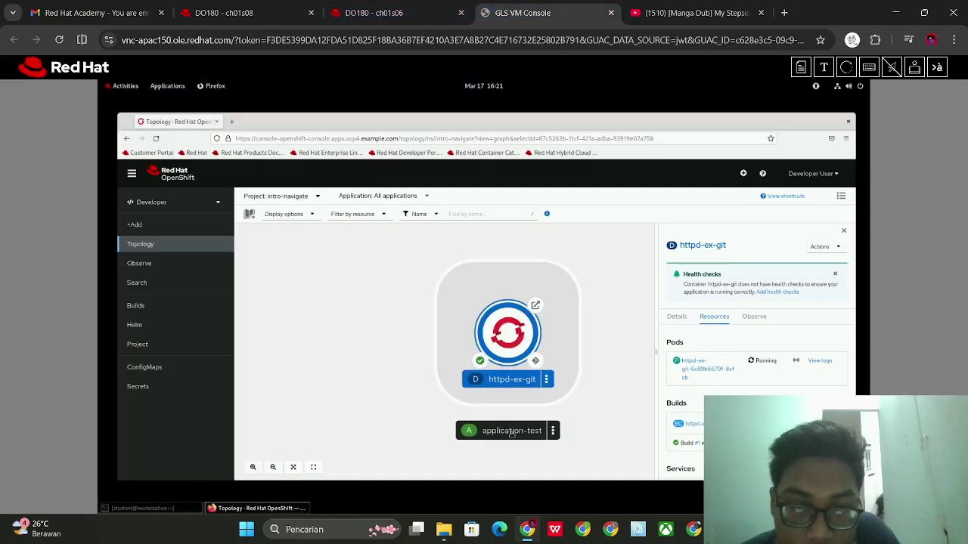
{"action": "left_click", "coordinate": [511, 431]}
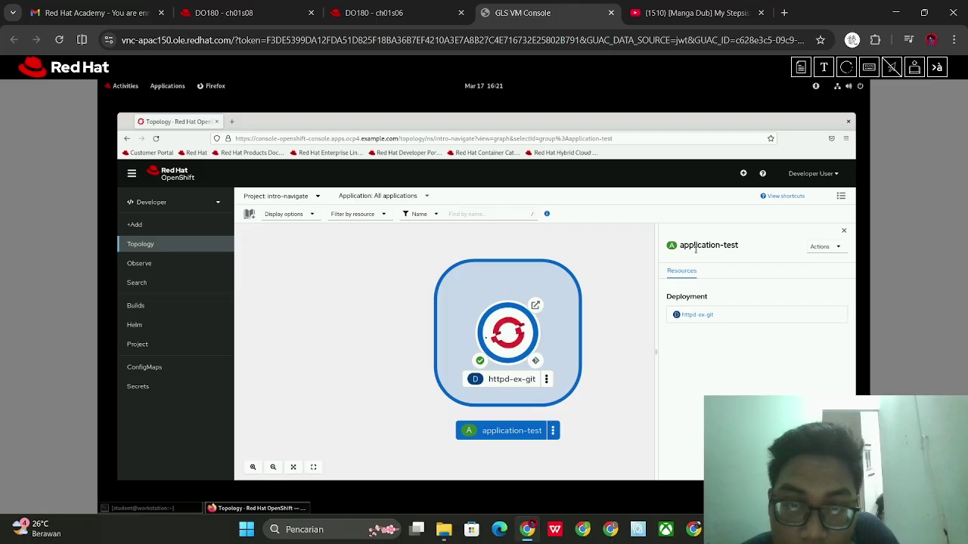
{"action": "left_click", "coordinate": [533, 333]}
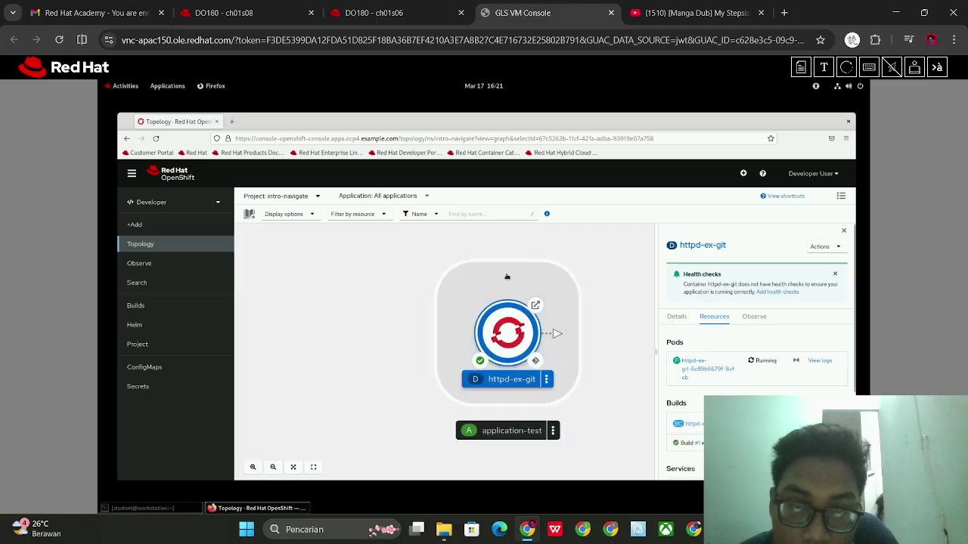
{"action": "left_click", "coordinate": [506, 277]}
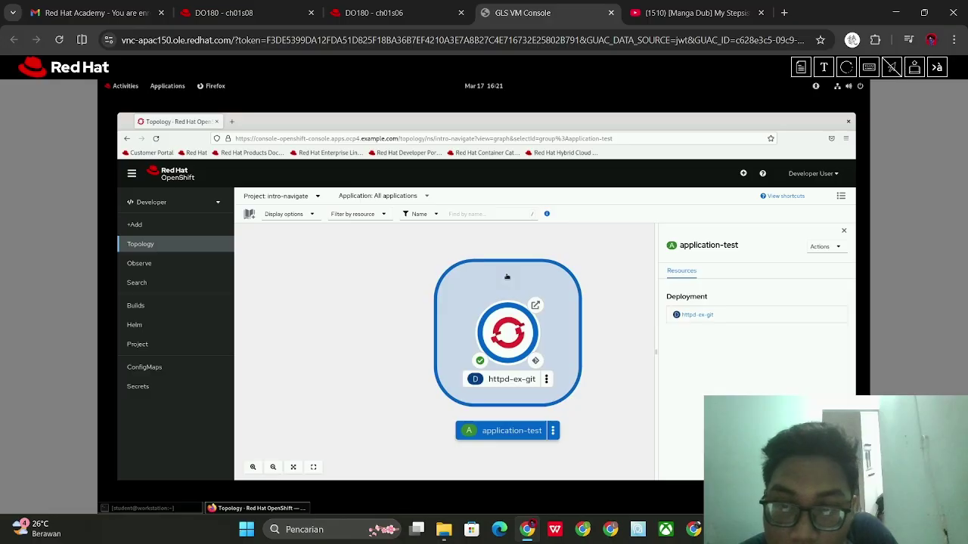
Re-read the instructions and list the available actions for httpd-ex-git
{"action": "left_click", "coordinate": [373, 14]}
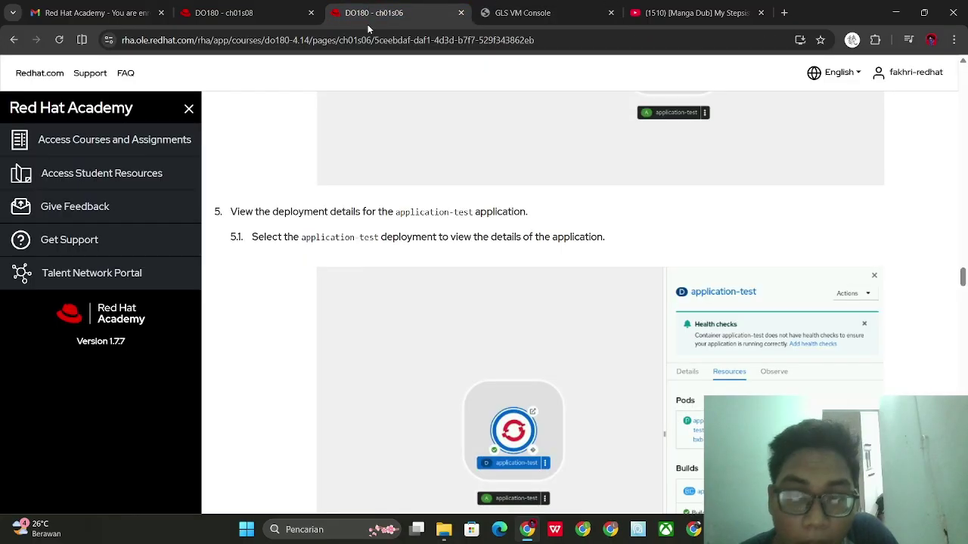
{"action": "scroll", "coordinate": [463, 213], "scroll_direction": "down", "scroll_amount": 2}
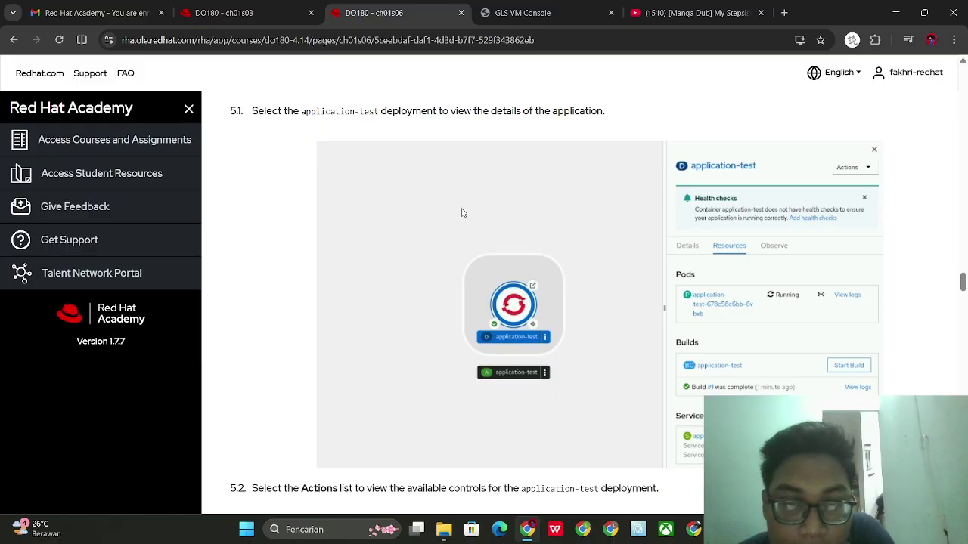
{"action": "scroll", "coordinate": [463, 213], "scroll_direction": "up", "scroll_amount": 4}
{"action": "scroll", "coordinate": [458, 213], "scroll_direction": "up", "scroll_amount": 6}
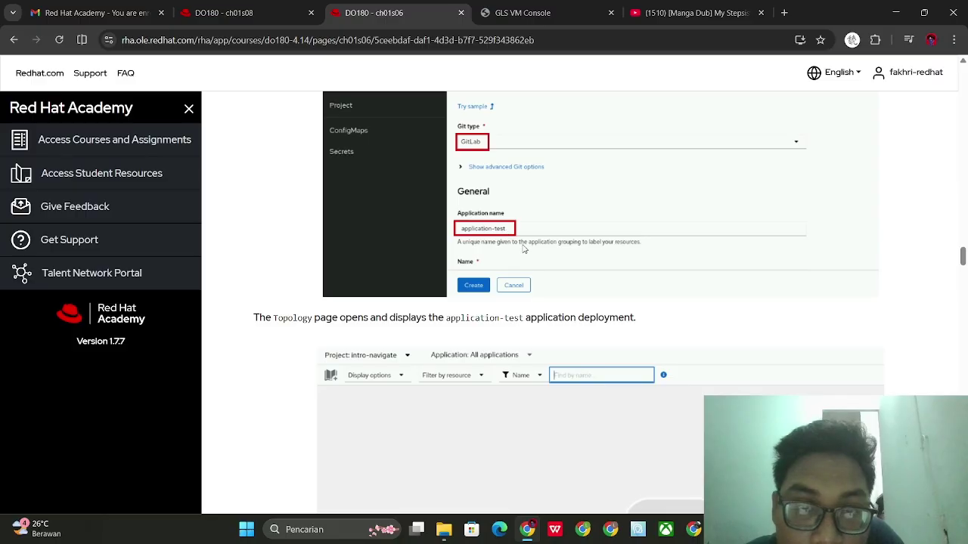
{"action": "scroll", "coordinate": [522, 249], "scroll_direction": "up", "scroll_amount": 2}
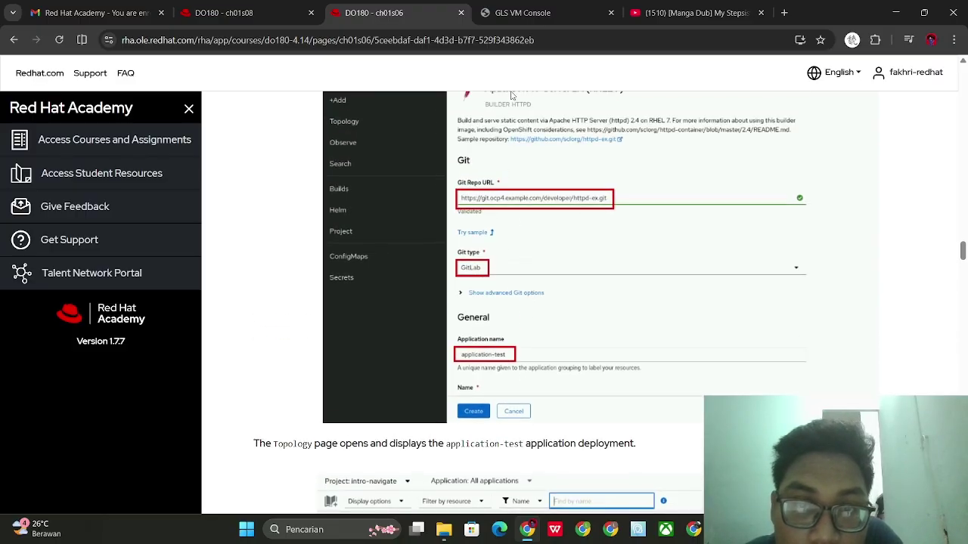
{"action": "left_click", "coordinate": [501, 8]}
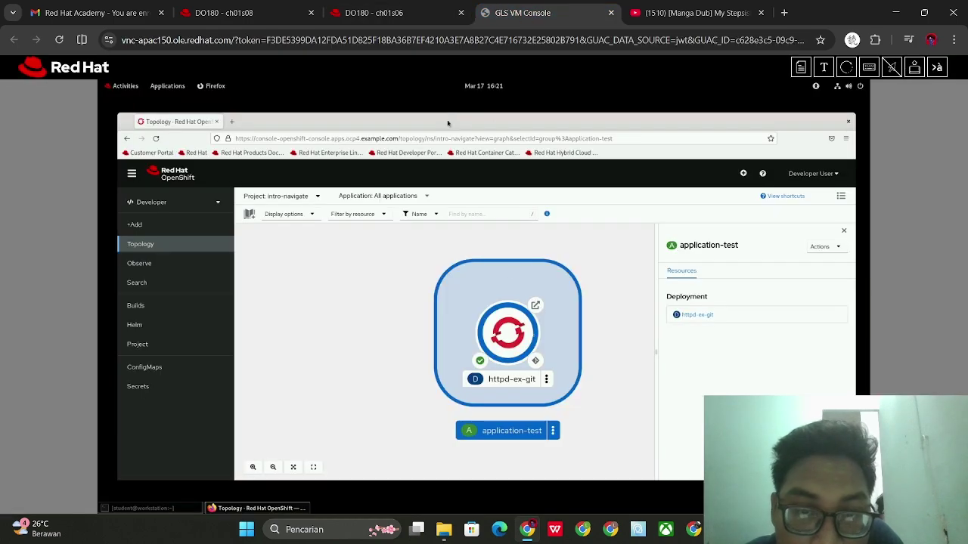
{"action": "left_click", "coordinate": [545, 379]}
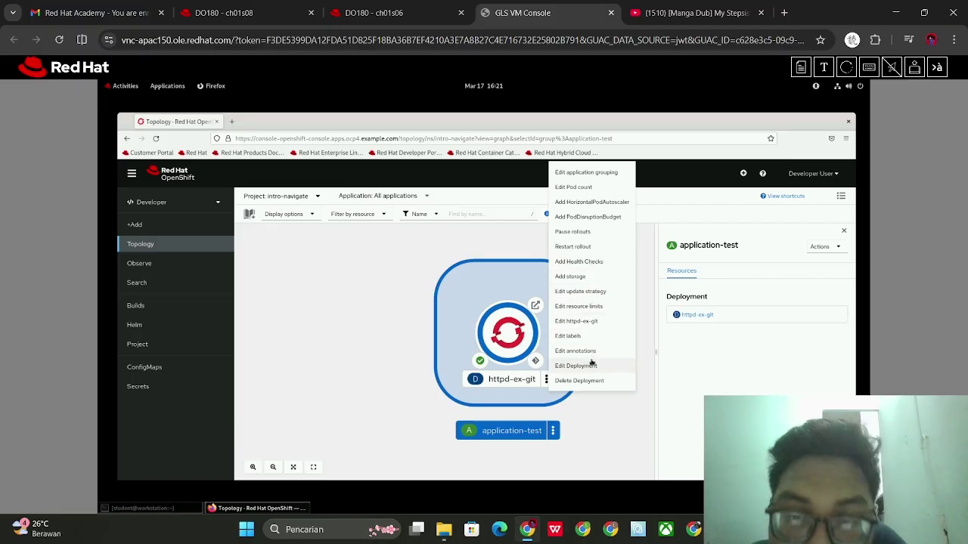
Delete the httpd-ex-git deployment and confirm, leaving Topology empty
{"action": "left_click", "coordinate": [374, 12]}
{"action": "scroll", "coordinate": [448, 204], "scroll_direction": "up", "scroll_amount": 3}
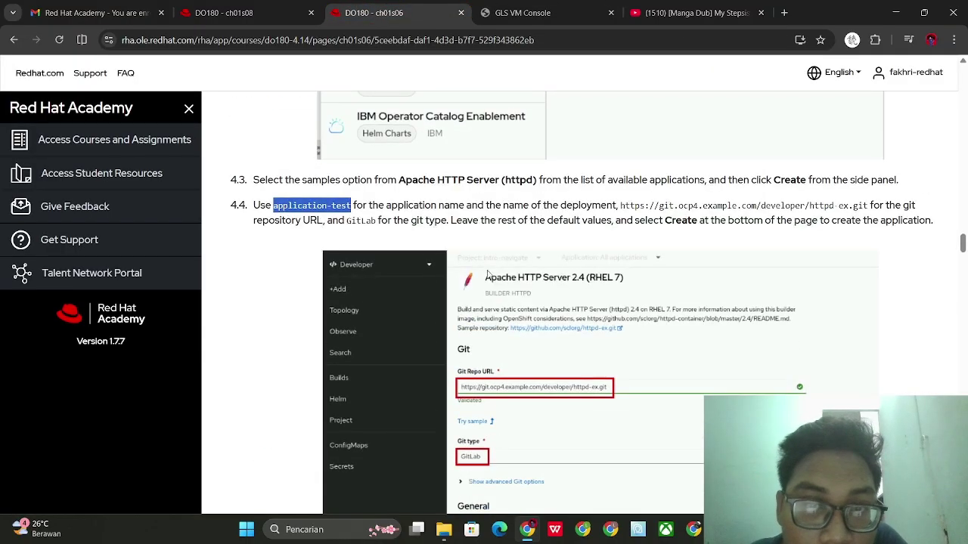
{"action": "scroll", "coordinate": [605, 380], "scroll_direction": "down", "scroll_amount": 2}
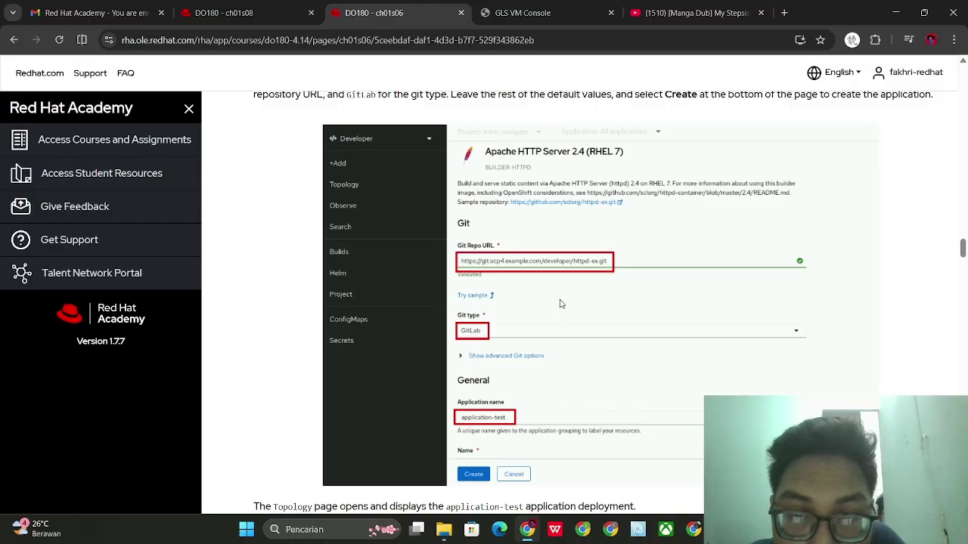
{"action": "left_click", "coordinate": [536, 22]}
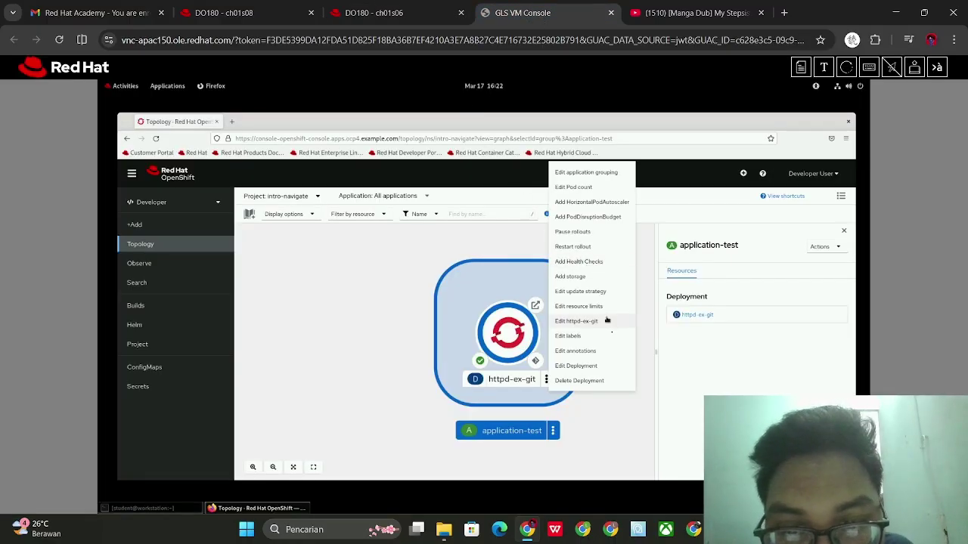
{"action": "left_click", "coordinate": [595, 381]}
{"action": "left_click", "coordinate": [584, 272]}
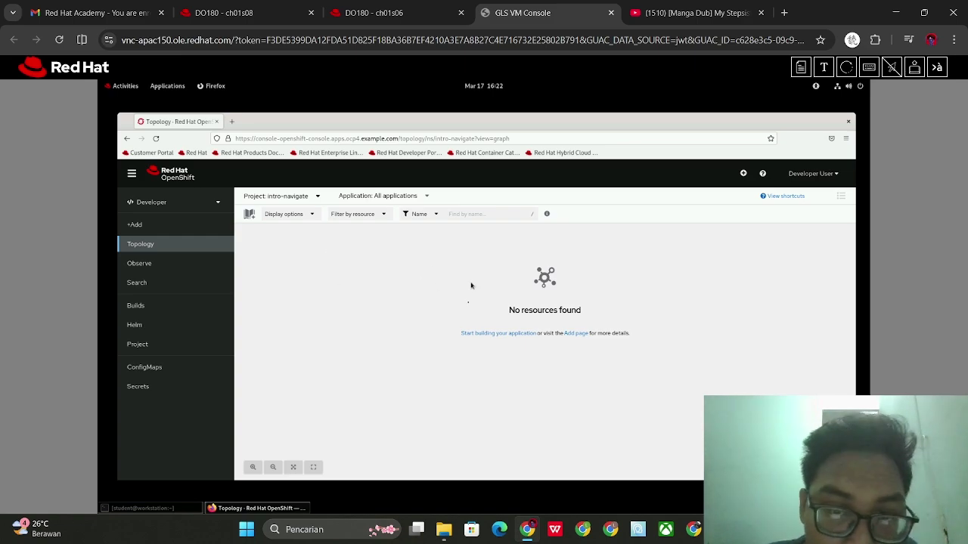
Search 'apac', choose the Apache HTTP Server (httpd) builder image and start a new application
{"action": "left_click", "coordinate": [475, 336]}
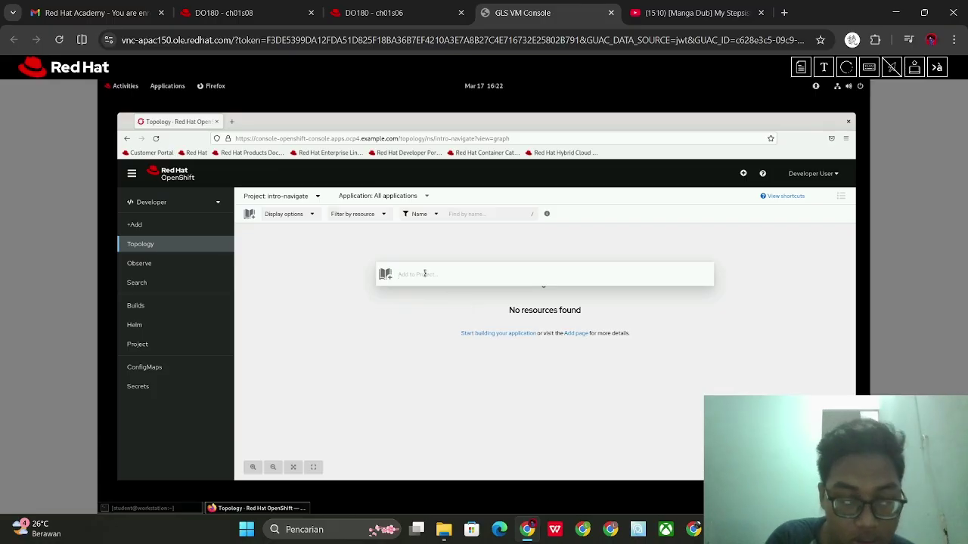
{"action": "type", "text": "ap"}
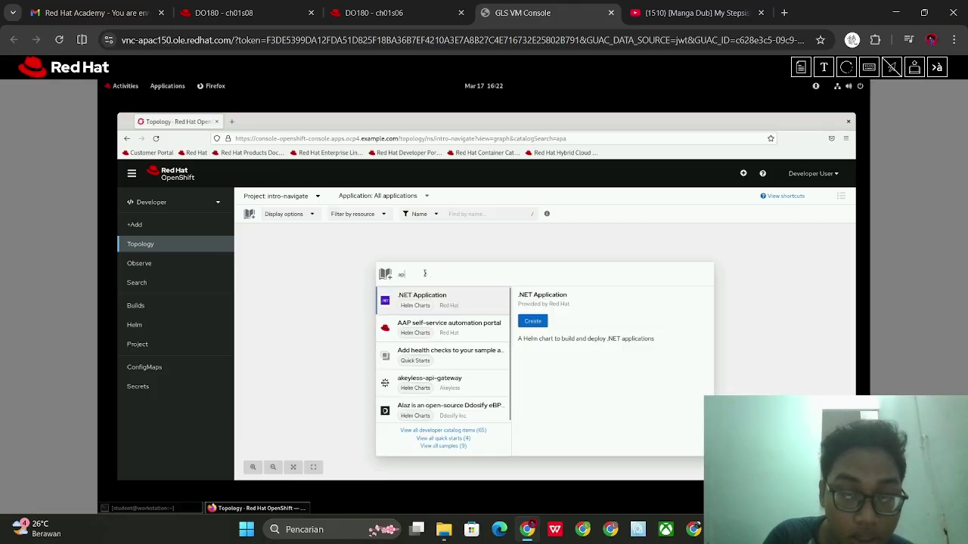
{"action": "type", "text": "ache"}
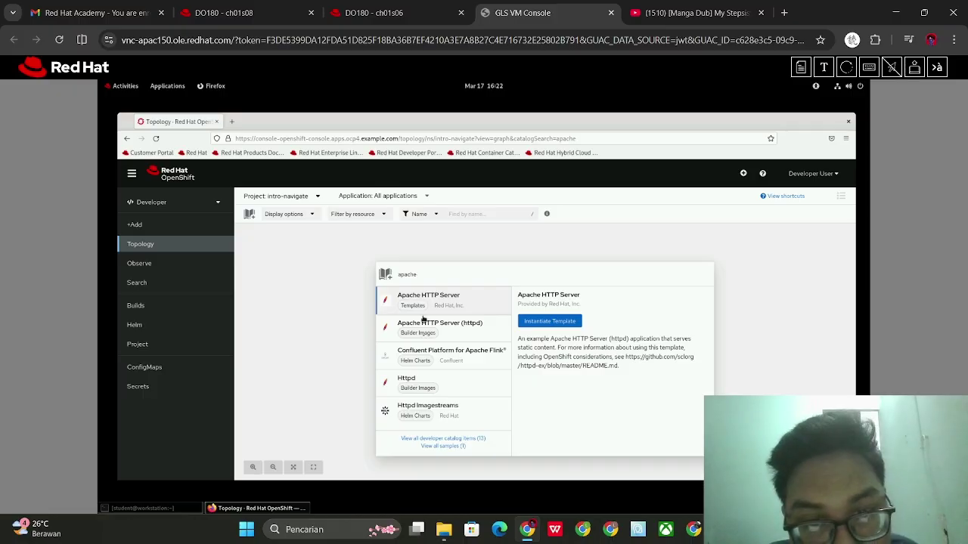
{"action": "left_click", "coordinate": [425, 340]}
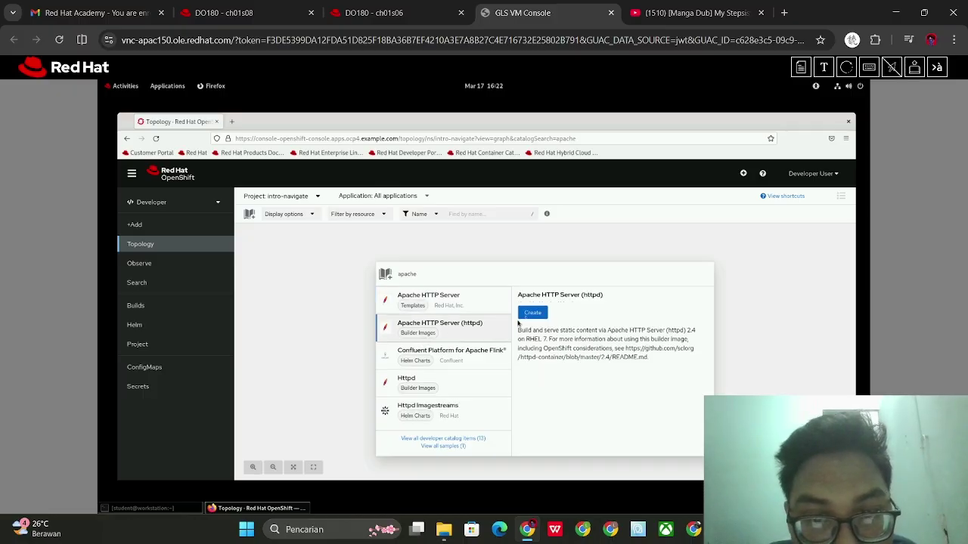
{"action": "left_click", "coordinate": [529, 313]}
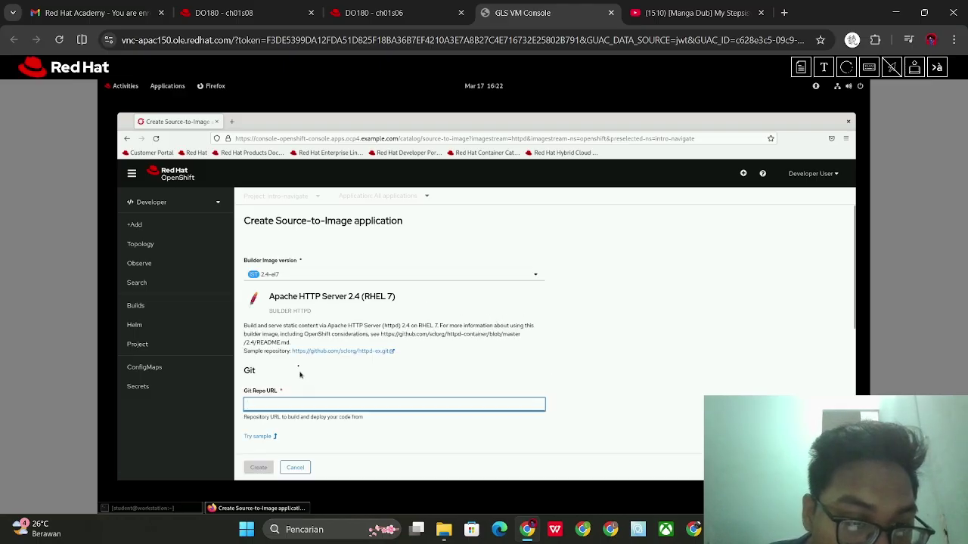
{"action": "scroll", "coordinate": [303, 377], "scroll_direction": "down", "scroll_amount": 1}
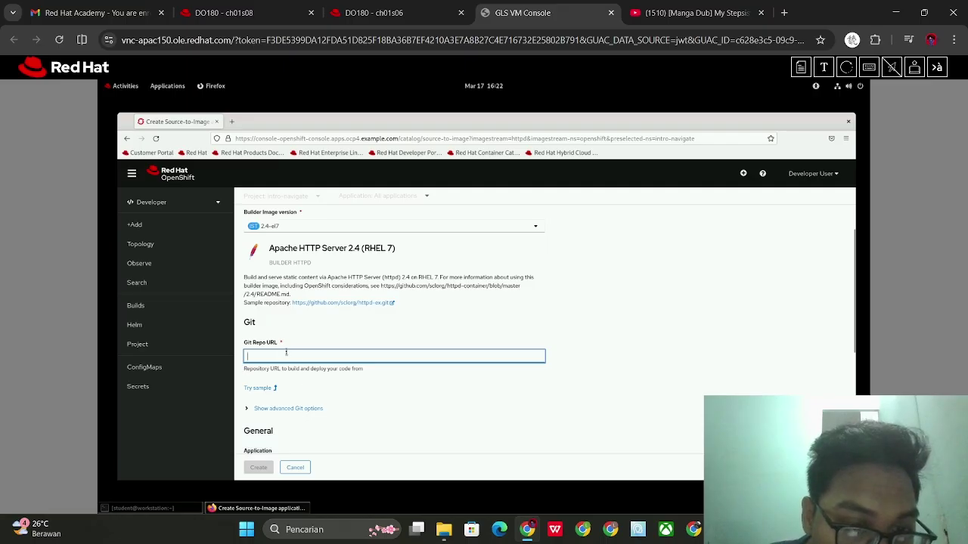
{"action": "key", "text": "super+v"}
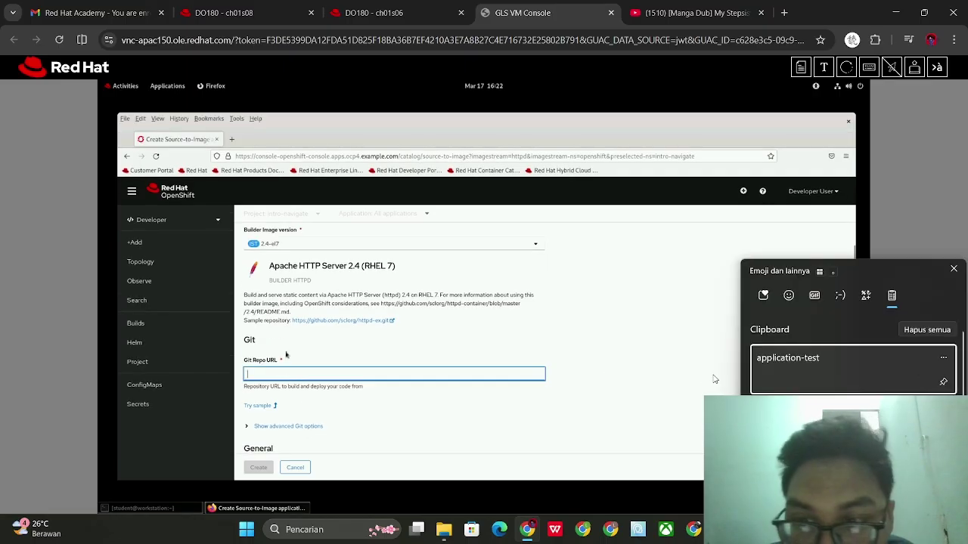
{"action": "key", "text": "h"}
{"action": "key", "text": "t"}
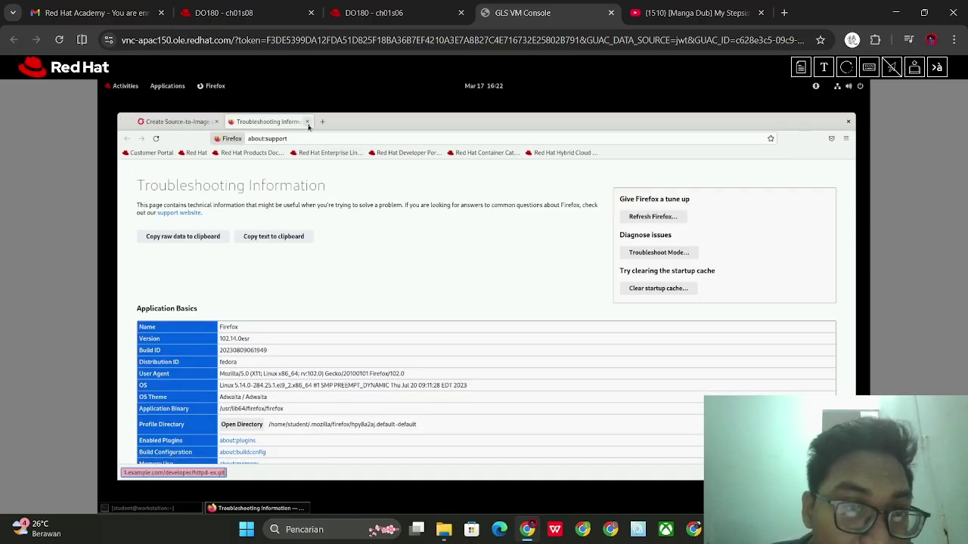
{"action": "left_click", "coordinate": [307, 122]}
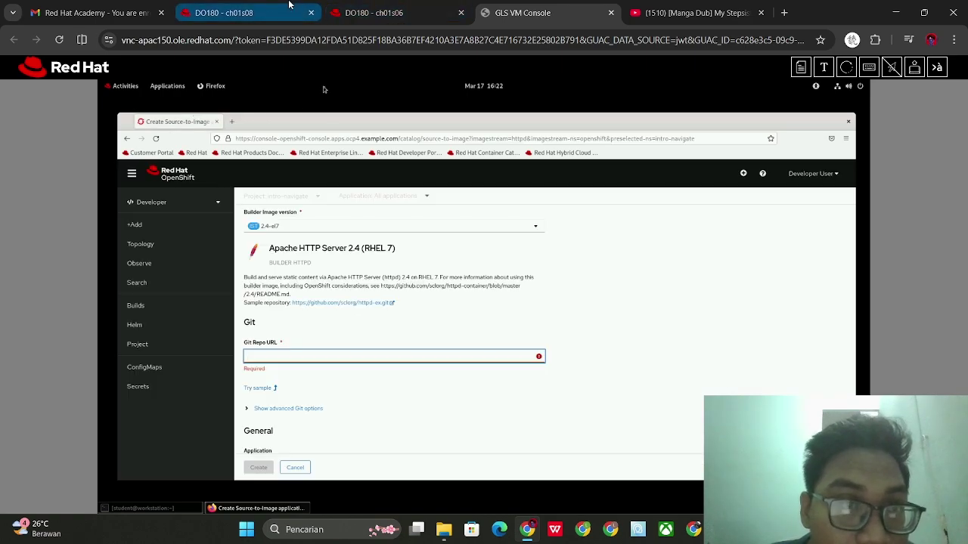
{"action": "left_click", "coordinate": [390, 6]}
{"action": "scroll", "coordinate": [533, 261], "scroll_direction": "up", "scroll_amount": 3}
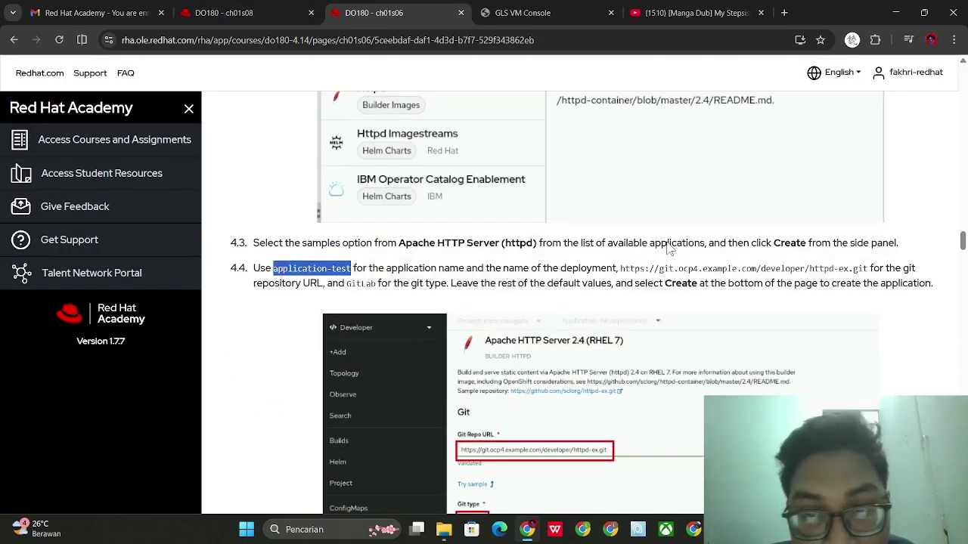
{"action": "left_click_drag", "start_coordinate": [620, 269], "coordinate": [868, 282]}
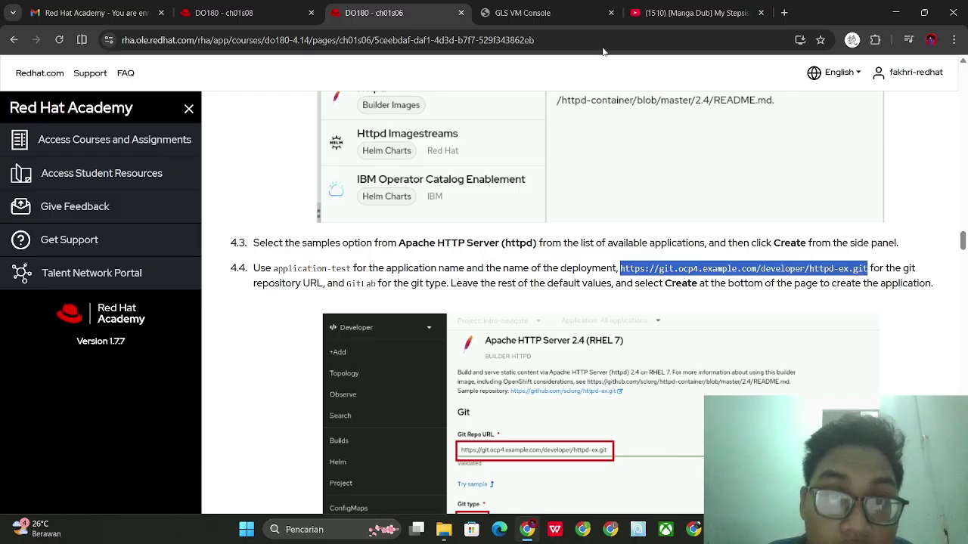
{"action": "left_click", "coordinate": [592, 7]}
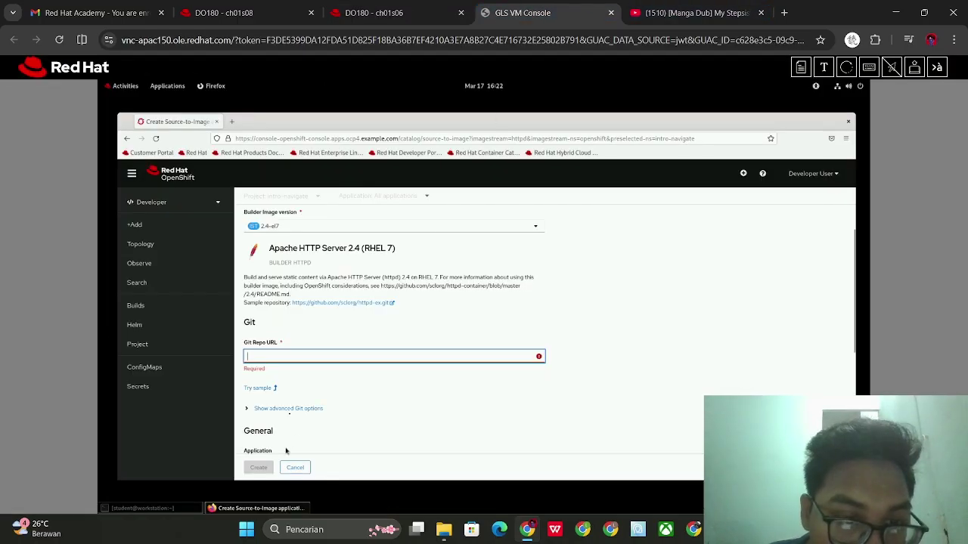
{"action": "type", "text": "https://git."}
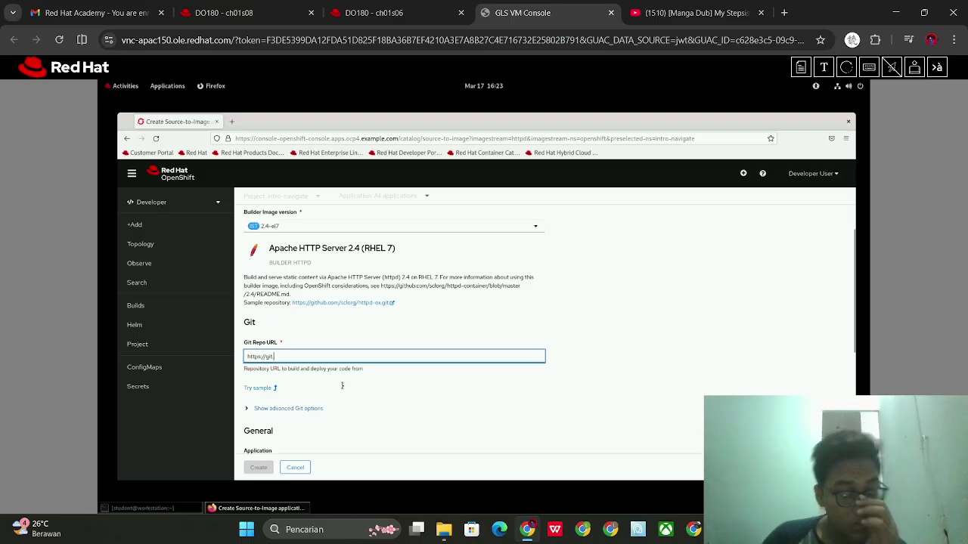
{"action": "type", "text": "ocp4.example.co"}
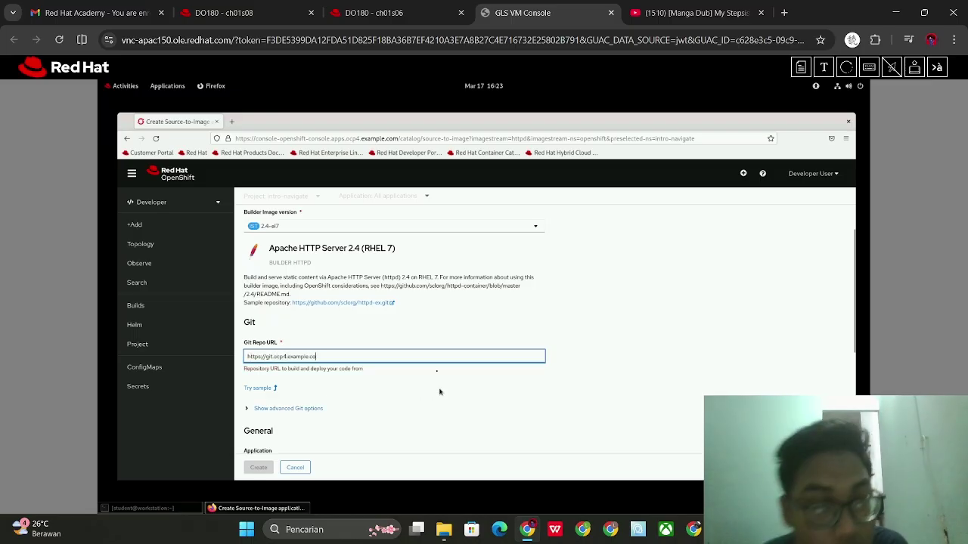
{"action": "type", "text": "m/developer/httpd-ex.git"}
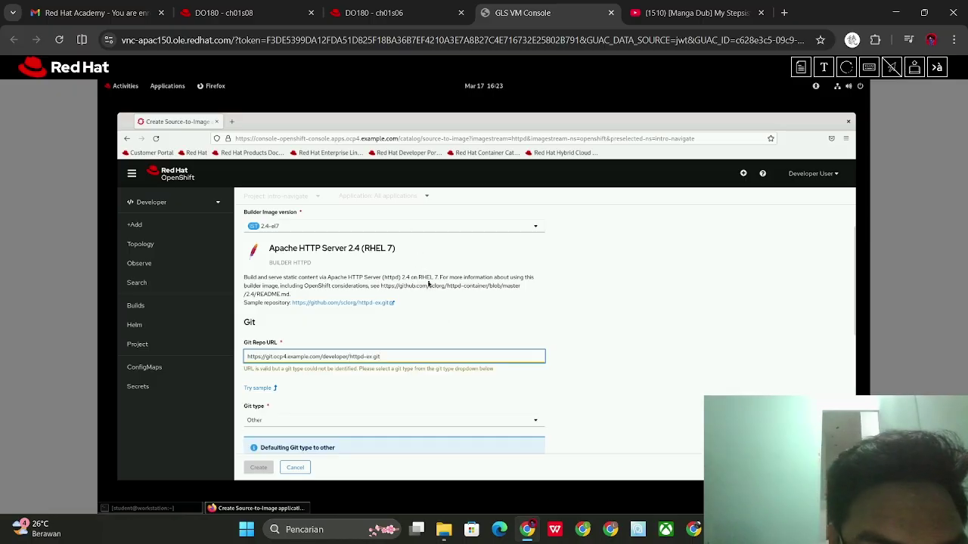
{"action": "left_click", "coordinate": [320, 423]}
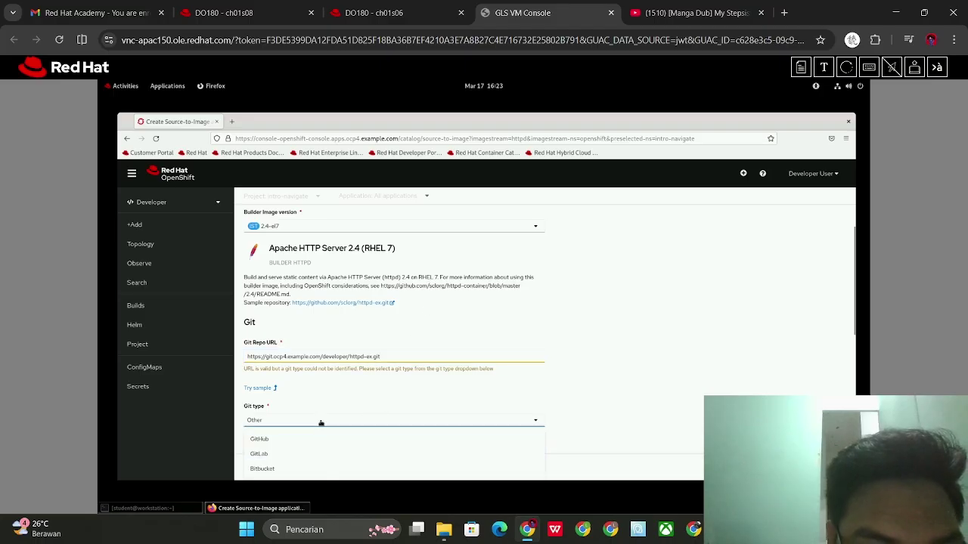
{"action": "left_click", "coordinate": [281, 453]}
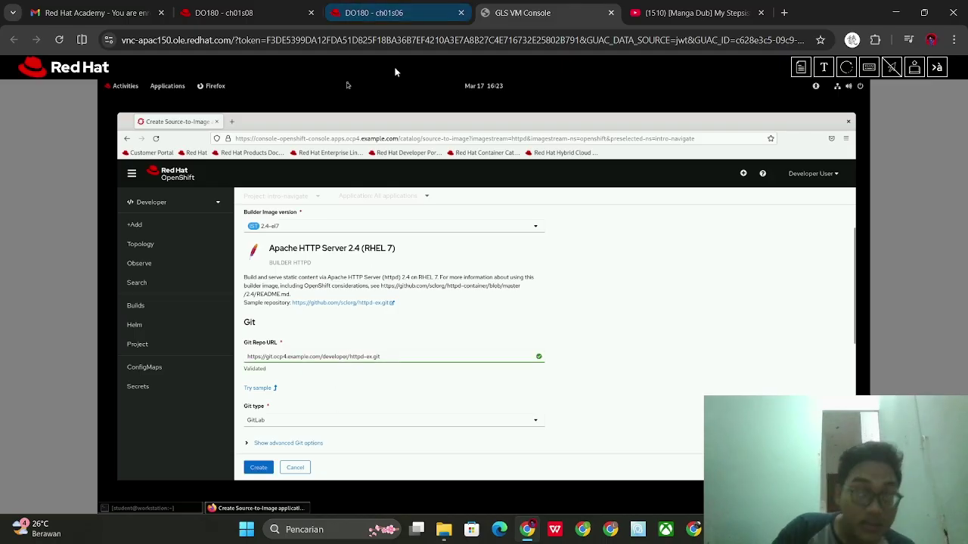
Look up step 4.4 on the course page and select the name application-test
{"action": "left_click", "coordinate": [370, 8]}
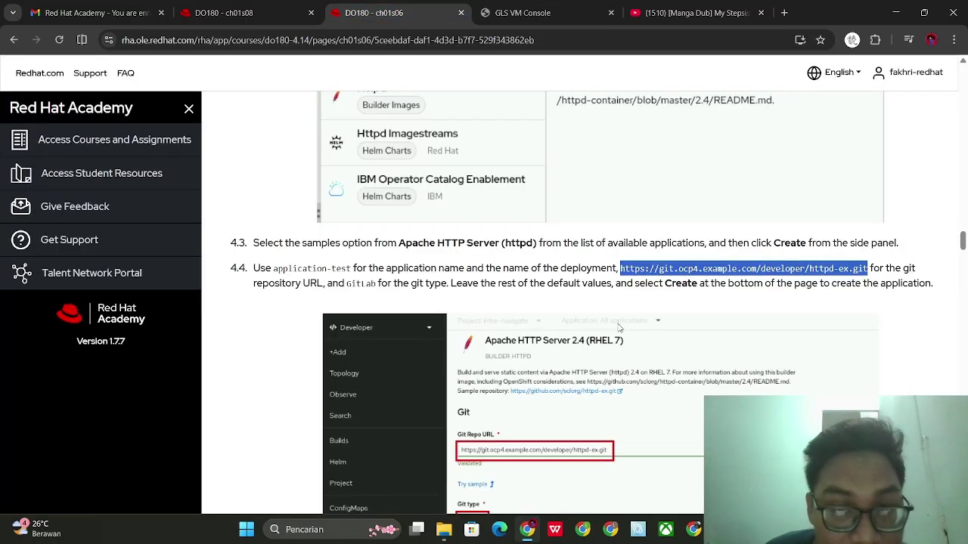
{"action": "scroll", "coordinate": [620, 329], "scroll_direction": "down", "scroll_amount": 1}
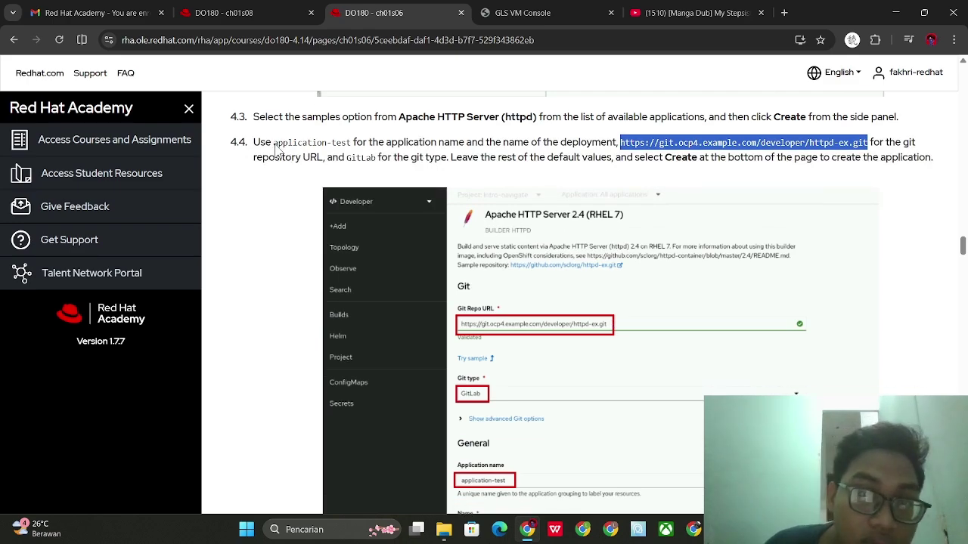
{"action": "left_click_drag", "start_coordinate": [274, 145], "coordinate": [355, 152]}
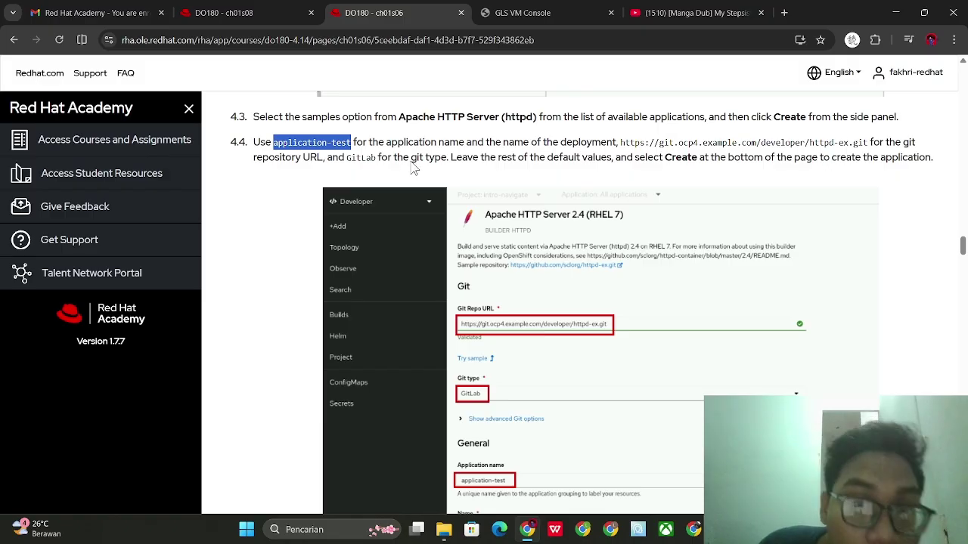
{"action": "left_click", "coordinate": [528, 5]}
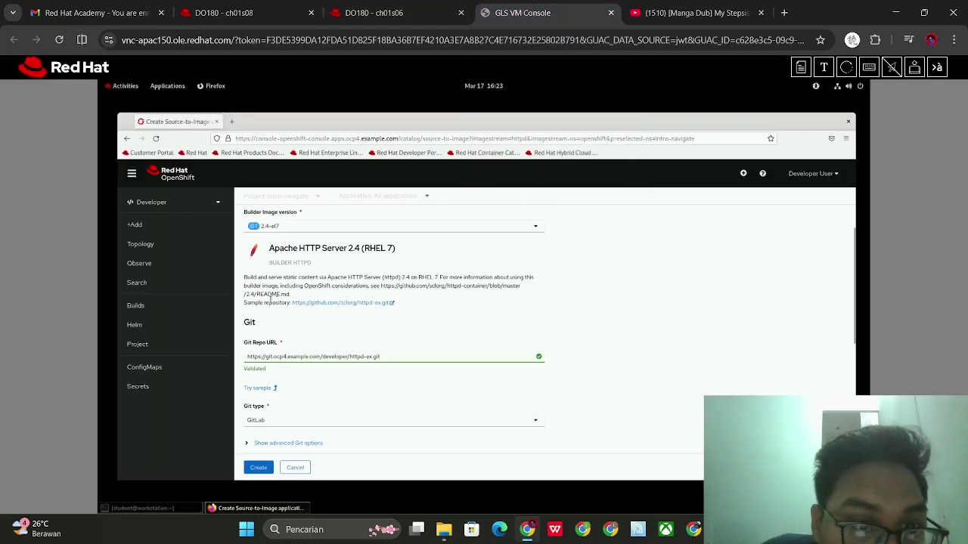
Keep application-test as the application and replace the httpd-ex-git component name with application-test
{"action": "scroll", "coordinate": [270, 300], "scroll_direction": "up", "scroll_amount": 2}
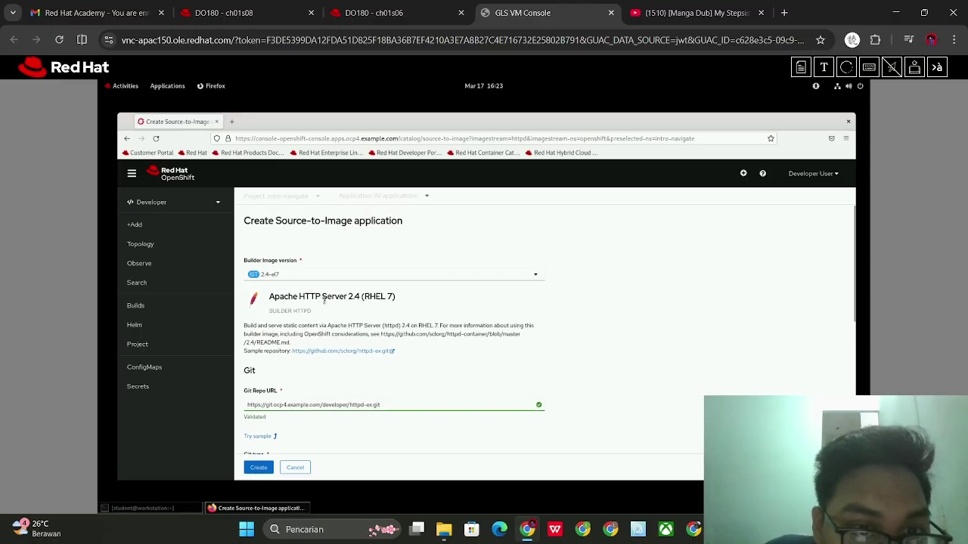
{"action": "scroll", "coordinate": [324, 300], "scroll_direction": "down", "scroll_amount": 8}
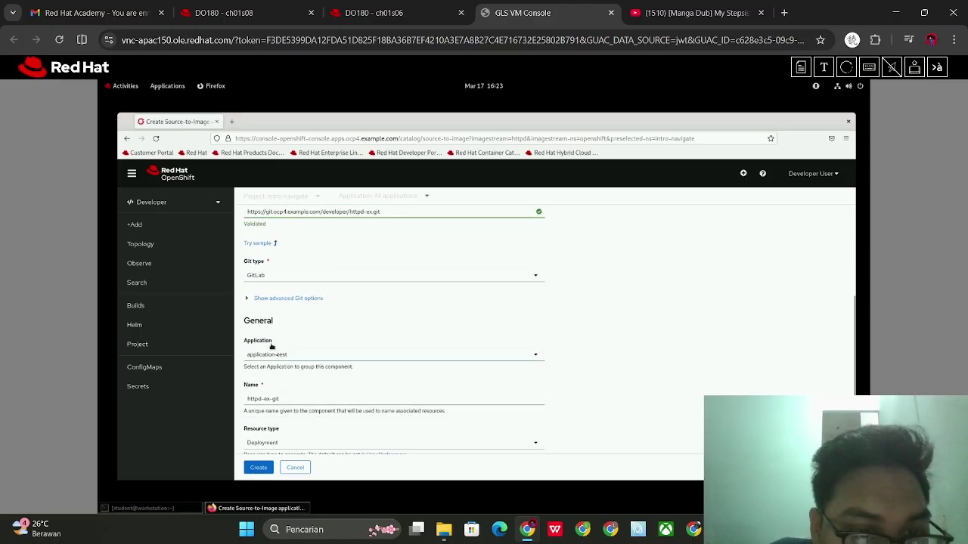
{"action": "left_click", "coordinate": [277, 357]}
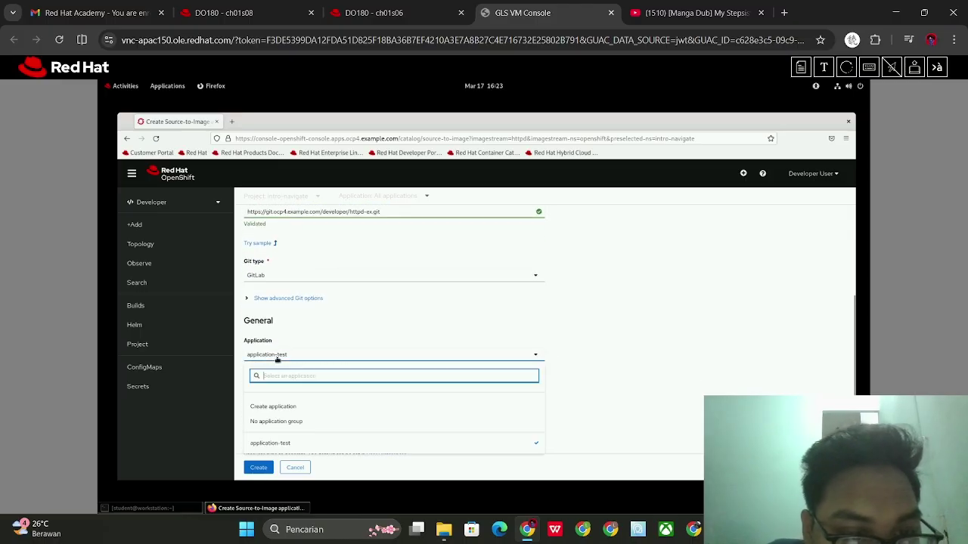
{"action": "left_click", "coordinate": [257, 352]}
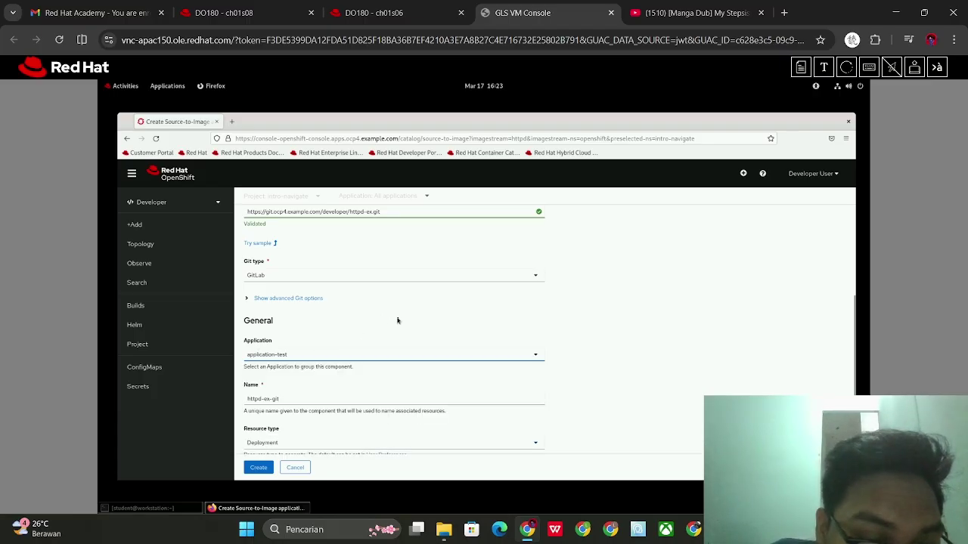
{"action": "scroll", "coordinate": [396, 321], "scroll_direction": "down", "scroll_amount": 4}
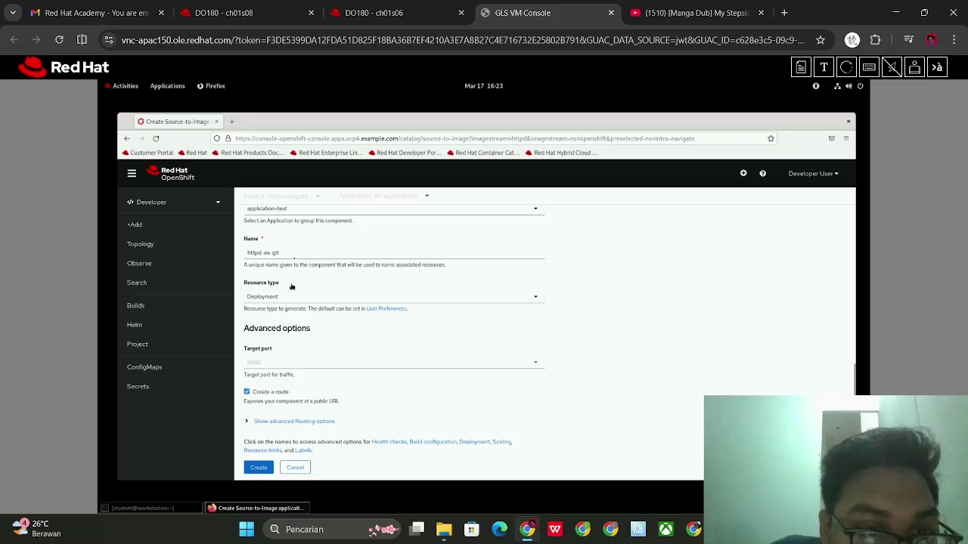
{"action": "left_click", "coordinate": [286, 254]}
{"action": "key", "text": "ctrl+a"}
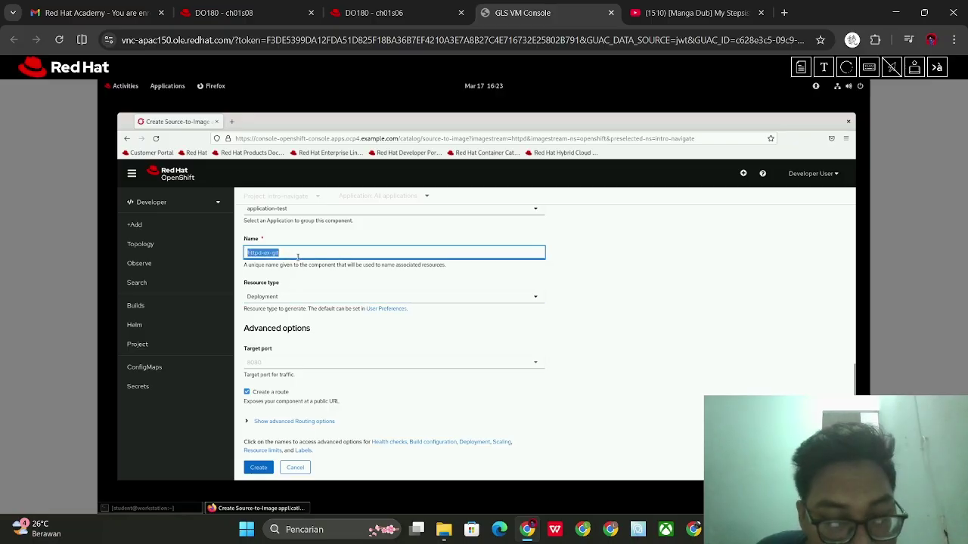
{"action": "type", "text": "app"}
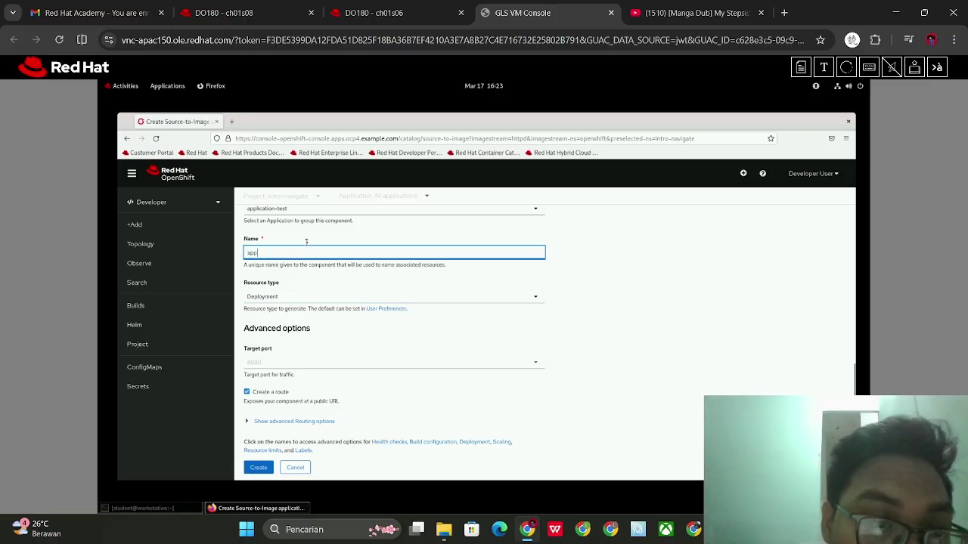
{"action": "type", "text": "lication-test"}
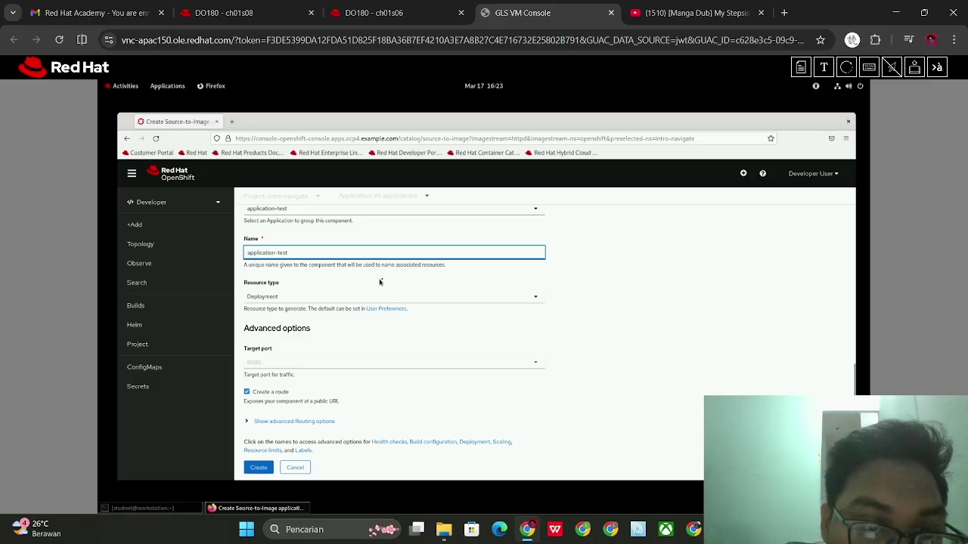
Check step 4.4 on the course page against the filled form, then return to OpenShift
{"action": "left_click", "coordinate": [378, 13]}
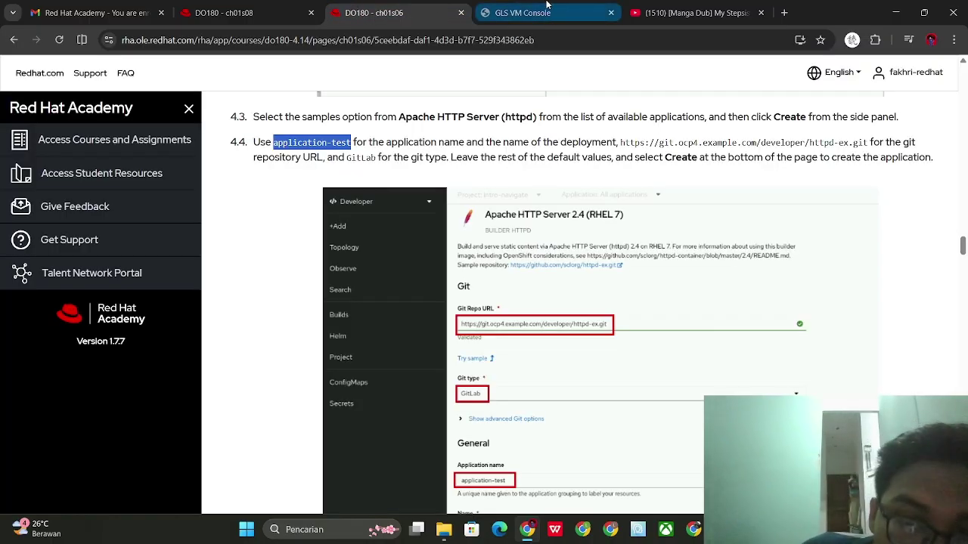
{"action": "scroll", "coordinate": [571, 212], "scroll_direction": "down", "scroll_amount": 2}
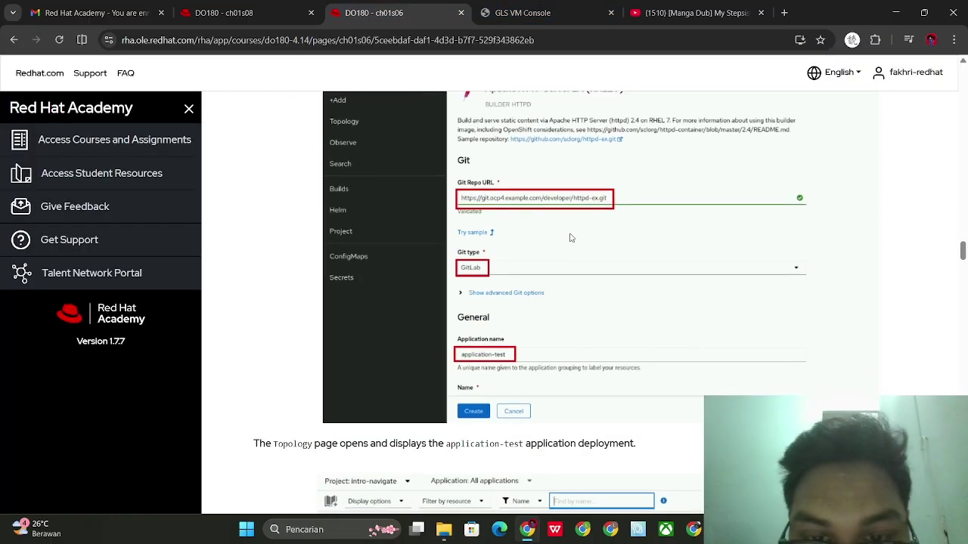
{"action": "scroll", "coordinate": [572, 237], "scroll_direction": "down", "scroll_amount": 2}
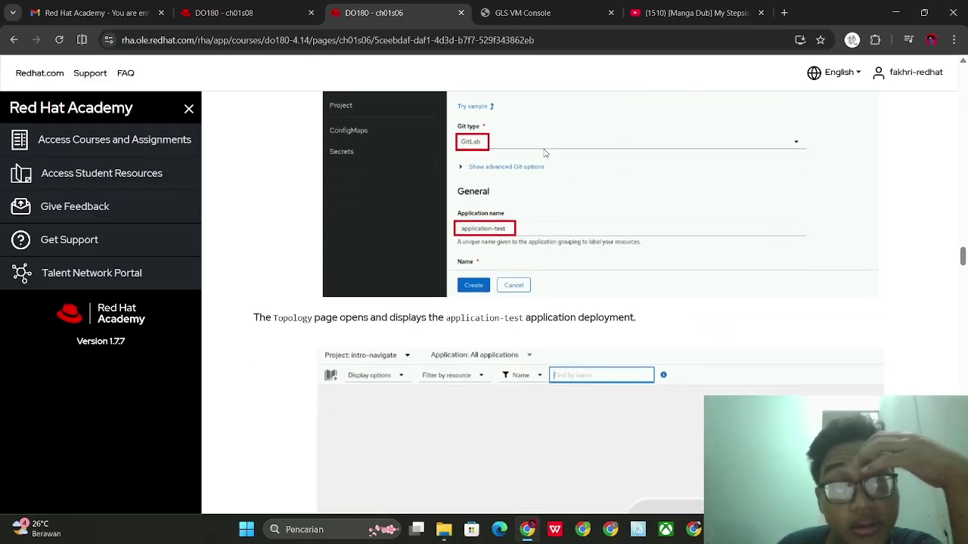
{"action": "scroll", "coordinate": [510, 185], "scroll_direction": "up", "scroll_amount": 3}
{"action": "scroll", "coordinate": [508, 220], "scroll_direction": "down", "scroll_amount": 6}
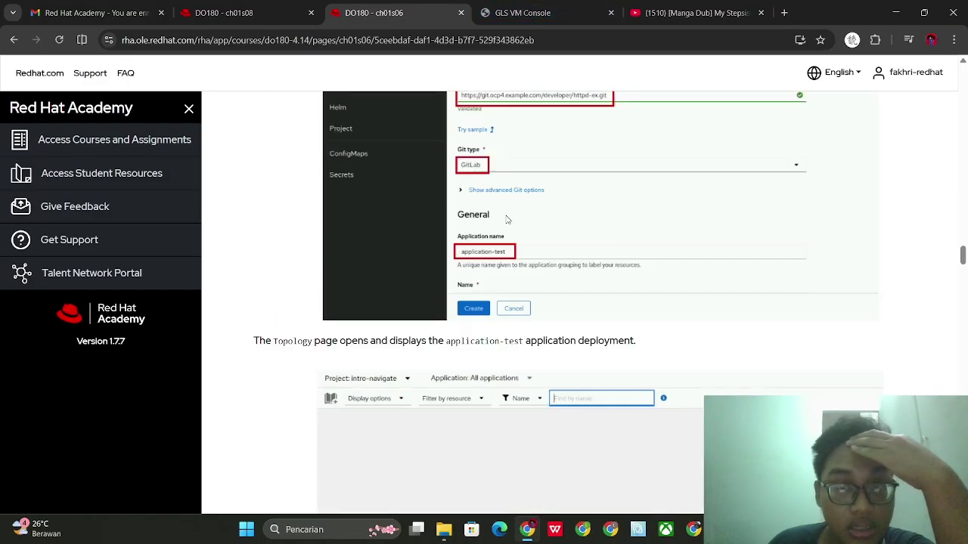
{"action": "scroll", "coordinate": [508, 220], "scroll_direction": "up", "scroll_amount": 5}
{"action": "left_click", "coordinate": [522, 13]}
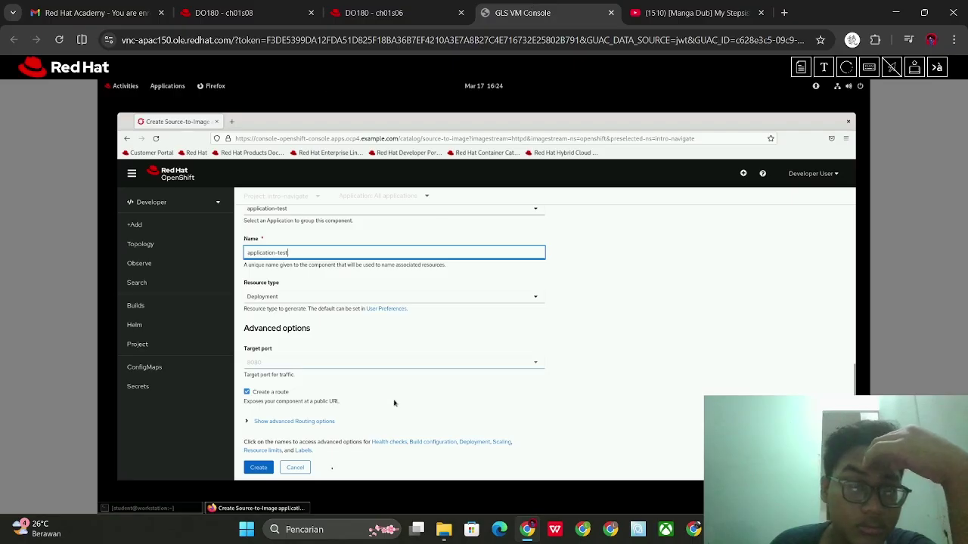
Create the application and open the application-test deployment's details in Topology
{"action": "left_click", "coordinate": [257, 467]}
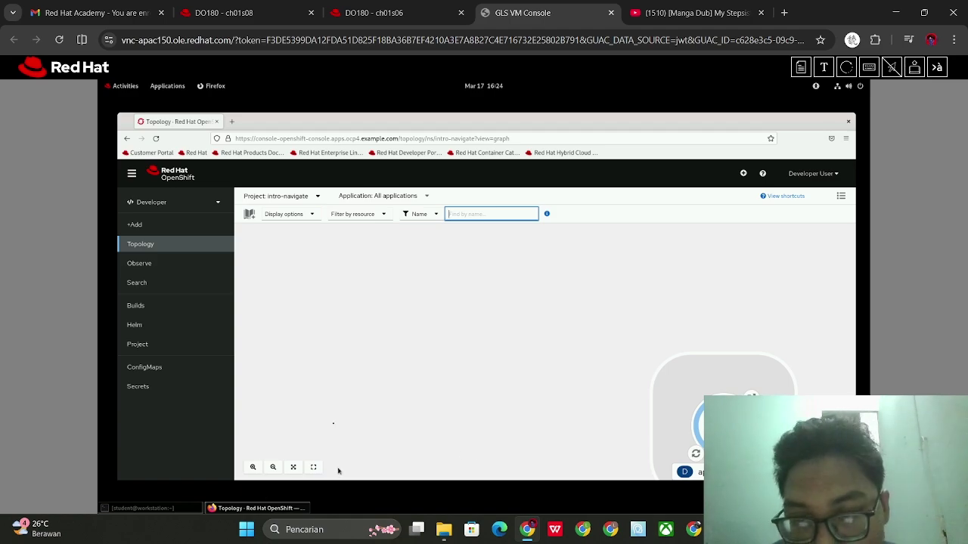
{"action": "scroll", "coordinate": [590, 396], "scroll_direction": "down", "scroll_amount": 1}
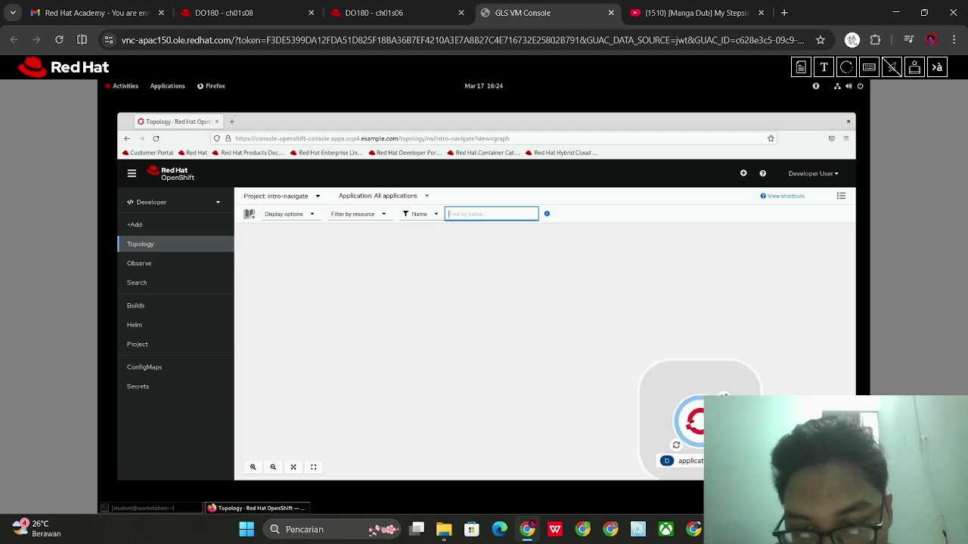
{"action": "left_click_drag", "start_coordinate": [697, 401], "coordinate": [548, 318]}
{"action": "left_click", "coordinate": [554, 380]}
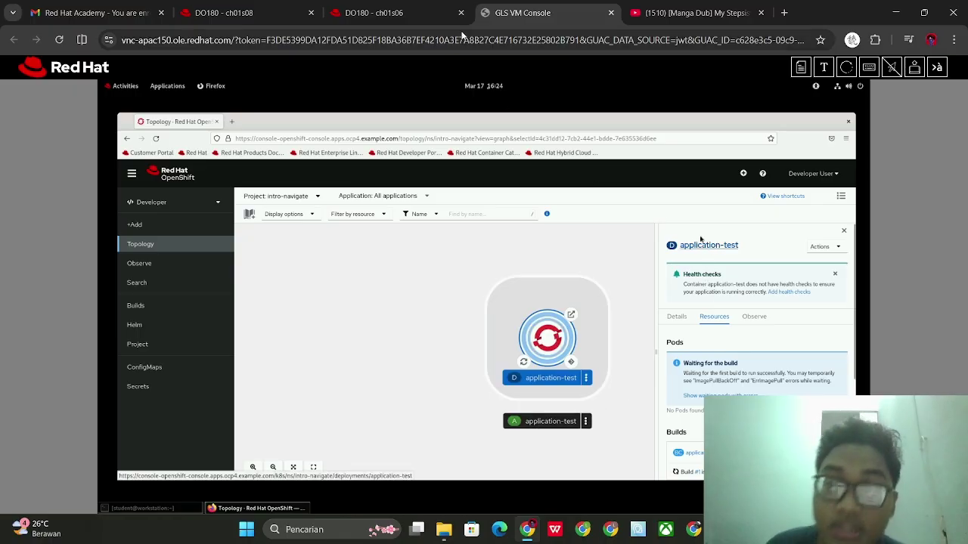
Scroll the course instructions down to find the next step
{"action": "left_click", "coordinate": [362, 6]}
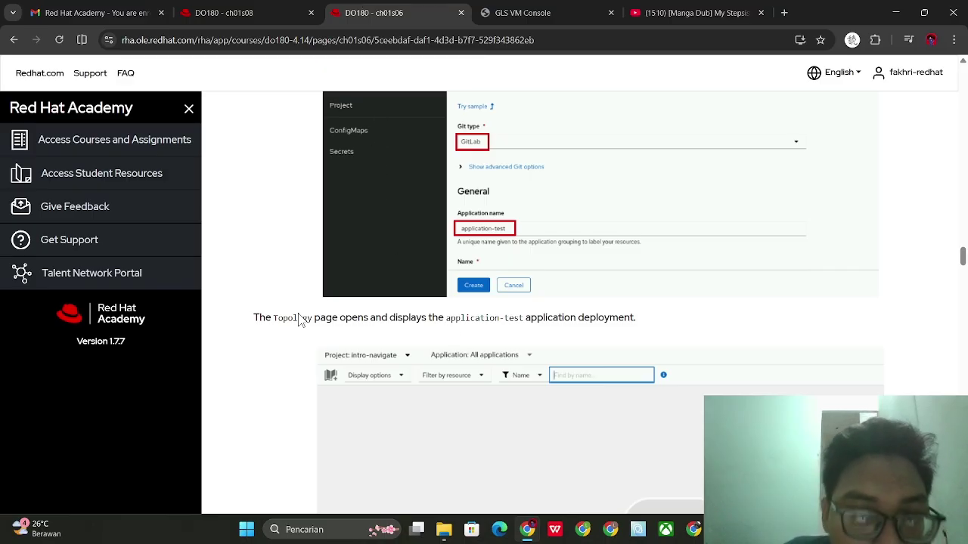
{"action": "scroll", "coordinate": [302, 320], "scroll_direction": "down", "scroll_amount": 2}
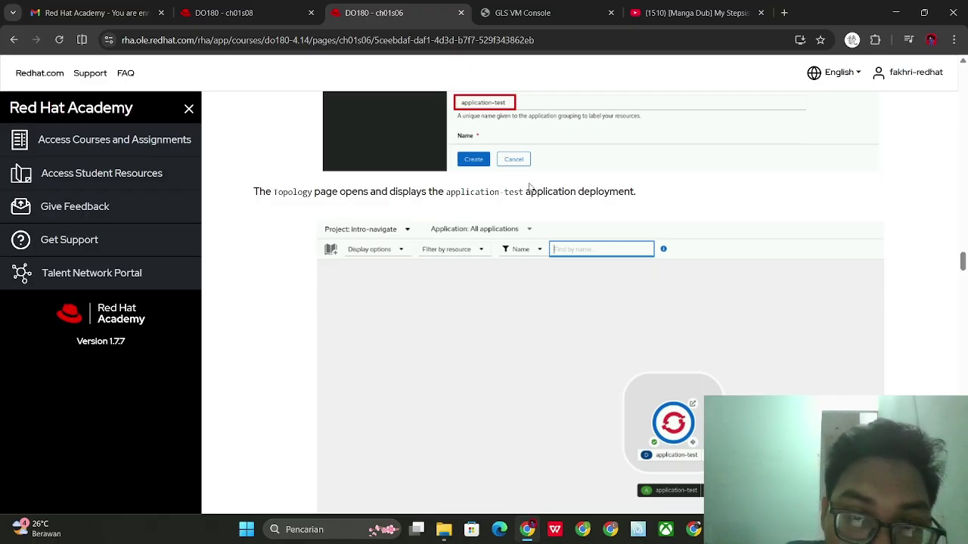
{"action": "scroll", "coordinate": [549, 186], "scroll_direction": "down", "scroll_amount": 2}
{"action": "scroll", "coordinate": [549, 186], "scroll_direction": "down", "scroll_amount": 2}
{"action": "left_click", "coordinate": [529, 13]}
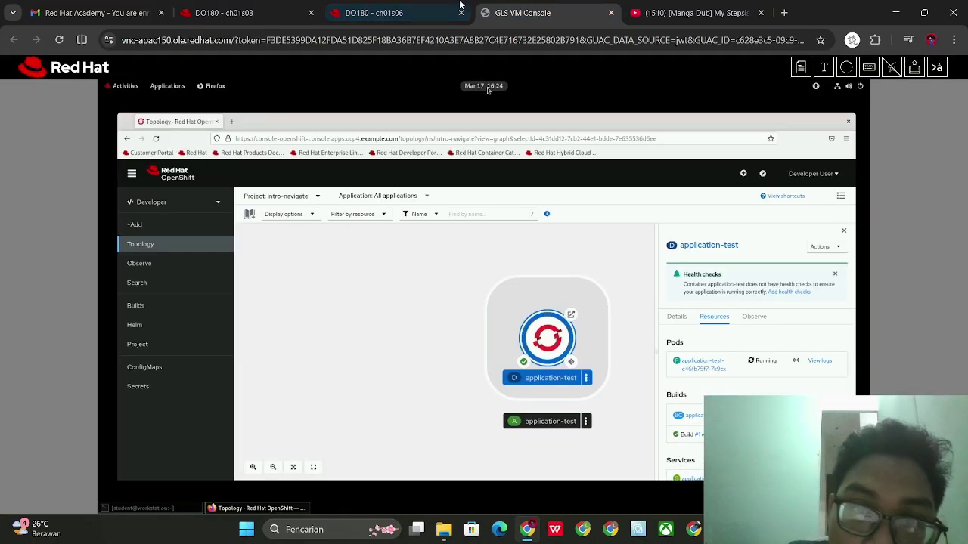
{"action": "left_click", "coordinate": [393, 13]}
{"action": "scroll", "coordinate": [428, 223], "scroll_direction": "down", "scroll_amount": 1}
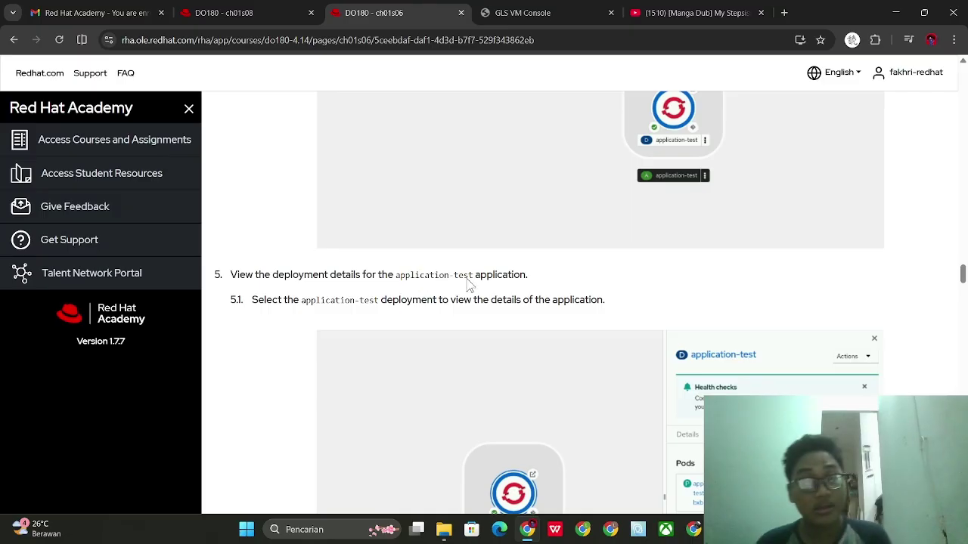
{"action": "left_click", "coordinate": [530, 13]}
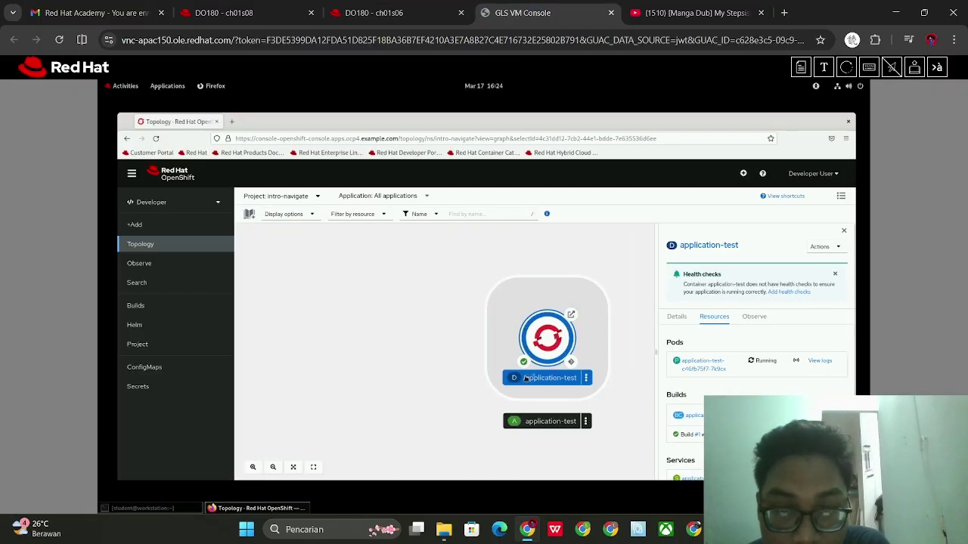
{"action": "left_click", "coordinate": [535, 378]}
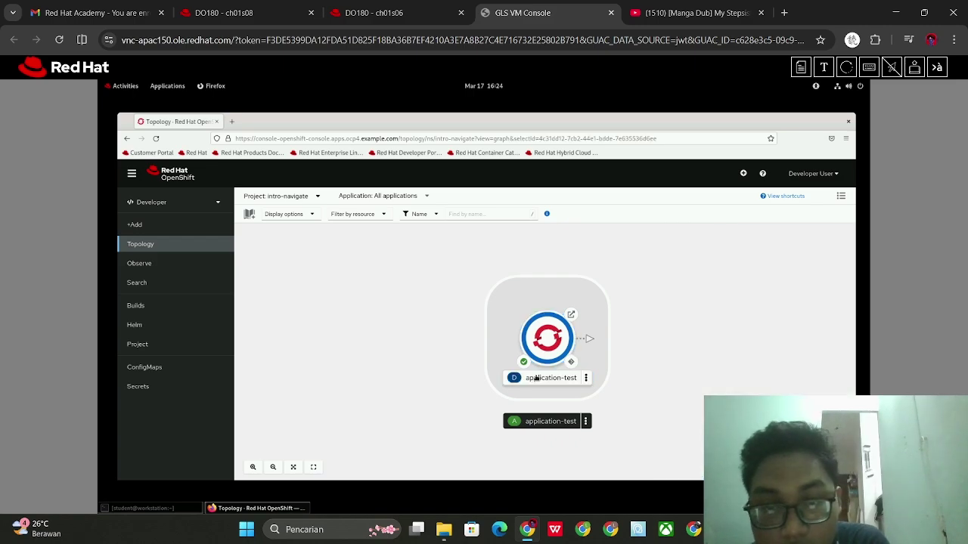
{"action": "left_click", "coordinate": [535, 378]}
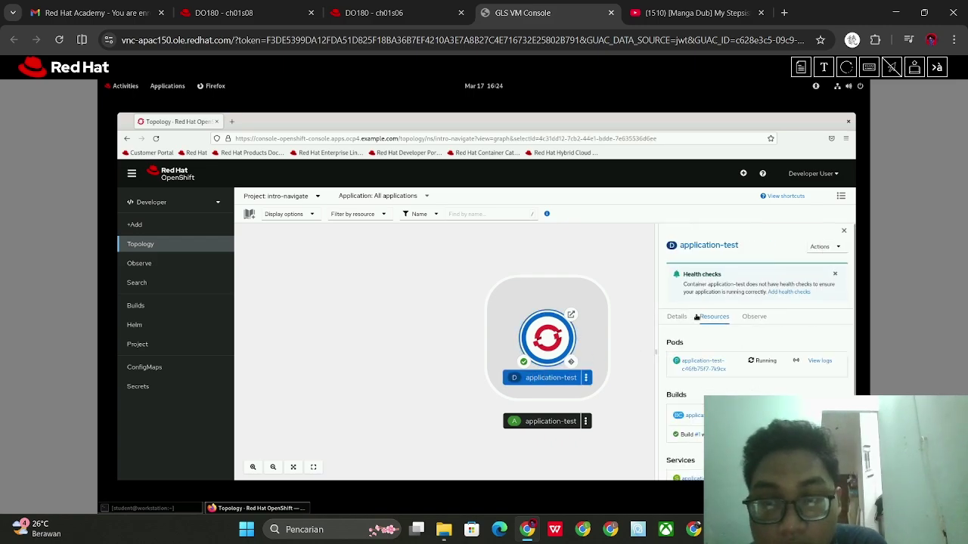
{"action": "left_click", "coordinate": [408, 6]}
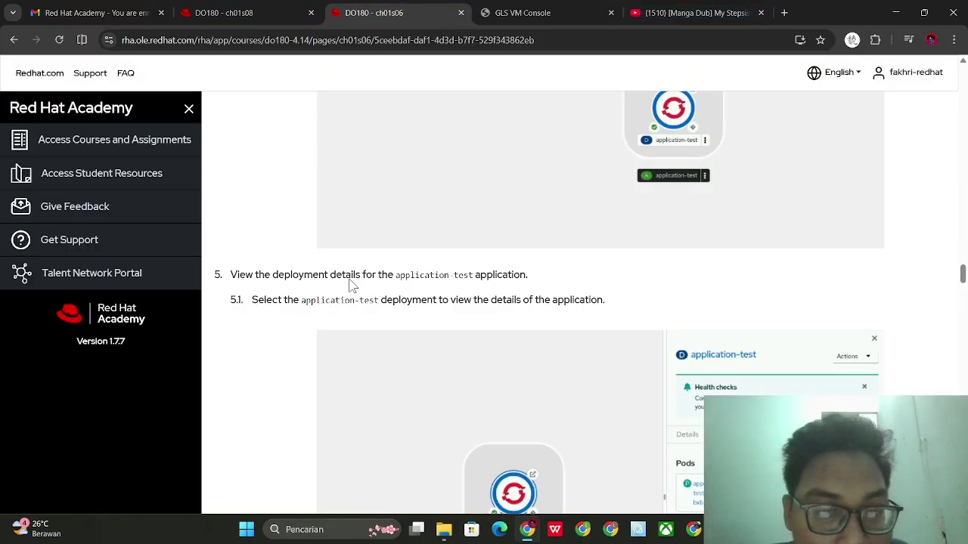
{"action": "scroll", "coordinate": [417, 313], "scroll_direction": "down", "scroll_amount": 1}
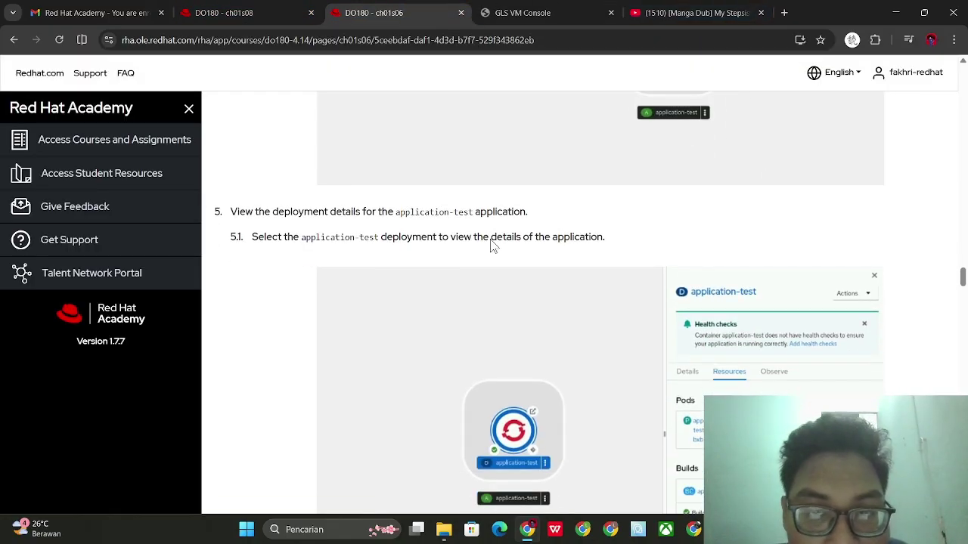
{"action": "scroll", "coordinate": [507, 237], "scroll_direction": "down", "scroll_amount": 3}
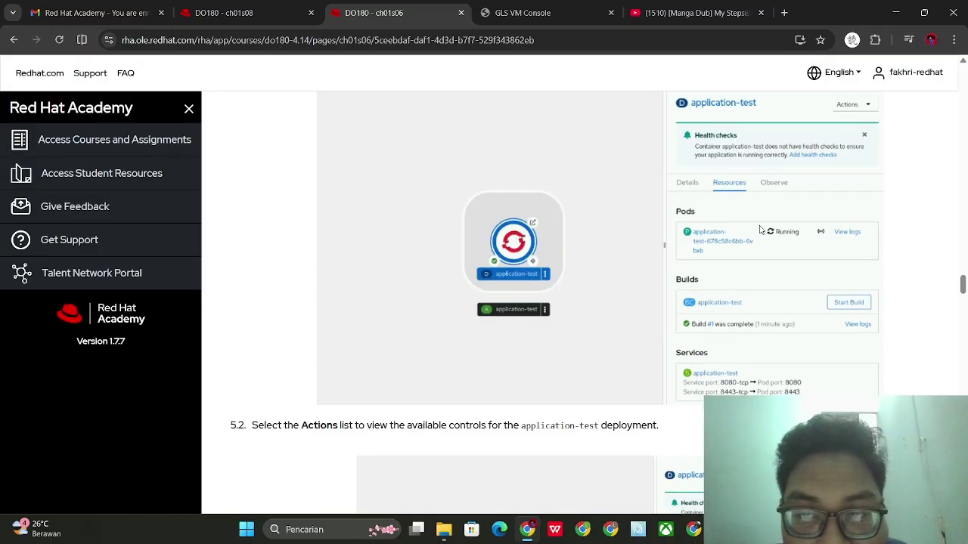
Read steps 5.2 and 6 on the course page, then return to the application-test topology view
{"action": "scroll", "coordinate": [780, 333], "scroll_direction": "down", "scroll_amount": 2}
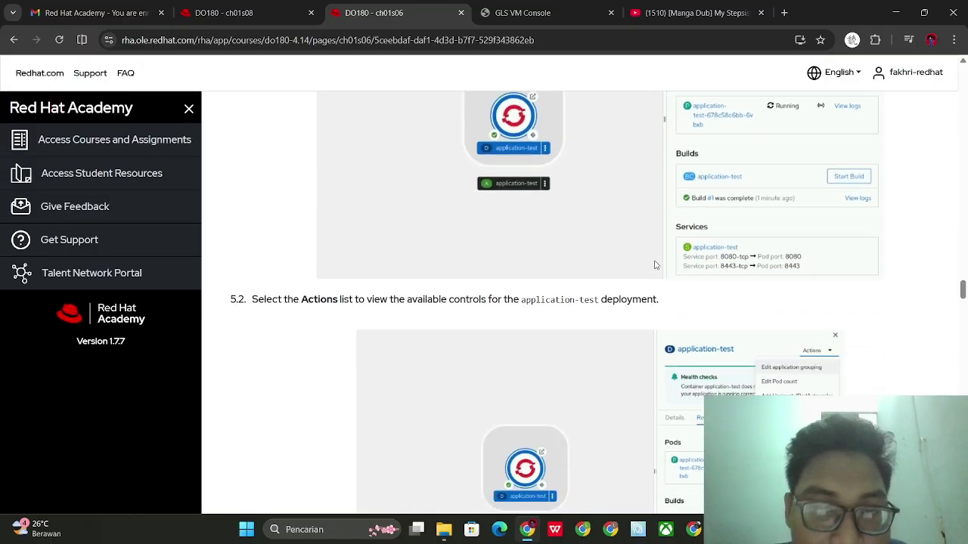
{"action": "scroll", "coordinate": [626, 295], "scroll_direction": "down", "scroll_amount": 4}
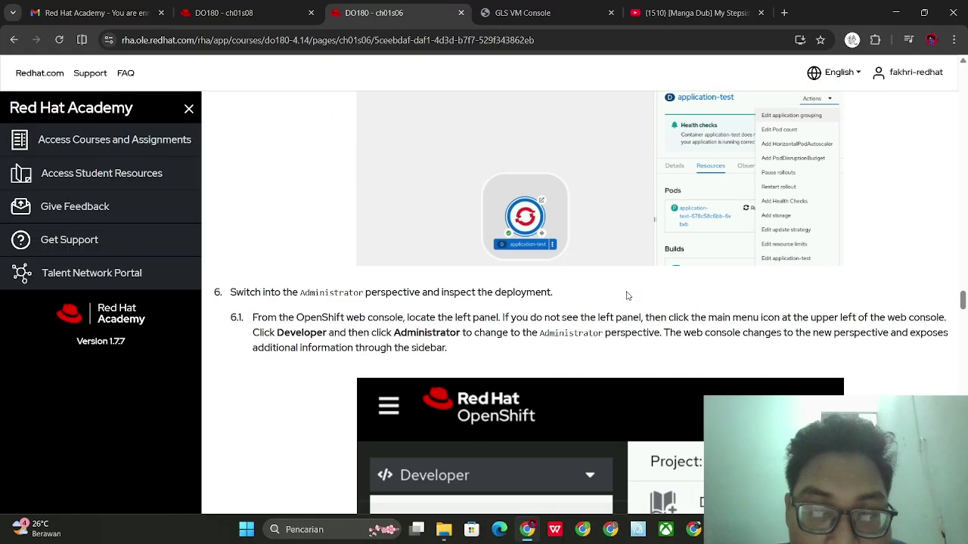
{"action": "scroll", "coordinate": [625, 294], "scroll_direction": "up", "scroll_amount": 3}
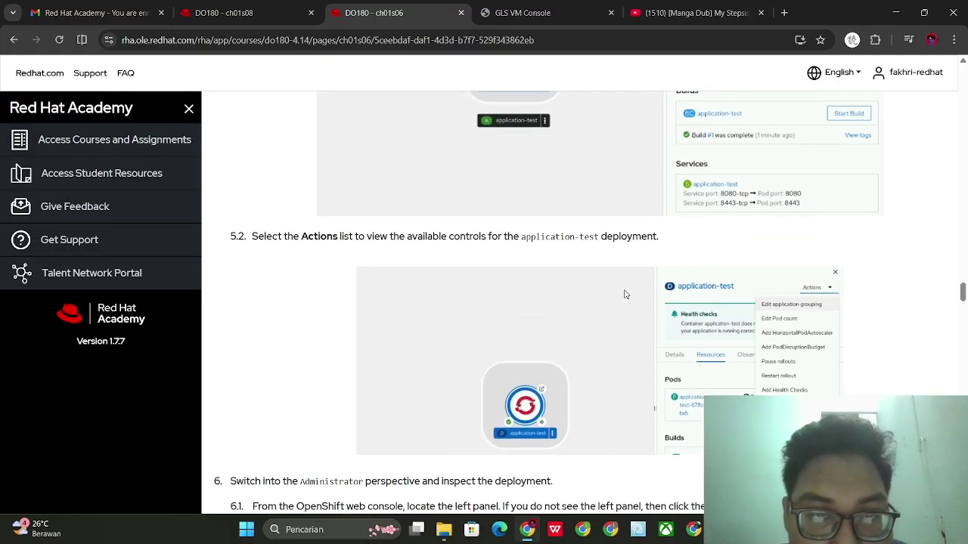
{"action": "left_click", "coordinate": [529, 11]}
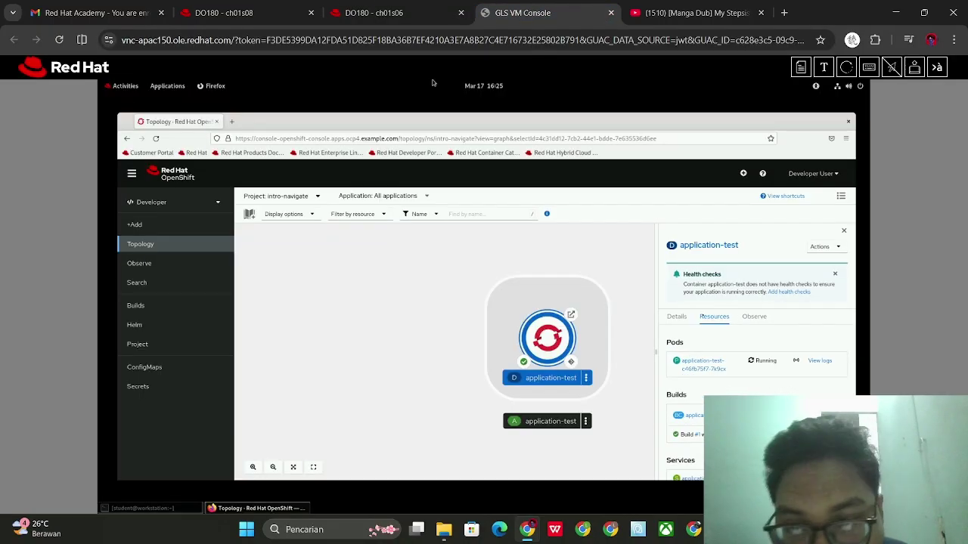
Show the application-test deployment's Actions list and compare it with step 5.2 in the course
{"action": "left_click", "coordinate": [823, 246]}
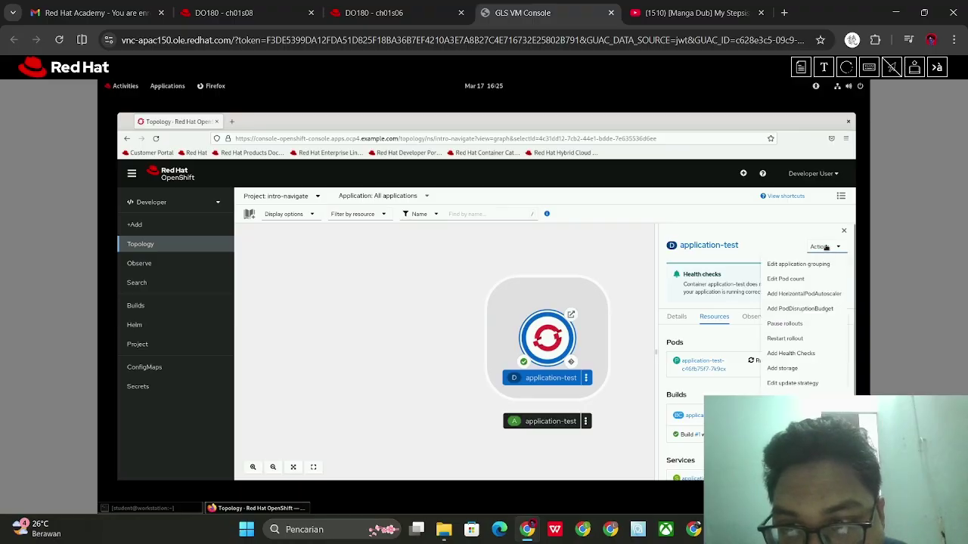
{"action": "left_click", "coordinate": [367, 12]}
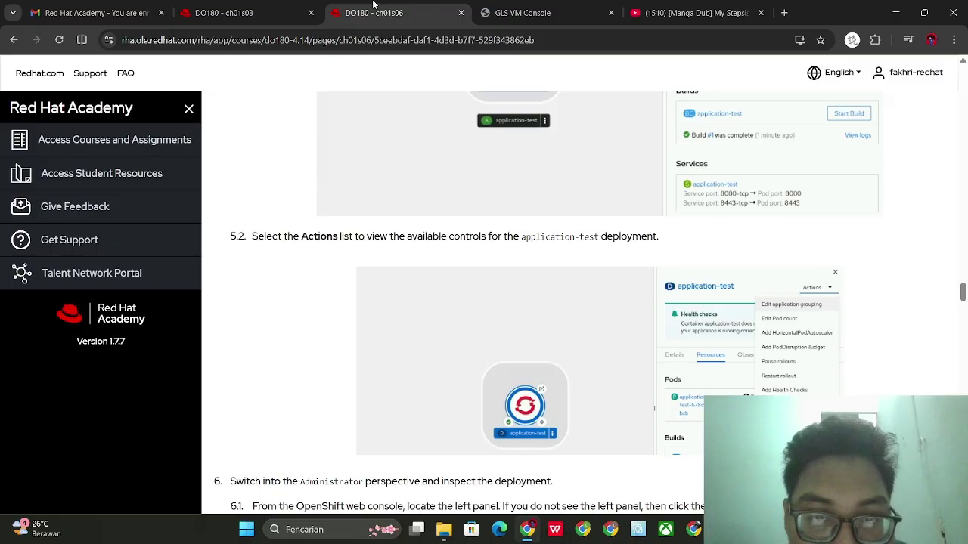
{"action": "left_click", "coordinate": [518, 12]}
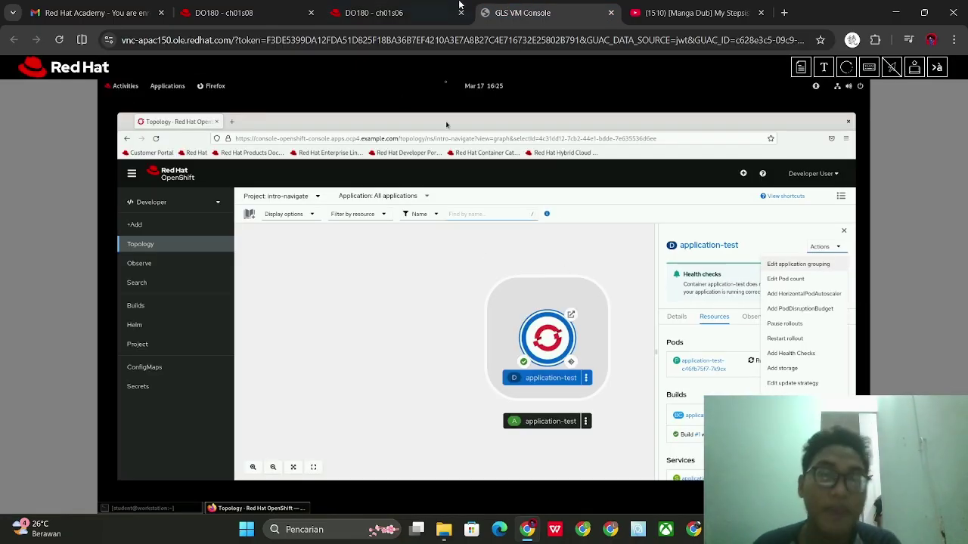
{"action": "left_click", "coordinate": [367, 12]}
Scroll up to the exercise Outcomes and select the text of its first two bullets
{"action": "scroll", "coordinate": [458, 270], "scroll_direction": "up", "scroll_amount": 10}
{"action": "scroll", "coordinate": [462, 266], "scroll_direction": "up", "scroll_amount": 15}
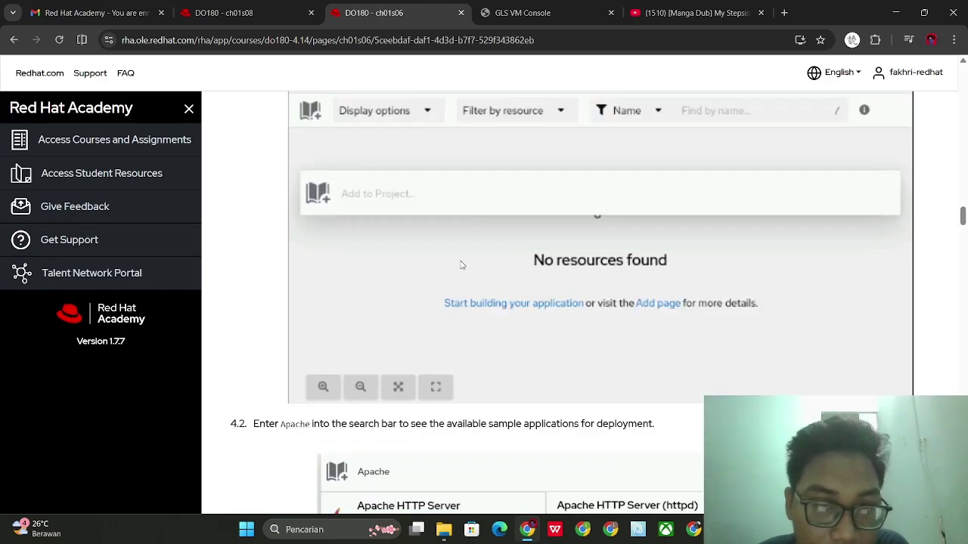
{"action": "scroll", "coordinate": [460, 260], "scroll_direction": "up", "scroll_amount": 15}
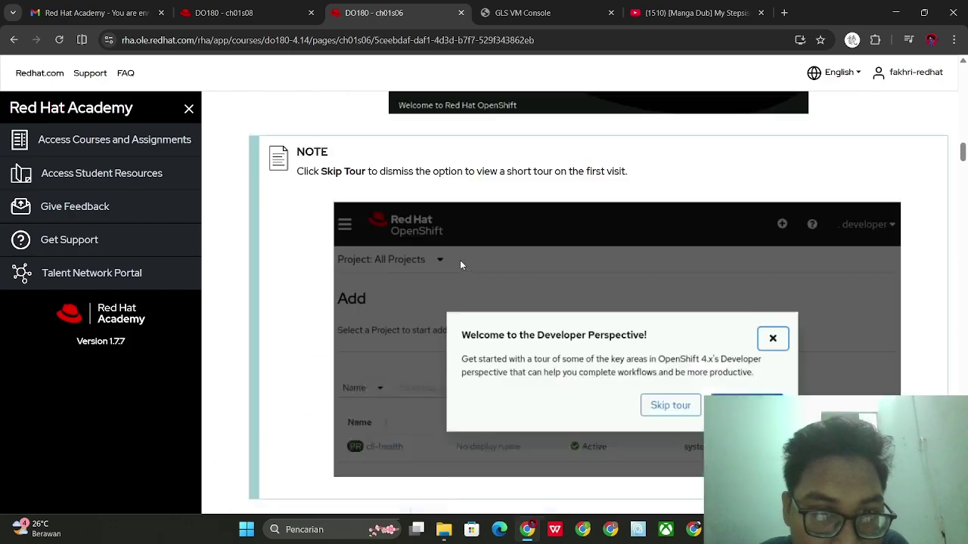
{"action": "scroll", "coordinate": [472, 252], "scroll_direction": "up", "scroll_amount": 4}
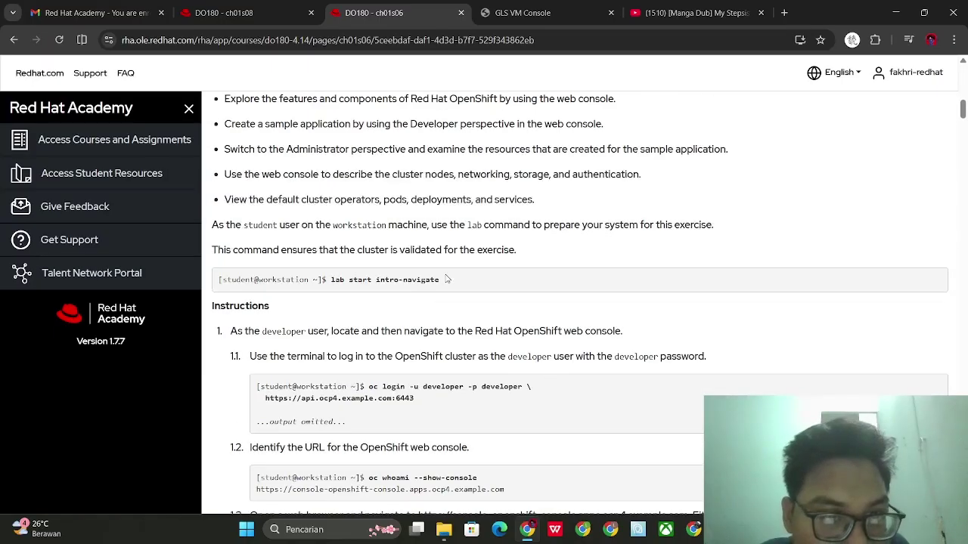
{"action": "left_click_drag", "start_coordinate": [237, 227], "coordinate": [434, 242]}
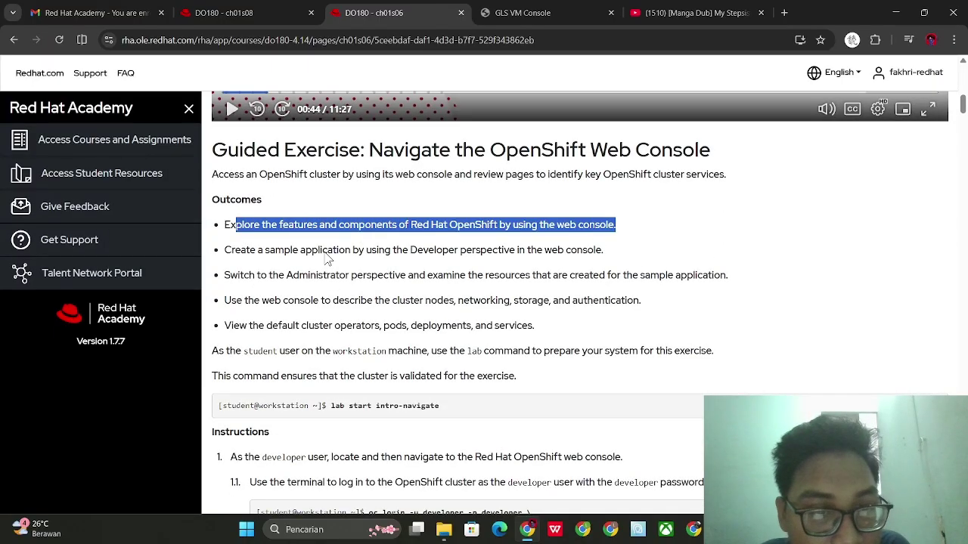
{"action": "left_click_drag", "start_coordinate": [231, 252], "coordinate": [520, 252]}
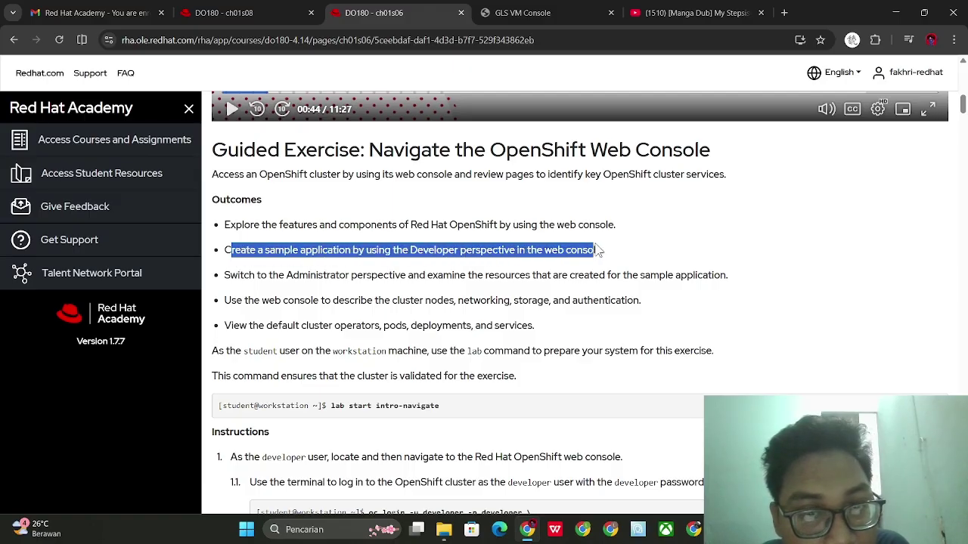
{"action": "left_click_drag", "start_coordinate": [598, 250], "coordinate": [609, 251]}
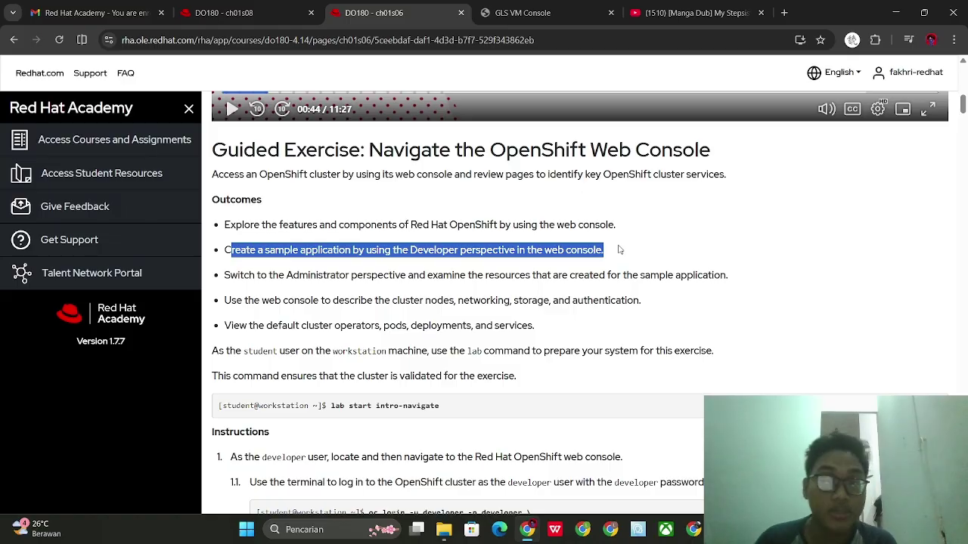
Find step 5.1 on the course page, then return to the OpenShift topology
{"action": "left_click", "coordinate": [556, 13]}
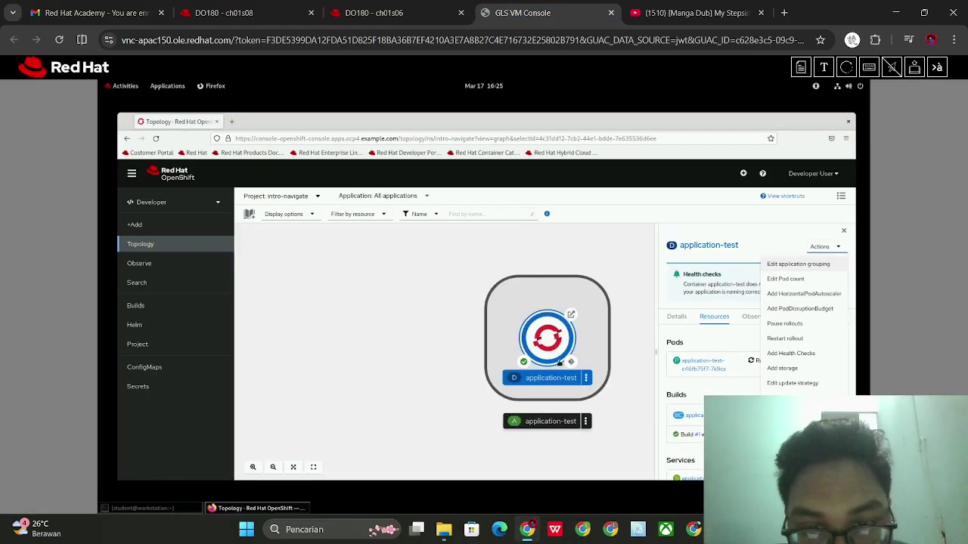
{"action": "left_click", "coordinate": [433, 18]}
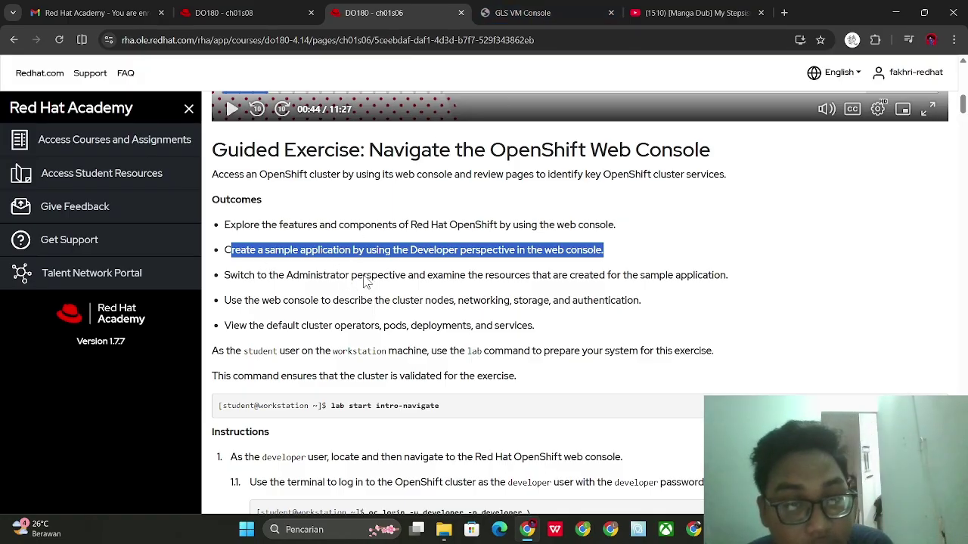
{"action": "scroll", "coordinate": [701, 306], "scroll_direction": "down", "scroll_amount": 20}
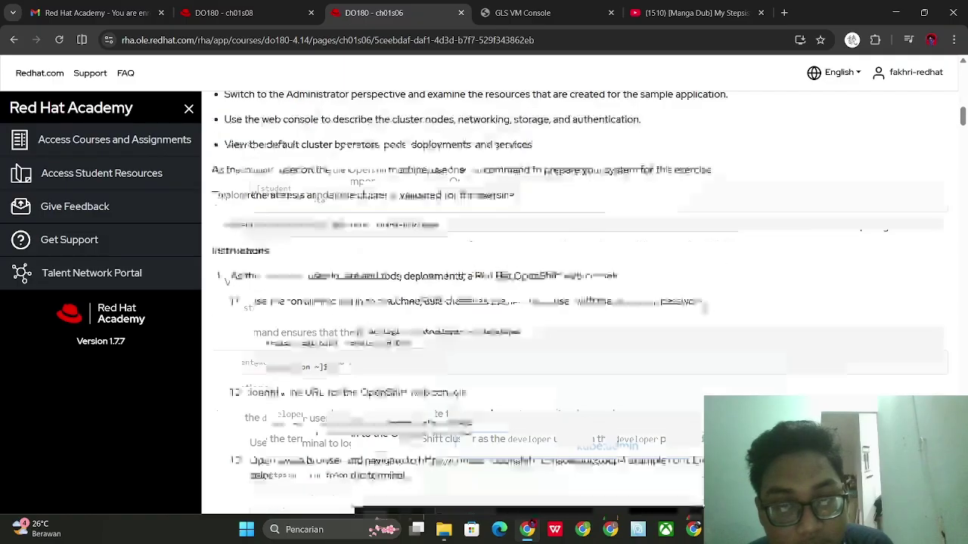
{"action": "scroll", "coordinate": [703, 299], "scroll_direction": "down", "scroll_amount": 10}
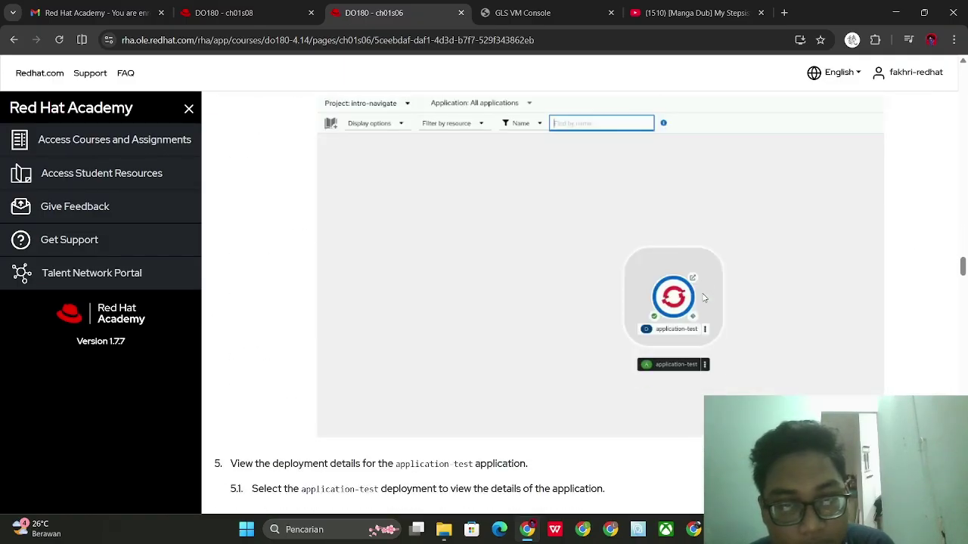
{"action": "scroll", "coordinate": [597, 298], "scroll_direction": "down", "scroll_amount": 8}
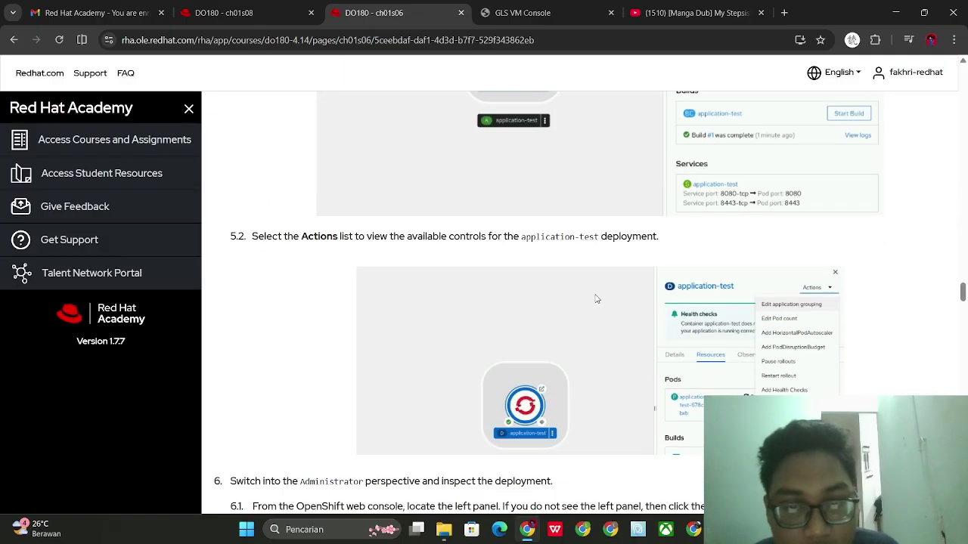
{"action": "scroll", "coordinate": [573, 267], "scroll_direction": "down", "scroll_amount": 1}
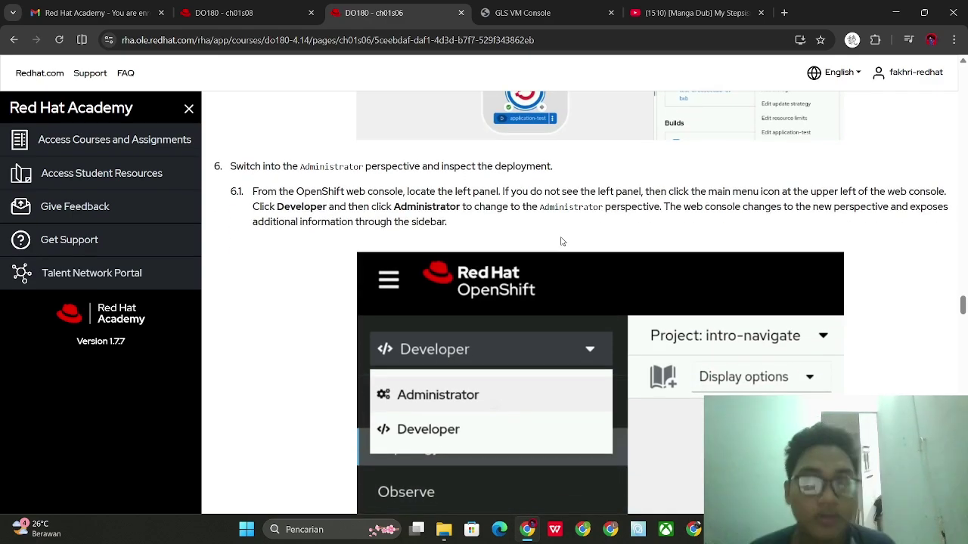
{"action": "scroll", "coordinate": [454, 227], "scroll_direction": "up", "scroll_amount": 6}
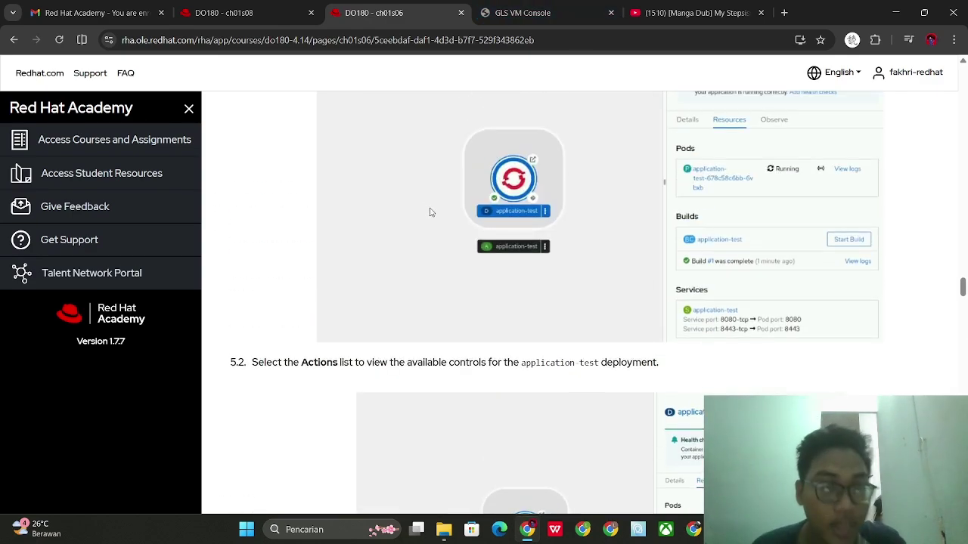
{"action": "scroll", "coordinate": [517, 231], "scroll_direction": "up", "scroll_amount": 1}
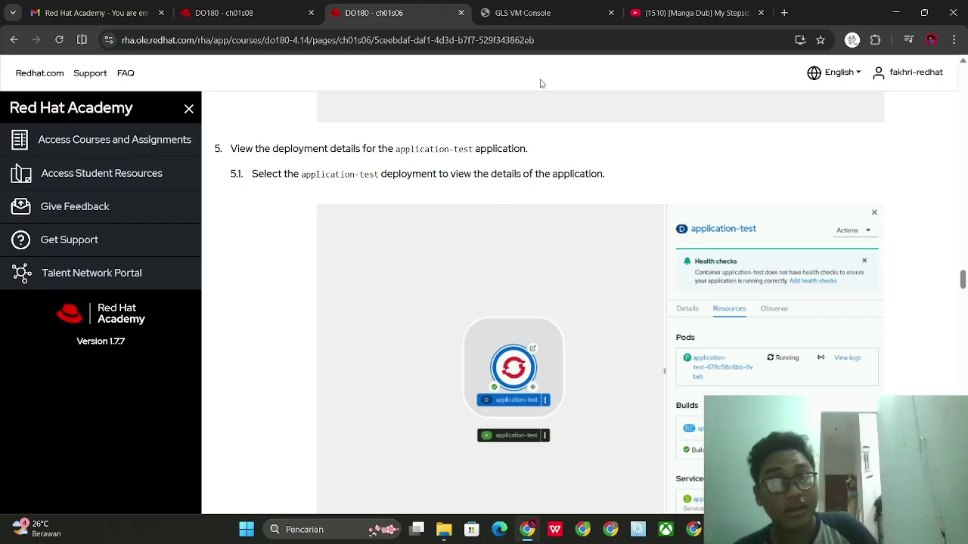
{"action": "left_click", "coordinate": [538, 6]}
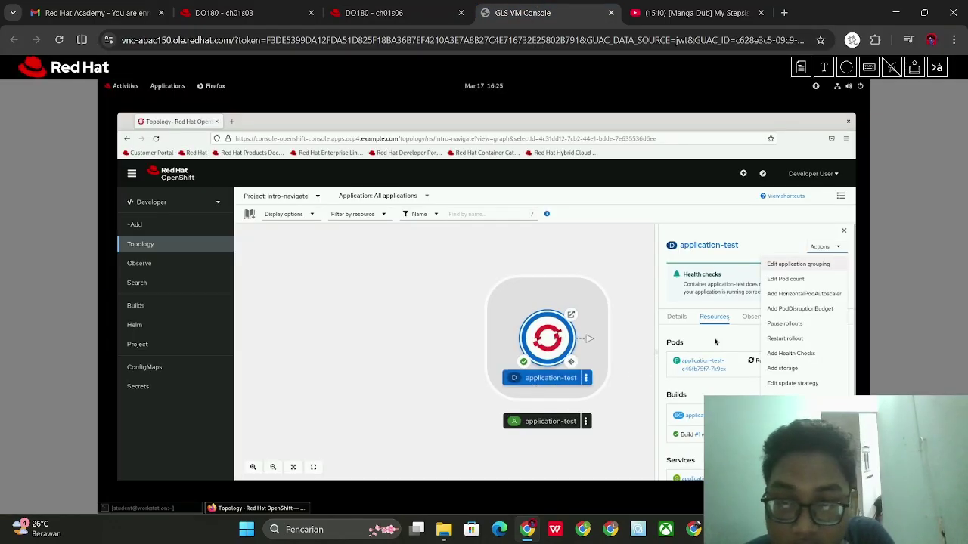
Browse the application-test panel's Details, Resources and Observe tabs, ending on the CPU metrics
{"action": "left_click", "coordinate": [734, 287]}
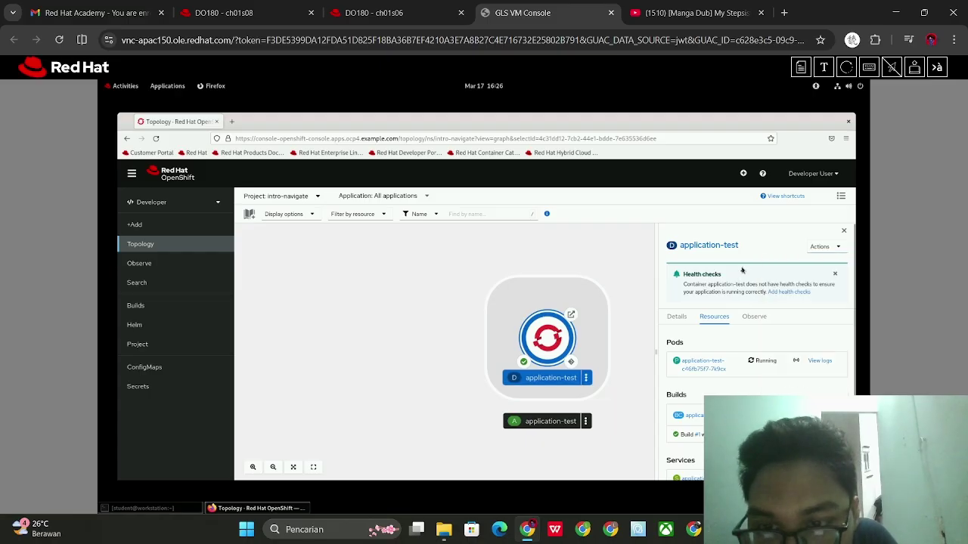
{"action": "left_click", "coordinate": [677, 317]}
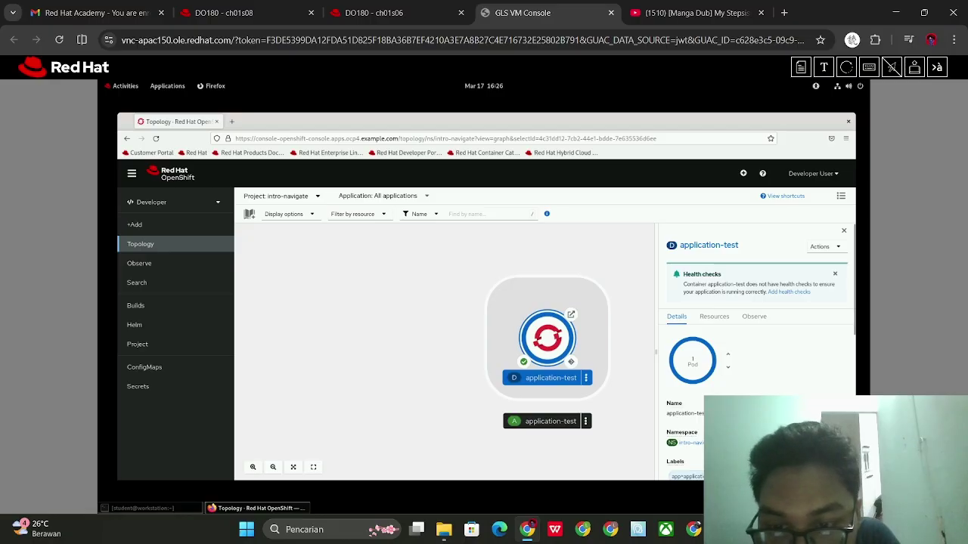
{"action": "scroll", "coordinate": [782, 341], "scroll_direction": "down", "scroll_amount": 10}
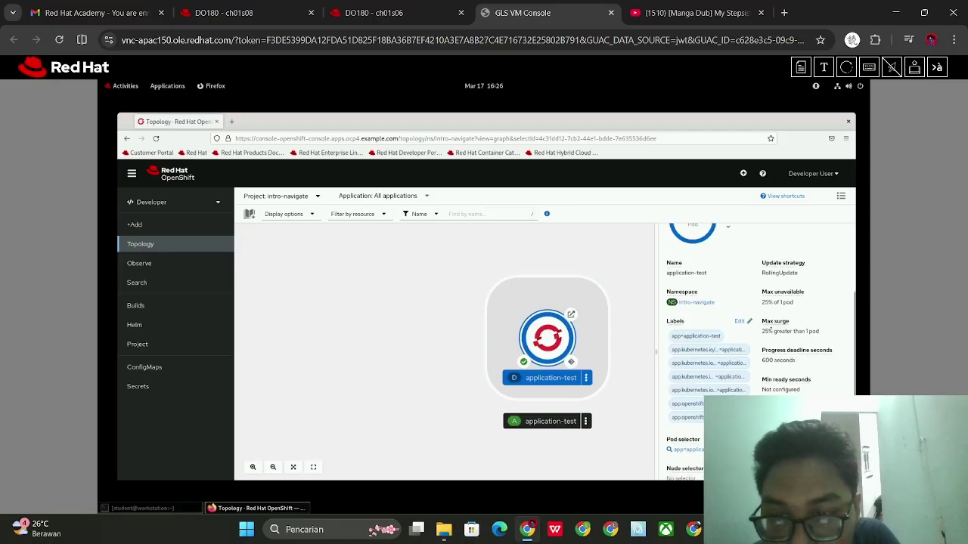
{"action": "scroll", "coordinate": [778, 332], "scroll_direction": "up", "scroll_amount": 10}
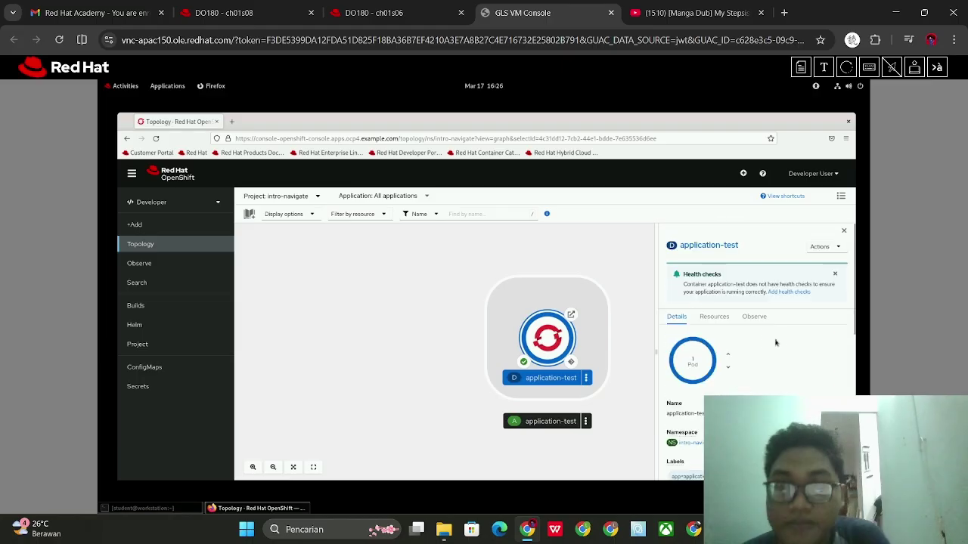
{"action": "left_click", "coordinate": [714, 316]}
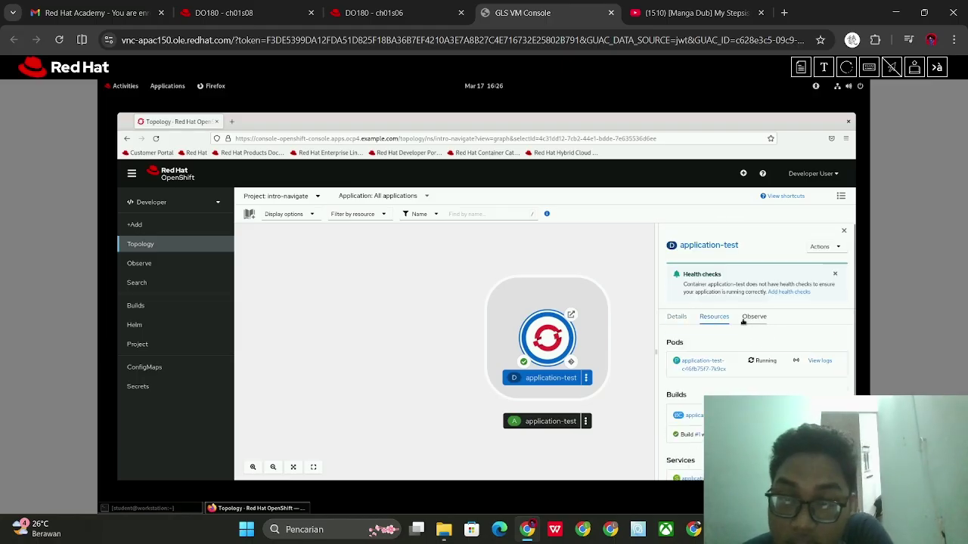
{"action": "left_click", "coordinate": [753, 316]}
{"action": "left_click", "coordinate": [678, 316]}
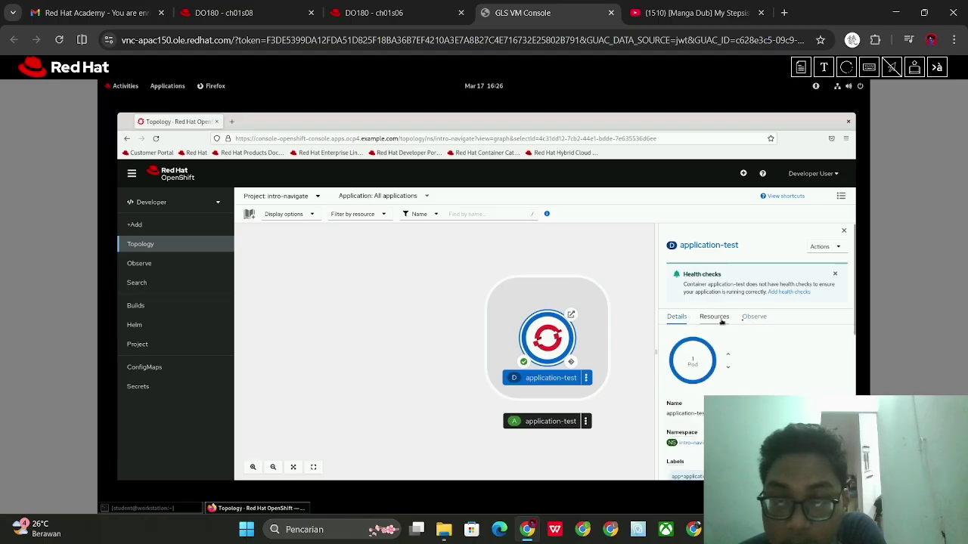
{"action": "left_click", "coordinate": [753, 316]}
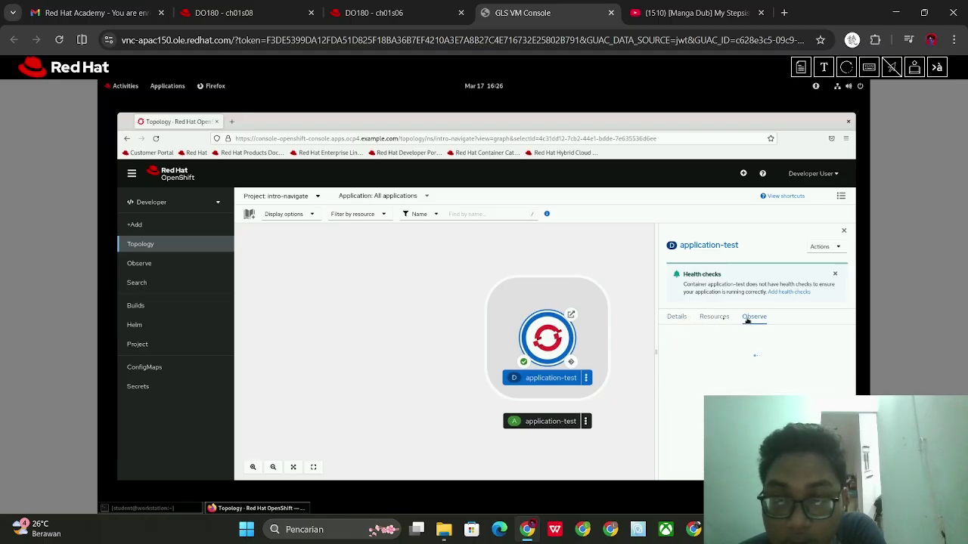
Open and close the deployment's Actions list, then go back to the course page
{"action": "left_click", "coordinate": [820, 248]}
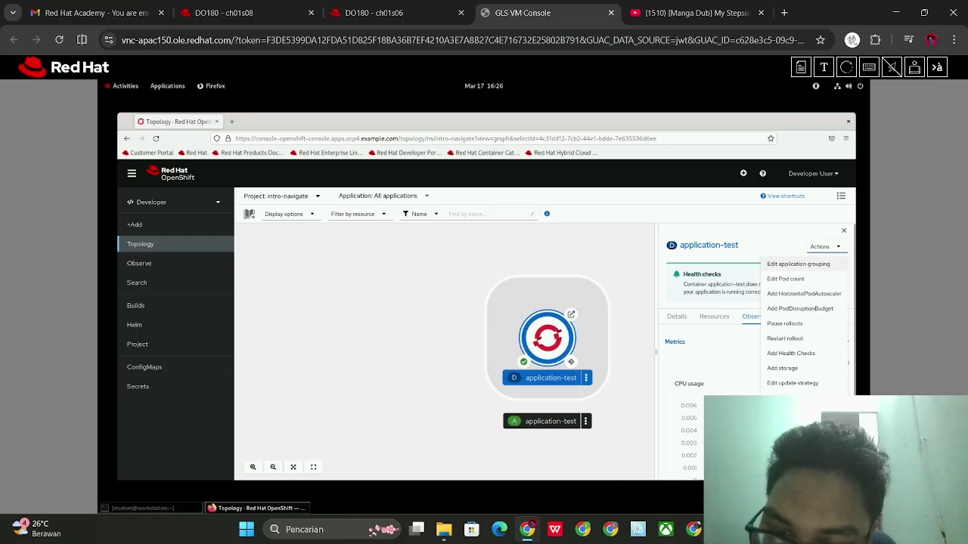
{"action": "left_click", "coordinate": [754, 244]}
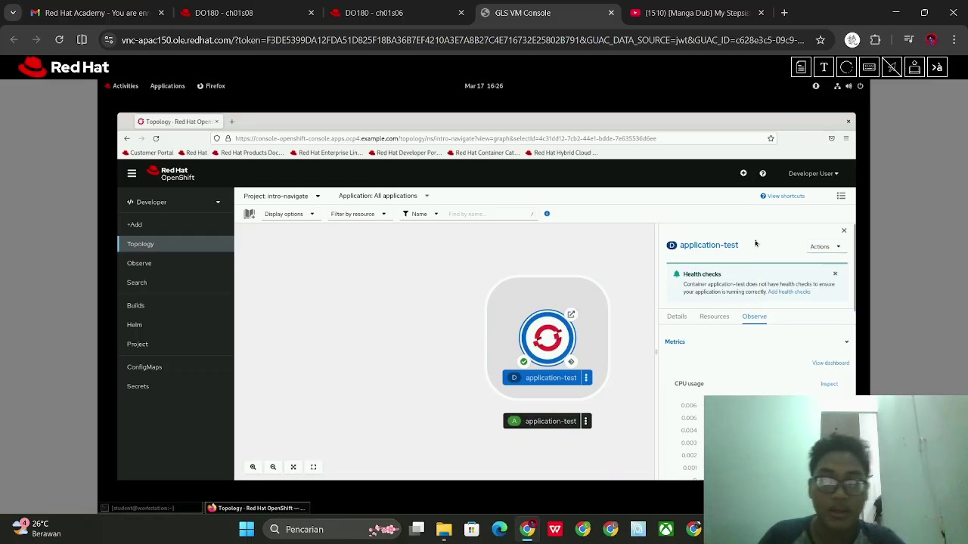
{"action": "left_click", "coordinate": [383, 6]}
Scroll the course page to step 6.1 on switching to the Administrator perspective
{"action": "scroll", "coordinate": [466, 242], "scroll_direction": "down", "scroll_amount": 10}
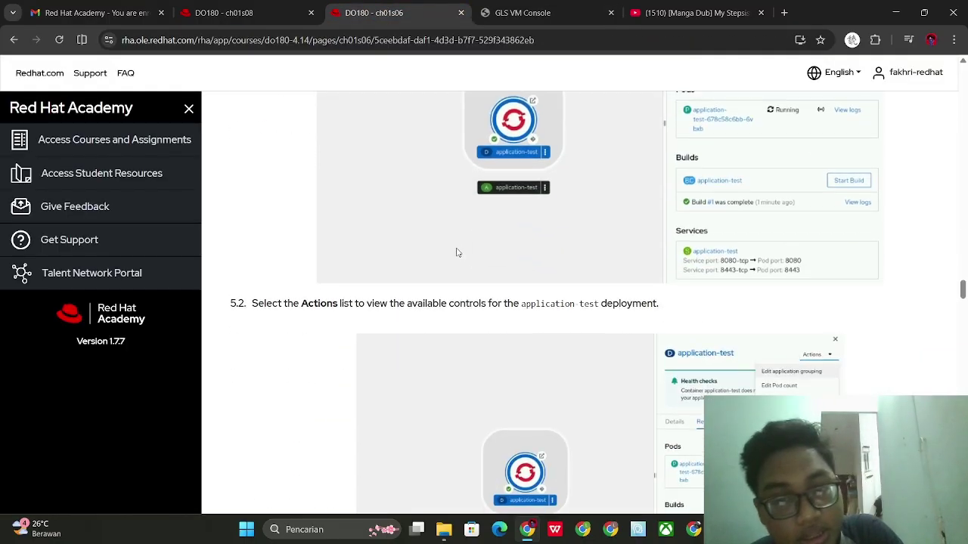
{"action": "scroll", "coordinate": [453, 249], "scroll_direction": "down", "scroll_amount": 1}
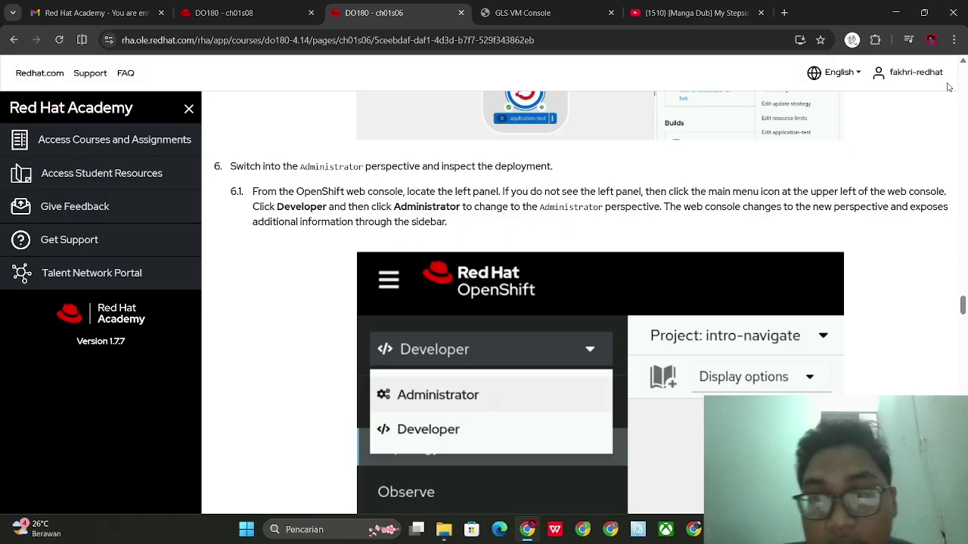
Switch the OpenShift console from the Developer to the Administrator perspective
{"action": "left_click", "coordinate": [580, 7]}
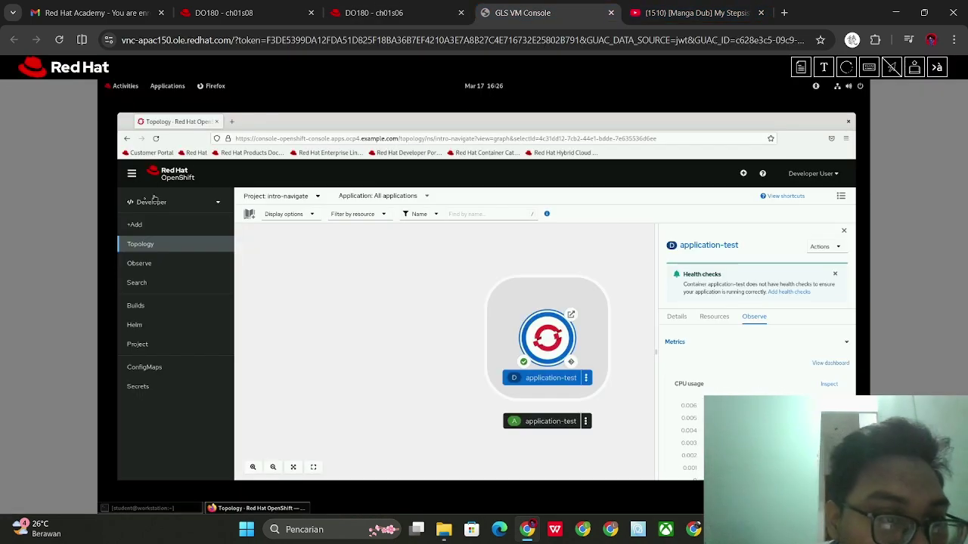
{"action": "left_click", "coordinate": [132, 174]}
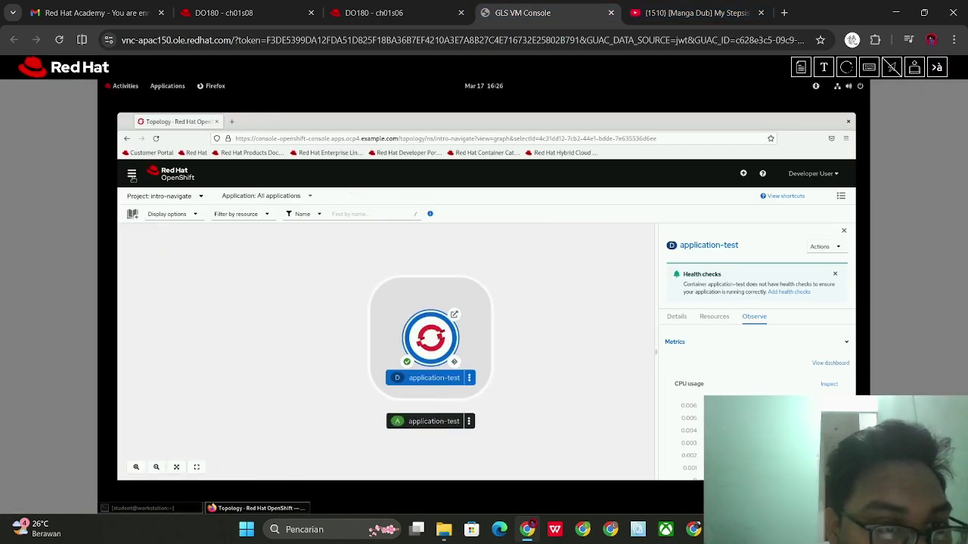
{"action": "left_click", "coordinate": [131, 174]}
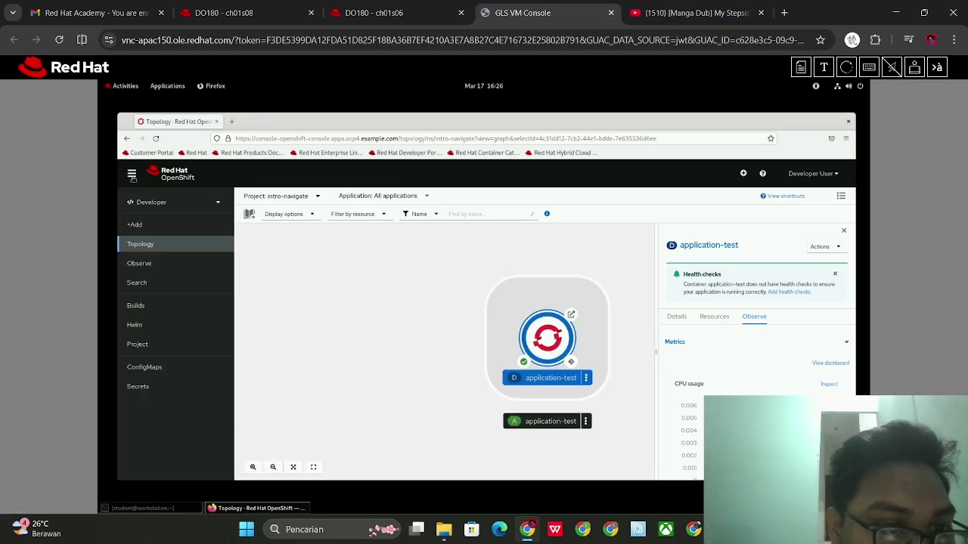
{"action": "left_click", "coordinate": [158, 204]}
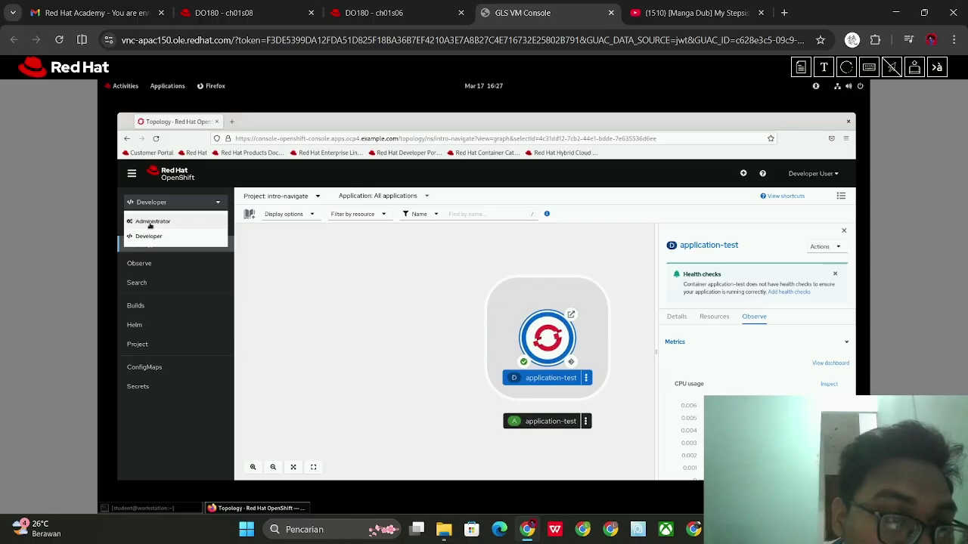
{"action": "left_click", "coordinate": [152, 222]}
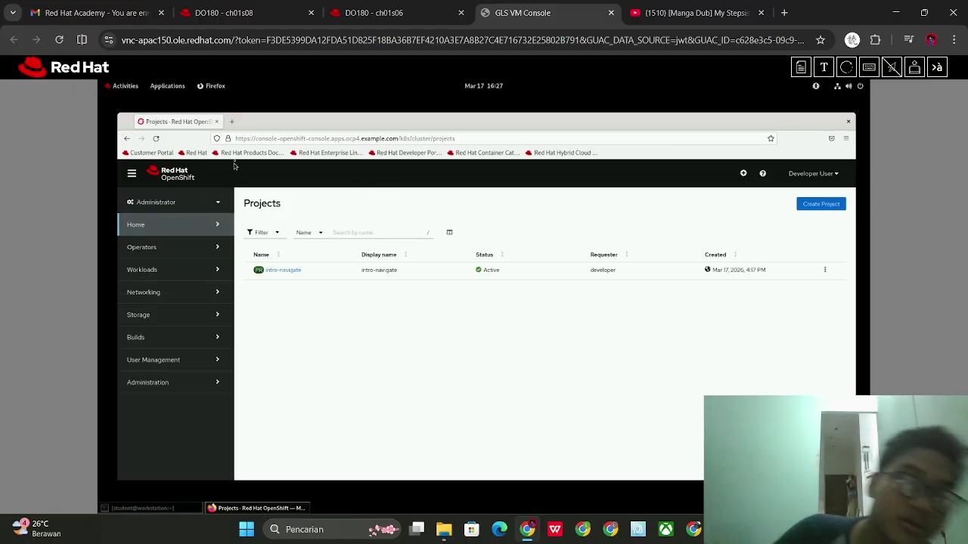
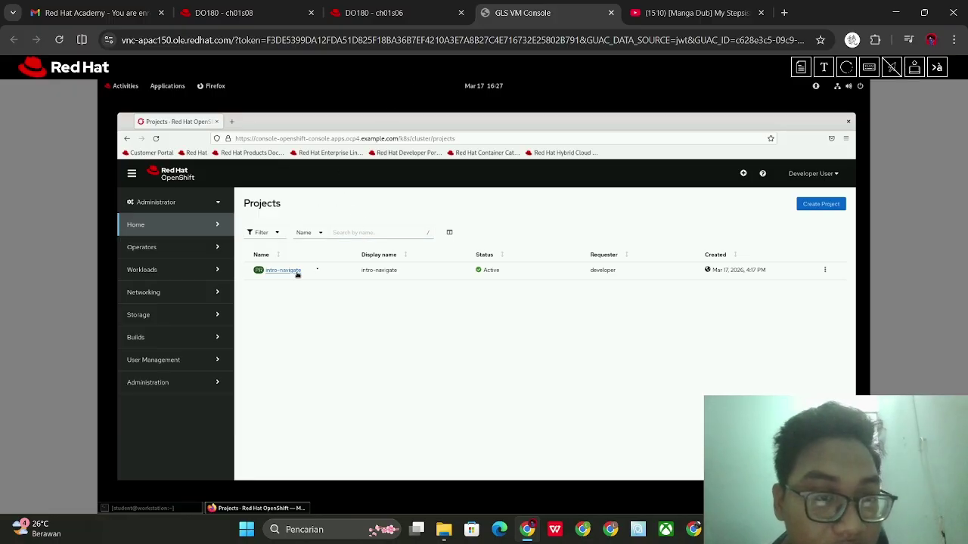
Check the course instructions, then open the intro-navigate project in the console
{"action": "left_click", "coordinate": [409, 13]}
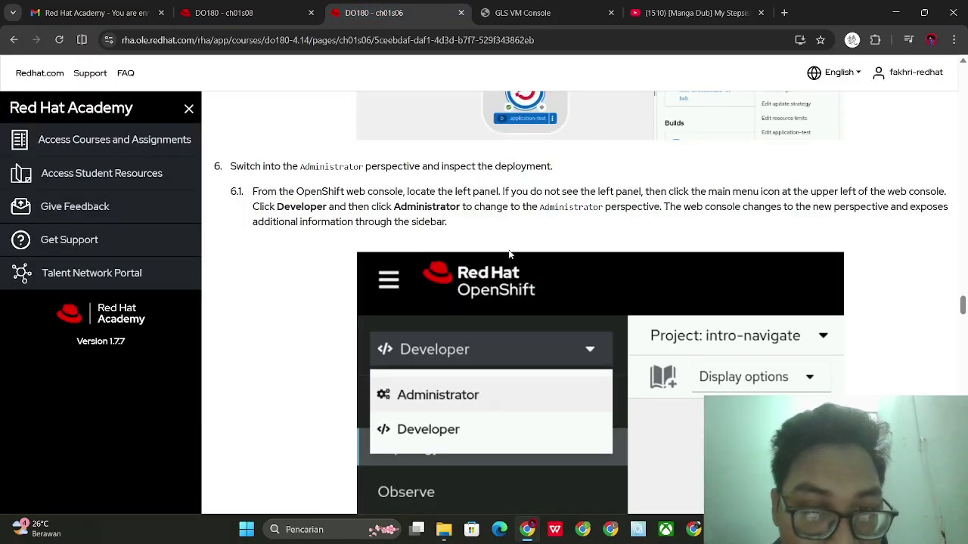
{"action": "scroll", "coordinate": [510, 255], "scroll_direction": "down", "scroll_amount": 6}
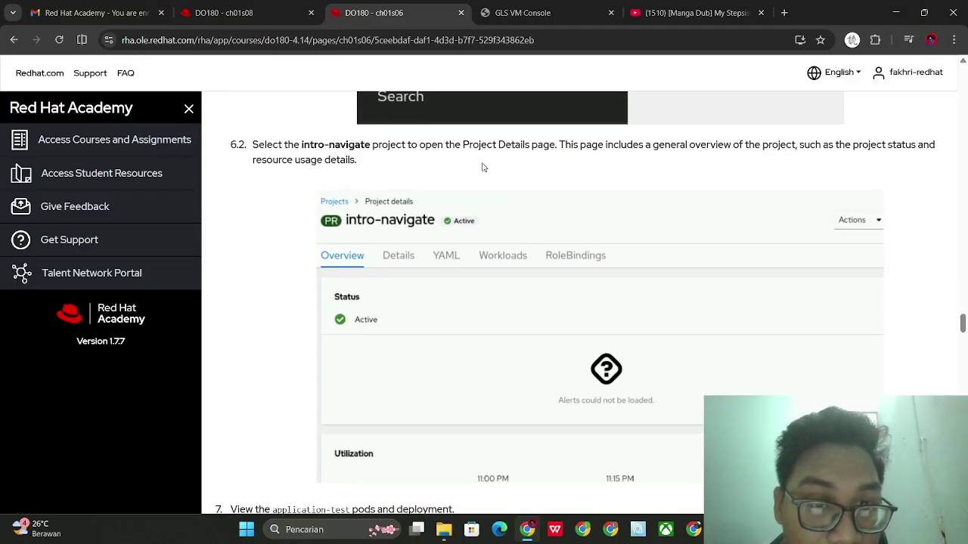
{"action": "left_click", "coordinate": [540, 9]}
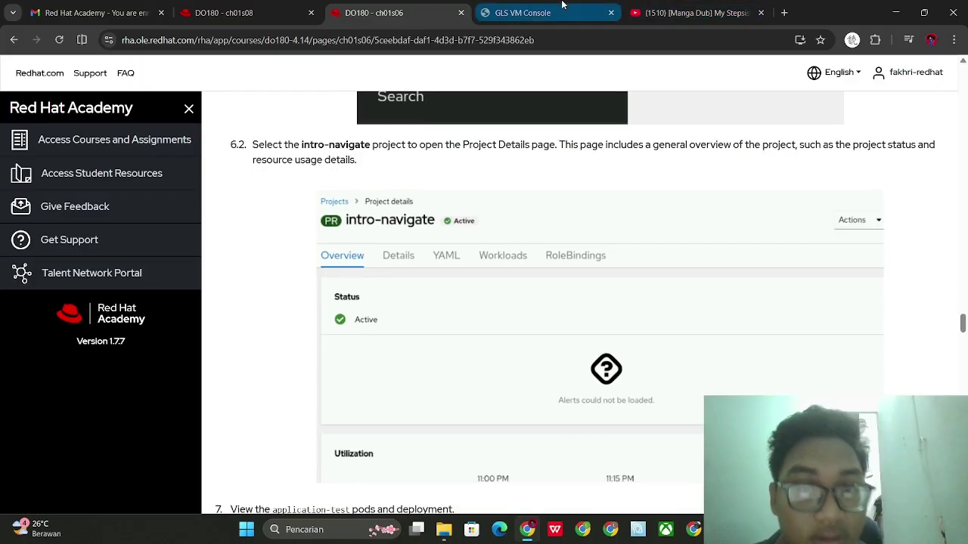
{"action": "left_click", "coordinate": [285, 271]}
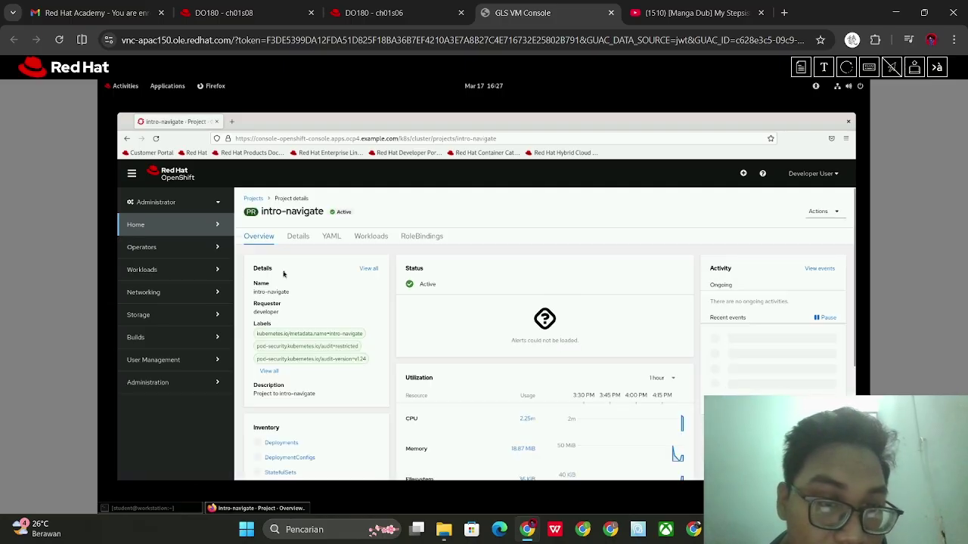
Compare with the course and view intro-navigate's Details: name, labels, annotations, status and requester
{"action": "left_click", "coordinate": [379, 12]}
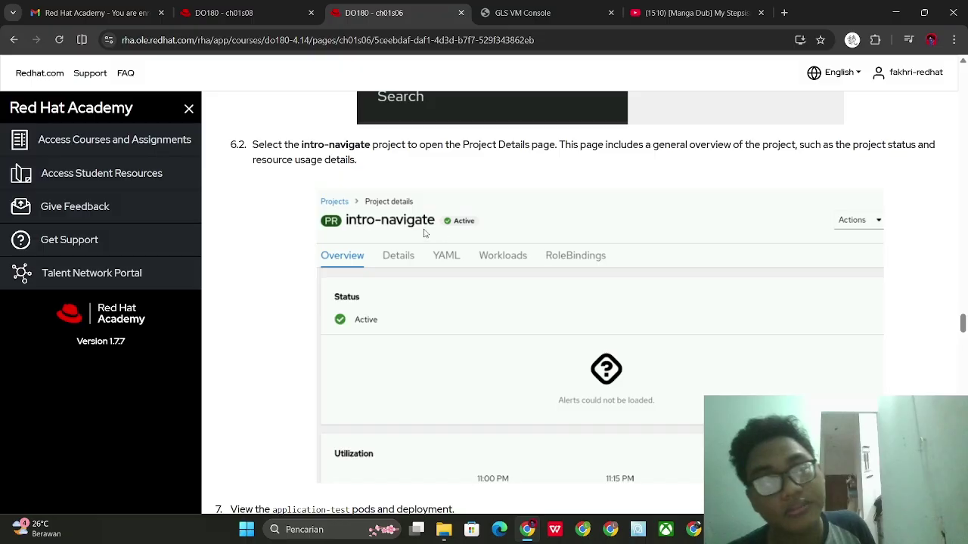
{"action": "left_click", "coordinate": [519, 9]}
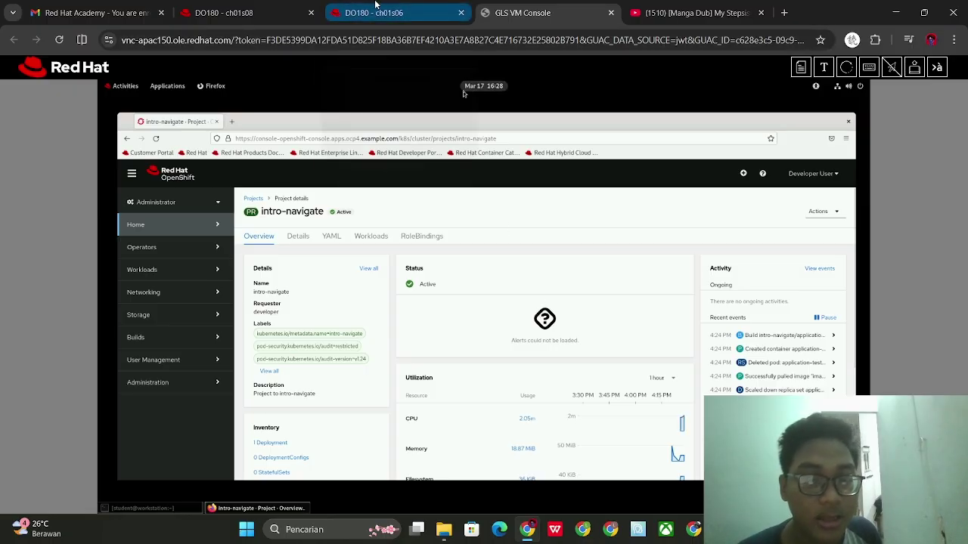
{"action": "left_click", "coordinate": [376, 7]}
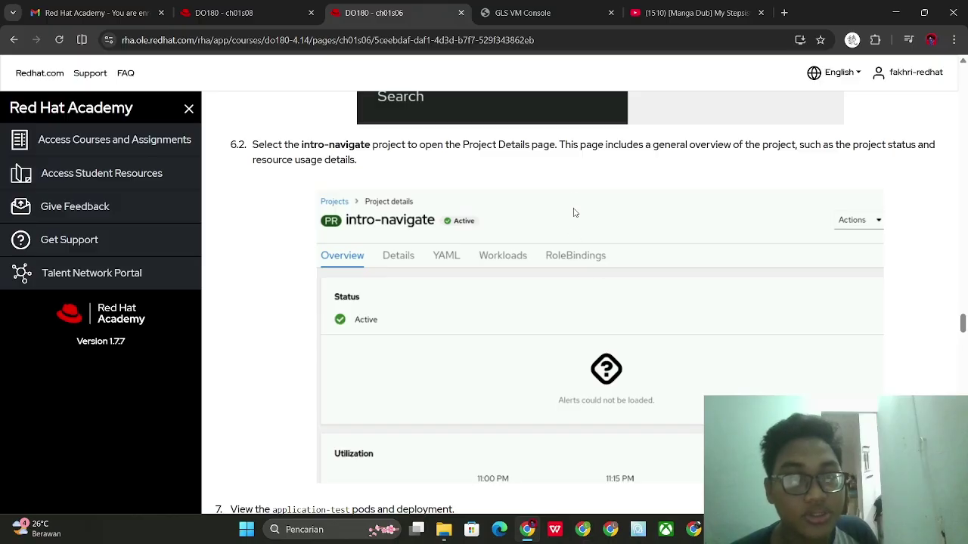
{"action": "scroll", "coordinate": [574, 214], "scroll_direction": "down", "scroll_amount": 1}
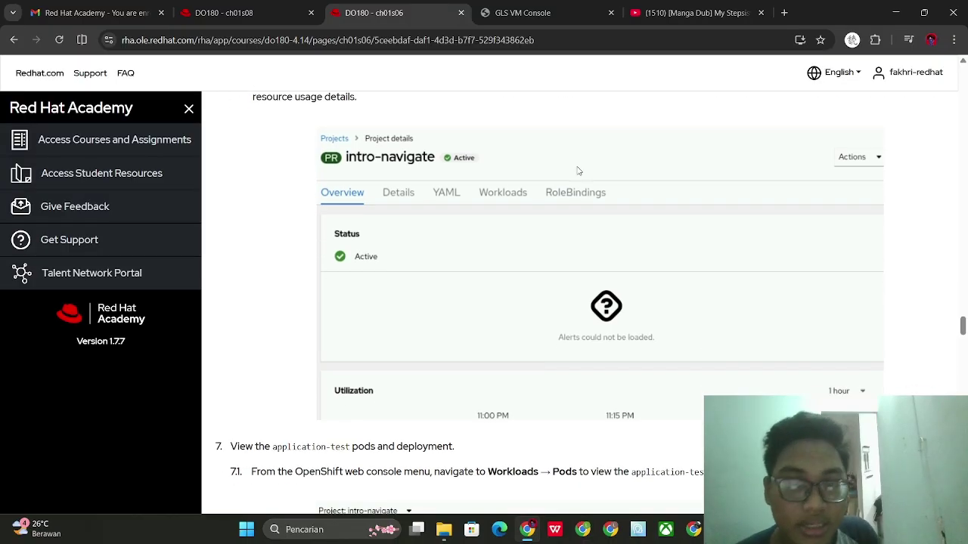
{"action": "left_click", "coordinate": [530, 13]}
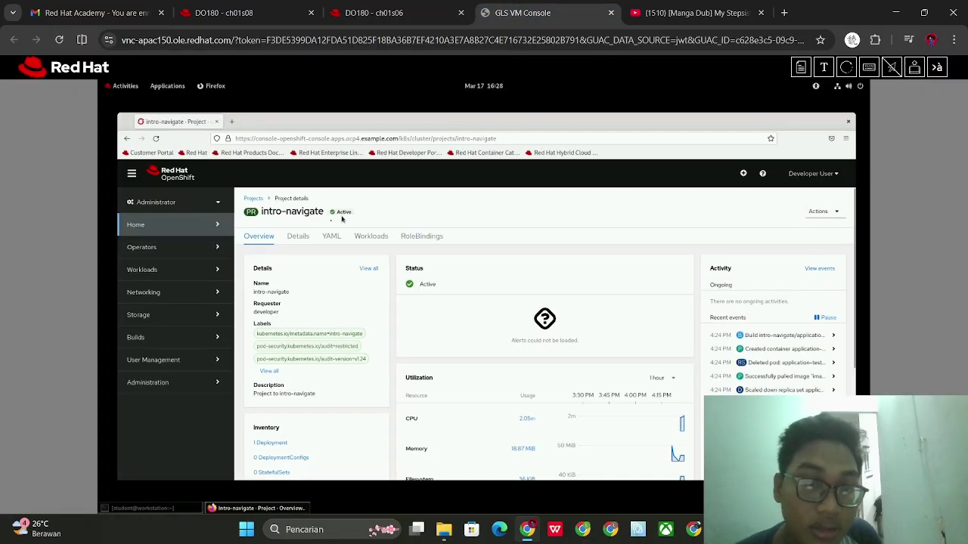
{"action": "left_click", "coordinate": [298, 235]}
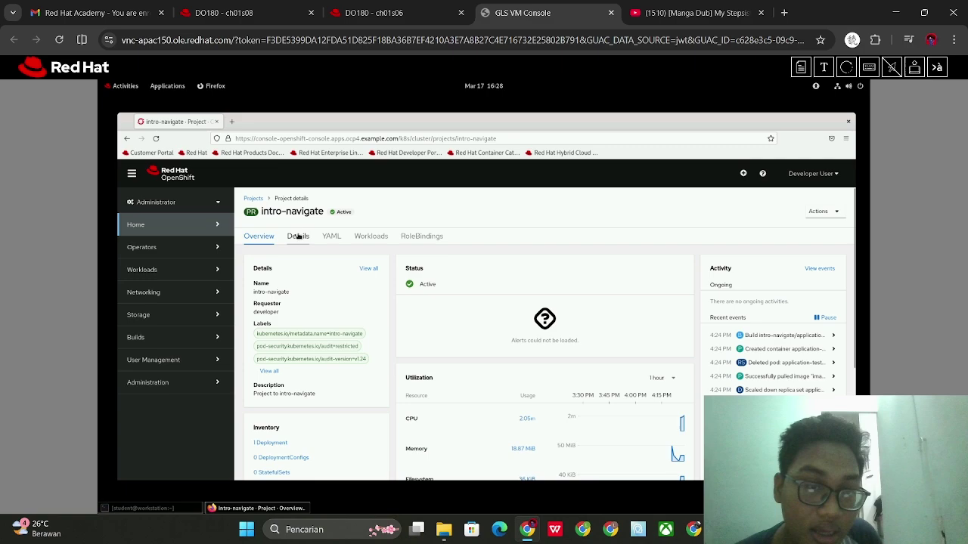
Return to intro-navigate's Overview and read course step 7 before resuming in the console
{"action": "left_click", "coordinate": [259, 236]}
{"action": "left_click", "coordinate": [374, 13]}
{"action": "scroll", "coordinate": [432, 231], "scroll_direction": "down", "scroll_amount": 4}
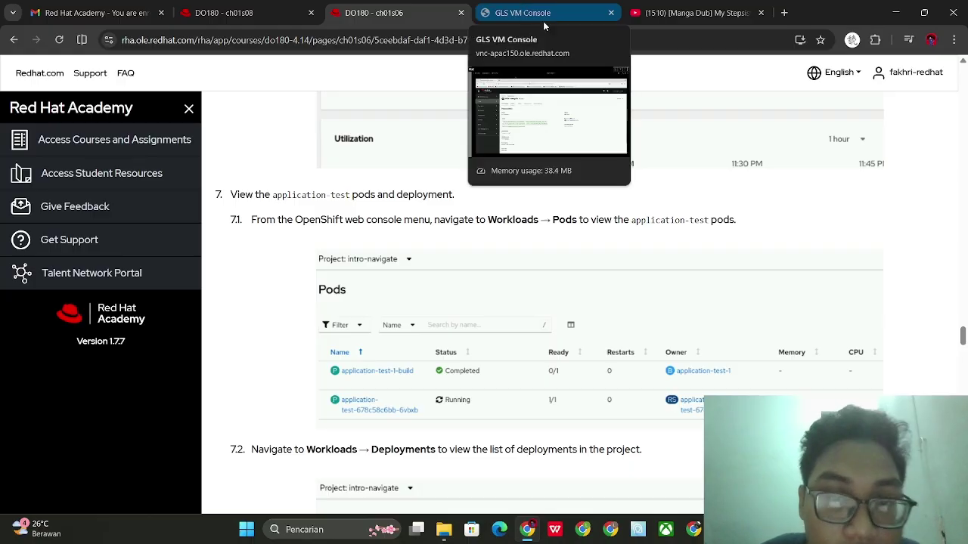
{"action": "left_click", "coordinate": [522, 9]}
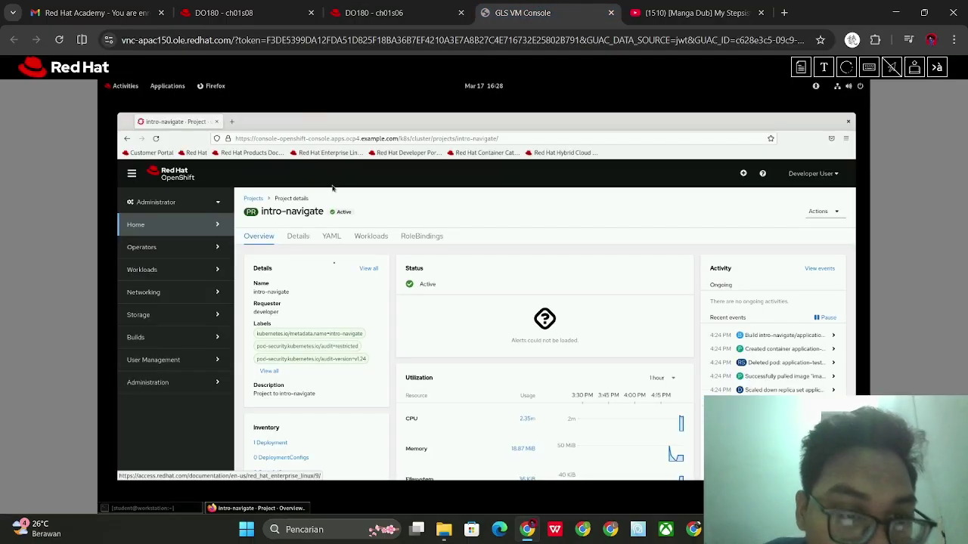
Open the project's Workloads view and inspect the Application filter list without changing it
{"action": "left_click", "coordinate": [368, 237]}
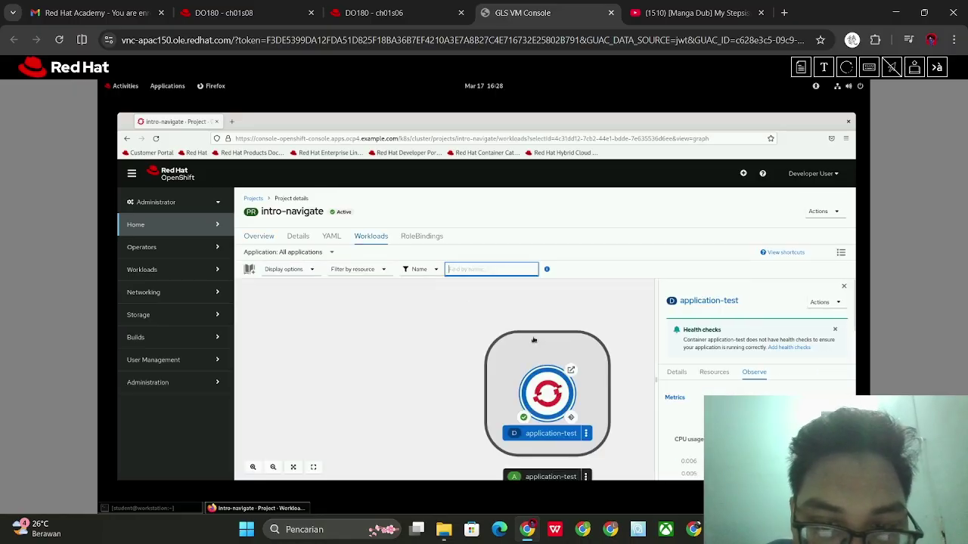
{"action": "left_click", "coordinate": [374, 9]}
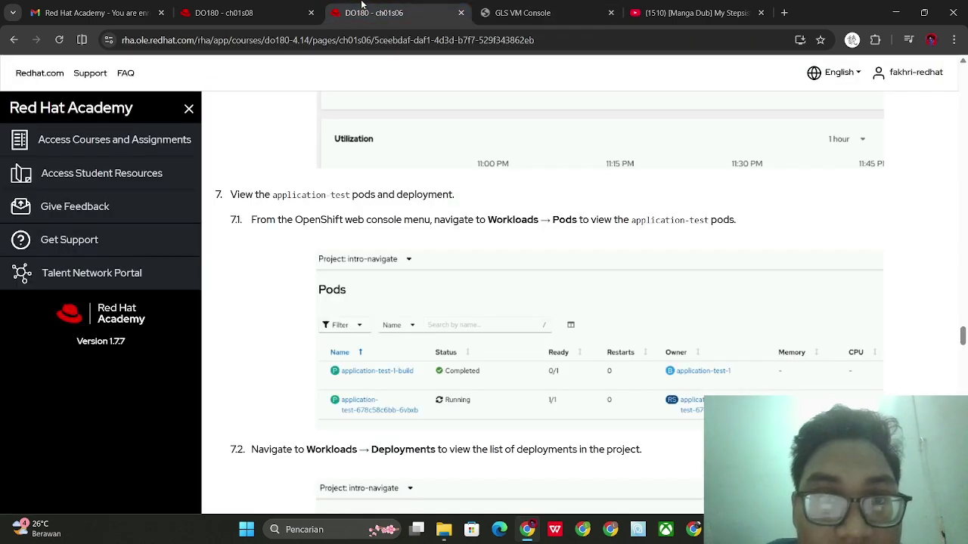
{"action": "left_click", "coordinate": [531, 6]}
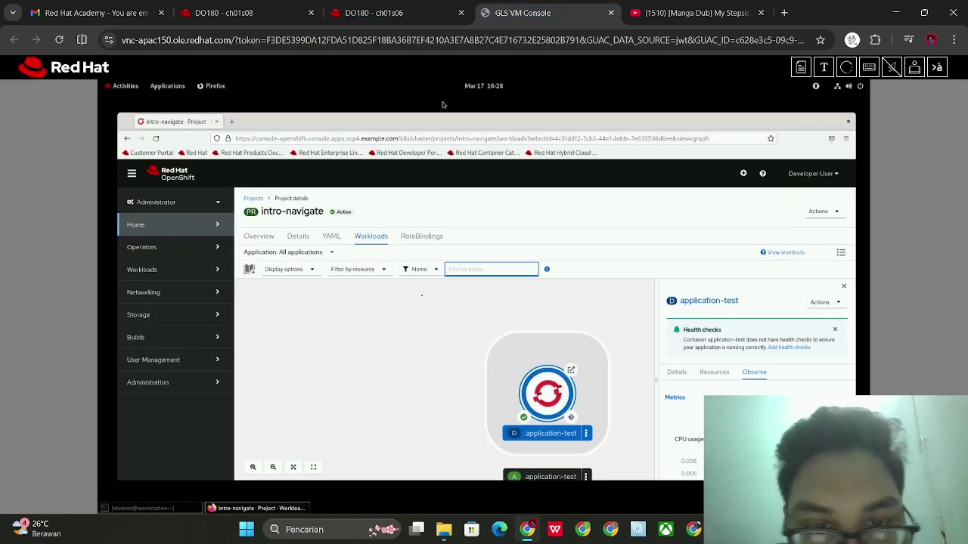
{"action": "left_click", "coordinate": [317, 253]}
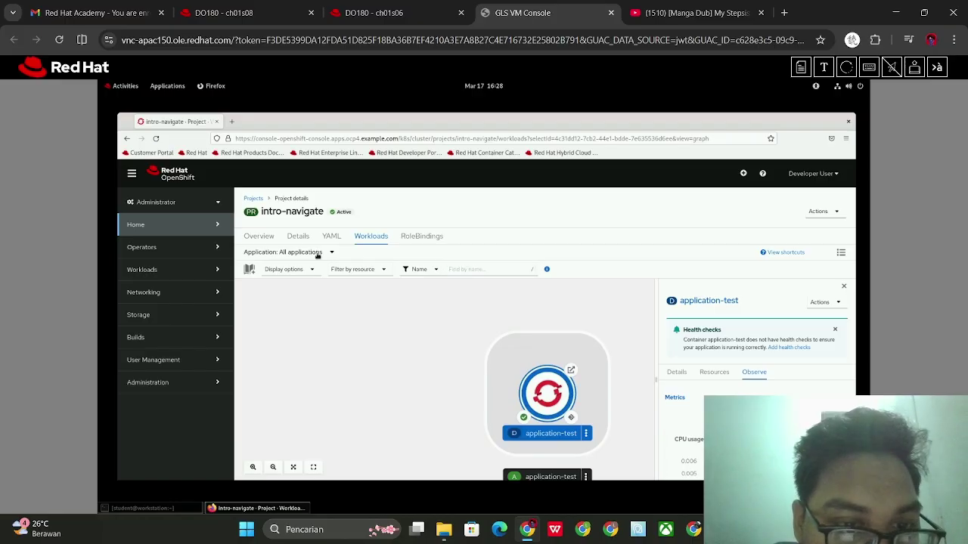
{"action": "left_click", "coordinate": [316, 254]}
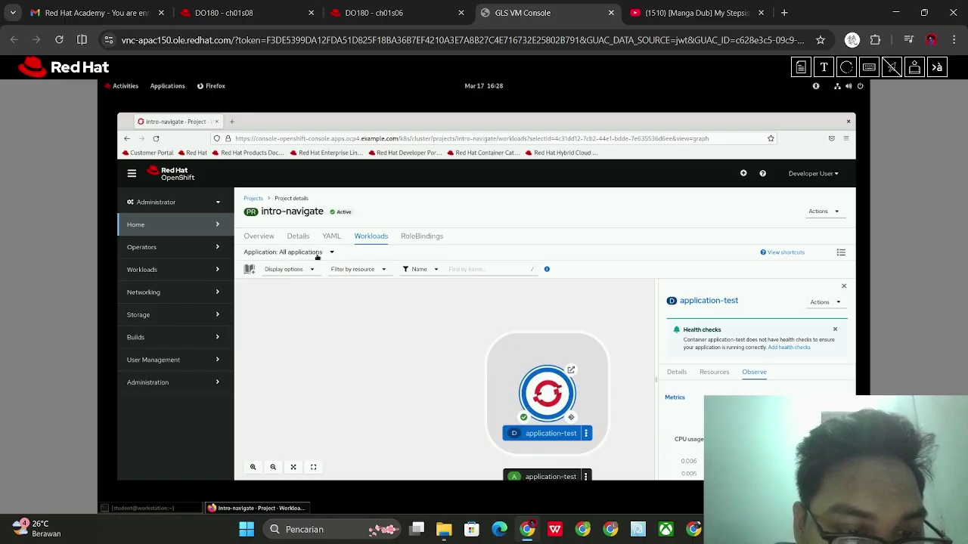
Review the course's pods and deployments steps, then deselect the application-test node
{"action": "left_click", "coordinate": [374, 9]}
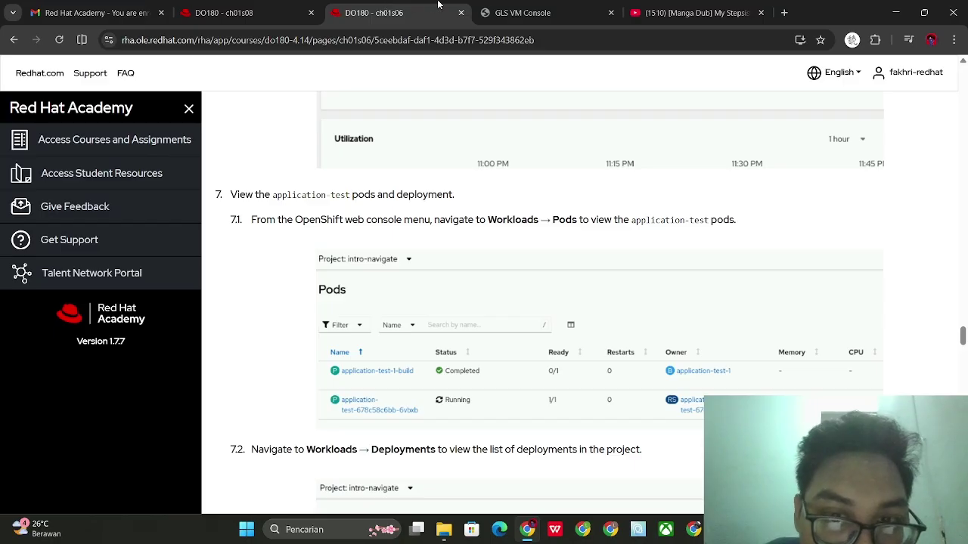
{"action": "scroll", "coordinate": [458, 231], "scroll_direction": "down", "scroll_amount": 1}
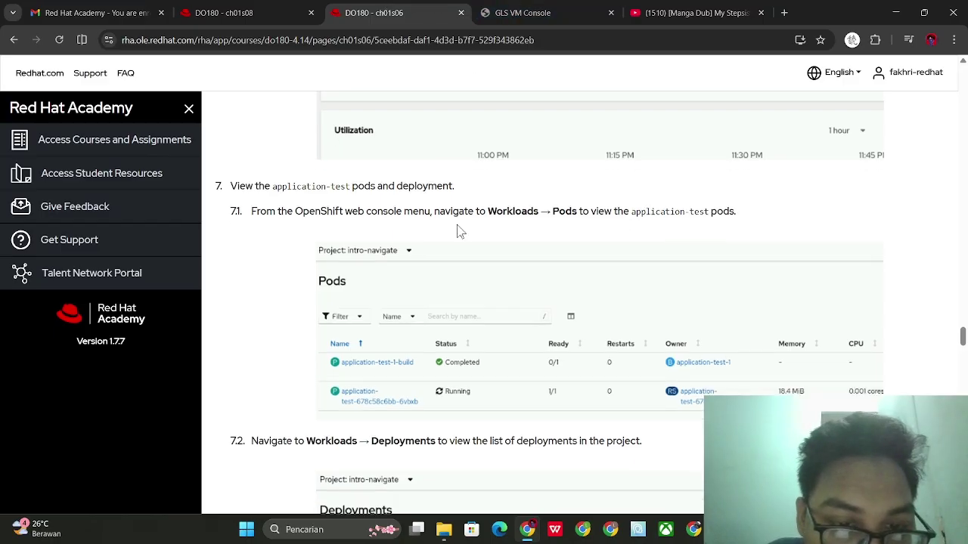
{"action": "scroll", "coordinate": [460, 230], "scroll_direction": "down", "scroll_amount": 1}
{"action": "scroll", "coordinate": [462, 229], "scroll_direction": "down", "scroll_amount": 1}
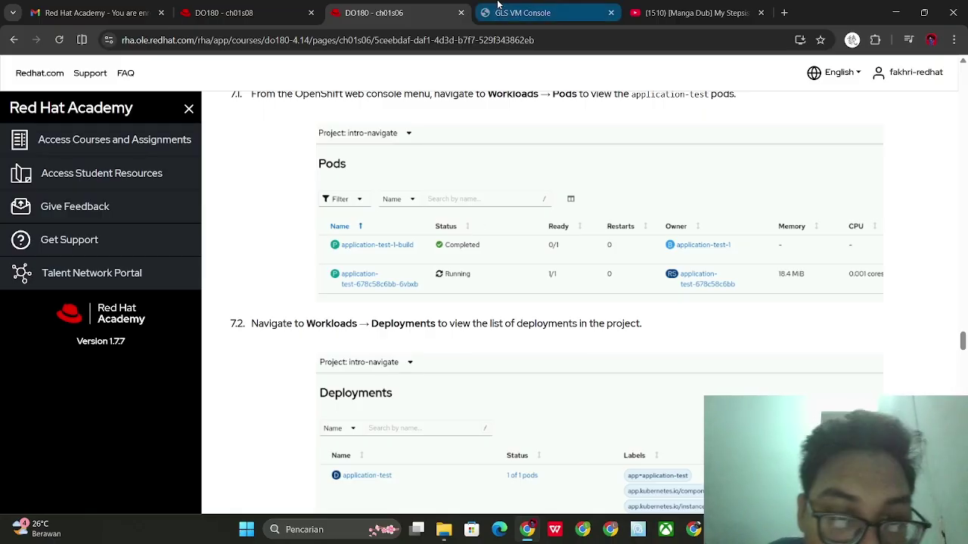
{"action": "left_click", "coordinate": [498, 4]}
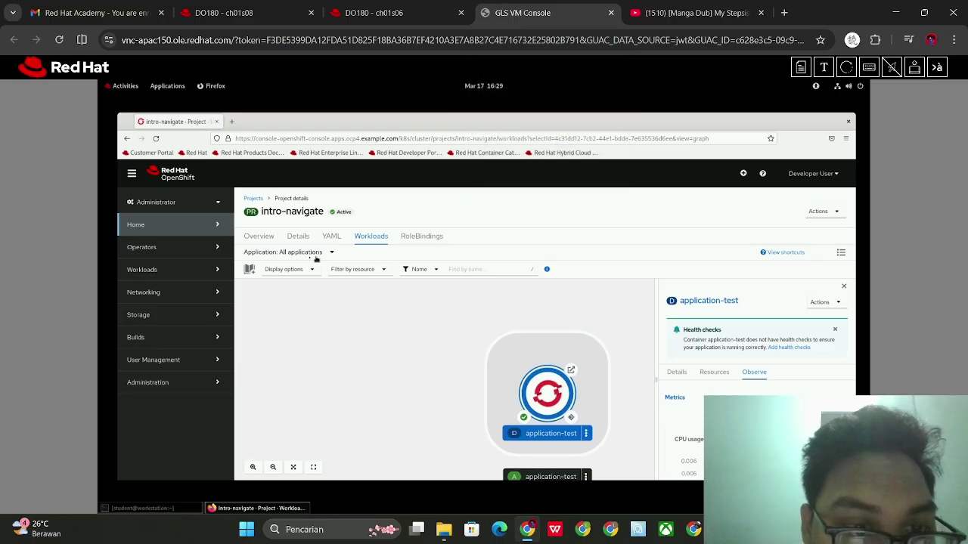
{"action": "left_click", "coordinate": [370, 237]}
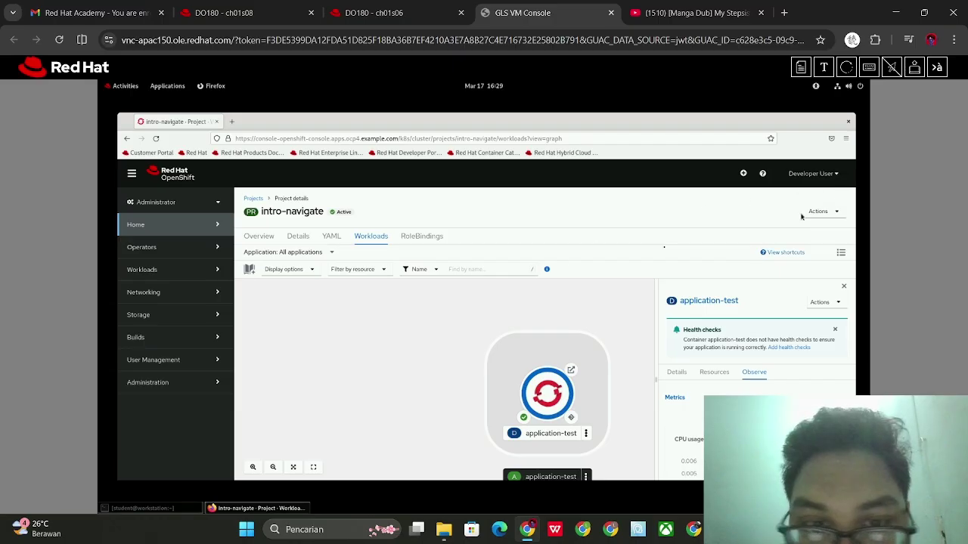
{"action": "left_click", "coordinate": [305, 251]}
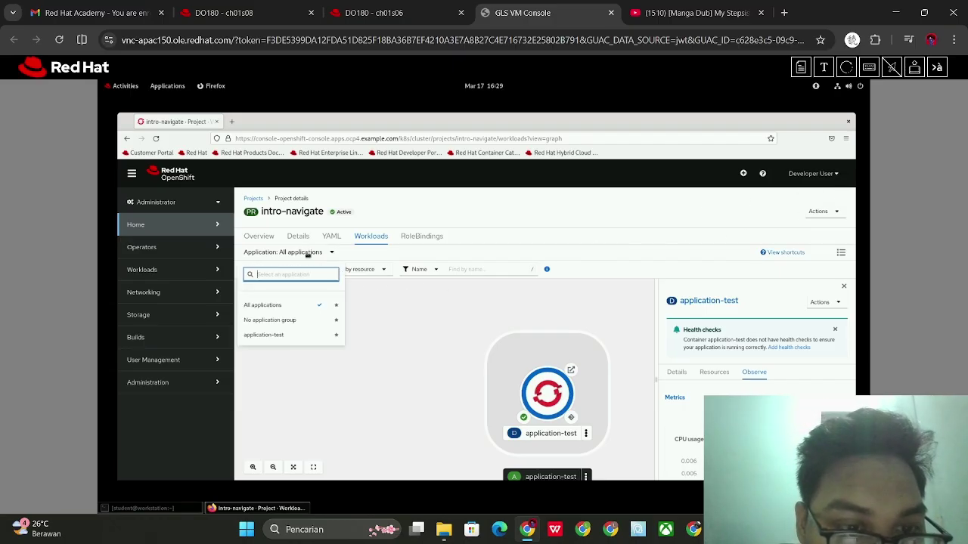
{"action": "left_click", "coordinate": [257, 236]}
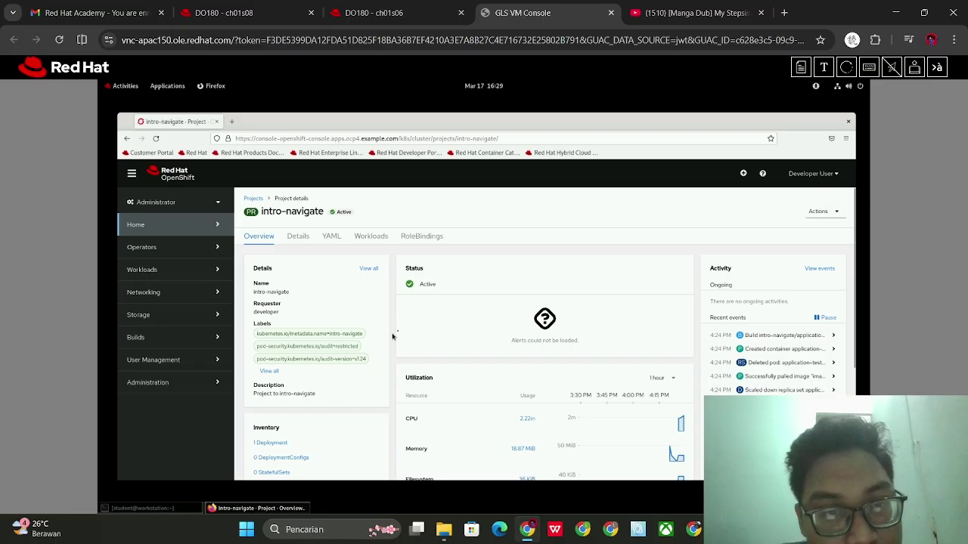
{"action": "scroll", "coordinate": [441, 313], "scroll_direction": "down", "scroll_amount": 5}
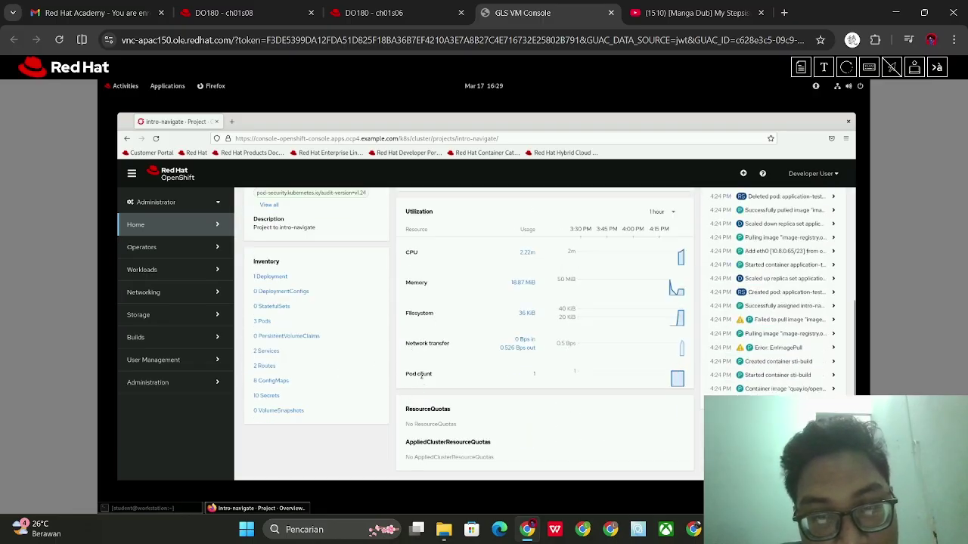
{"action": "scroll", "coordinate": [420, 381], "scroll_direction": "up", "scroll_amount": 5}
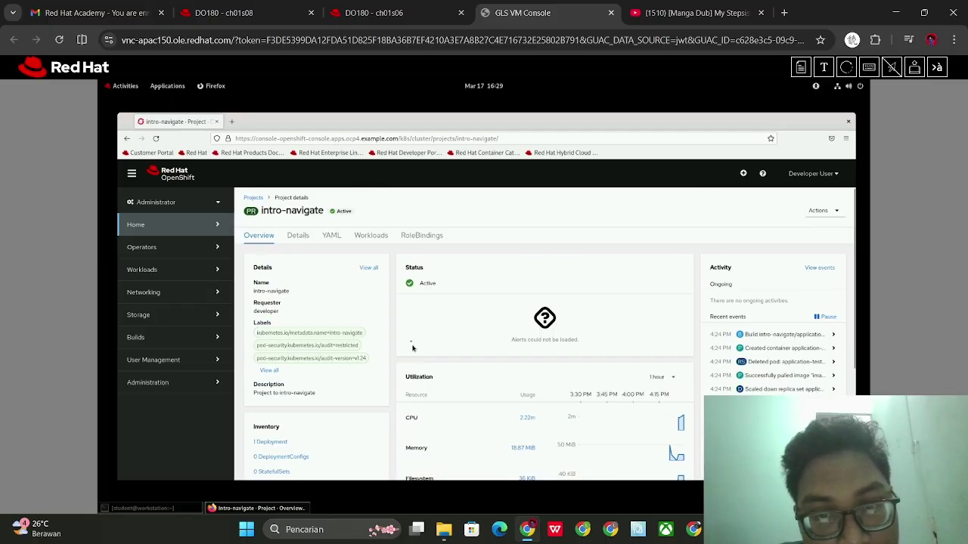
{"action": "left_click", "coordinate": [372, 236]}
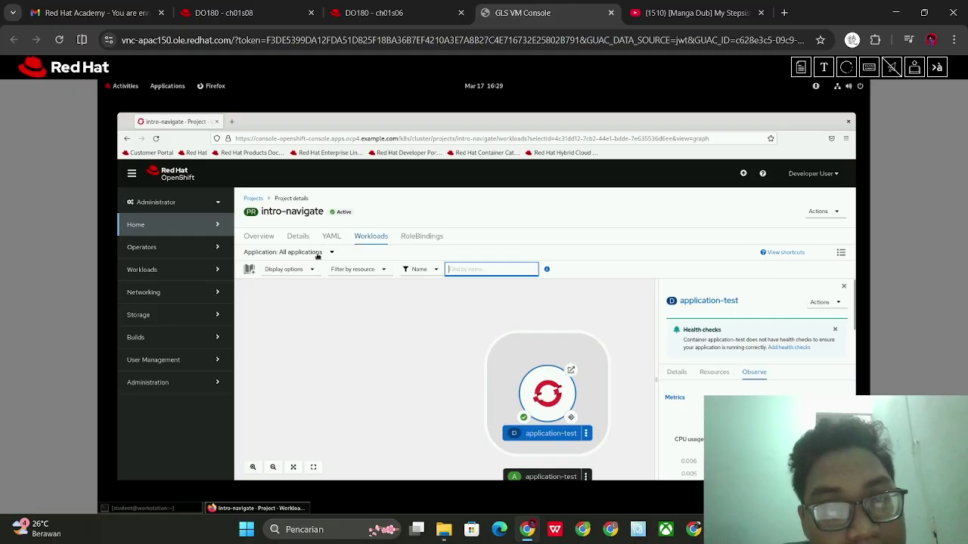
Inspect the topology's Application list and Display options without changing anything
{"action": "left_click", "coordinate": [318, 254]}
{"action": "left_click", "coordinate": [316, 257]}
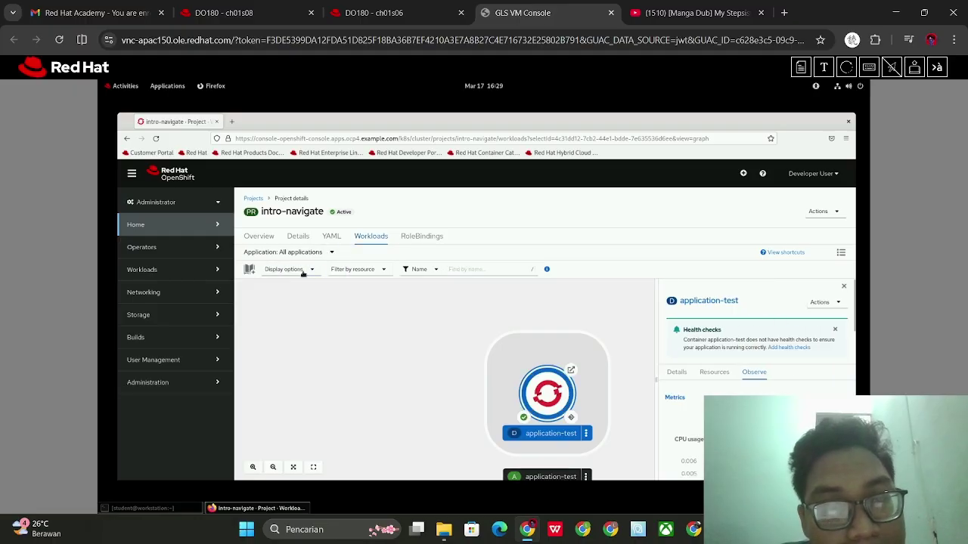
{"action": "left_click", "coordinate": [303, 271]}
{"action": "left_click", "coordinate": [303, 273]}
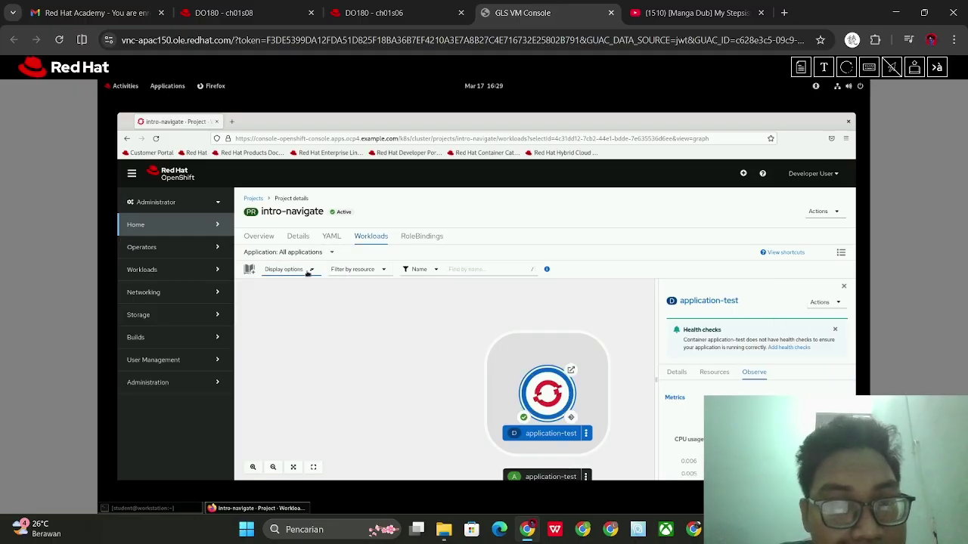
Review course steps 7.2–7.3 on pods and deployments, then return to the lab console
{"action": "left_click", "coordinate": [387, 11]}
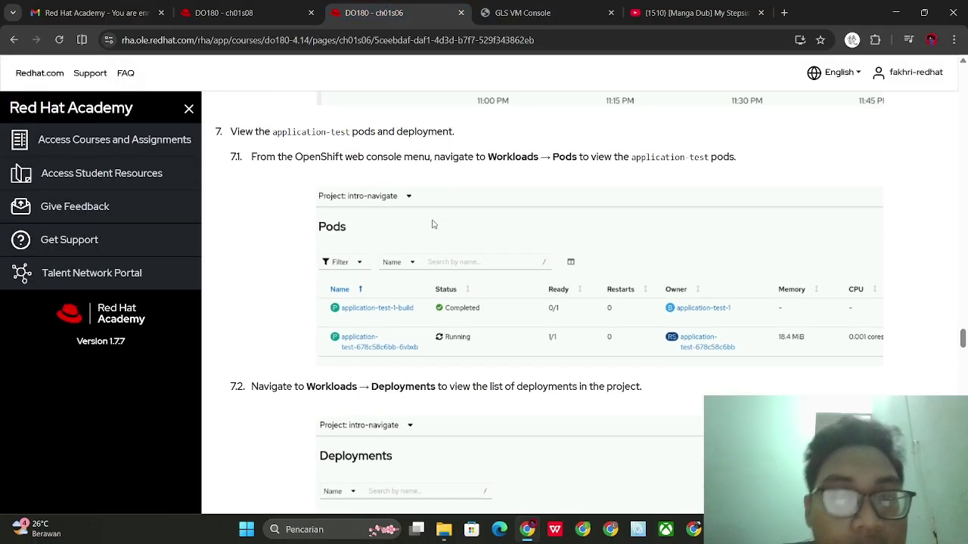
{"action": "scroll", "coordinate": [433, 225], "scroll_direction": "up", "scroll_amount": 1}
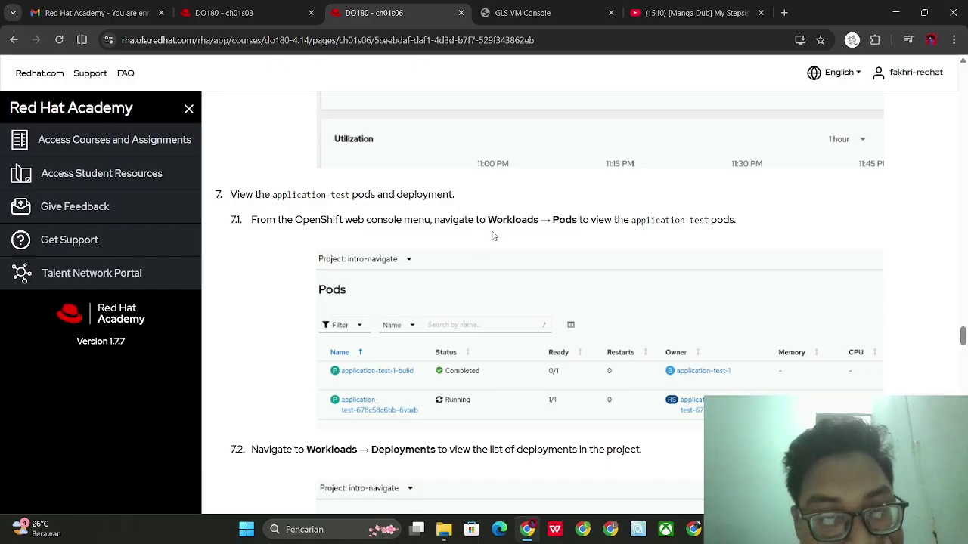
{"action": "scroll", "coordinate": [486, 256], "scroll_direction": "down", "scroll_amount": 1}
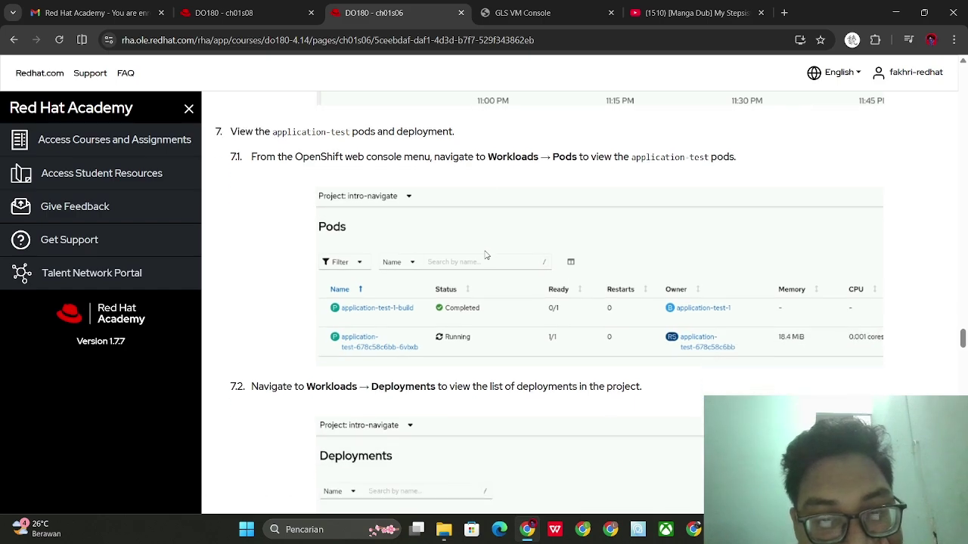
{"action": "scroll", "coordinate": [484, 247], "scroll_direction": "down", "scroll_amount": 5}
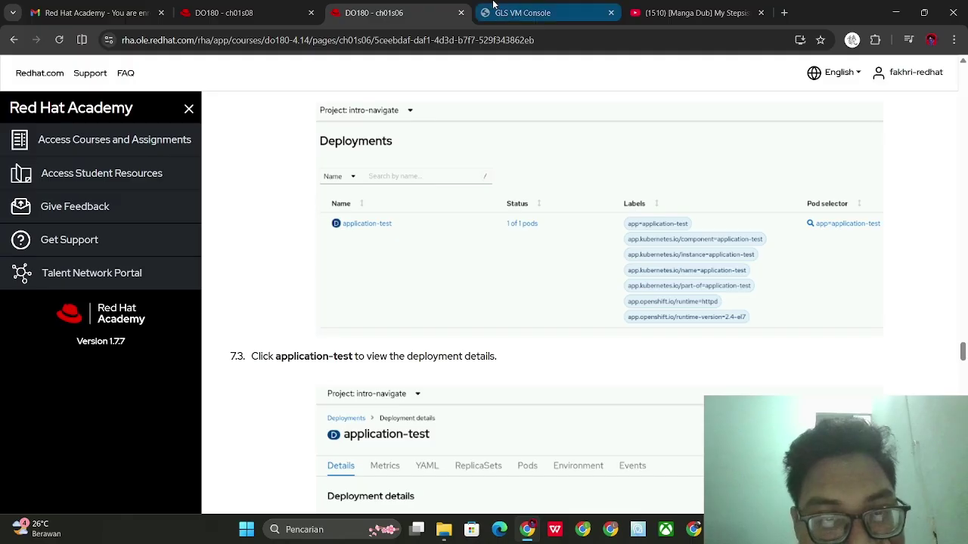
{"action": "left_click", "coordinate": [517, 6]}
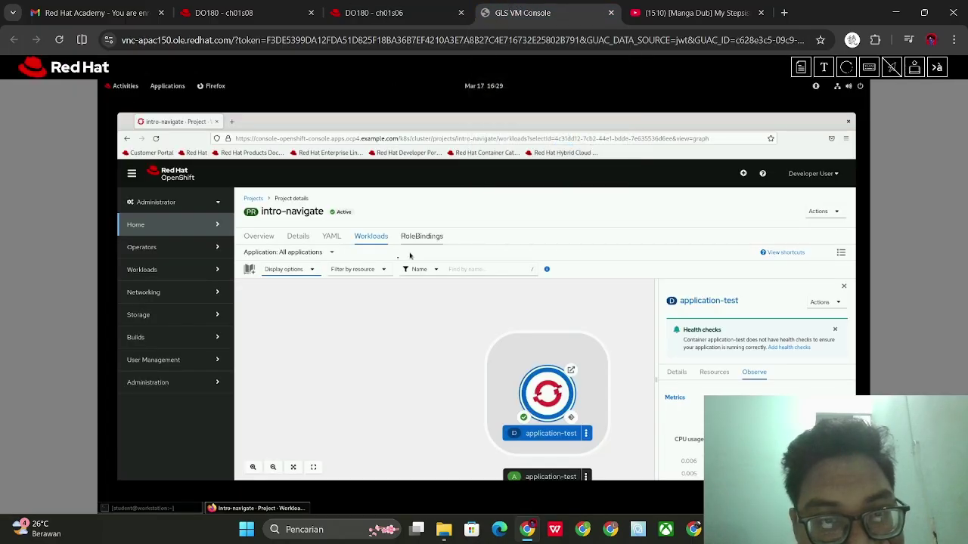
Filter the intro-navigate topology by resource to show only Deployments
{"action": "left_click", "coordinate": [299, 270]}
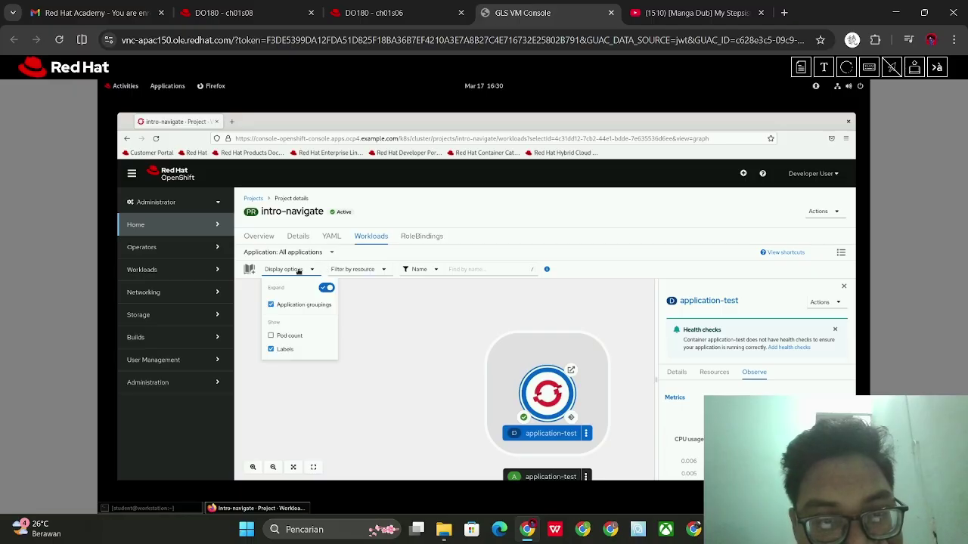
{"action": "left_click", "coordinate": [298, 271]}
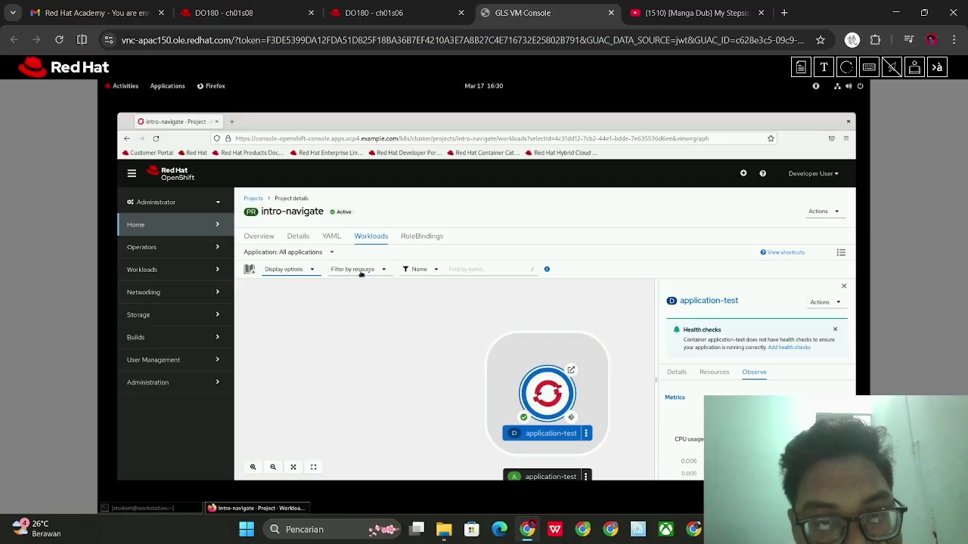
{"action": "left_click", "coordinate": [373, 273]}
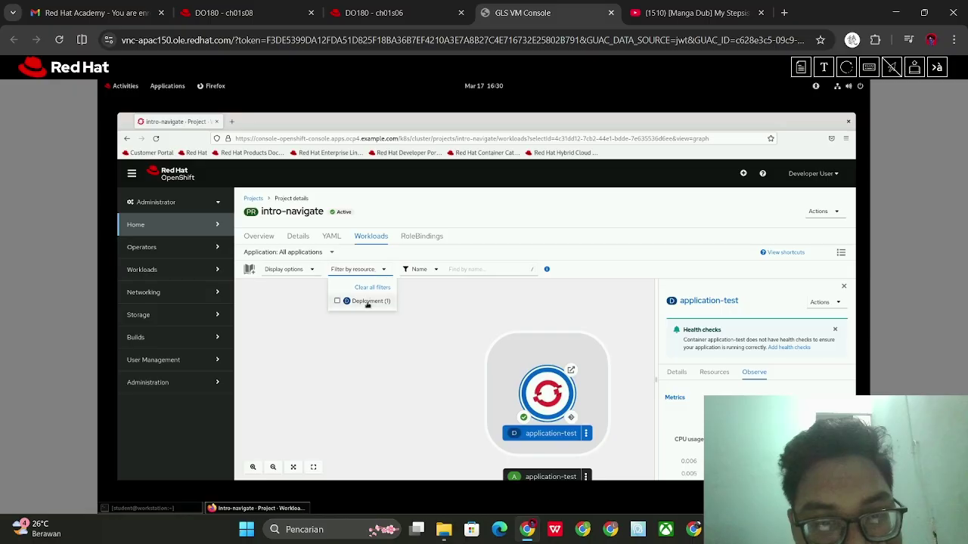
{"action": "left_click", "coordinate": [368, 302]}
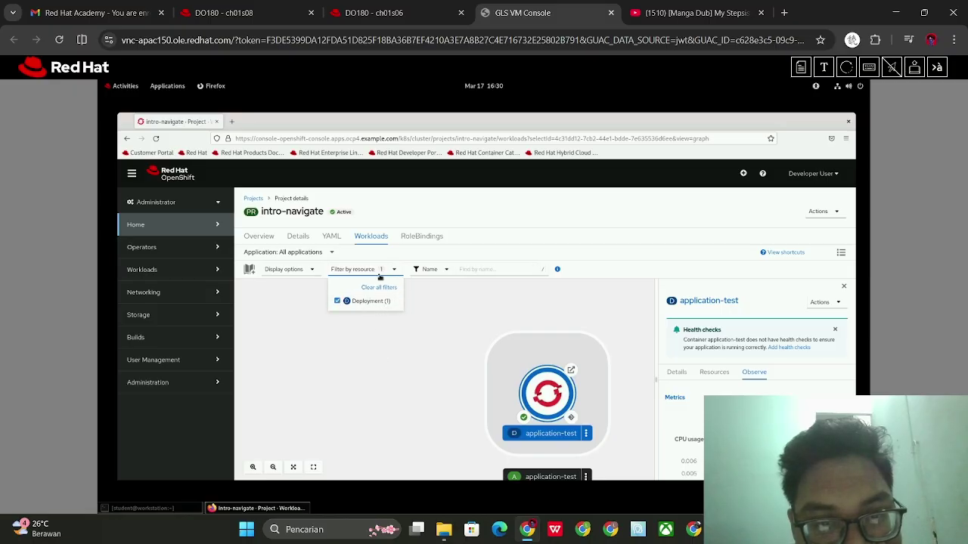
{"action": "left_click", "coordinate": [370, 272]}
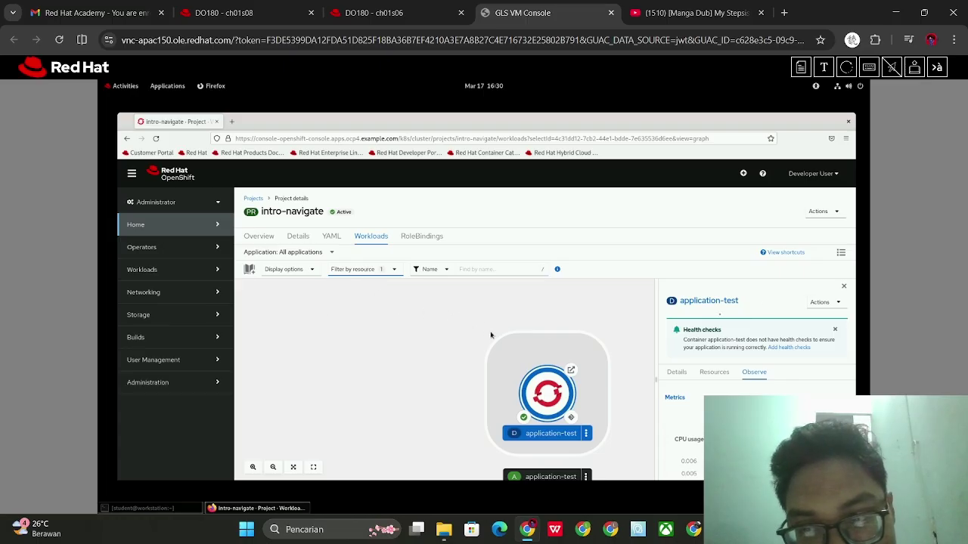
{"action": "scroll", "coordinate": [487, 339], "scroll_direction": "down", "scroll_amount": 1}
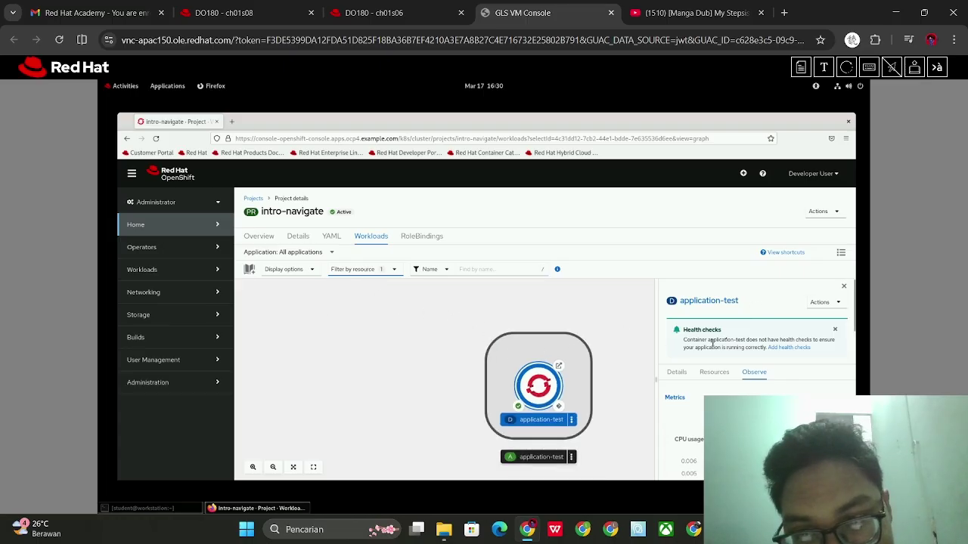
{"action": "scroll", "coordinate": [727, 337], "scroll_direction": "down", "scroll_amount": 3}
{"action": "scroll", "coordinate": [726, 343], "scroll_direction": "up", "scroll_amount": 3}
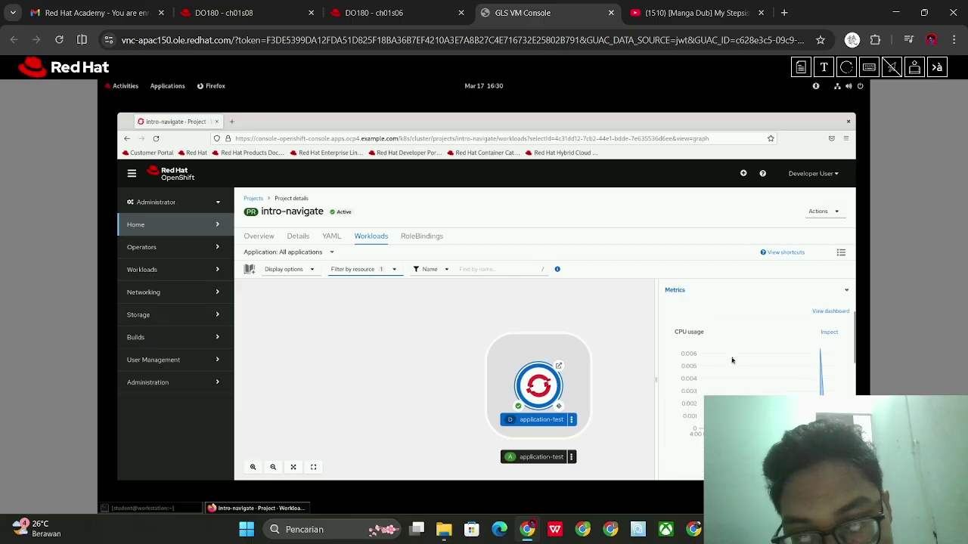
Show the application-test deployment's Details in the side panel
{"action": "left_click", "coordinate": [675, 372]}
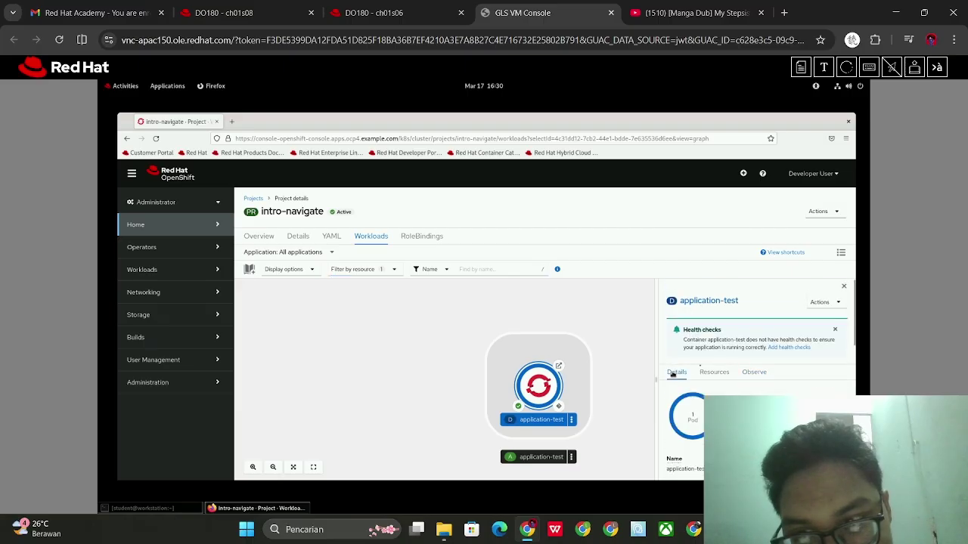
{"action": "scroll", "coordinate": [754, 345], "scroll_direction": "down", "scroll_amount": 10}
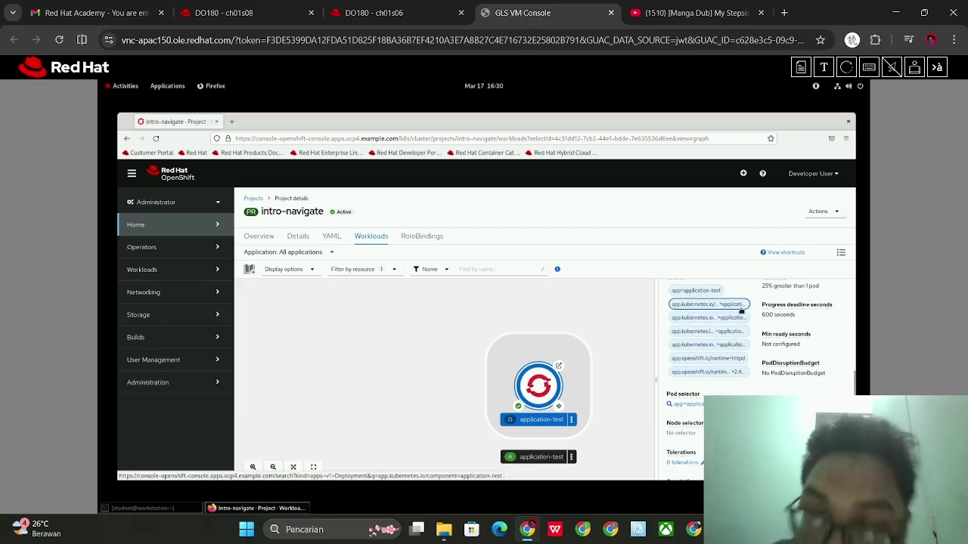
{"action": "scroll", "coordinate": [789, 353], "scroll_direction": "up", "scroll_amount": 1}
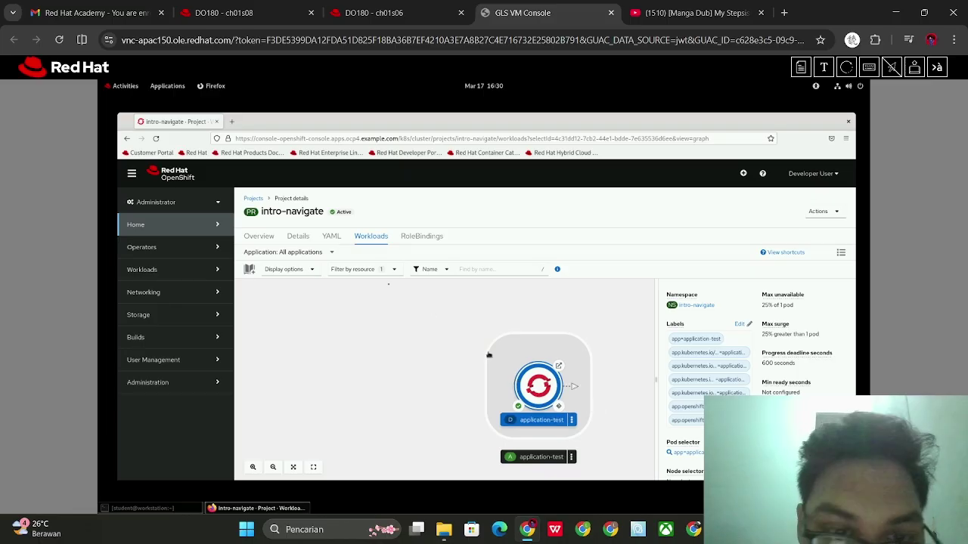
In Display options, enable Pod count (1 Pod) and disable Labels, then check the course
{"action": "left_click", "coordinate": [305, 269]}
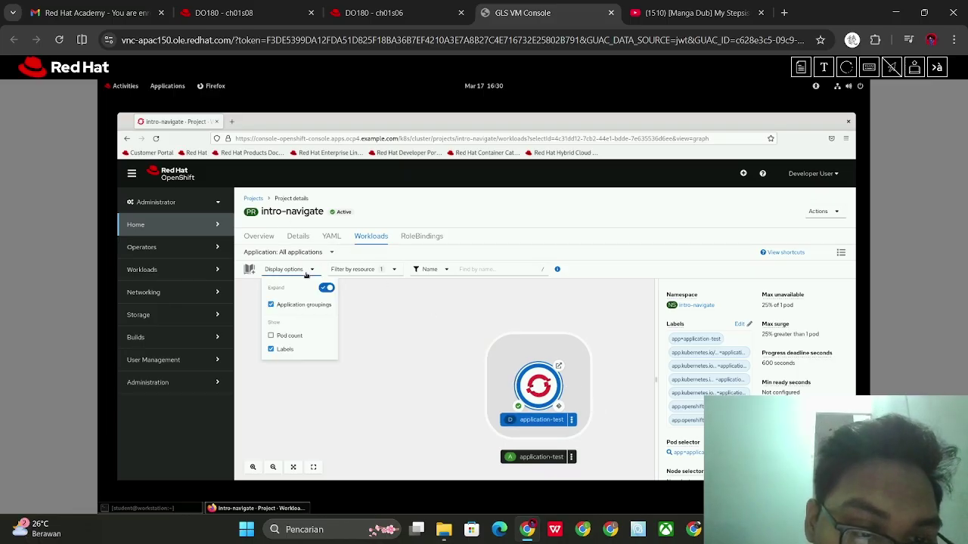
{"action": "left_click", "coordinate": [273, 336]}
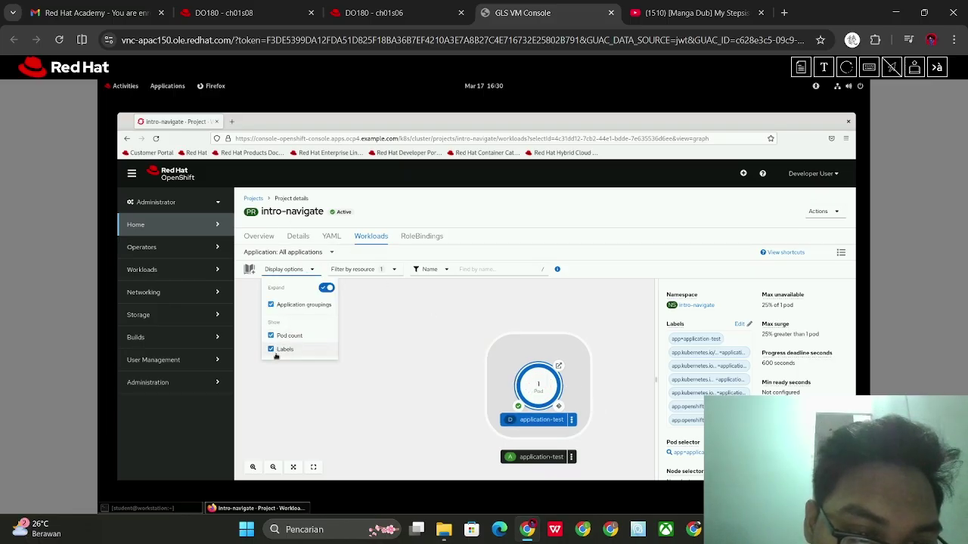
{"action": "left_click", "coordinate": [276, 353]}
{"action": "left_click", "coordinate": [374, 13]}
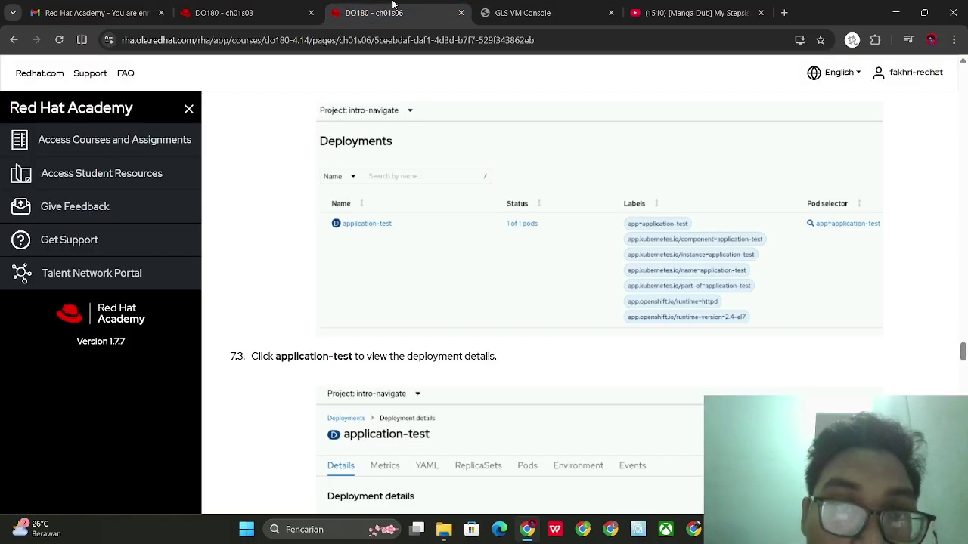
{"action": "scroll", "coordinate": [416, 200], "scroll_direction": "up", "scroll_amount": 2}
{"action": "scroll", "coordinate": [416, 200], "scroll_direction": "up", "scroll_amount": 2}
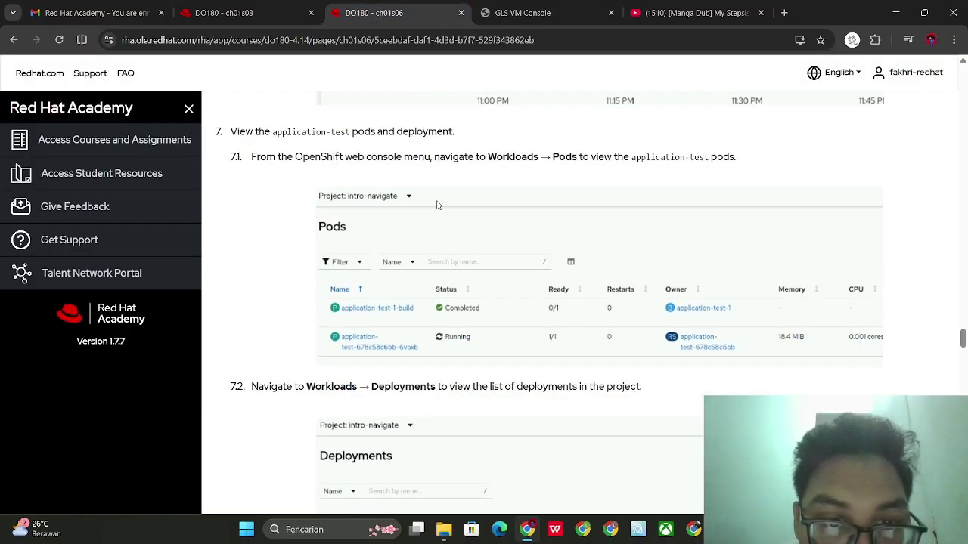
{"action": "left_click", "coordinate": [521, 13]}
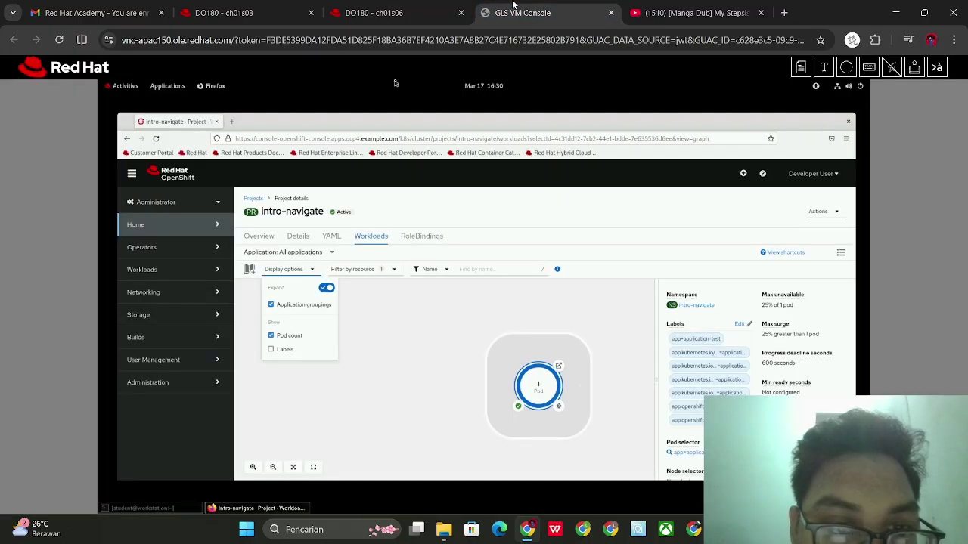
{"action": "left_click", "coordinate": [269, 238]}
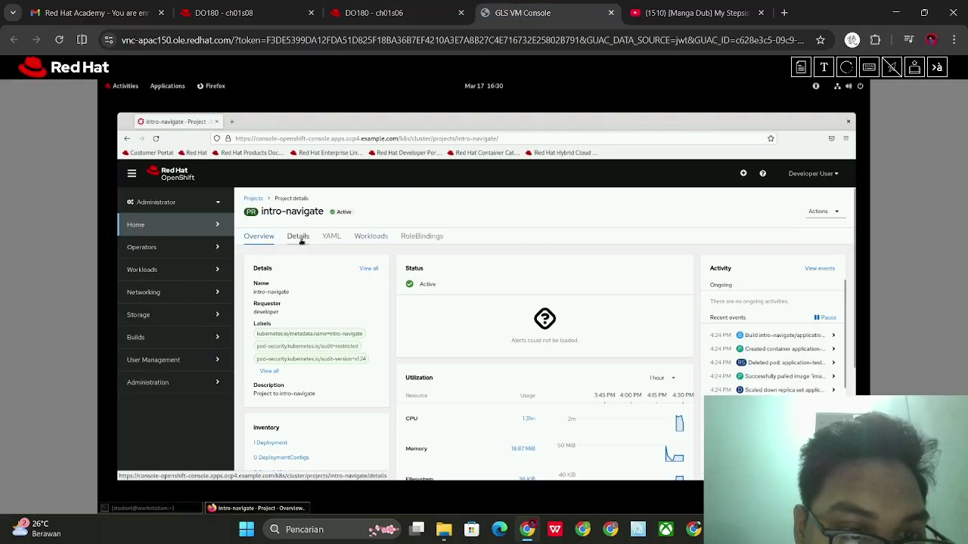
{"action": "left_click", "coordinate": [302, 239]}
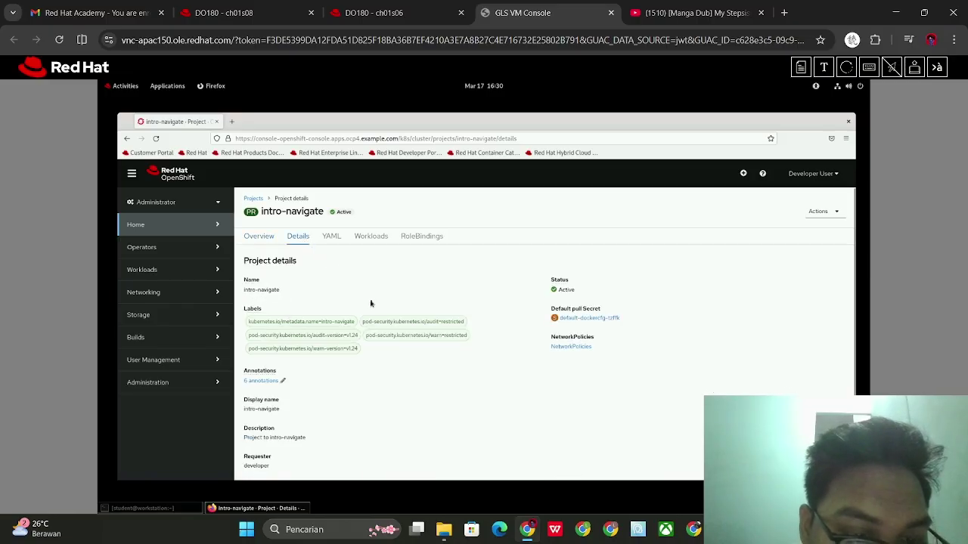
{"action": "scroll", "coordinate": [371, 303], "scroll_direction": "down", "scroll_amount": 1}
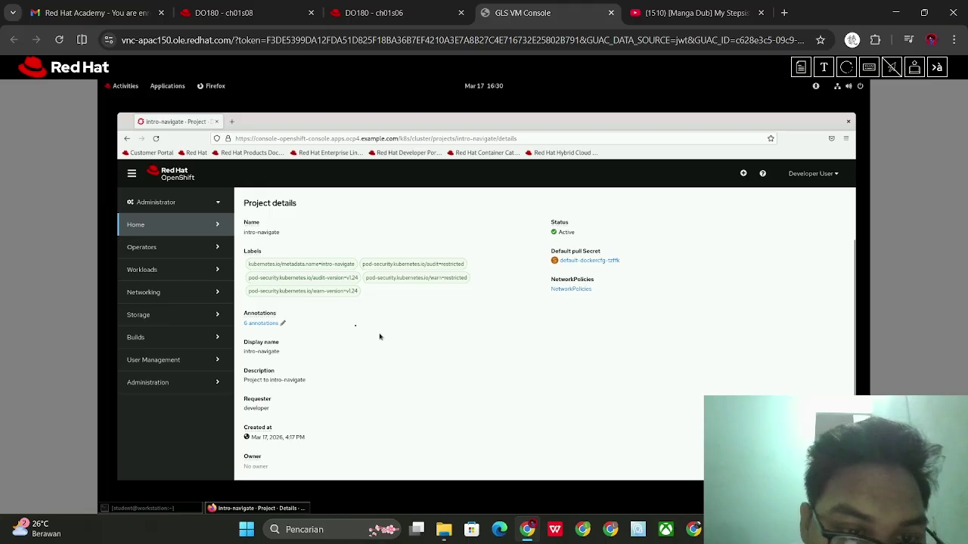
{"action": "scroll", "coordinate": [328, 336], "scroll_direction": "up", "scroll_amount": 1}
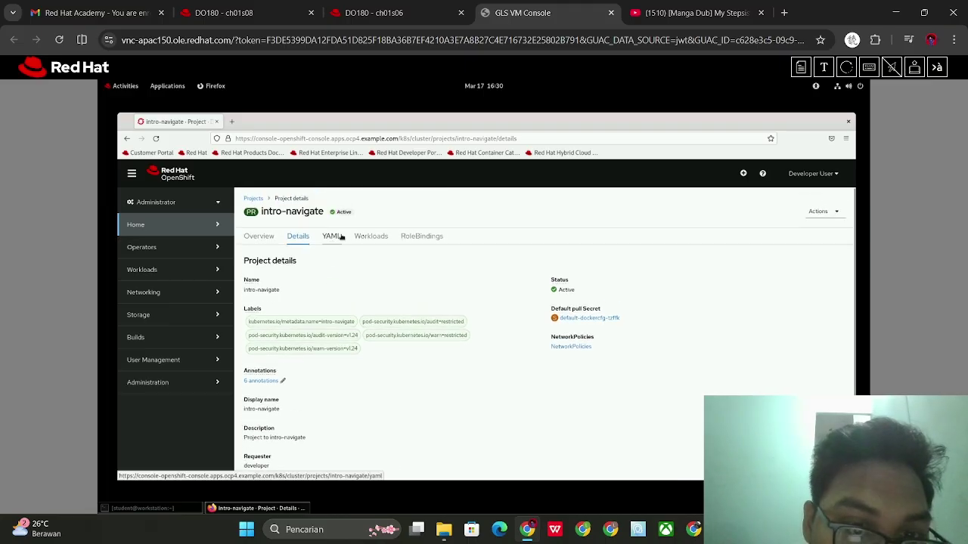
{"action": "left_click", "coordinate": [368, 237]}
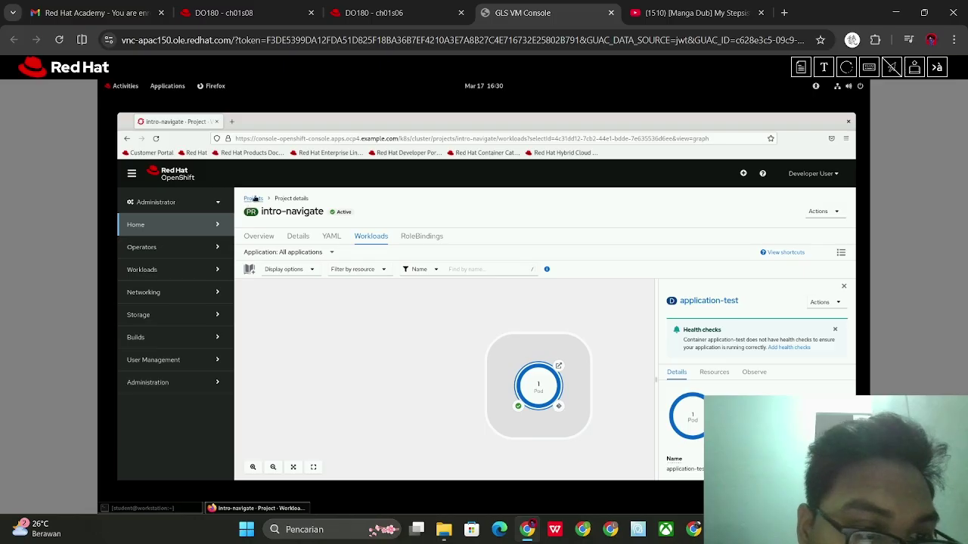
Expand the sidebar sections and open the Pods list for intro-navigate
{"action": "left_click", "coordinate": [217, 225]}
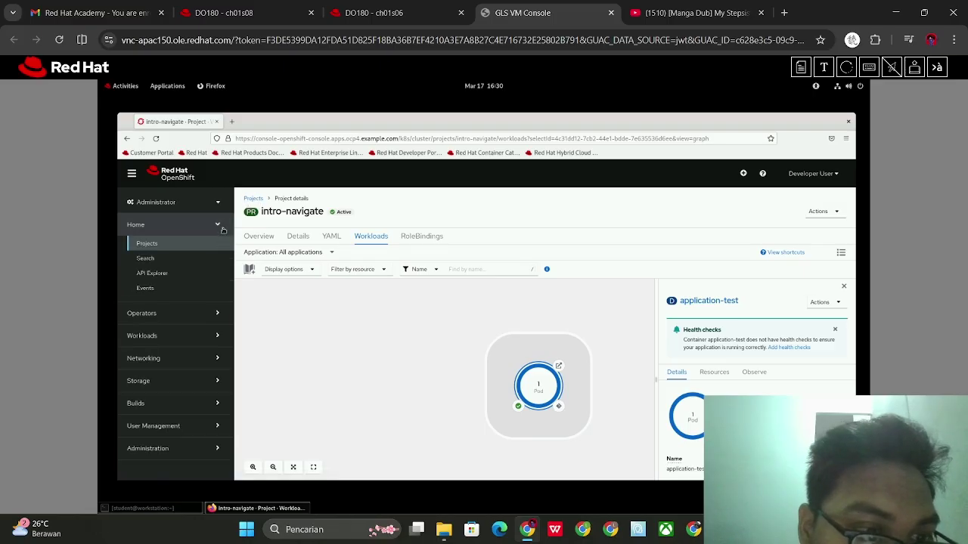
{"action": "left_click", "coordinate": [219, 323]}
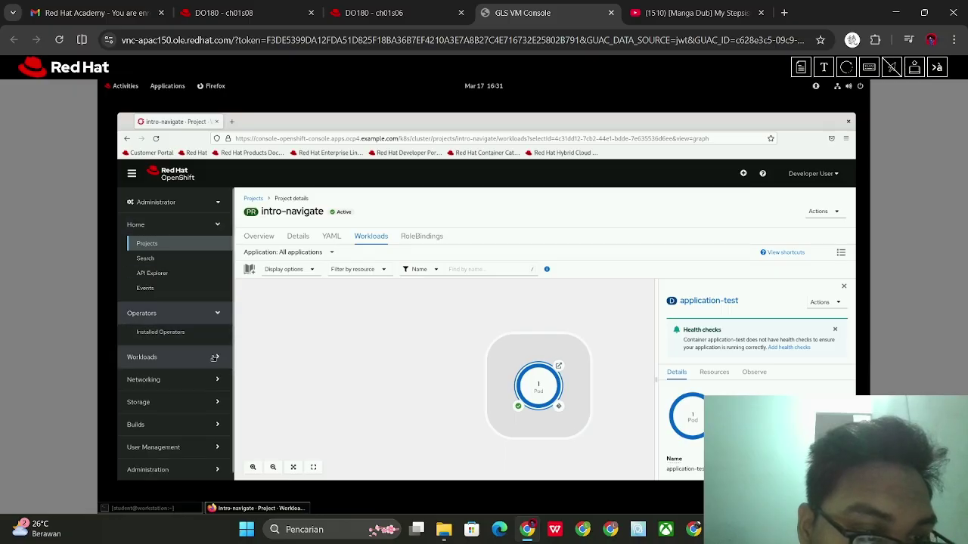
{"action": "left_click", "coordinate": [217, 377]}
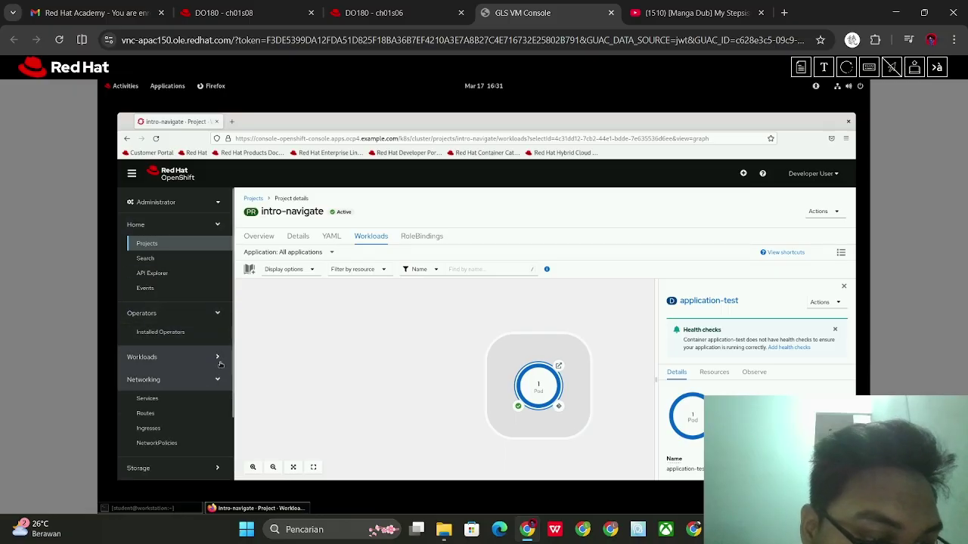
{"action": "left_click", "coordinate": [219, 363]}
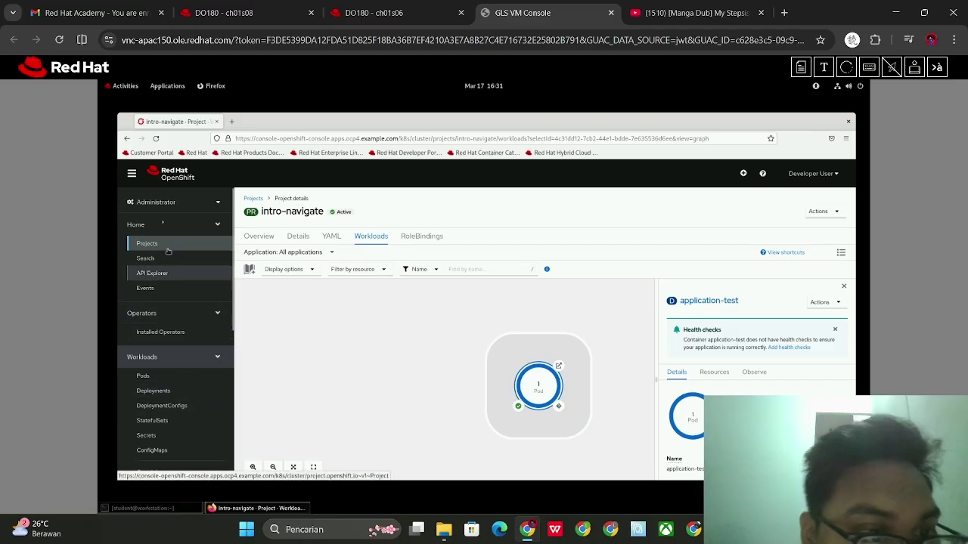
{"action": "left_click", "coordinate": [151, 376]}
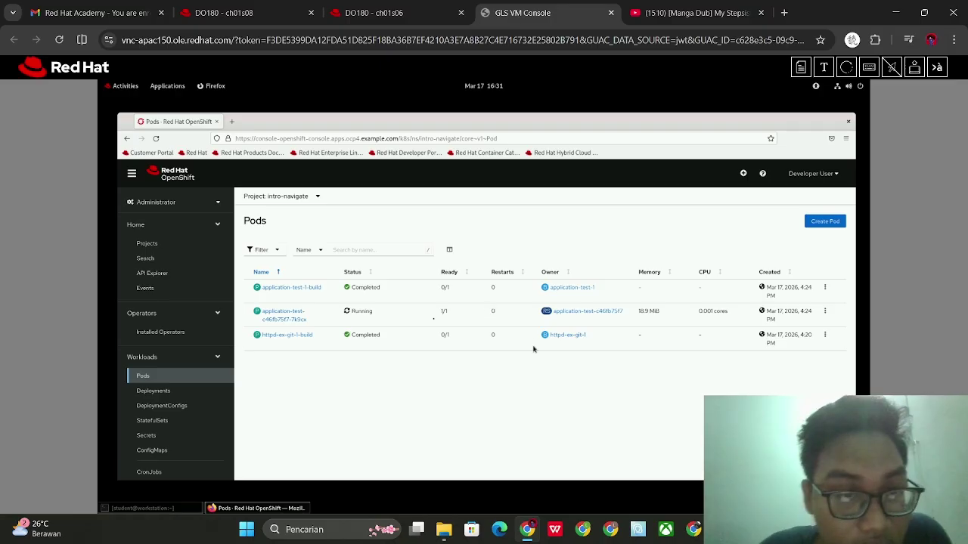
Check the course steps, then open Workloads > Deployments showing application-test with 1 of 1 pods
{"action": "left_click", "coordinate": [397, 6]}
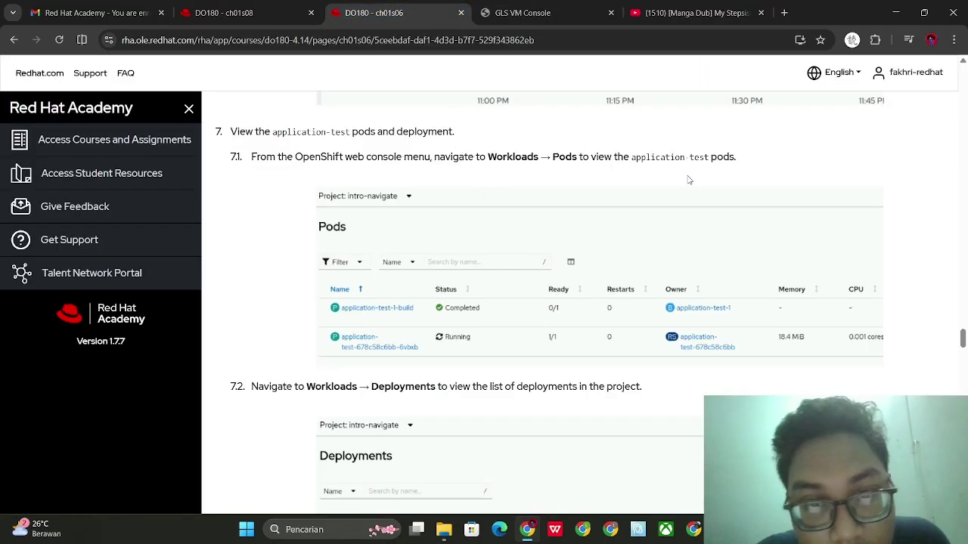
{"action": "left_click", "coordinate": [570, 6]}
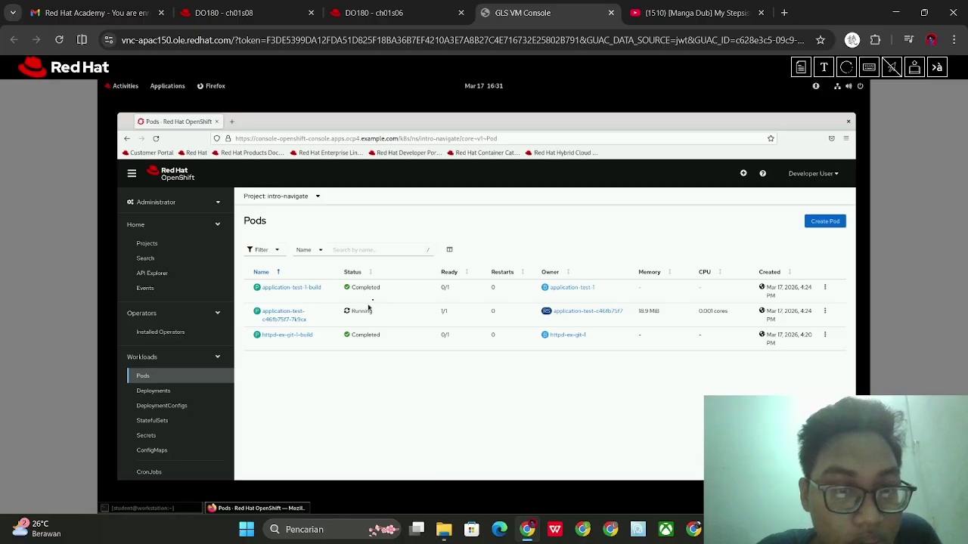
{"action": "left_click", "coordinate": [363, 6]}
{"action": "scroll", "coordinate": [443, 201], "scroll_direction": "down", "scroll_amount": 3}
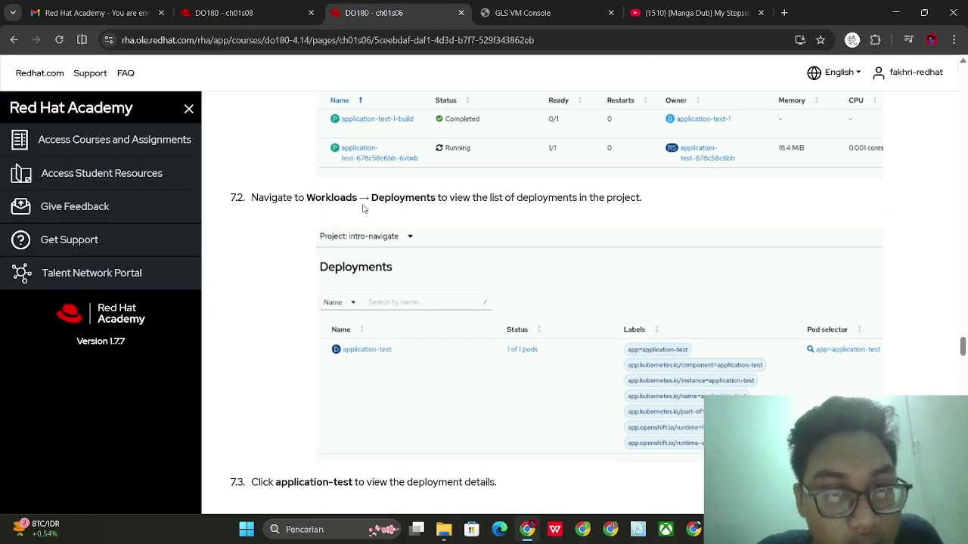
{"action": "left_click", "coordinate": [522, 9]}
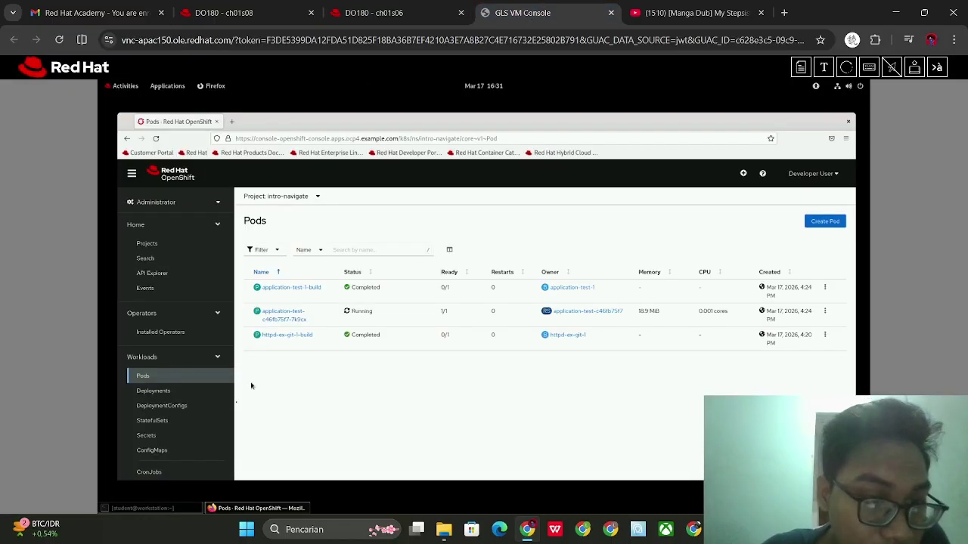
{"action": "left_click", "coordinate": [191, 393]}
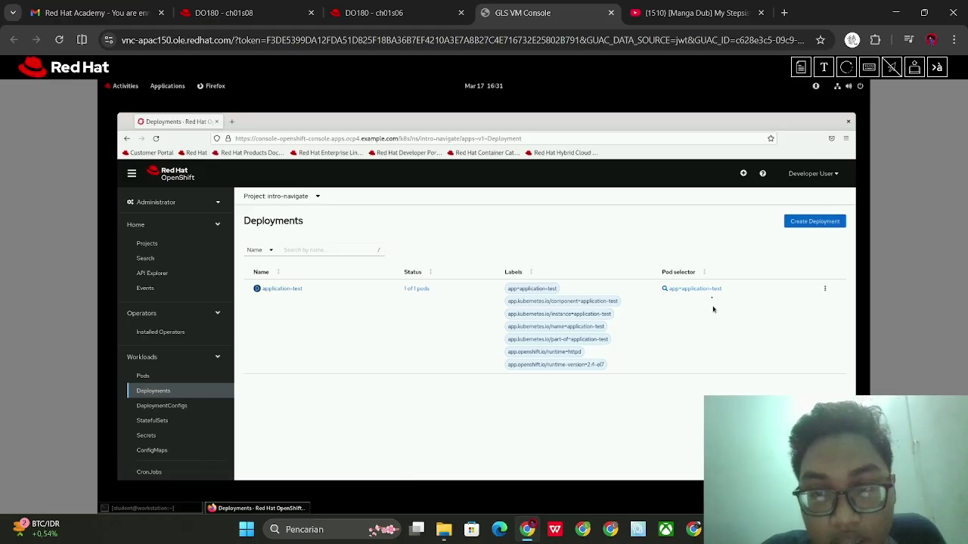
Check the course, then open the application-test deployment's details
{"action": "left_click", "coordinate": [407, 7]}
{"action": "scroll", "coordinate": [488, 295], "scroll_direction": "down", "scroll_amount": 3}
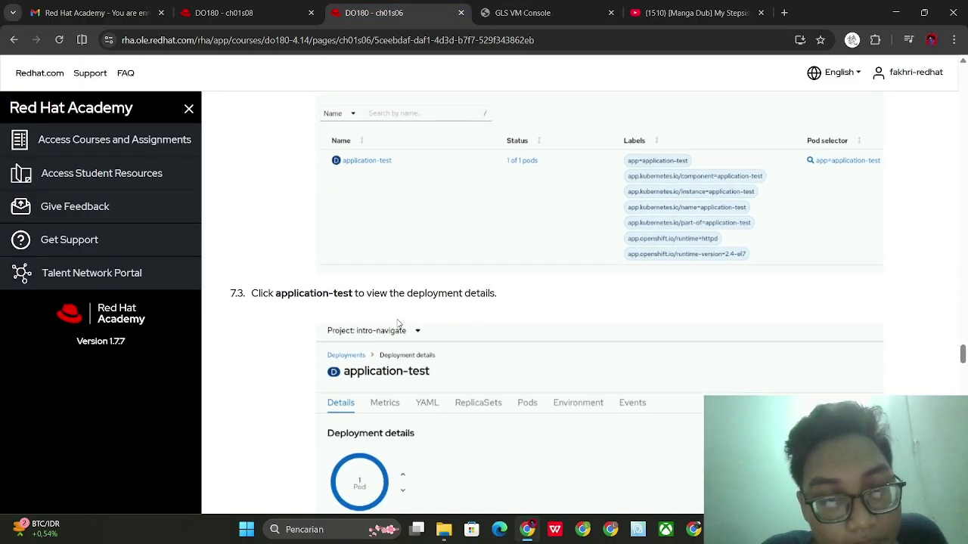
{"action": "scroll", "coordinate": [401, 317], "scroll_direction": "down", "scroll_amount": 1}
{"action": "left_click", "coordinate": [554, 6]}
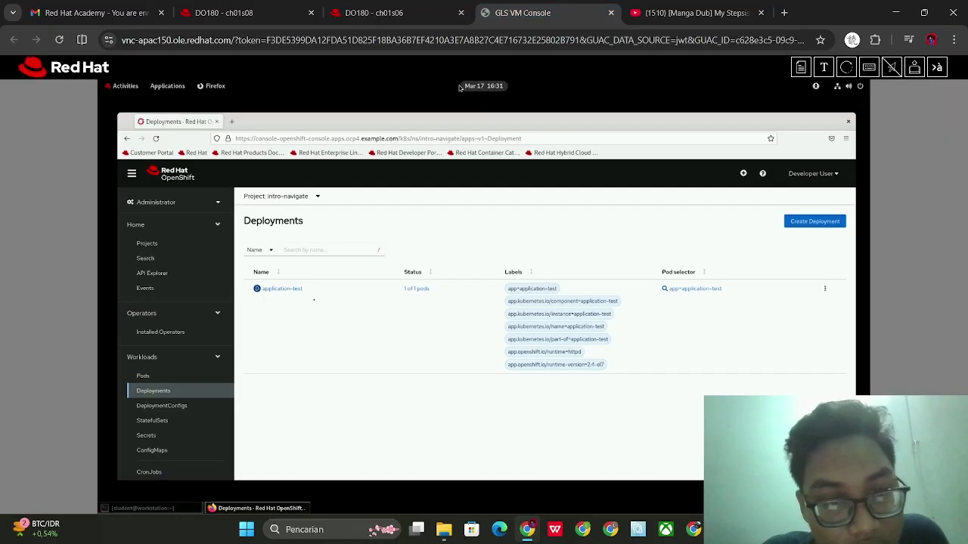
{"action": "left_click", "coordinate": [296, 293]}
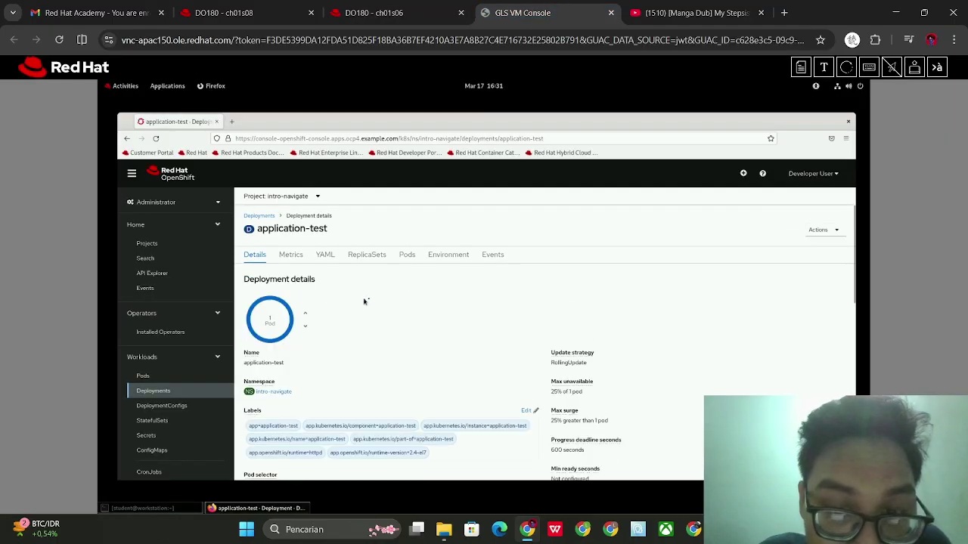
Review application-test's details: one pod, namespace, labels and RollingUpdate strategy
{"action": "scroll", "coordinate": [474, 348], "scroll_direction": "down", "scroll_amount": 5}
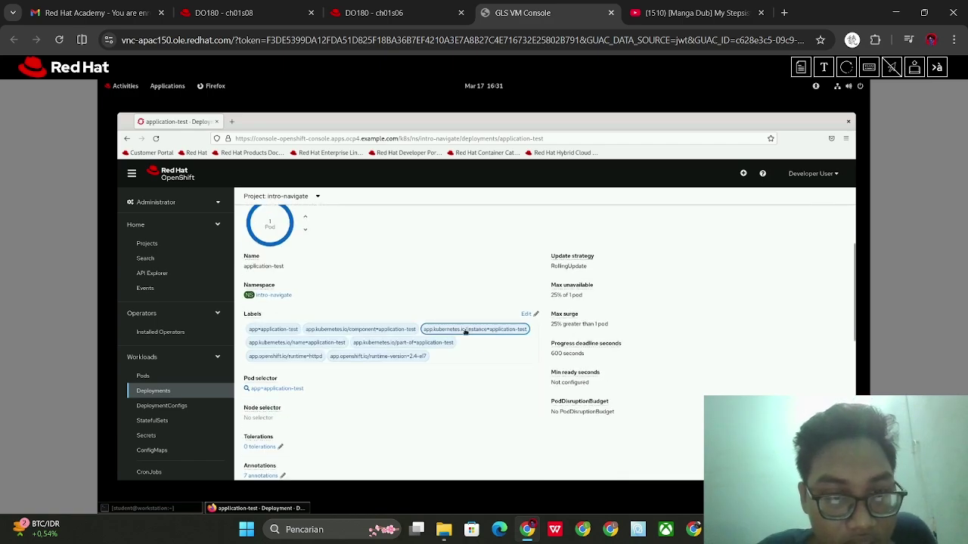
{"action": "scroll", "coordinate": [507, 357], "scroll_direction": "up", "scroll_amount": 5}
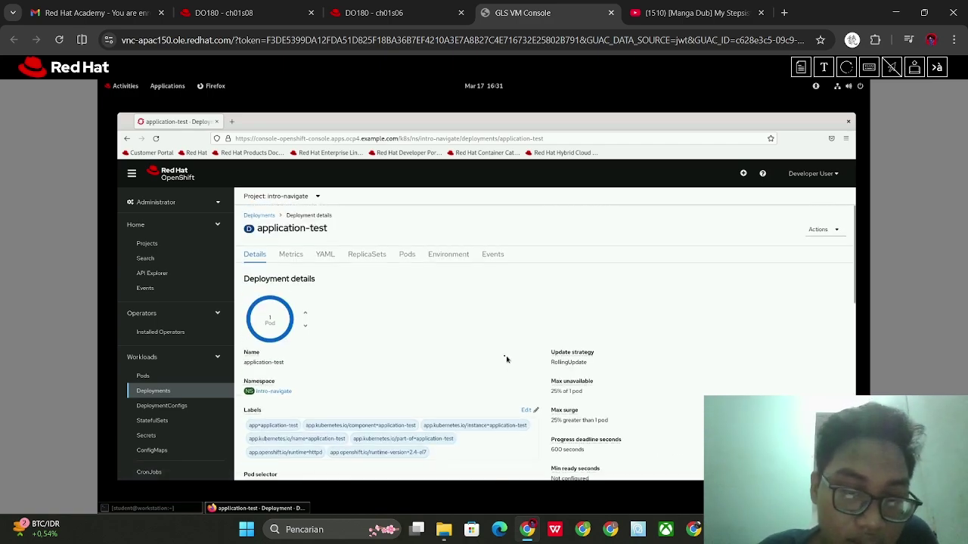
{"action": "scroll", "coordinate": [452, 322], "scroll_direction": "down", "scroll_amount": 5}
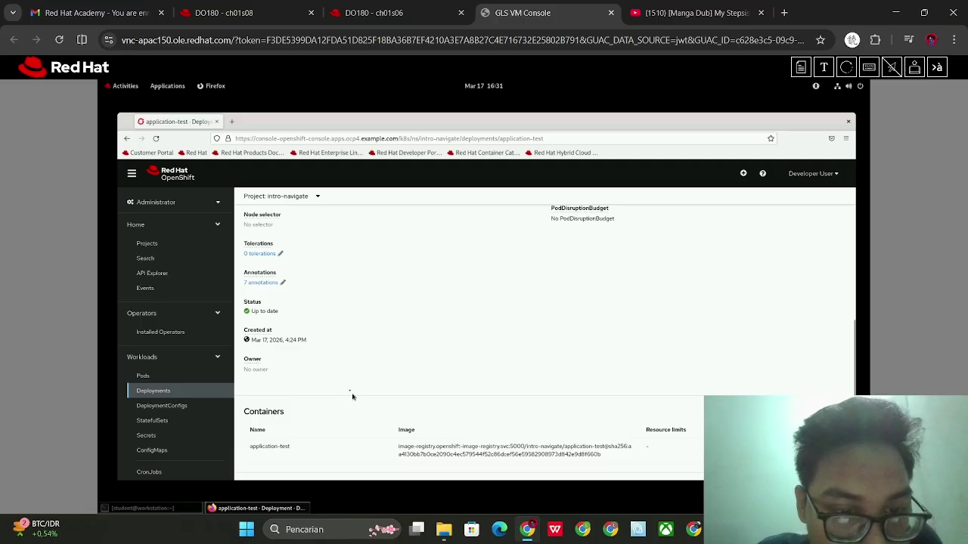
{"action": "scroll", "coordinate": [350, 395], "scroll_direction": "up", "scroll_amount": 1}
{"action": "scroll", "coordinate": [327, 377], "scroll_direction": "up", "scroll_amount": 4}
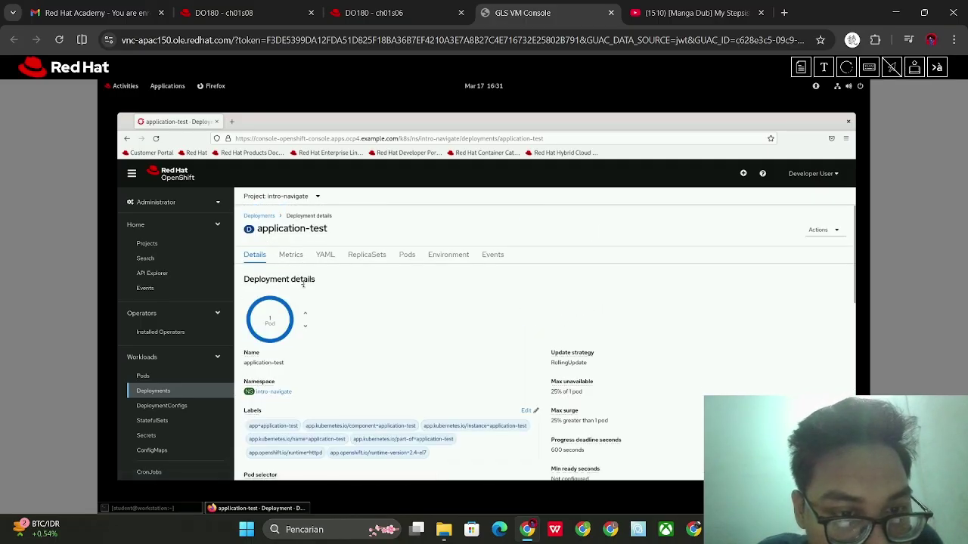
{"action": "double_click", "coordinate": [266, 279]}
{"action": "scroll", "coordinate": [295, 350], "scroll_direction": "down", "scroll_amount": 3}
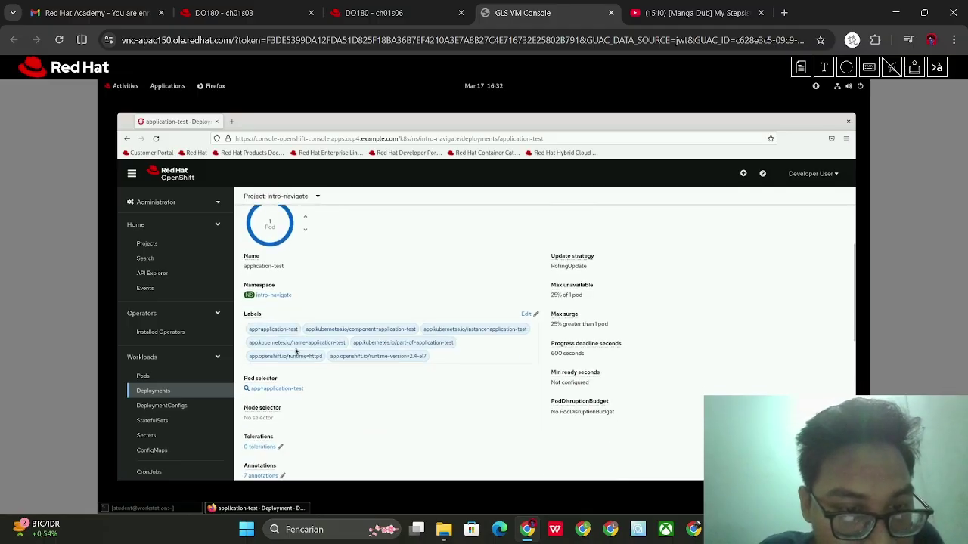
{"action": "scroll", "coordinate": [295, 350], "scroll_direction": "down", "scroll_amount": 4}
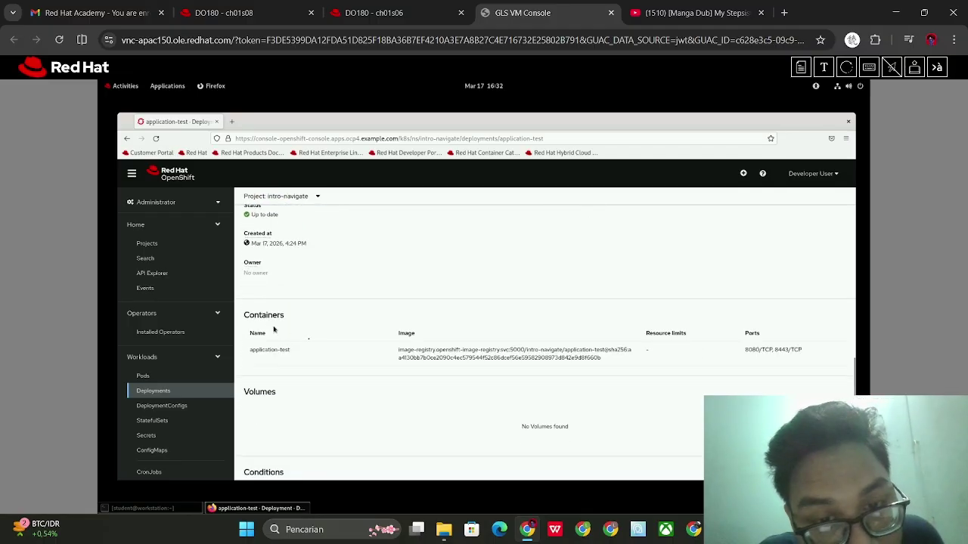
{"action": "scroll", "coordinate": [336, 356], "scroll_direction": "down", "scroll_amount": 2}
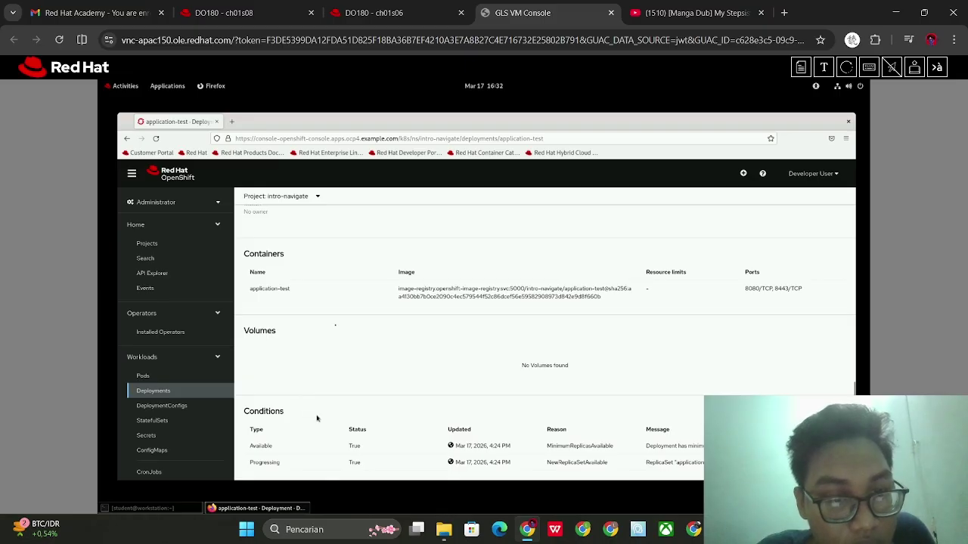
{"action": "scroll", "coordinate": [346, 296], "scroll_direction": "up", "scroll_amount": 10}
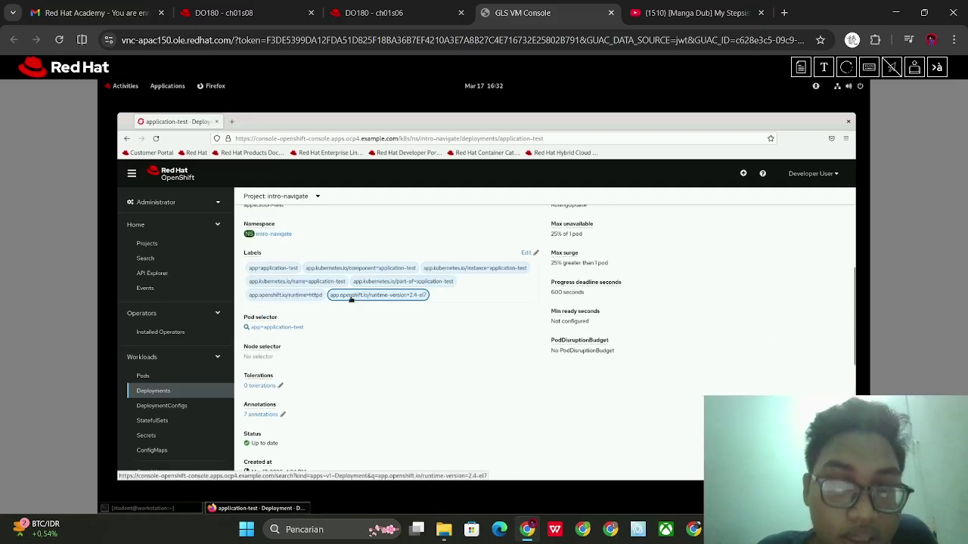
Read ahead in the course to step 8 on the application-test service and route
{"action": "left_click", "coordinate": [399, 14]}
{"action": "scroll", "coordinate": [473, 336], "scroll_direction": "down", "scroll_amount": 5}
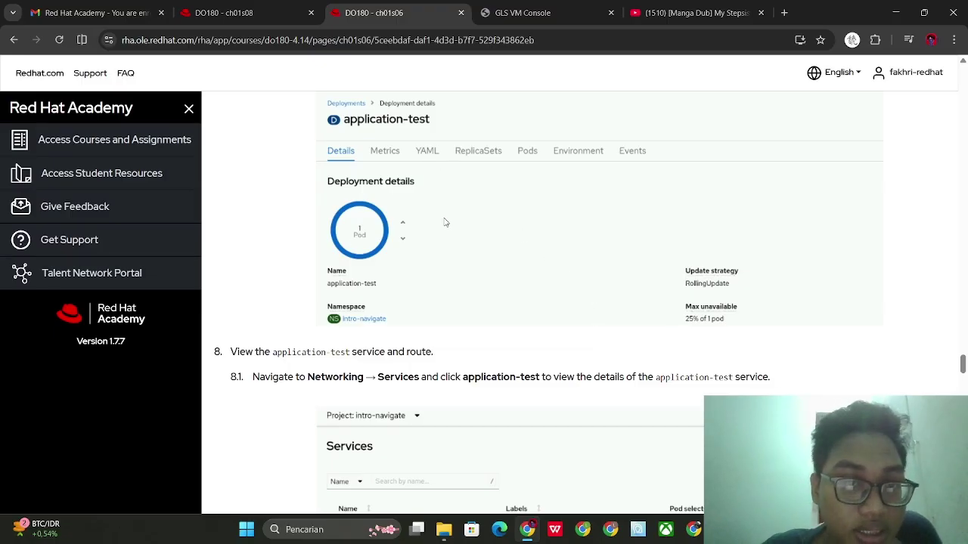
{"action": "scroll", "coordinate": [492, 229], "scroll_direction": "down", "scroll_amount": 2}
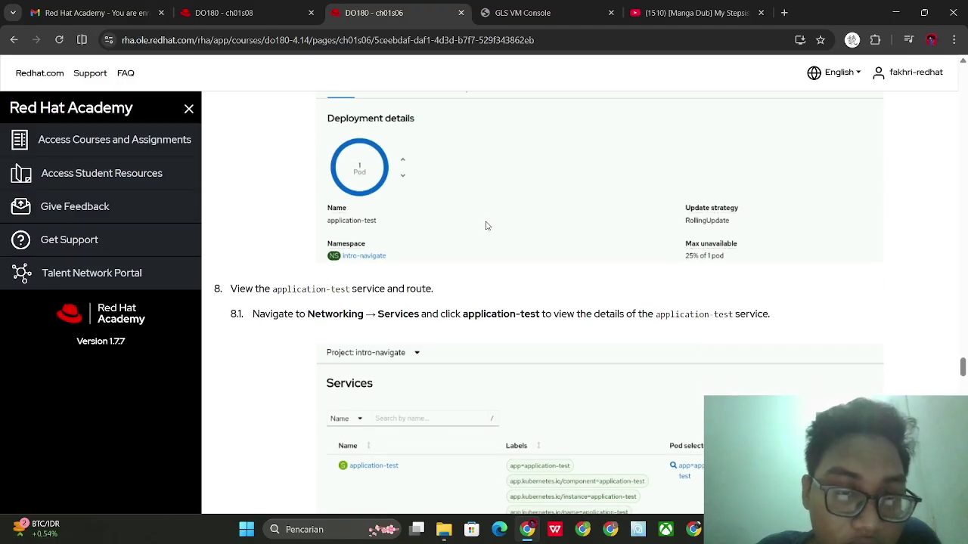
{"action": "scroll", "coordinate": [483, 223], "scroll_direction": "down", "scroll_amount": 2}
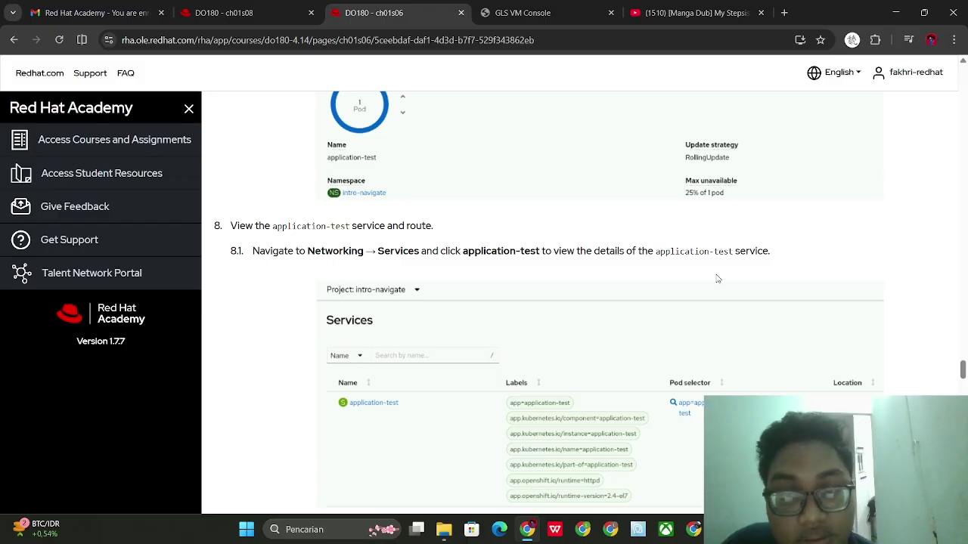
{"action": "scroll", "coordinate": [665, 323], "scroll_direction": "down", "scroll_amount": 2}
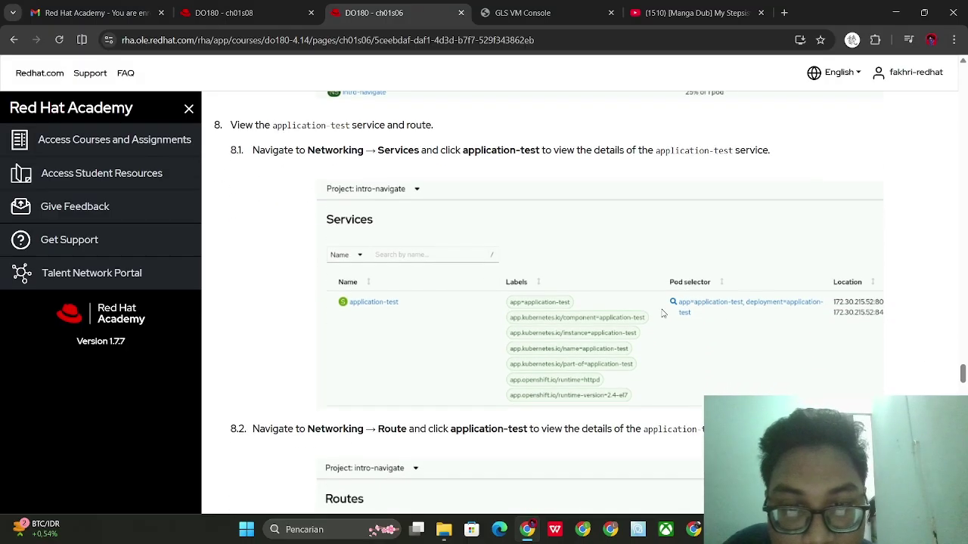
Open Networking > Services to list the project's services
{"action": "left_click", "coordinate": [497, 6]}
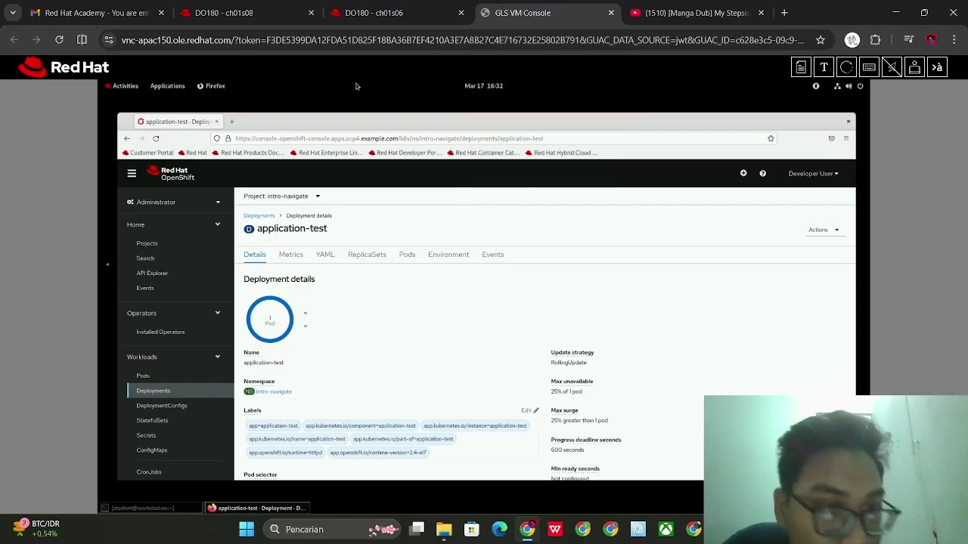
{"action": "scroll", "coordinate": [181, 364], "scroll_direction": "down", "scroll_amount": 1}
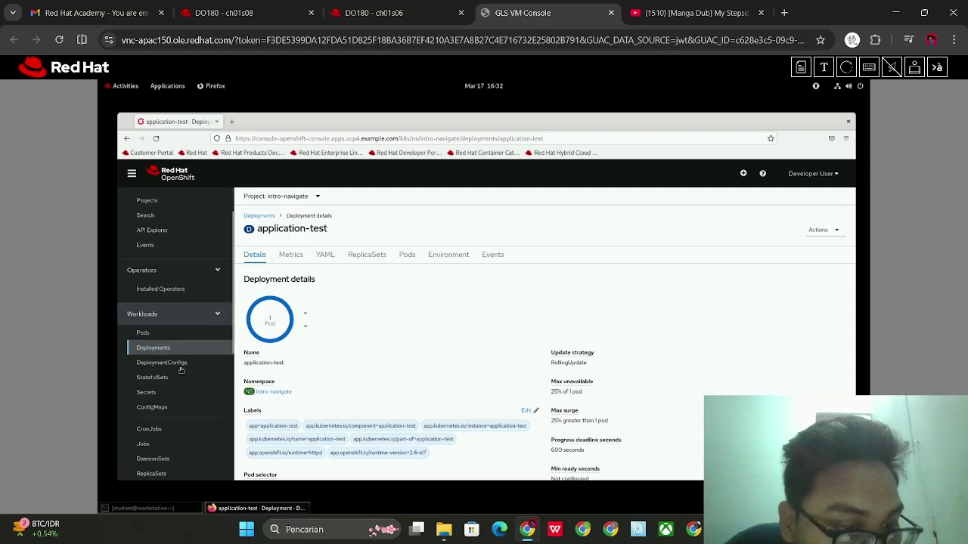
{"action": "scroll", "coordinate": [174, 390], "scroll_direction": "down", "scroll_amount": 3}
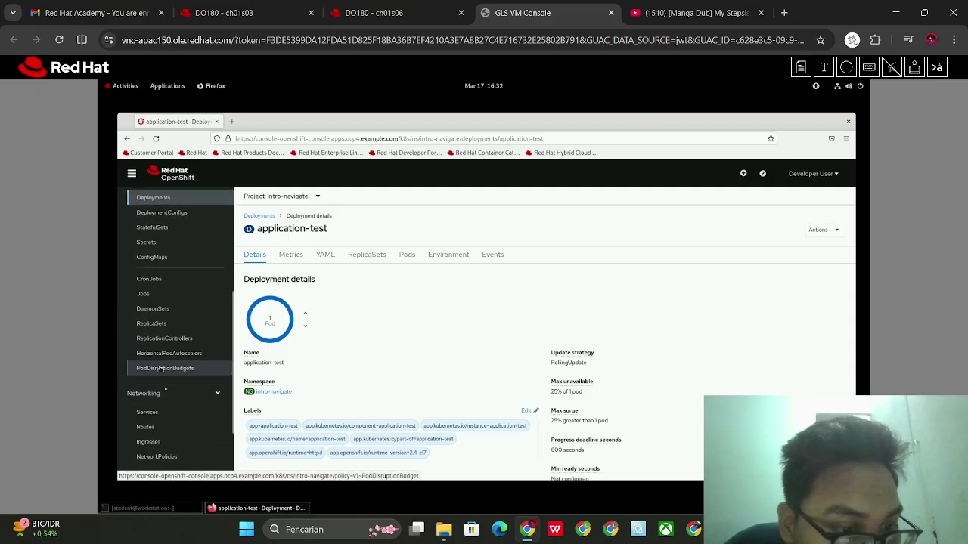
{"action": "left_click", "coordinate": [175, 413]}
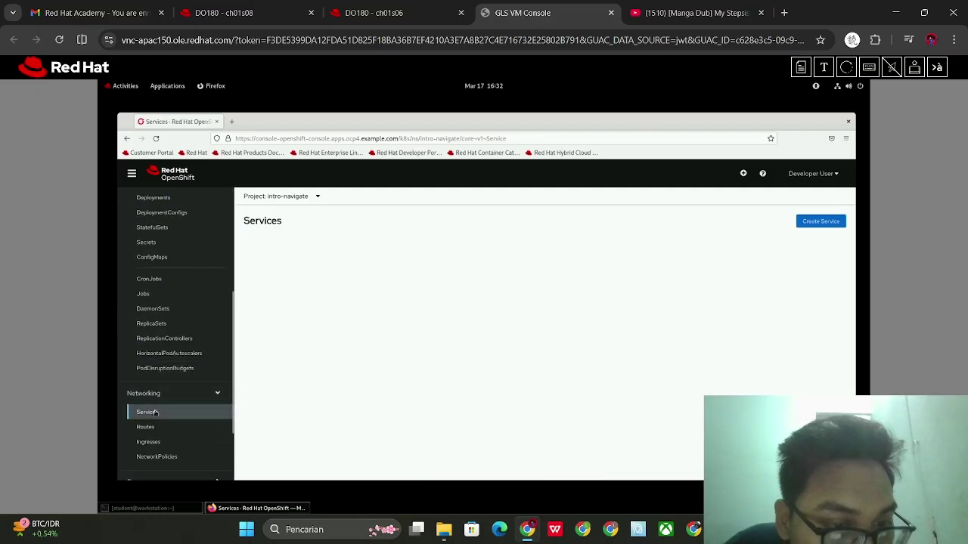
Check the course, then open Networking > Routes showing application-test and httpd-ex-git, both Accepted
{"action": "left_click", "coordinate": [374, 13]}
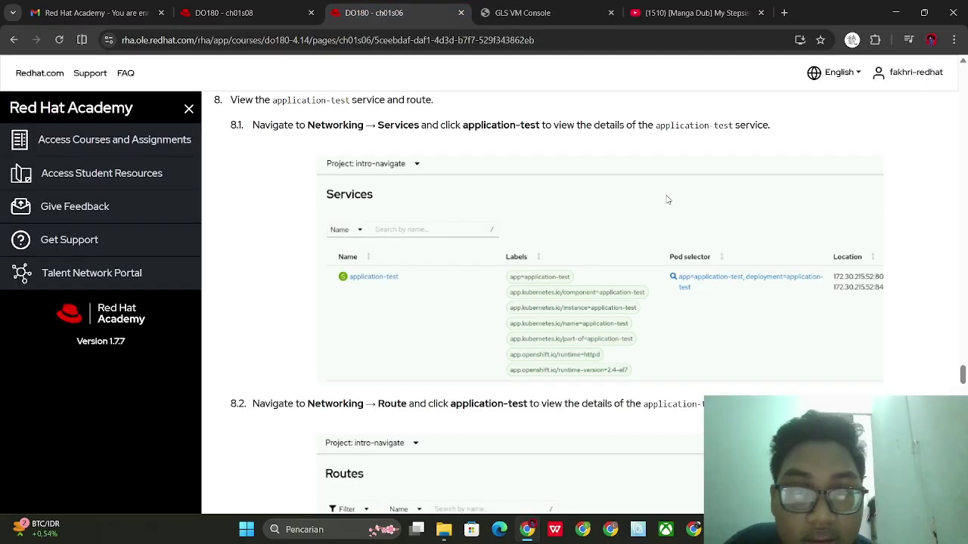
{"action": "left_click", "coordinate": [541, 13]}
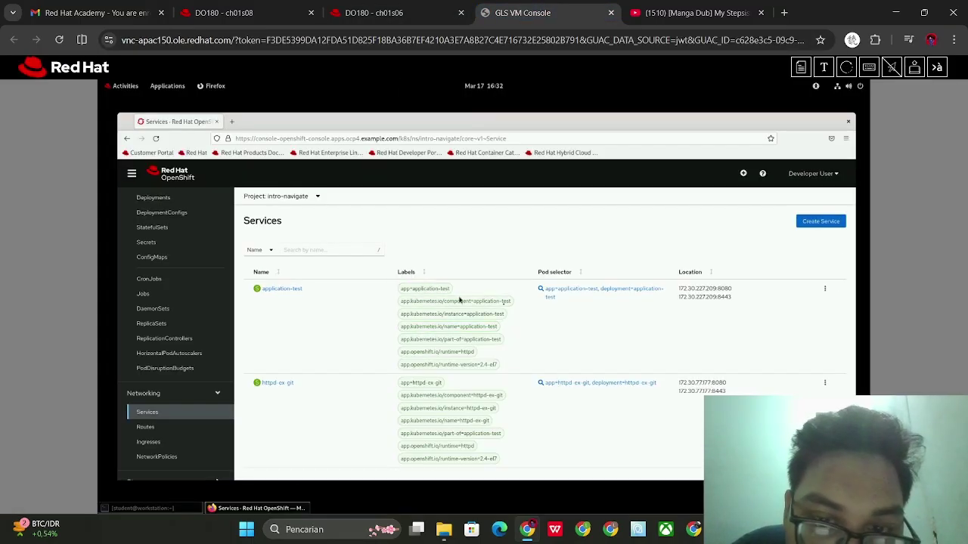
{"action": "left_click", "coordinate": [389, 12]}
{"action": "scroll", "coordinate": [403, 239], "scroll_direction": "down", "scroll_amount": 2}
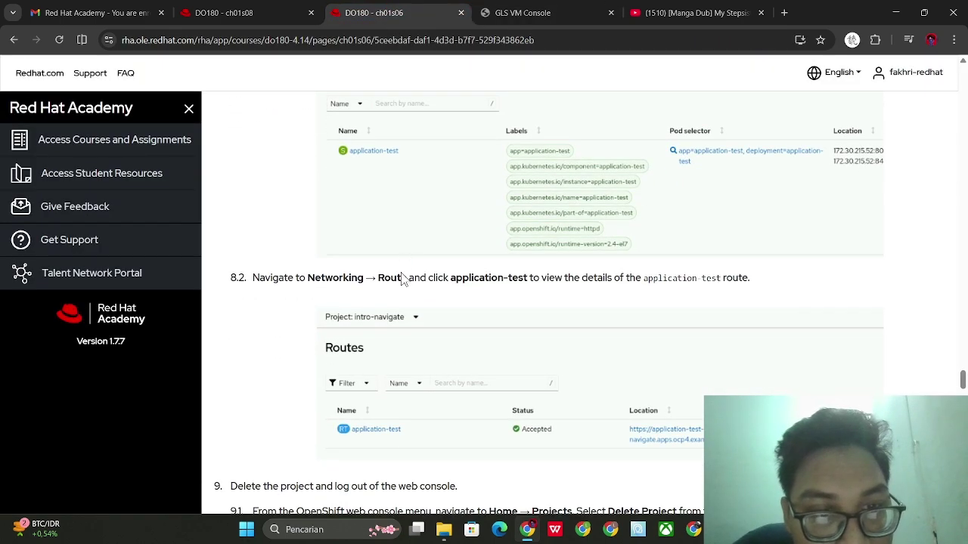
{"action": "left_click", "coordinate": [580, 7]}
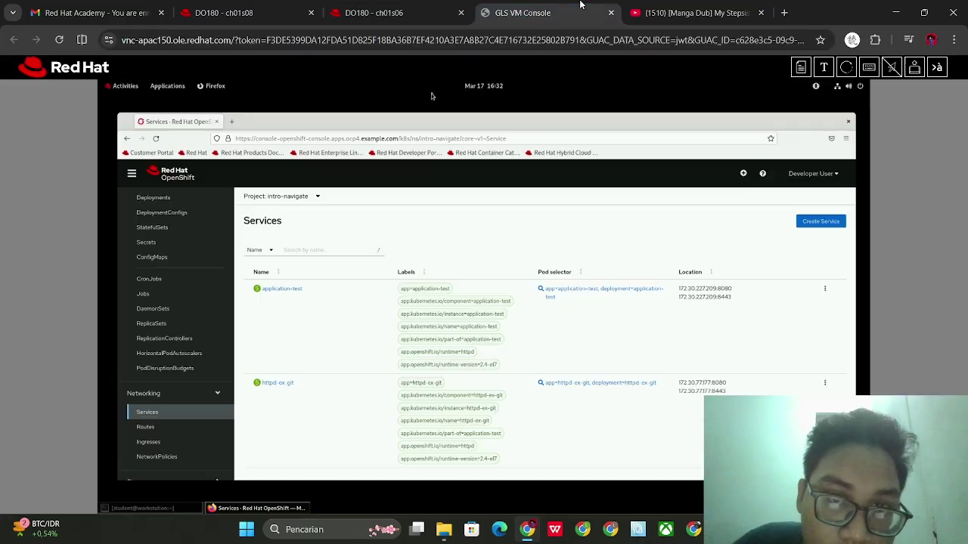
{"action": "left_click", "coordinate": [146, 427]}
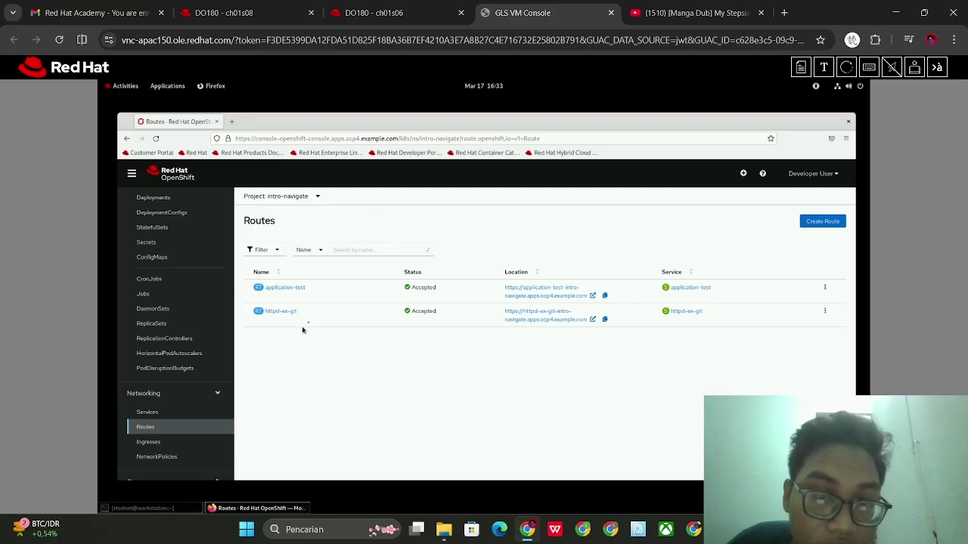
{"action": "left_click", "coordinate": [447, 9]}
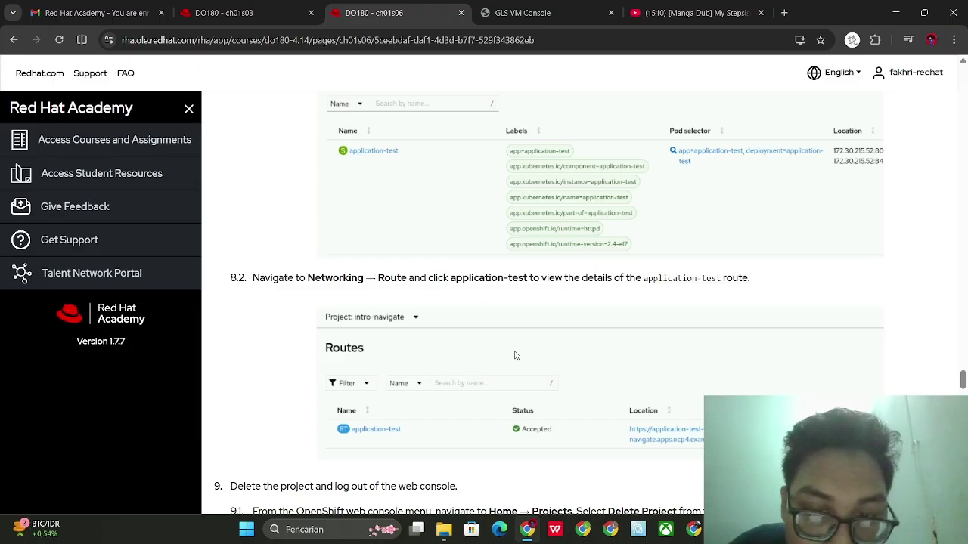
{"action": "scroll", "coordinate": [522, 309], "scroll_direction": "down", "scroll_amount": 3}
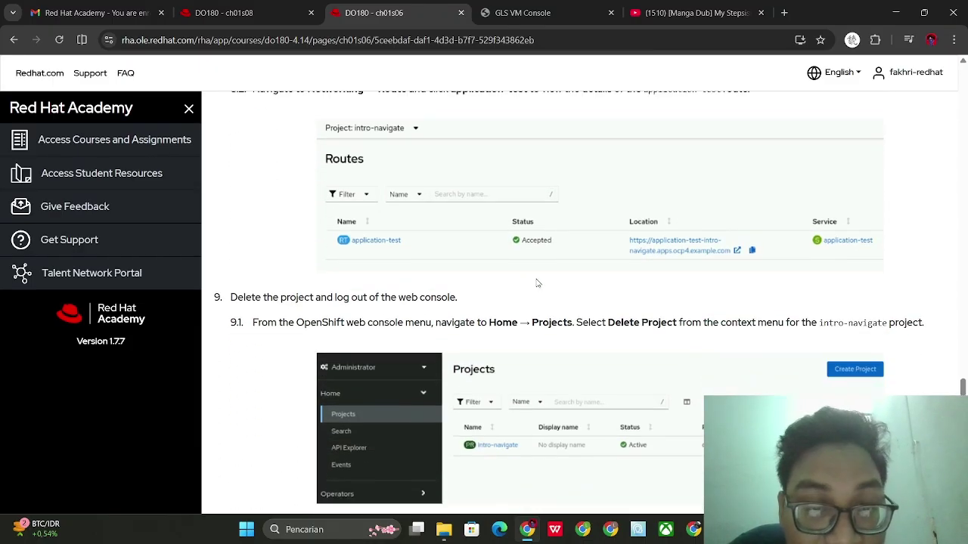
{"action": "scroll", "coordinate": [492, 226], "scroll_direction": "down", "scroll_amount": 3}
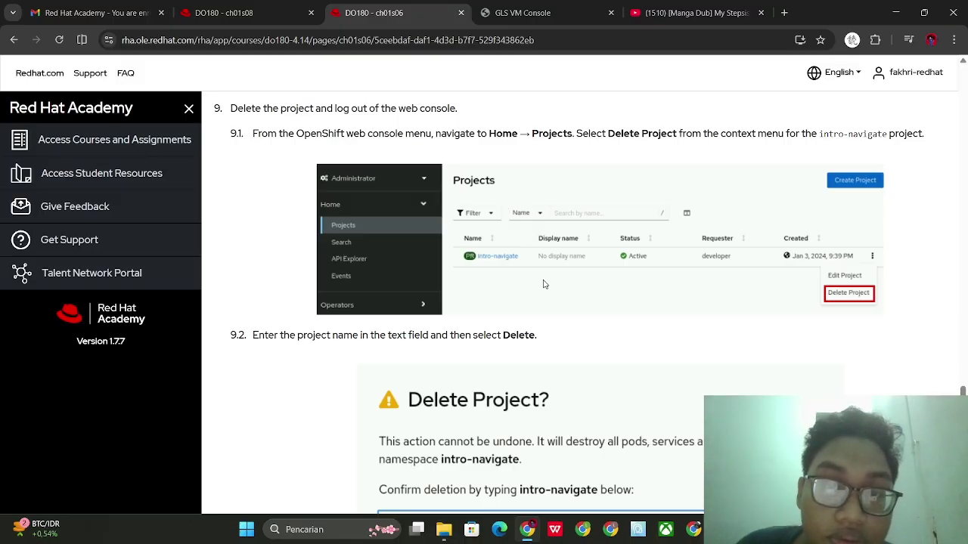
{"action": "left_click", "coordinate": [592, 5]}
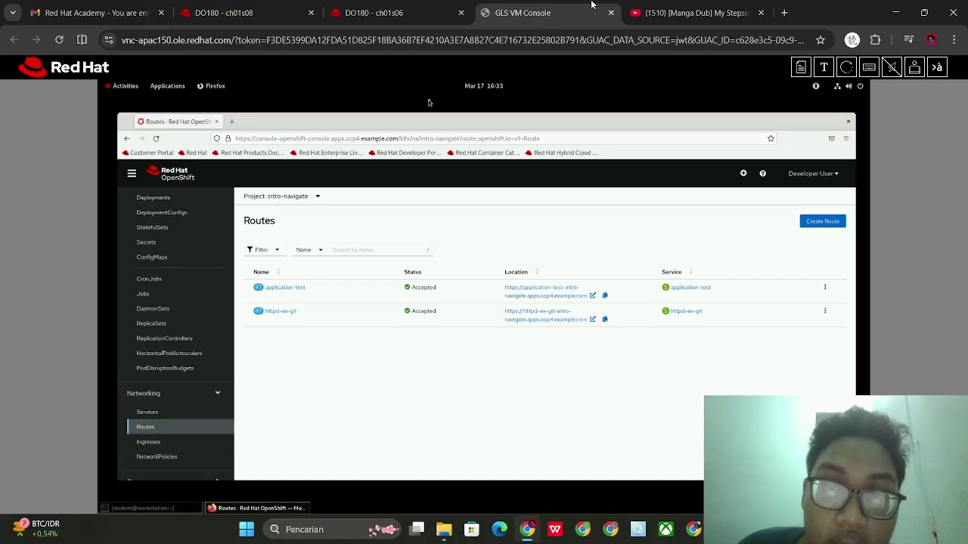
{"action": "scroll", "coordinate": [166, 257], "scroll_direction": "up", "scroll_amount": 5}
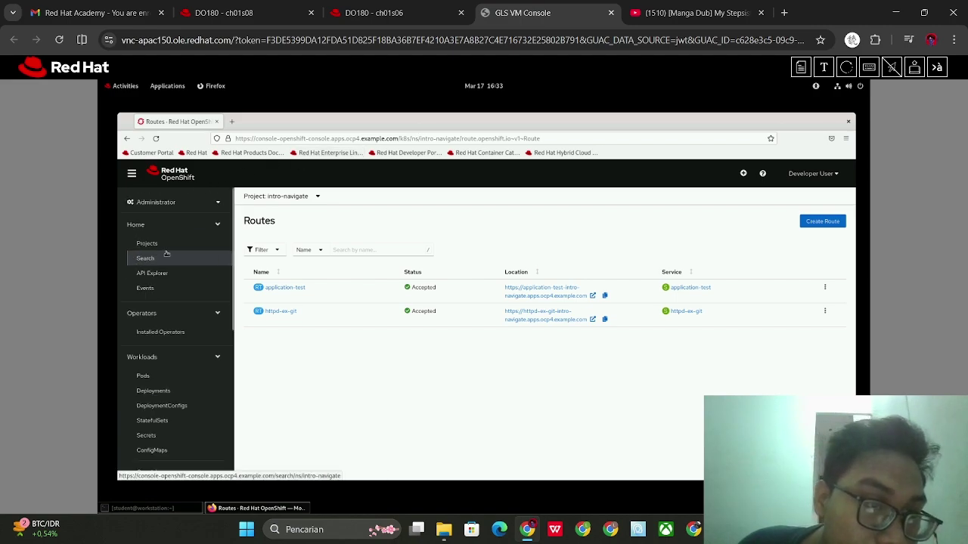
{"action": "left_click", "coordinate": [162, 227]}
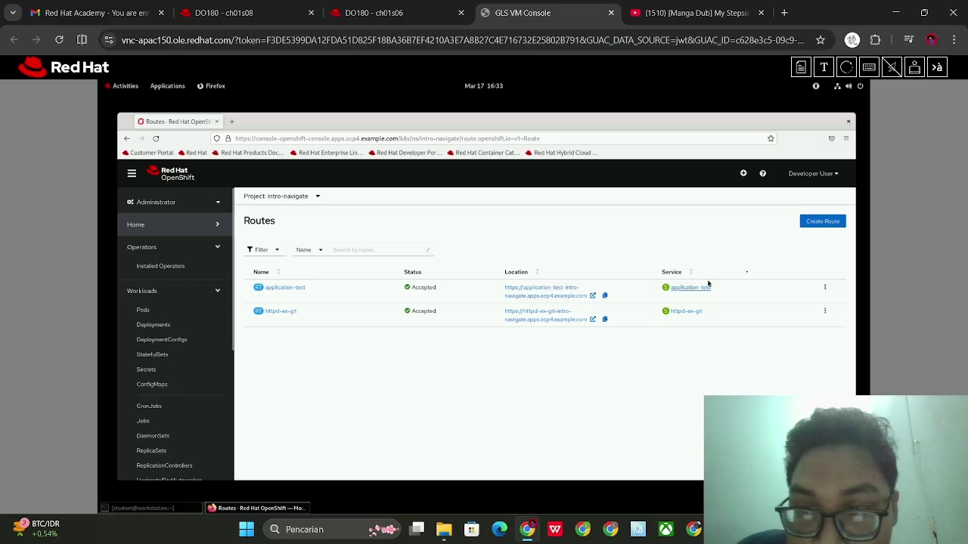
{"action": "left_click", "coordinate": [825, 287]}
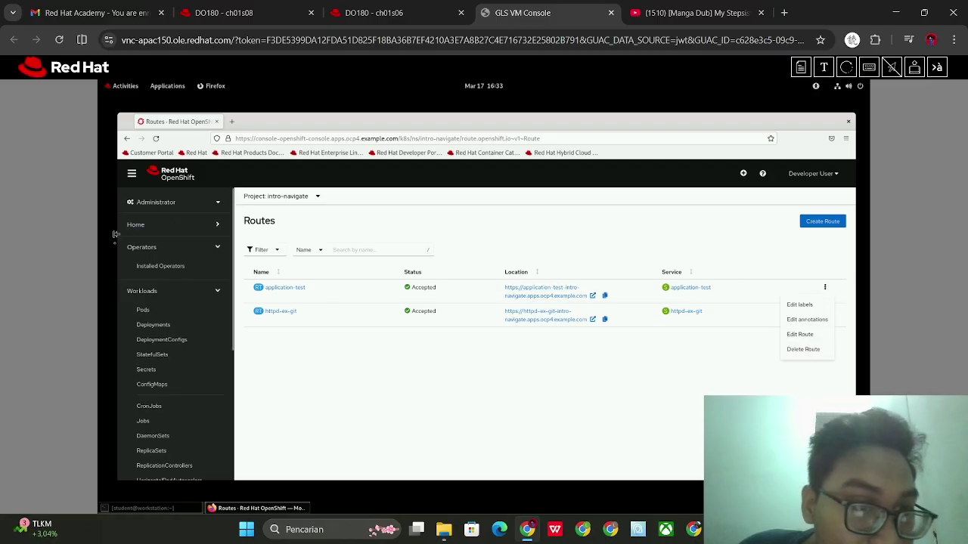
{"action": "left_click", "coordinate": [165, 234]}
{"action": "left_click", "coordinate": [165, 233]}
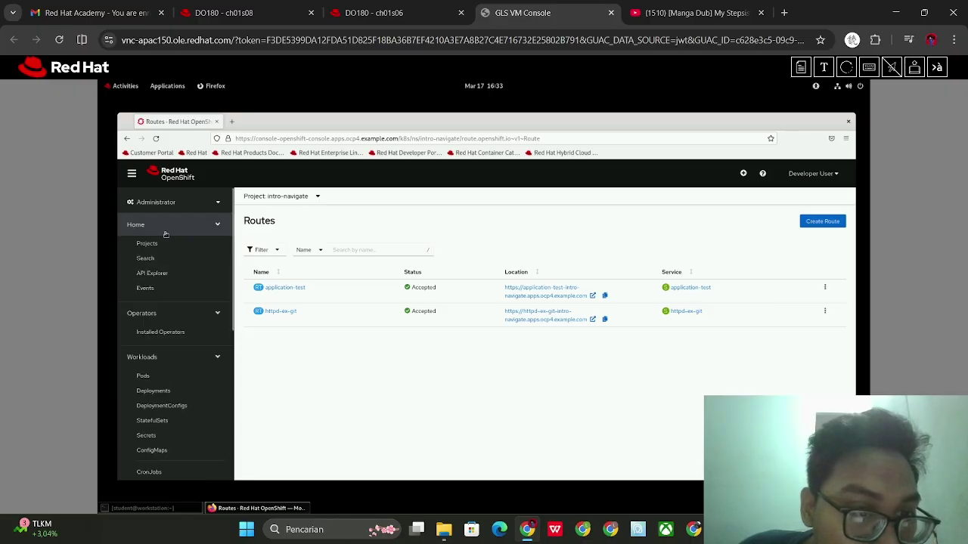
{"action": "left_click", "coordinate": [162, 256]}
From Home > Projects, choose Delete Project in the intro-navigate actions menu
{"action": "left_click", "coordinate": [163, 245]}
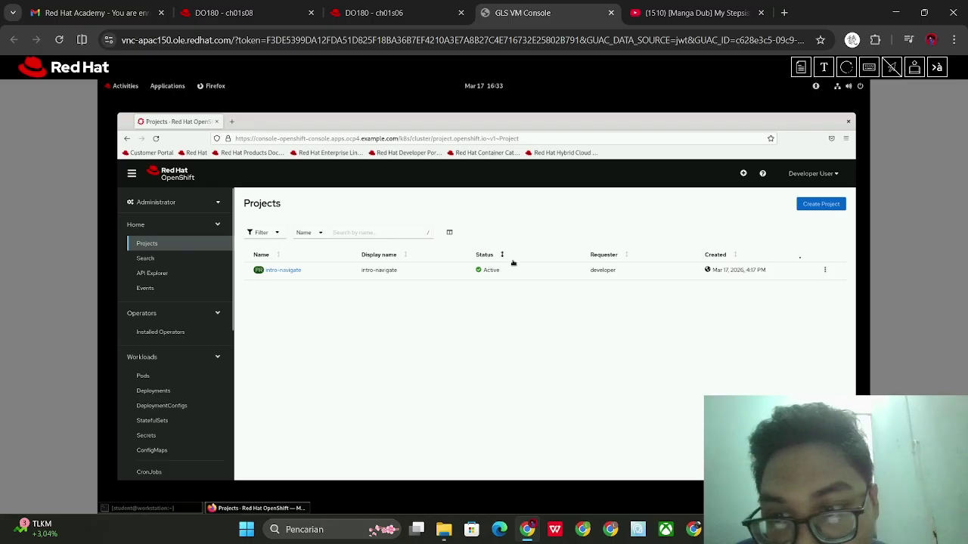
{"action": "left_click", "coordinate": [825, 270]}
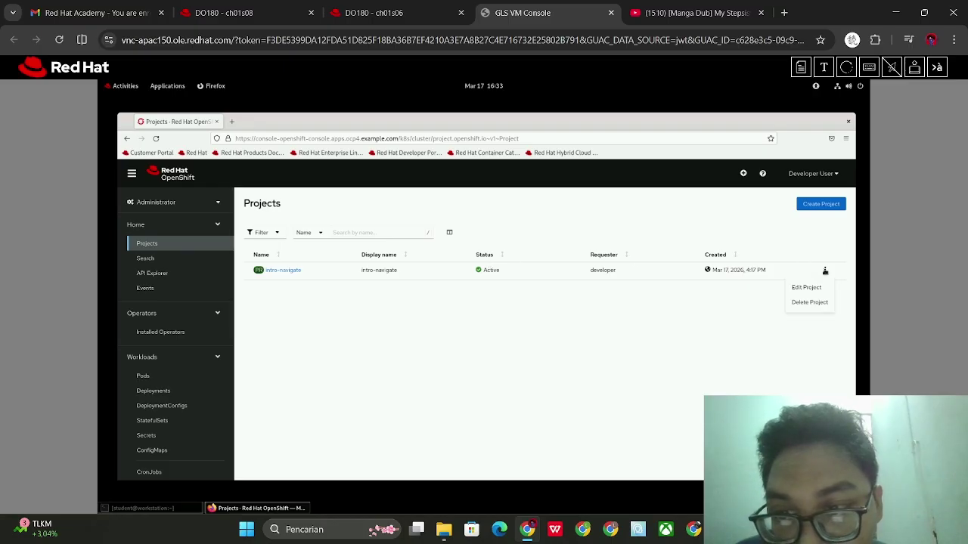
{"action": "key", "text": "ctrl+Page_Up"}
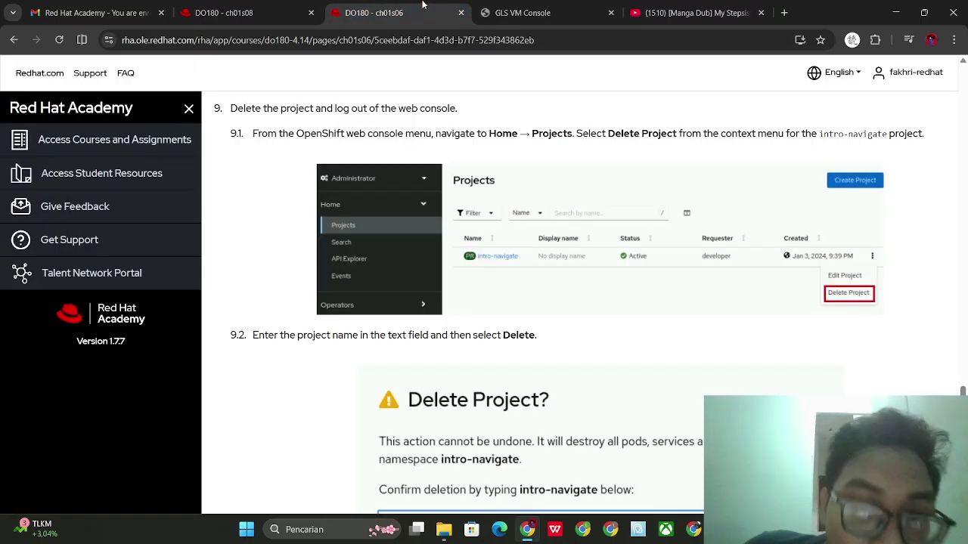
{"action": "left_click", "coordinate": [512, 6]}
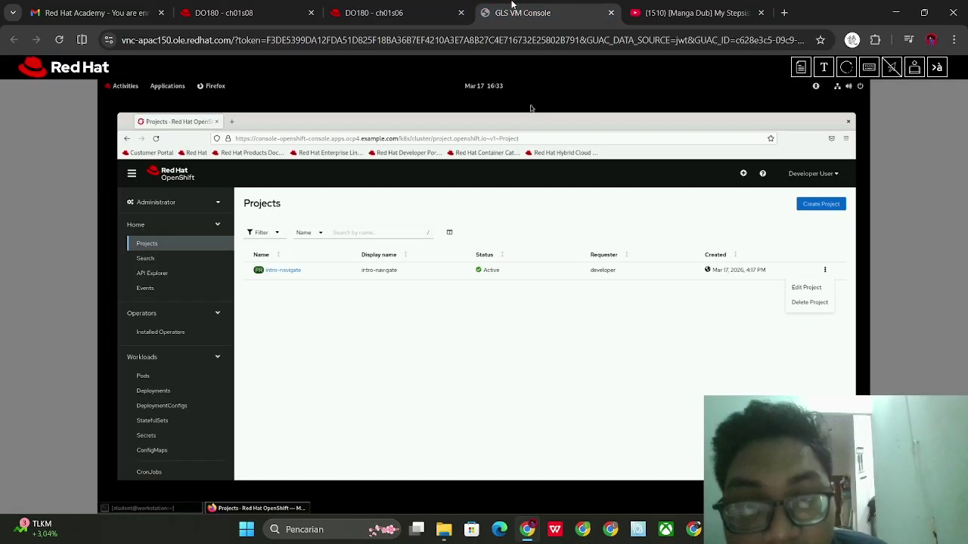
{"action": "left_click", "coordinate": [809, 302]}
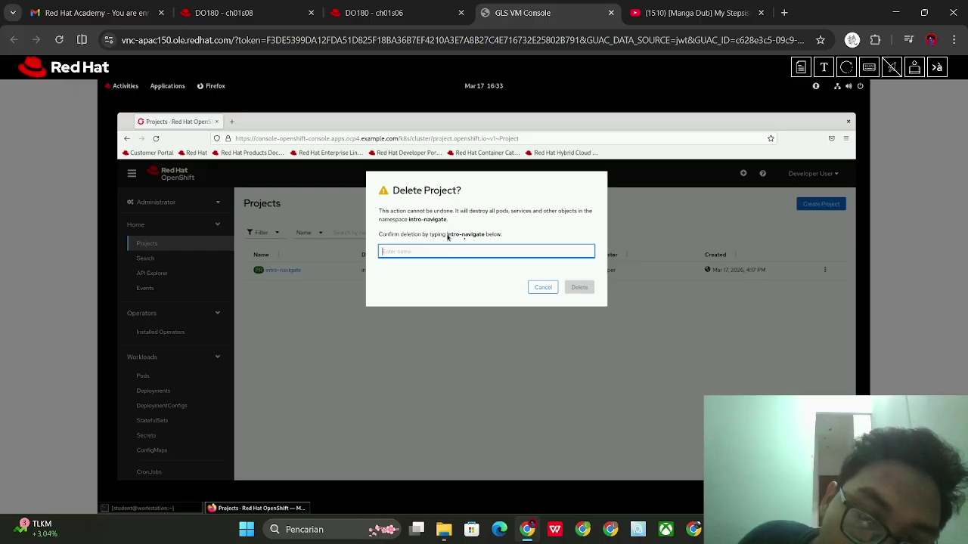
Type intro-navigate in the confirmation field, fixing a mistyped application-test, and delete the project
{"action": "left_click_drag", "start_coordinate": [448, 235], "coordinate": [487, 236]}
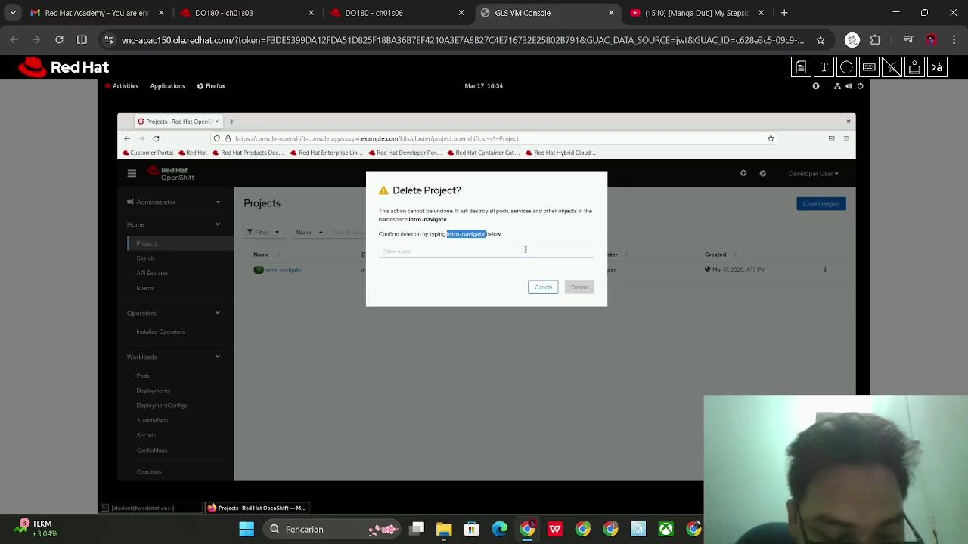
{"action": "left_click", "coordinate": [500, 254]}
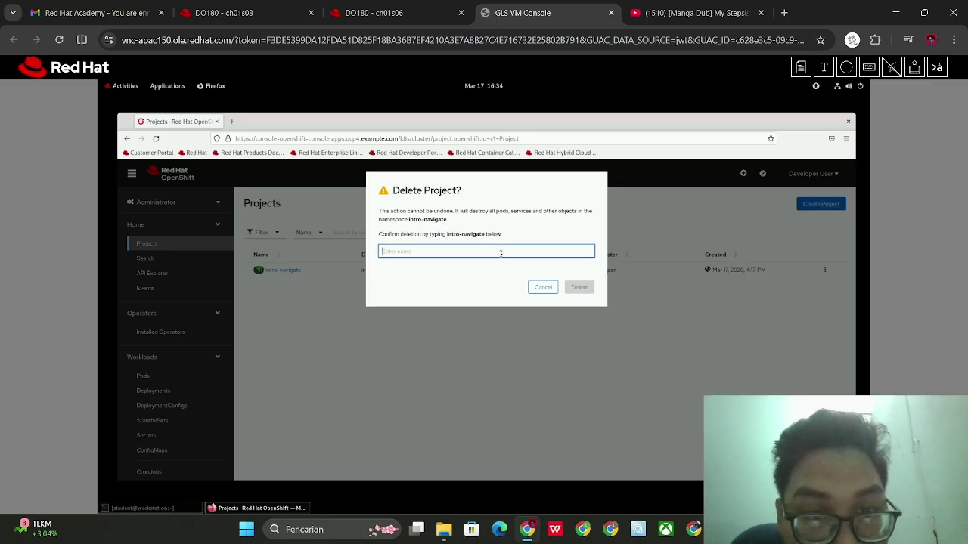
{"action": "type", "text": "application-test"}
{"action": "left_click_drag", "start_coordinate": [434, 253], "coordinate": [379, 247]}
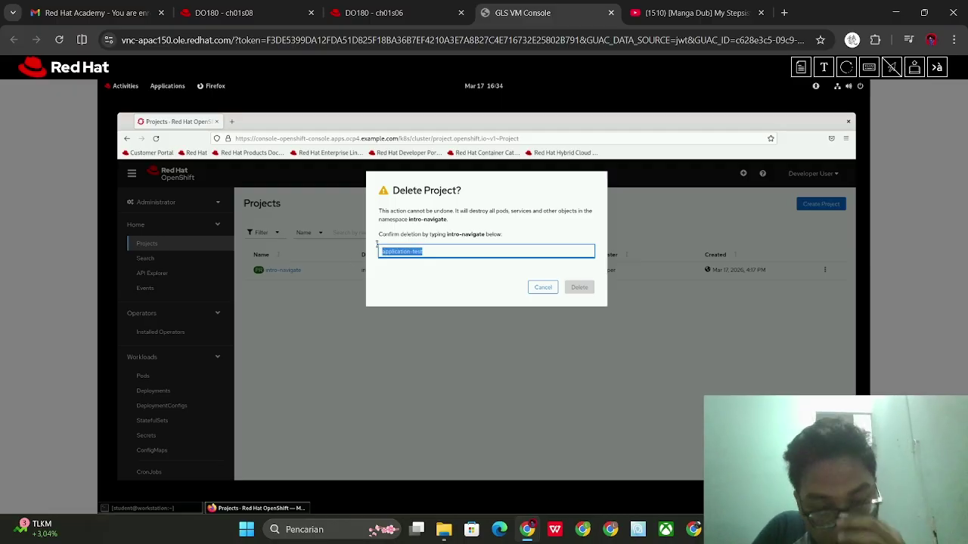
{"action": "key", "text": "BackSpace"}
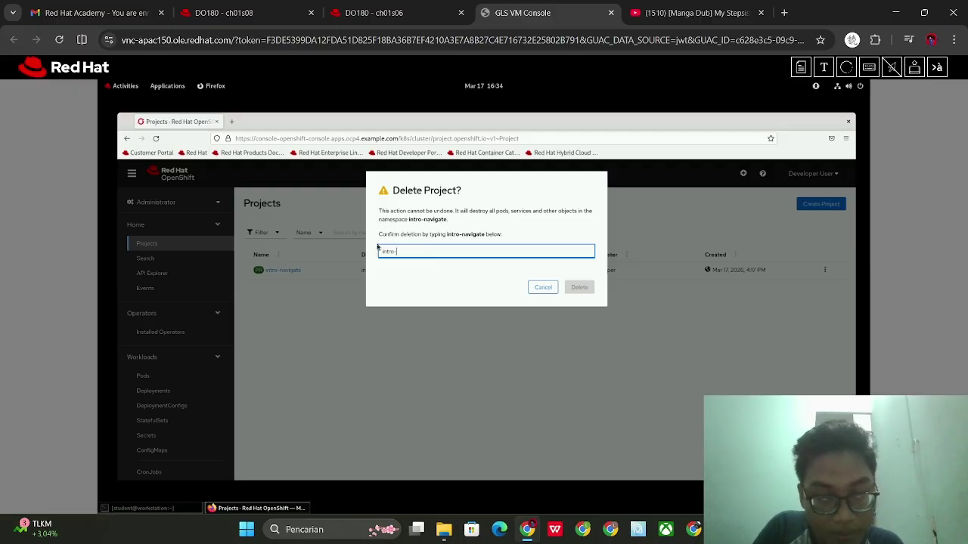
{"action": "type", "text": "intro-navigate"}
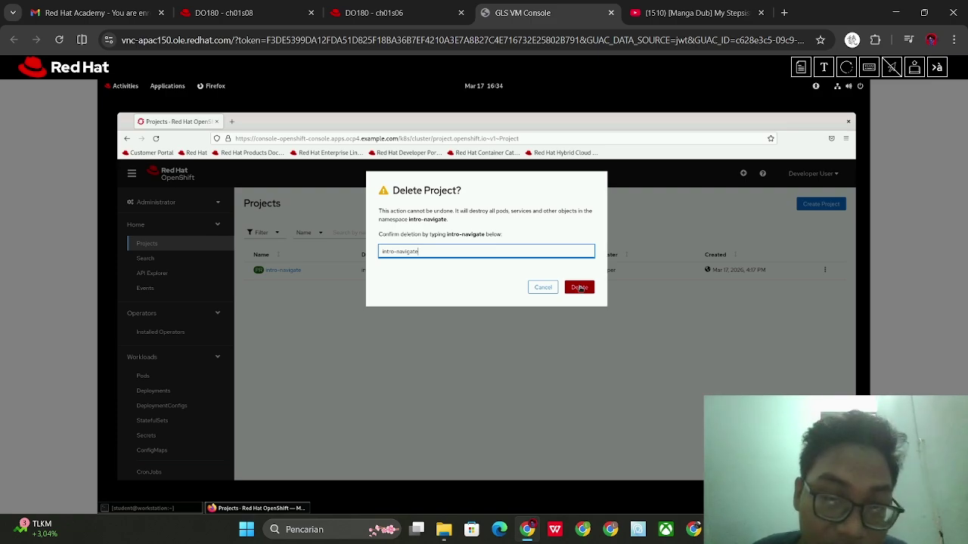
{"action": "left_click", "coordinate": [579, 288]}
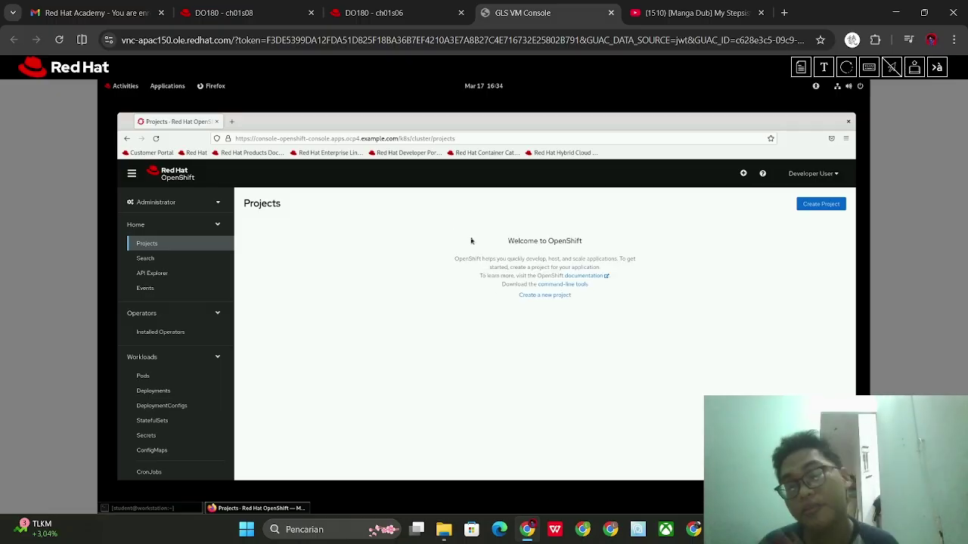
After reading step 9.3, log the developer user out of the OpenShift web console
{"action": "key", "text": "ctrl+shift+Tab"}
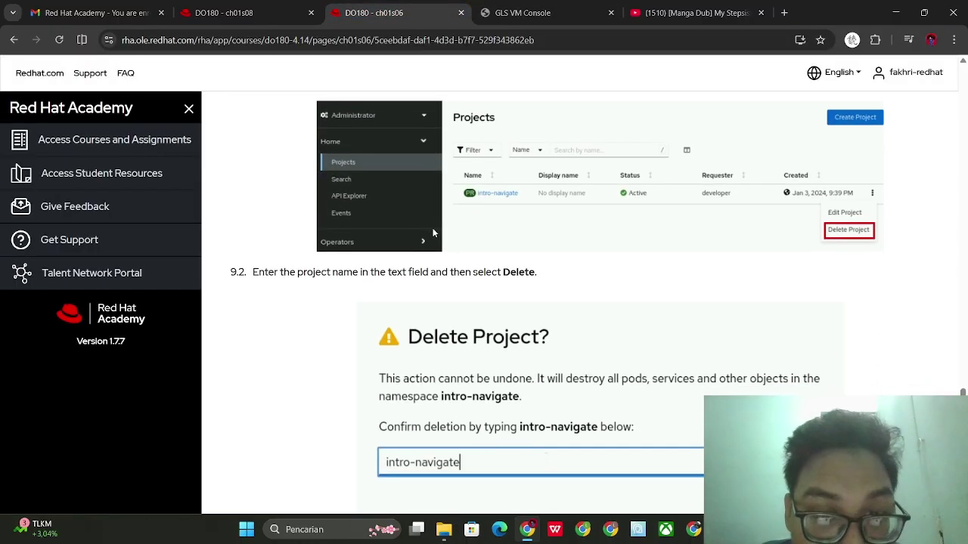
{"action": "scroll", "coordinate": [433, 228], "scroll_direction": "down", "scroll_amount": 1}
{"action": "scroll", "coordinate": [431, 254], "scroll_direction": "down", "scroll_amount": 6}
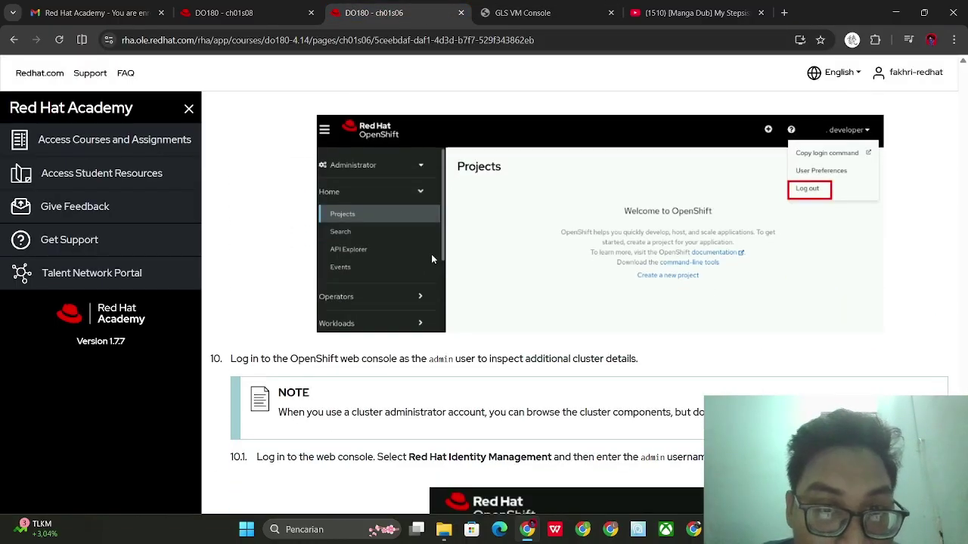
{"action": "scroll", "coordinate": [432, 259], "scroll_direction": "up", "scroll_amount": 1}
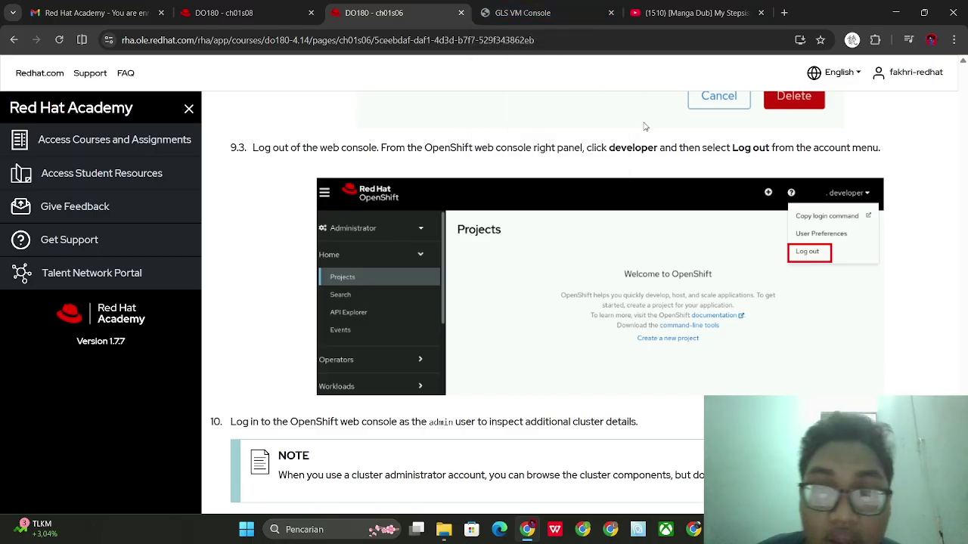
{"action": "left_click", "coordinate": [505, 6]}
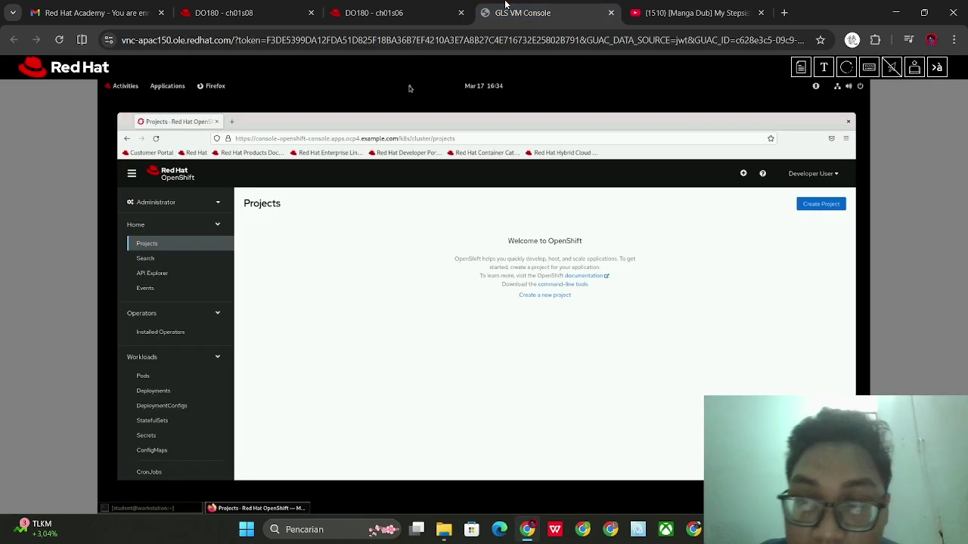
{"action": "left_click", "coordinate": [815, 173]}
{"action": "left_click", "coordinate": [795, 223]}
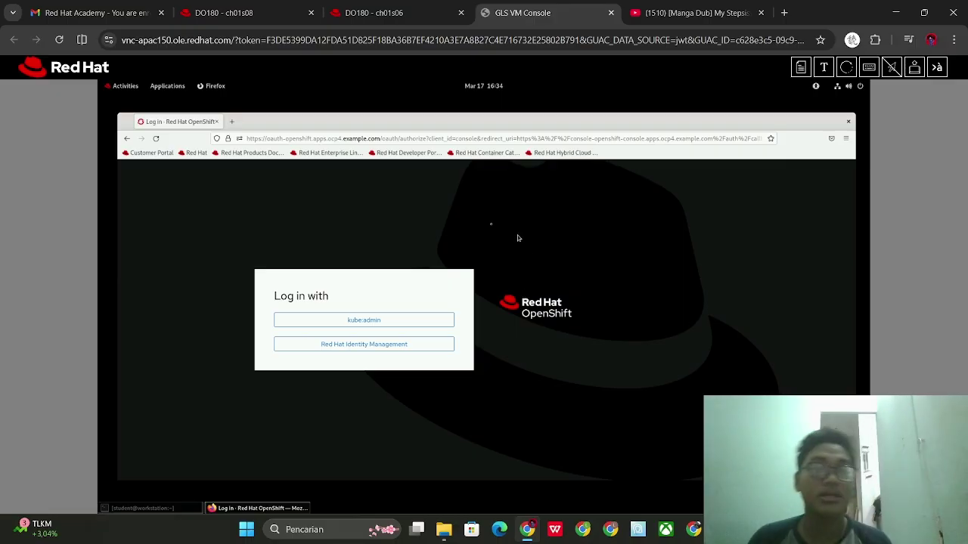
Scroll the course page to step 10.1's cluster administrator login instructions
{"action": "left_click", "coordinate": [373, 13]}
{"action": "scroll", "coordinate": [487, 224], "scroll_direction": "down", "scroll_amount": 3}
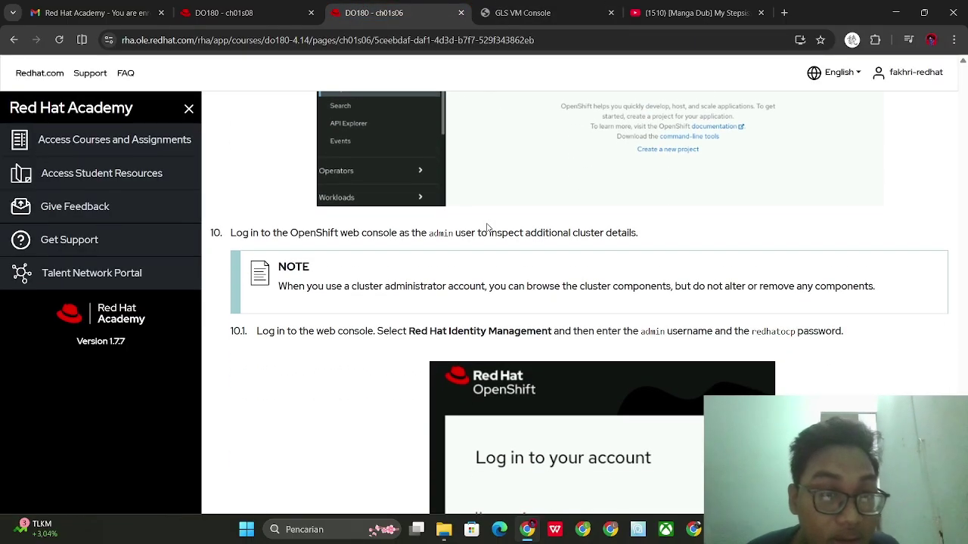
{"action": "scroll", "coordinate": [503, 236], "scroll_direction": "down", "scroll_amount": 1}
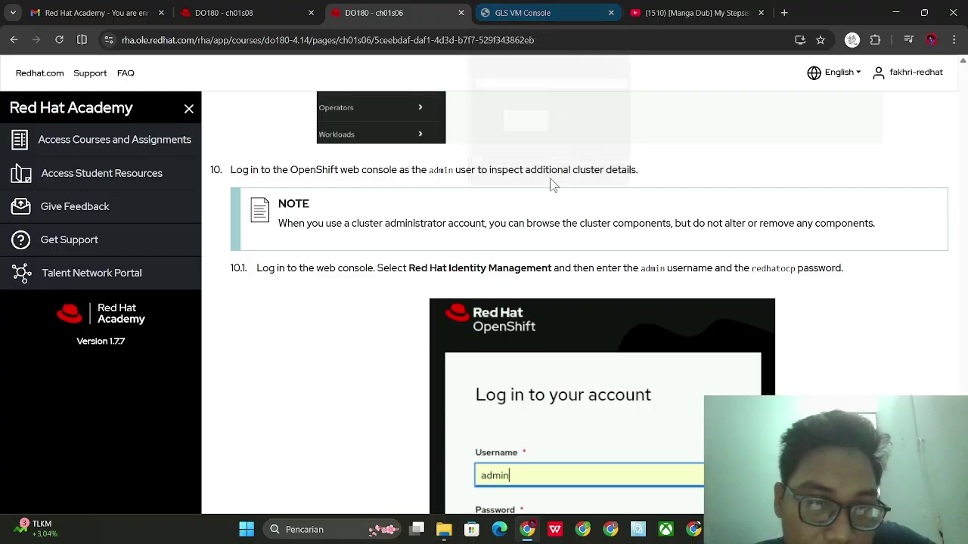
{"action": "scroll", "coordinate": [545, 163], "scroll_direction": "down", "scroll_amount": 1}
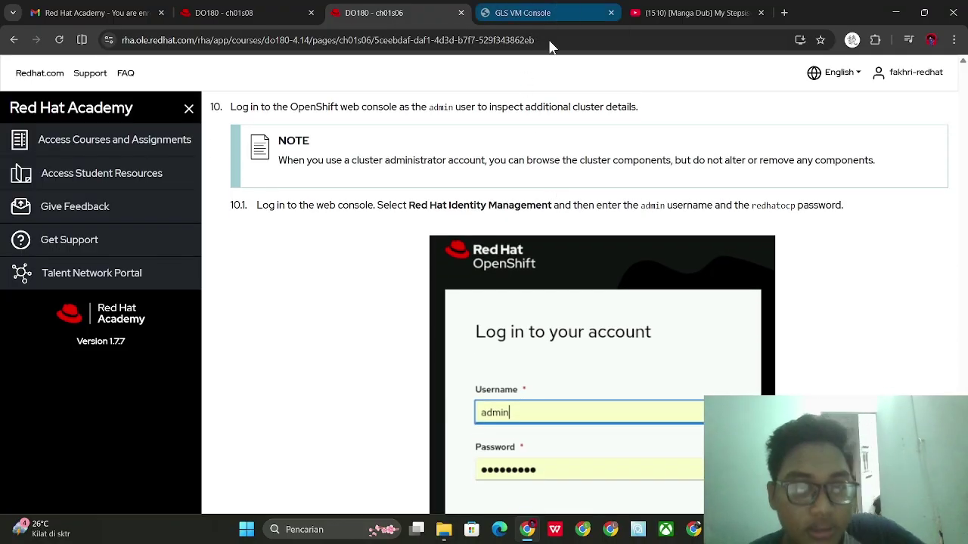
{"action": "scroll", "coordinate": [510, 160], "scroll_direction": "down", "scroll_amount": 1}
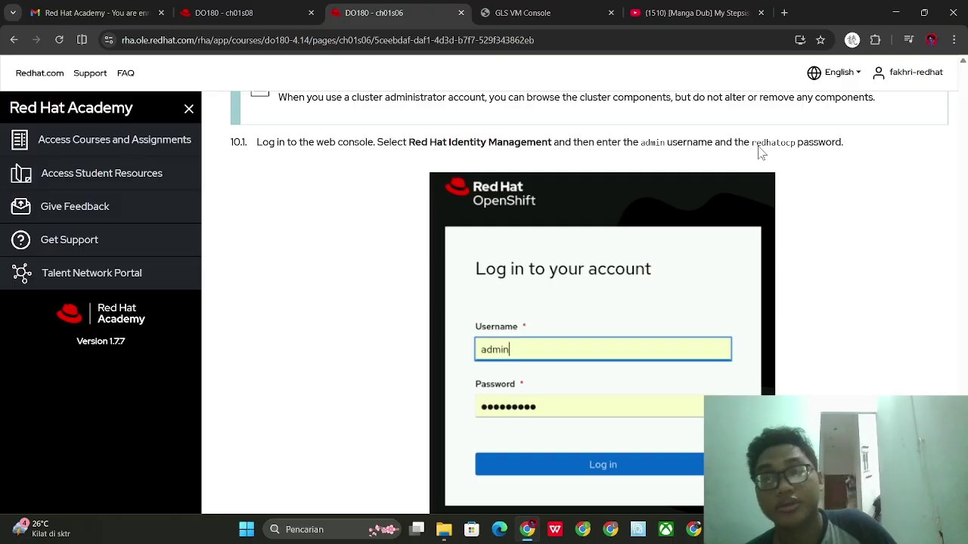
Log in via Red Hat Identity Management as admin with its password and save the login in Firefox
{"action": "left_click", "coordinate": [522, 13]}
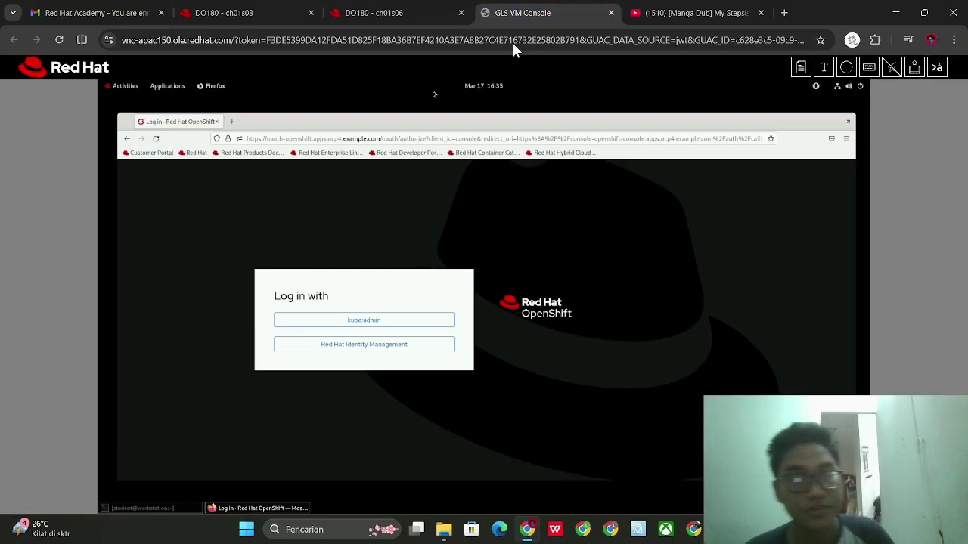
{"action": "left_click", "coordinate": [385, 346]}
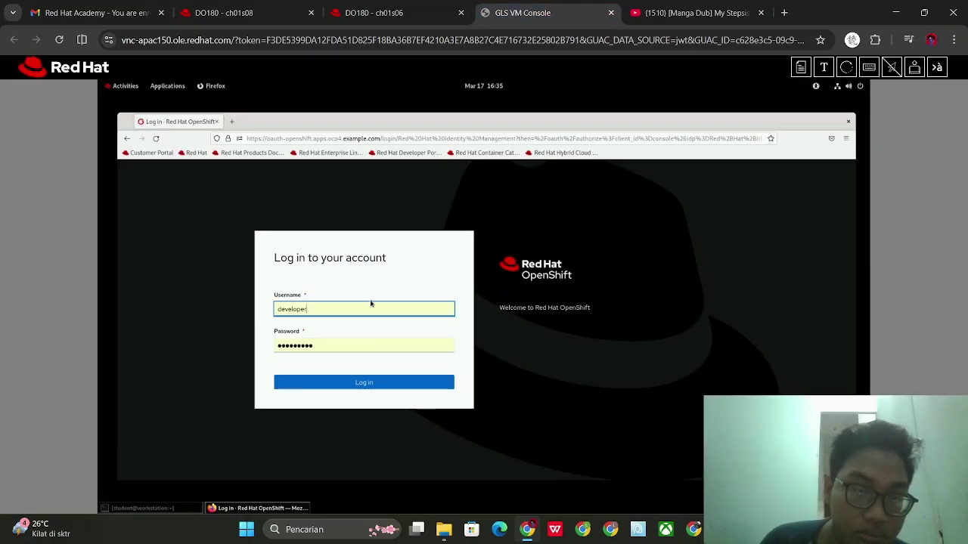
{"action": "left_click", "coordinate": [211, 307]}
{"action": "double_click", "coordinate": [288, 307]}
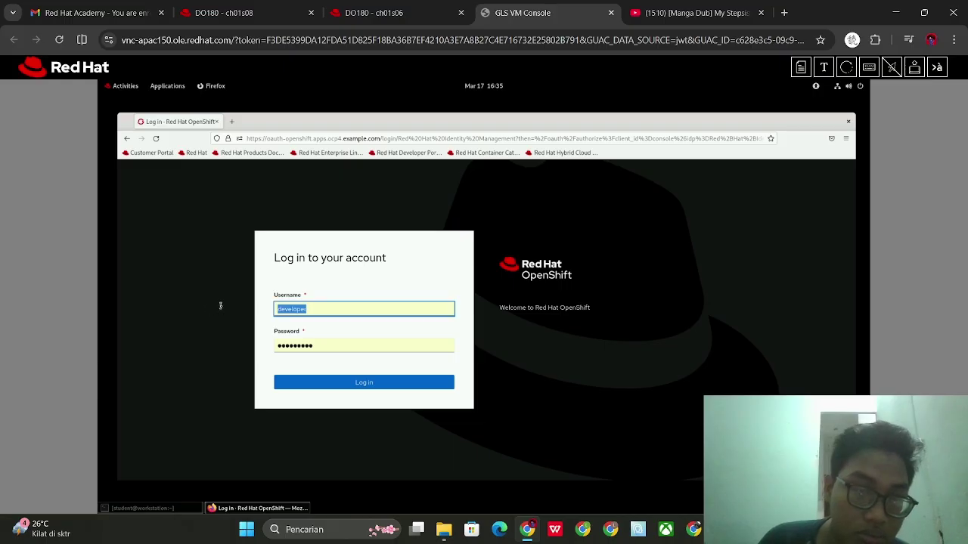
{"action": "type", "text": "admin"}
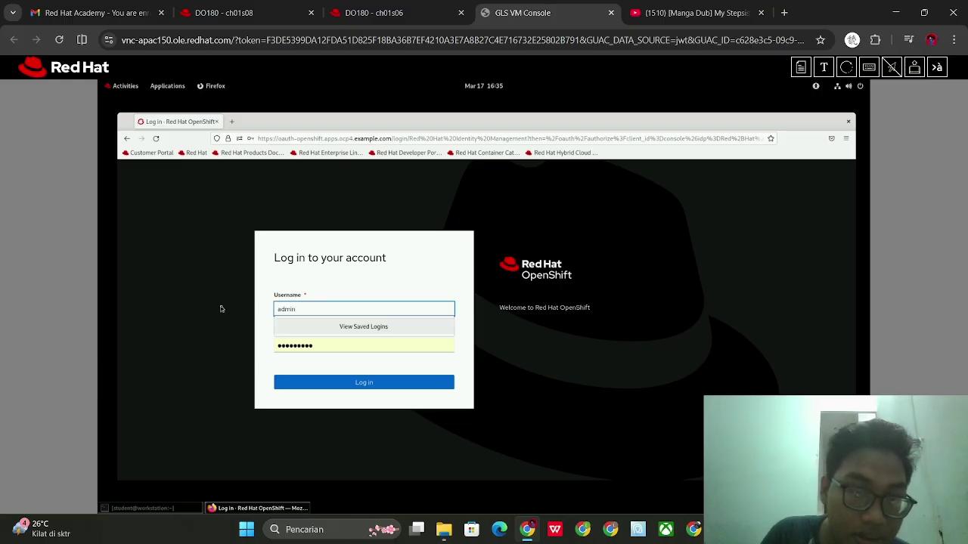
{"action": "key", "text": "Tab"}
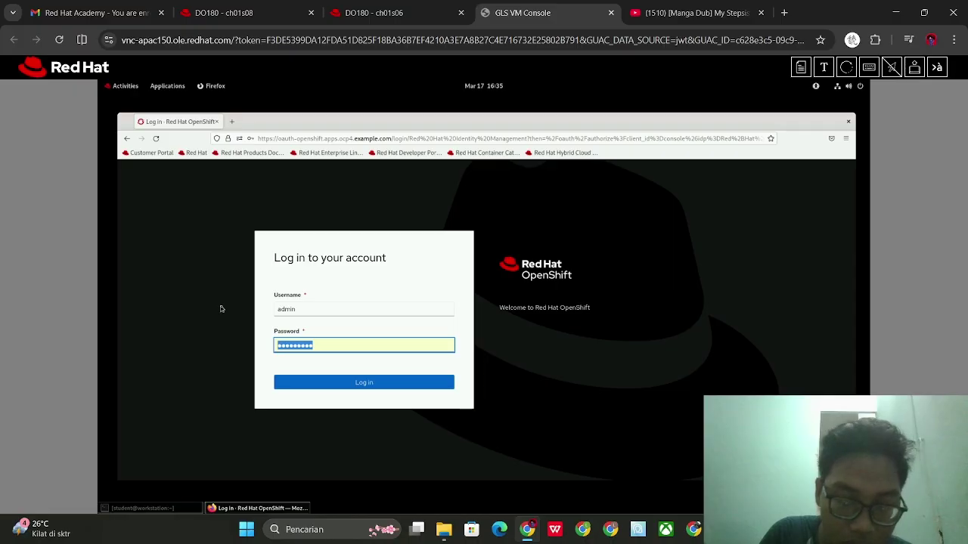
{"action": "type", "text": "r"}
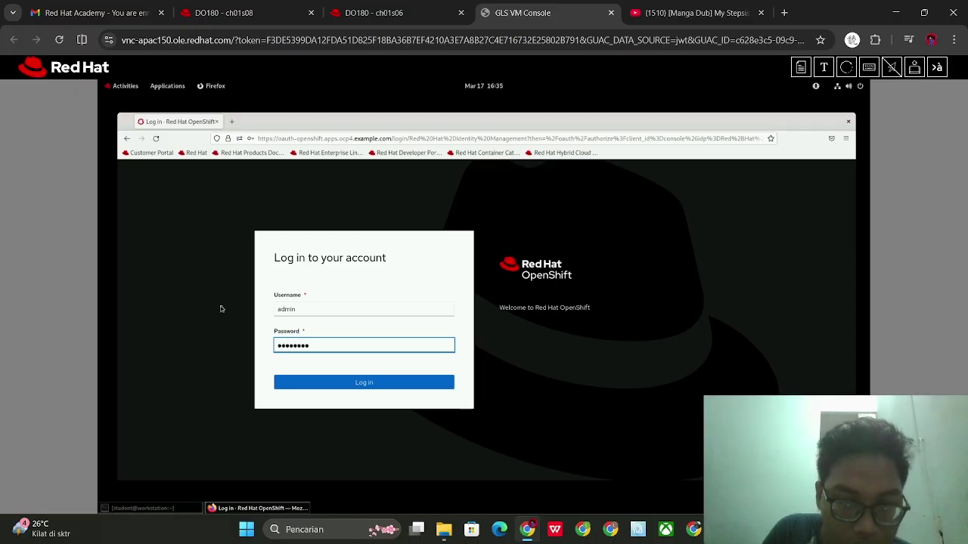
{"action": "key", "text": "Return"}
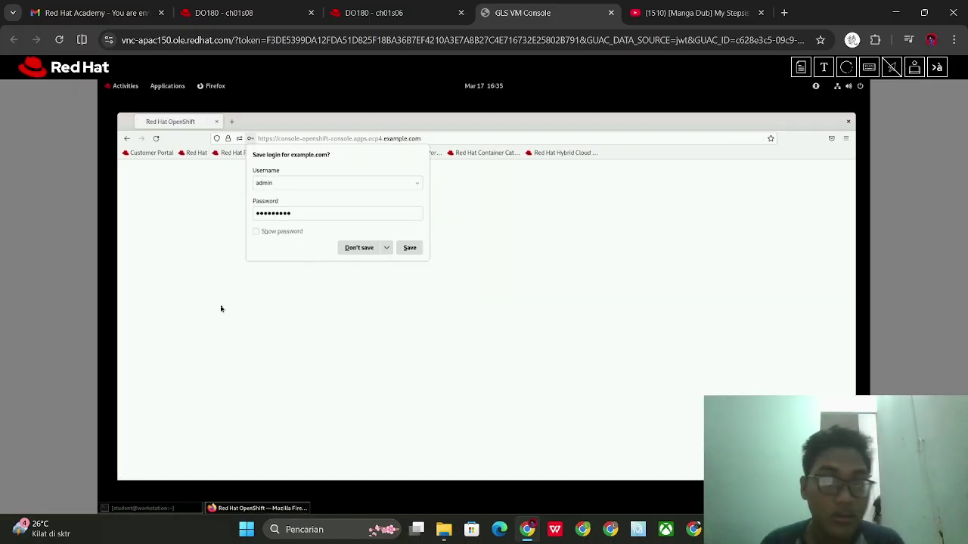
{"action": "left_click", "coordinate": [410, 248]}
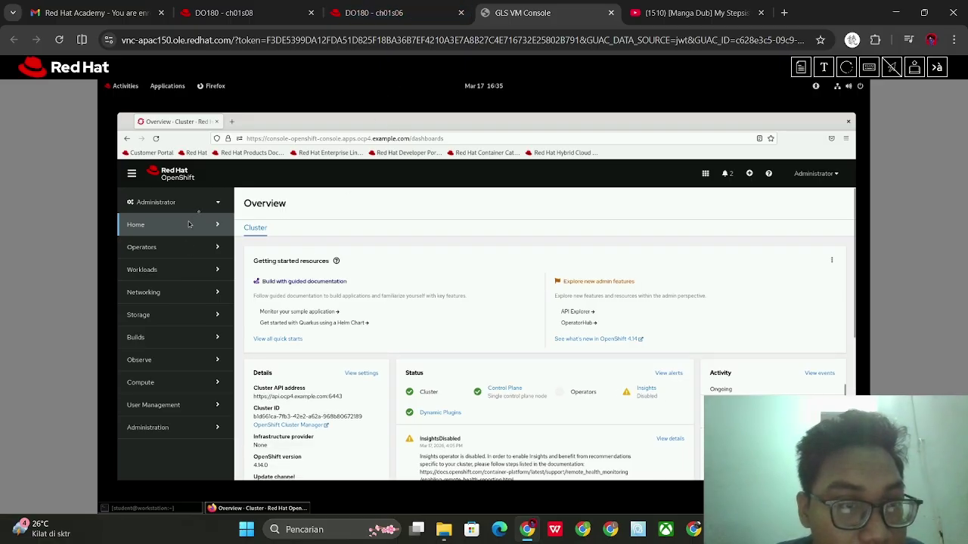
{"action": "left_click", "coordinate": [219, 202]}
{"action": "left_click", "coordinate": [220, 203]}
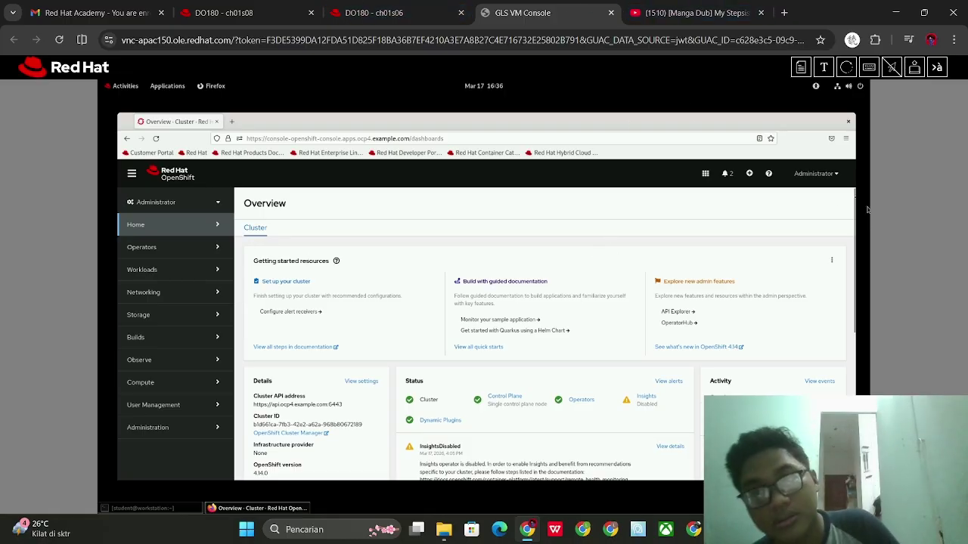
{"action": "left_click", "coordinate": [828, 174]}
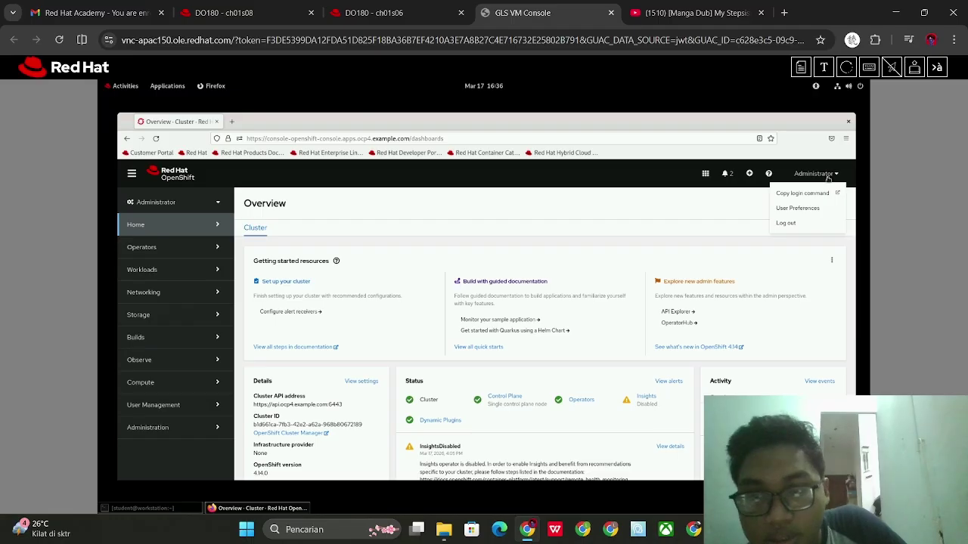
{"action": "left_click", "coordinate": [389, 13]}
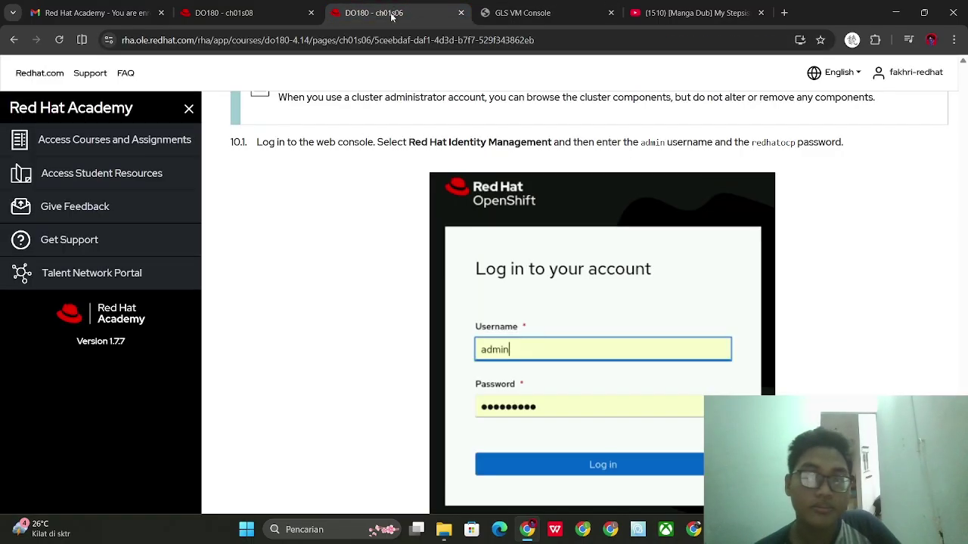
{"action": "scroll", "coordinate": [514, 332], "scroll_direction": "down", "scroll_amount": 4}
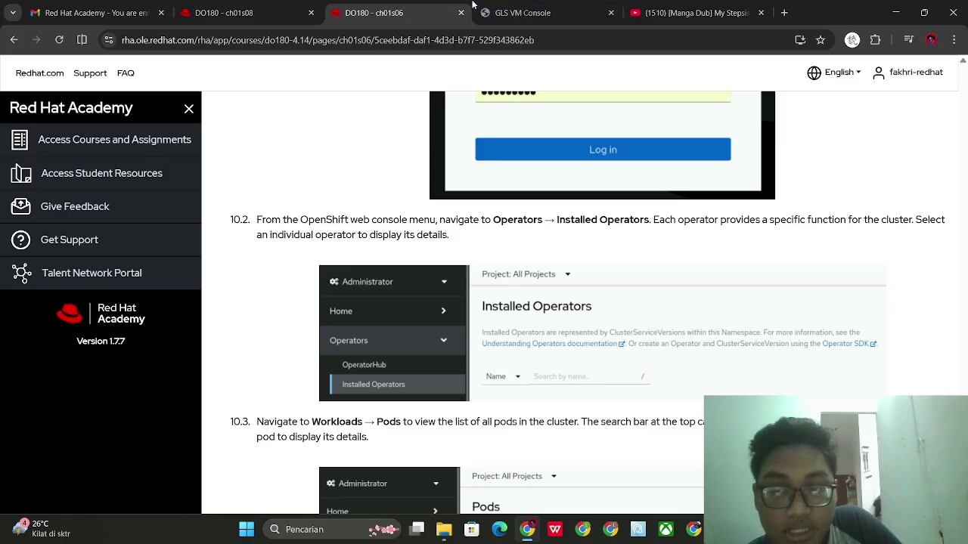
{"action": "left_click", "coordinate": [499, 11]}
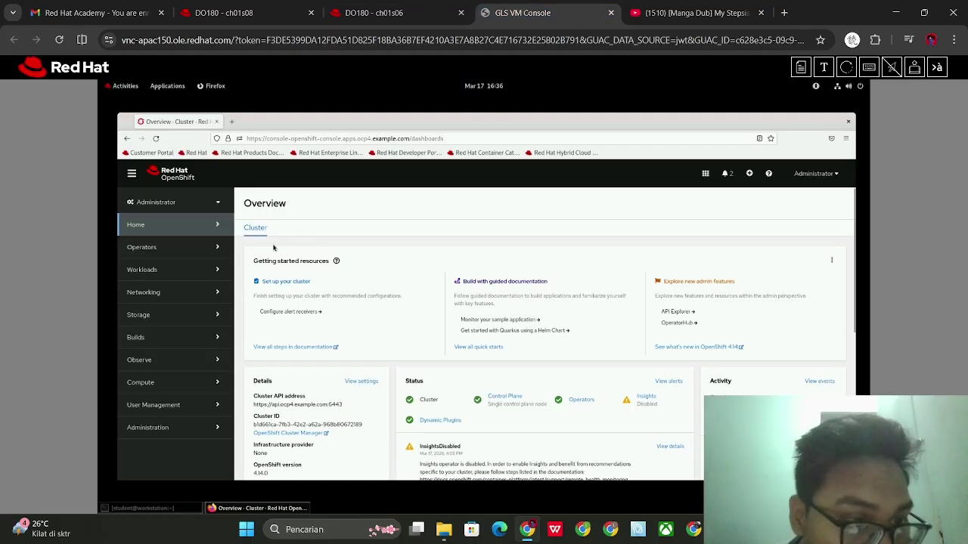
Show Operators > Installed Operators (LVM Storage, MetalLB Operator, Package Server) and compare with the course step
{"action": "left_click", "coordinate": [217, 255]}
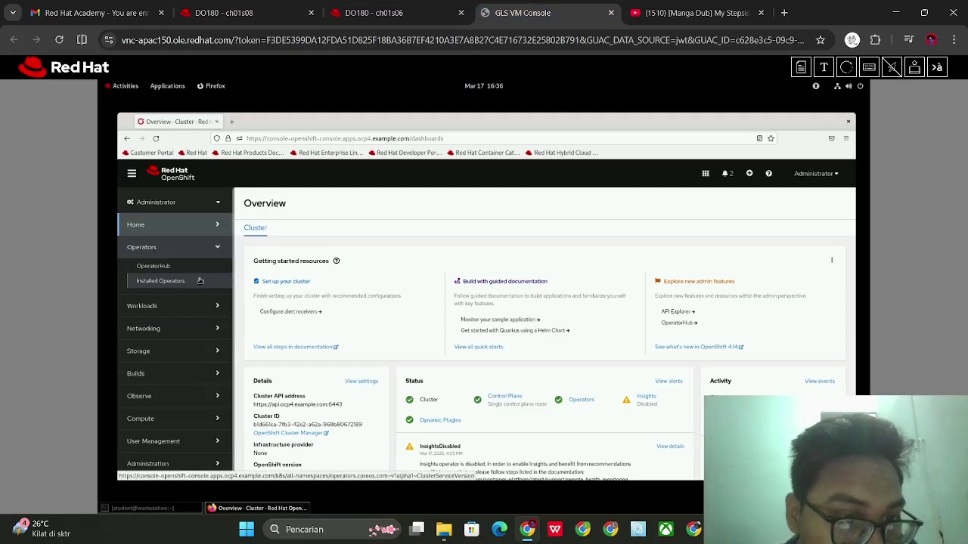
{"action": "left_click", "coordinate": [201, 281]}
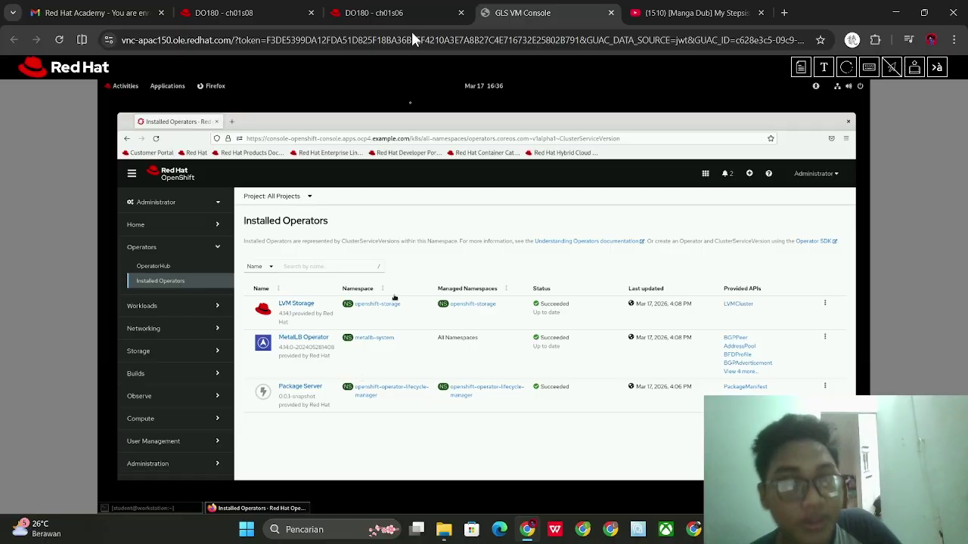
{"action": "left_click", "coordinate": [403, 6]}
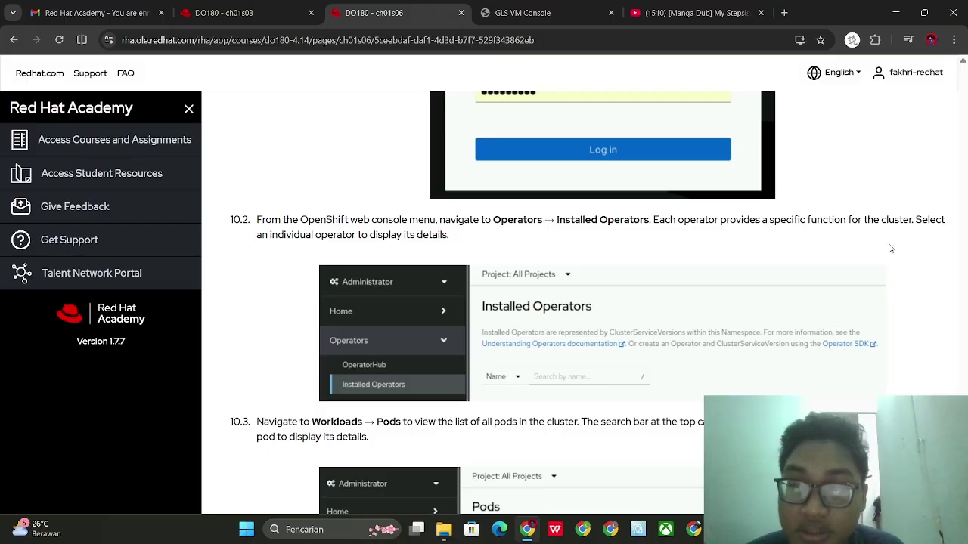
{"action": "left_click", "coordinate": [500, 12]}
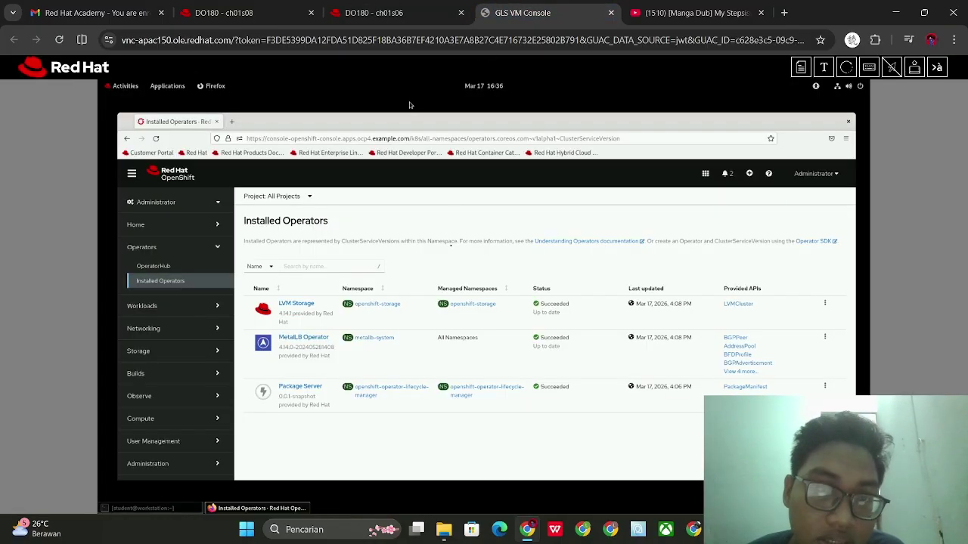
{"action": "left_click", "coordinate": [423, 7]}
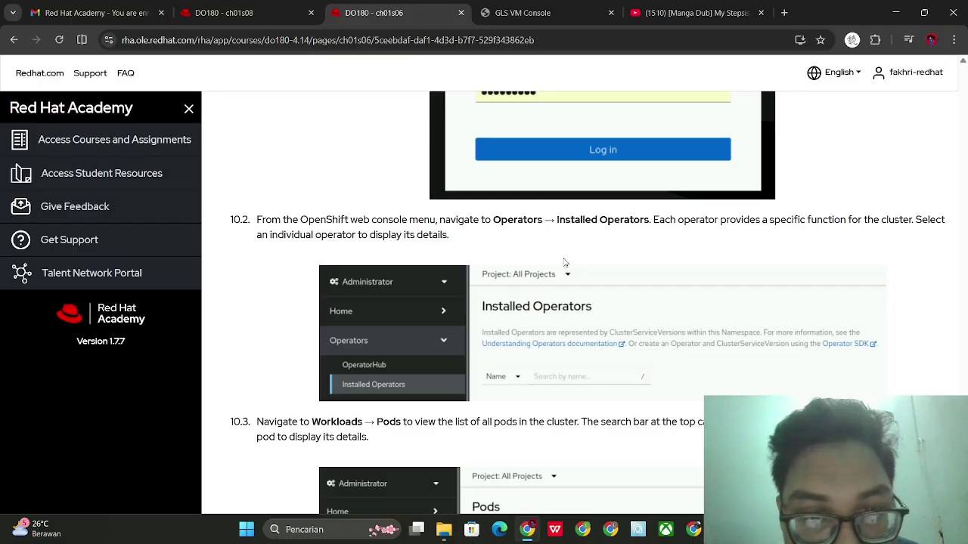
{"action": "scroll", "coordinate": [484, 149], "scroll_direction": "down", "scroll_amount": 2}
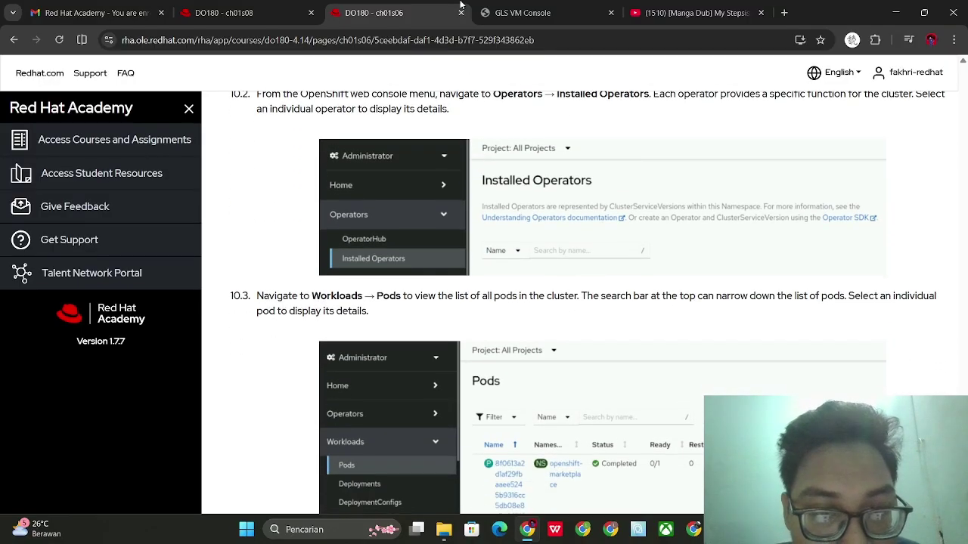
{"action": "left_click", "coordinate": [522, 13]}
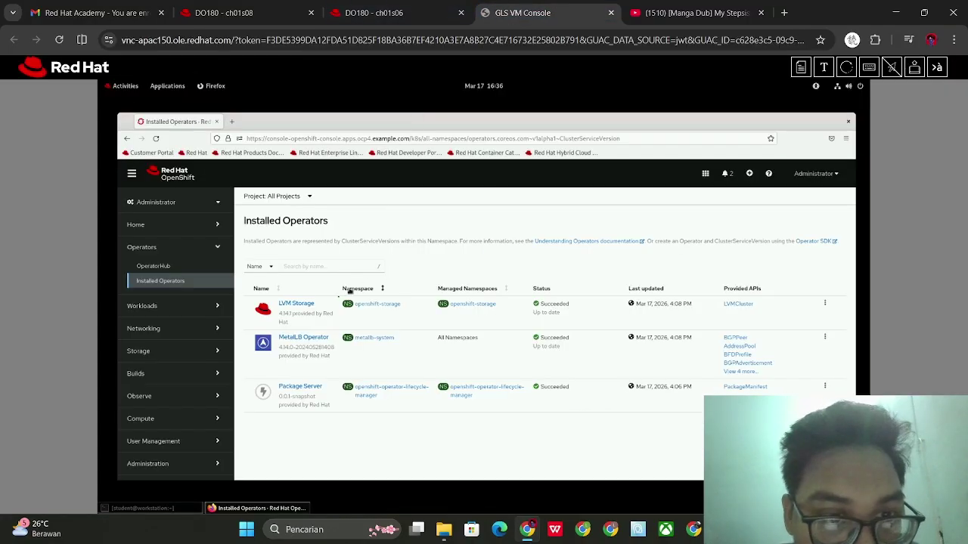
{"action": "left_click", "coordinate": [295, 304]}
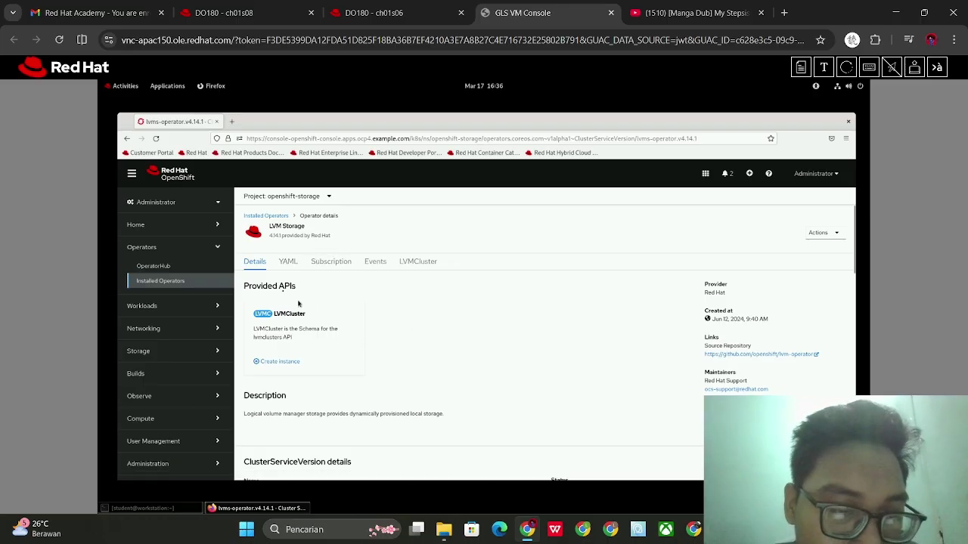
{"action": "scroll", "coordinate": [328, 396], "scroll_direction": "down", "scroll_amount": 2}
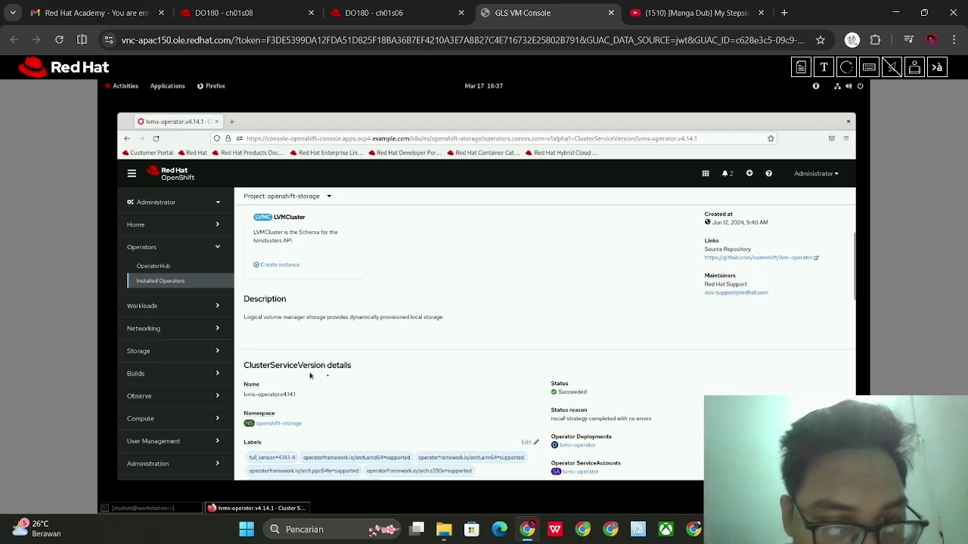
{"action": "scroll", "coordinate": [327, 377], "scroll_direction": "down", "scroll_amount": 2}
{"action": "scroll", "coordinate": [327, 377], "scroll_direction": "up", "scroll_amount": 4}
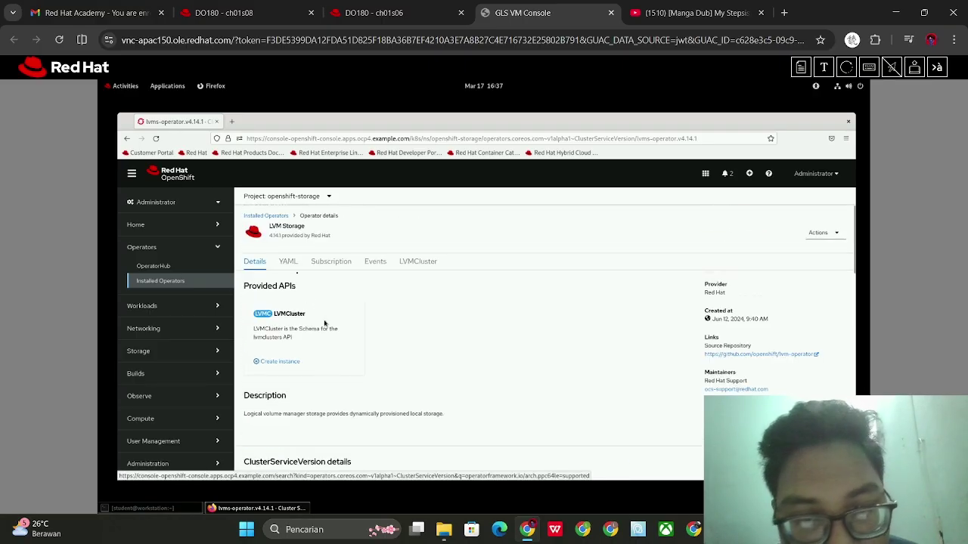
{"action": "left_click", "coordinate": [406, 5]}
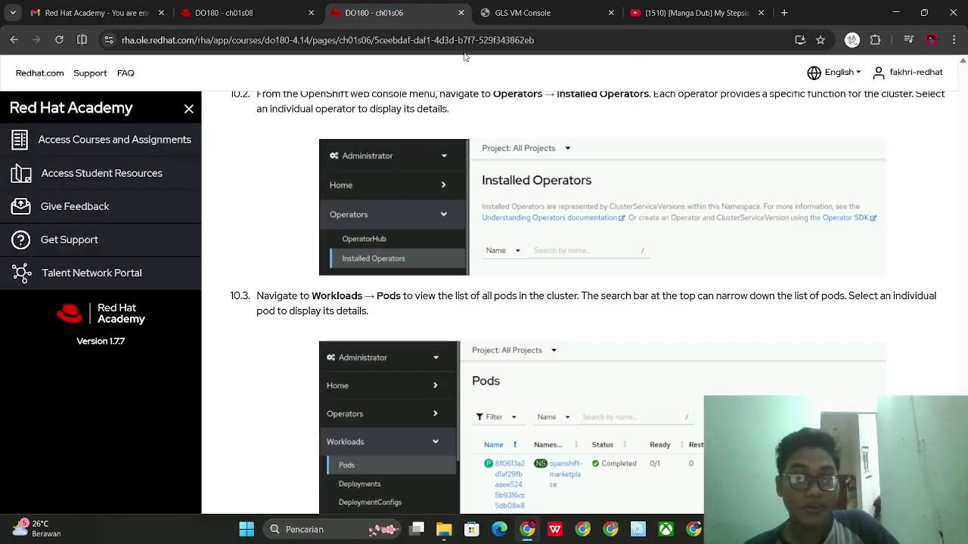
{"action": "left_click", "coordinate": [496, 21]}
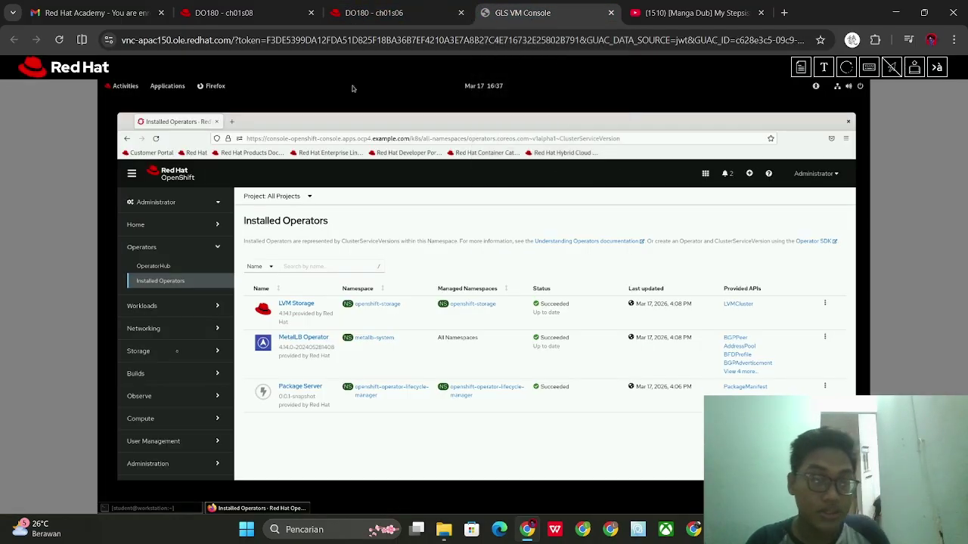
Open the Workloads > Pods list and read the matching course step
{"action": "left_click", "coordinate": [201, 303]}
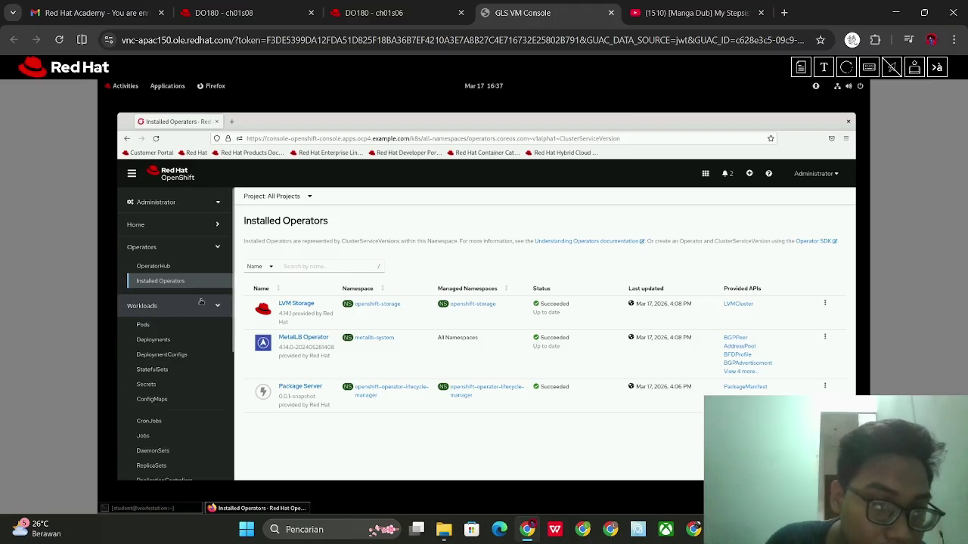
{"action": "left_click", "coordinate": [192, 326]}
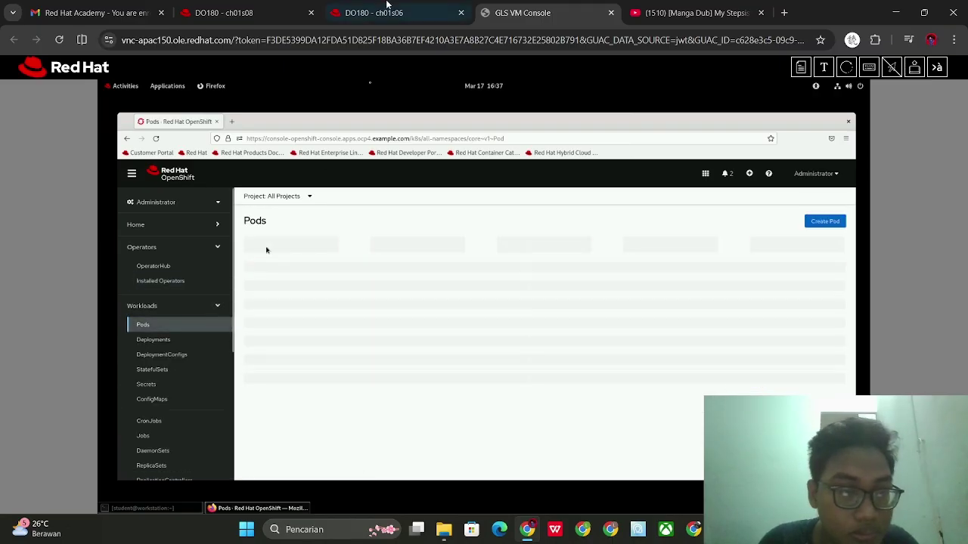
{"action": "left_click", "coordinate": [377, 7]}
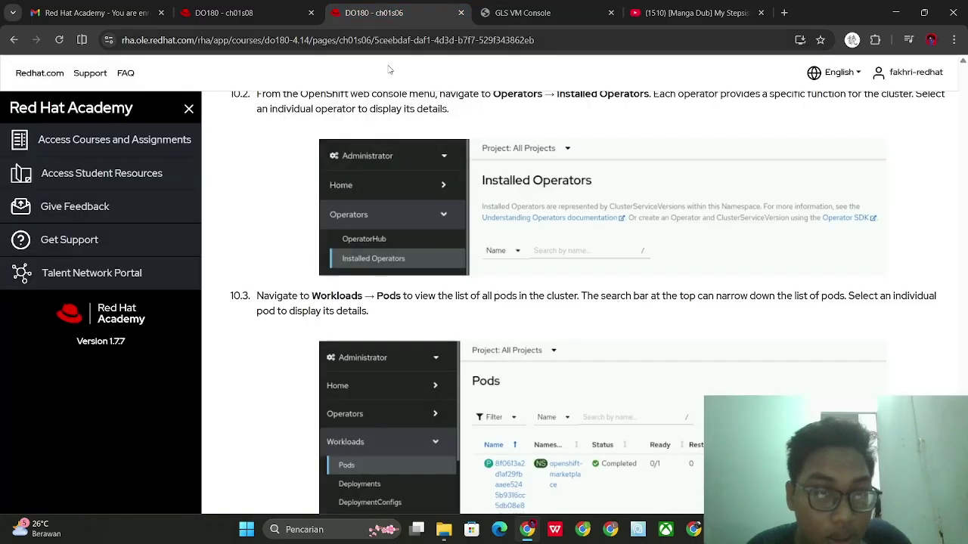
{"action": "scroll", "coordinate": [450, 248], "scroll_direction": "down", "scroll_amount": 1}
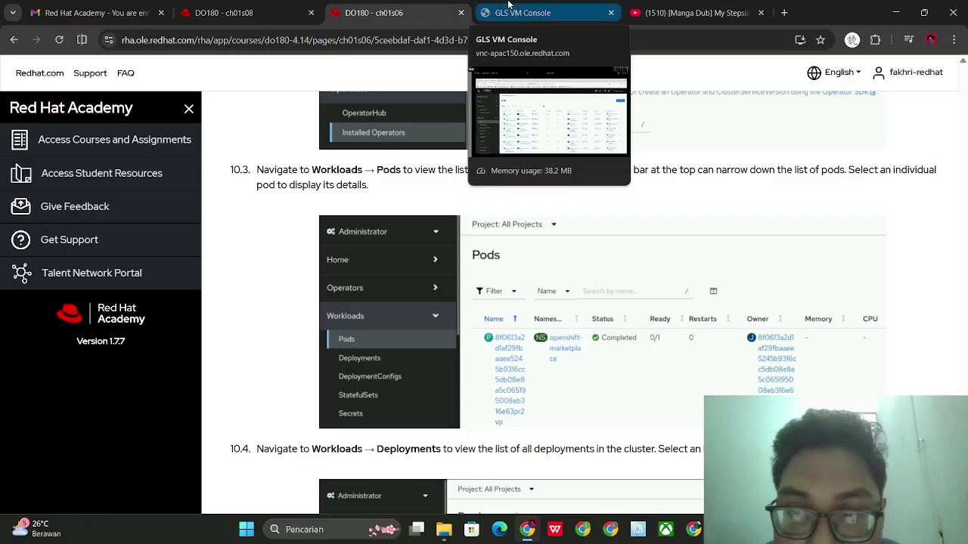
{"action": "left_click", "coordinate": [509, 5]}
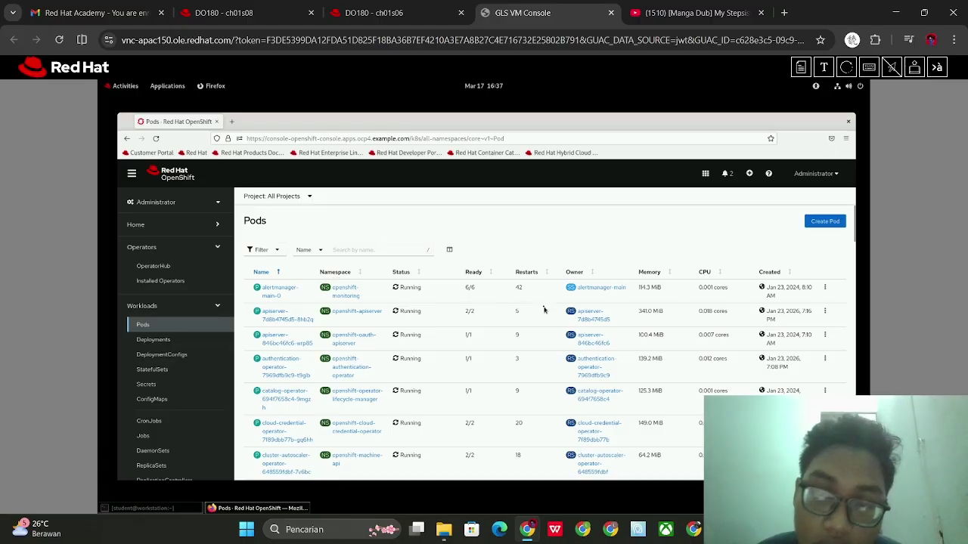
Filter pods by the name 'apiserver', then clear the search
{"action": "left_click", "coordinate": [390, 248]}
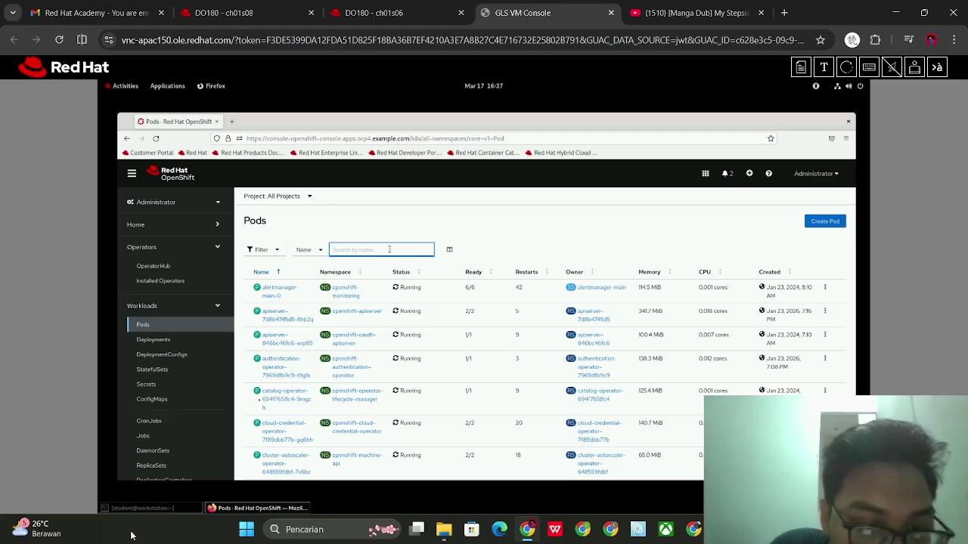
{"action": "scroll", "coordinate": [391, 393], "scroll_direction": "down", "scroll_amount": 5}
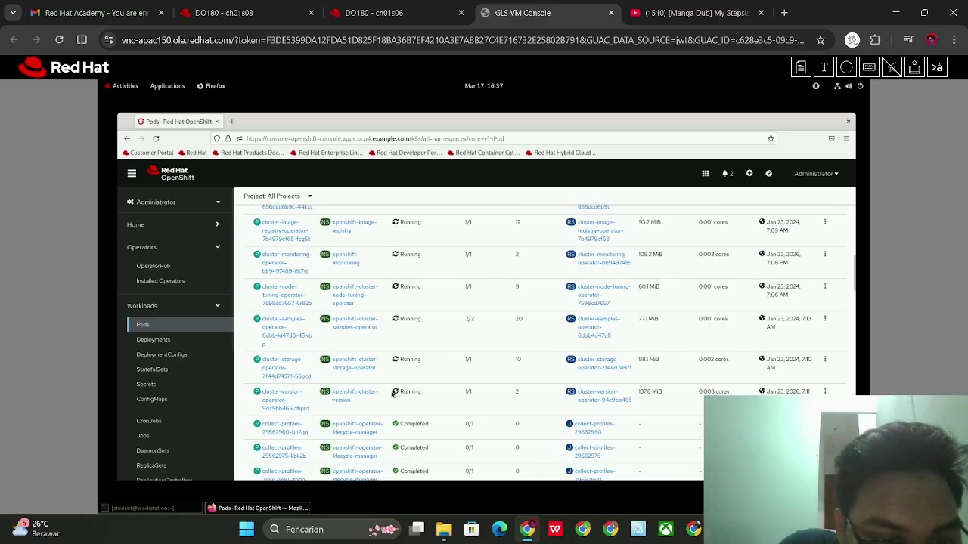
{"action": "scroll", "coordinate": [392, 393], "scroll_direction": "up", "scroll_amount": 5}
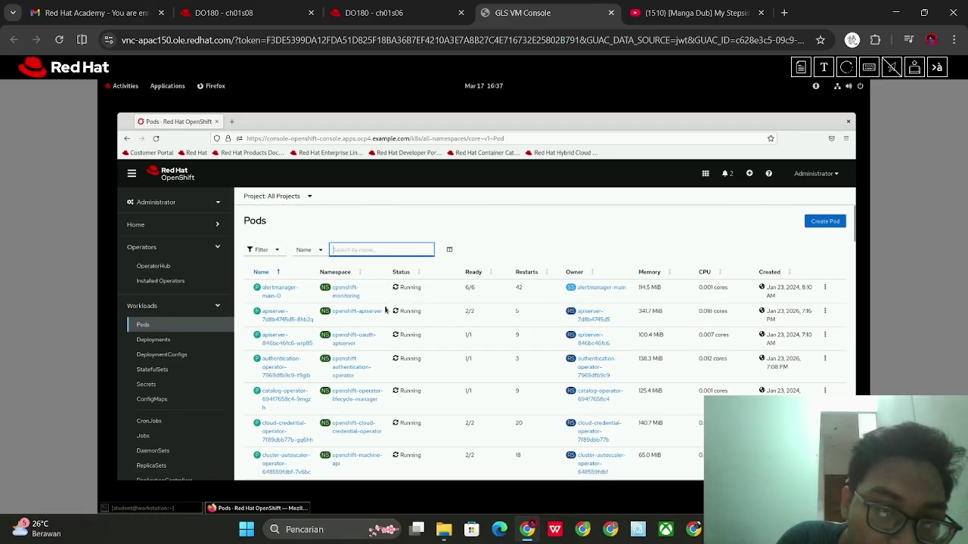
{"action": "type", "text": "api"}
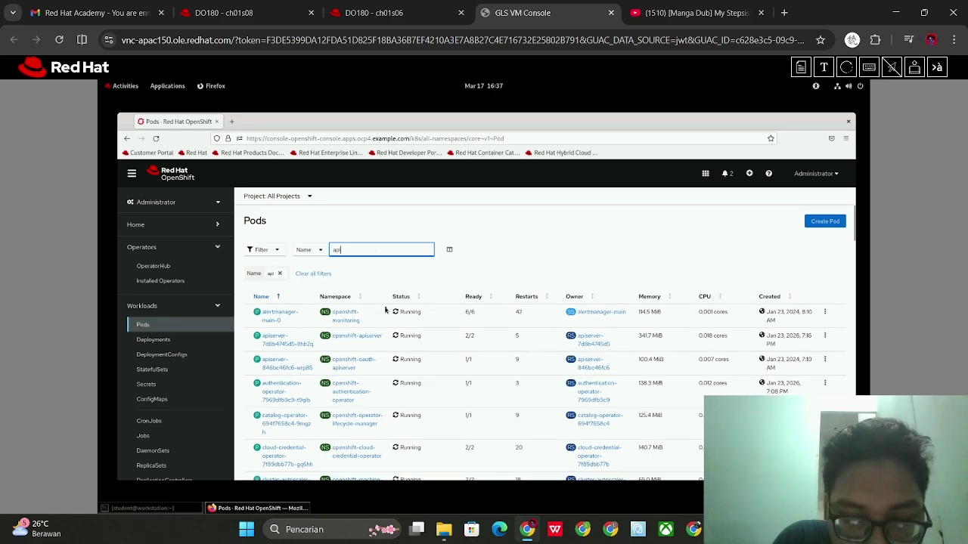
{"action": "type", "text": "server"}
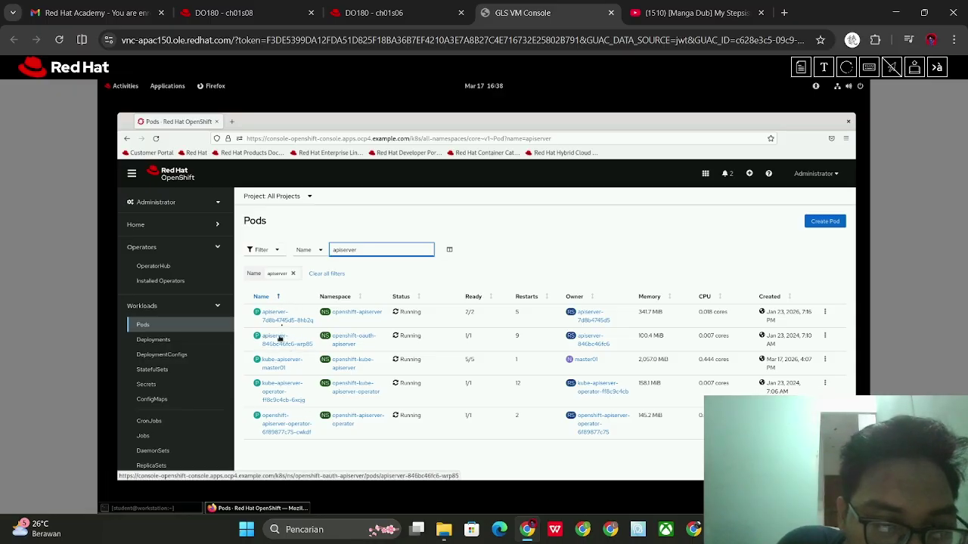
{"action": "key", "text": "BackSpace"}
{"action": "key", "text": "BackSpace"}
{"action": "key", "text": "BackSpace"}
{"action": "key", "text": "BackSpace"}
{"action": "key", "text": "BackSpace"}
{"action": "key", "text": "BackSpace"}
{"action": "key", "text": "BackSpace"}
{"action": "key", "text": "BackSpace"}
{"action": "key", "text": "BackSpace"}
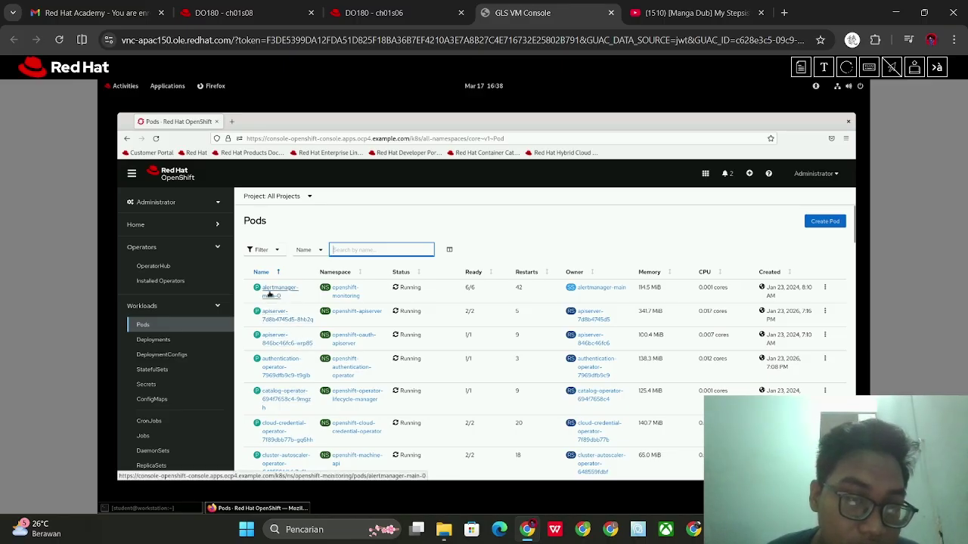
{"action": "left_click", "coordinate": [269, 294]}
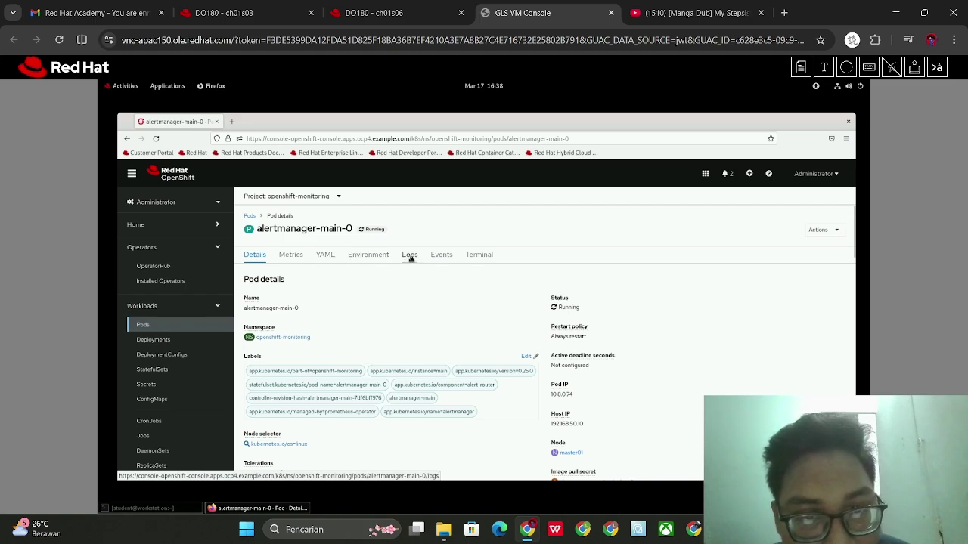
{"action": "scroll", "coordinate": [484, 321], "scroll_direction": "down", "scroll_amount": 7}
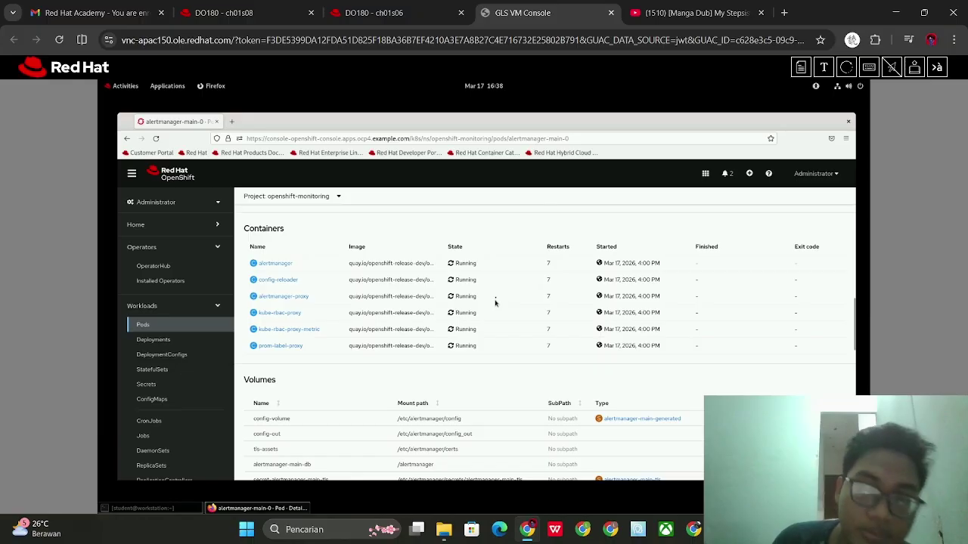
{"action": "scroll", "coordinate": [496, 303], "scroll_direction": "down", "scroll_amount": 5}
{"action": "scroll", "coordinate": [554, 220], "scroll_direction": "down", "scroll_amount": 4}
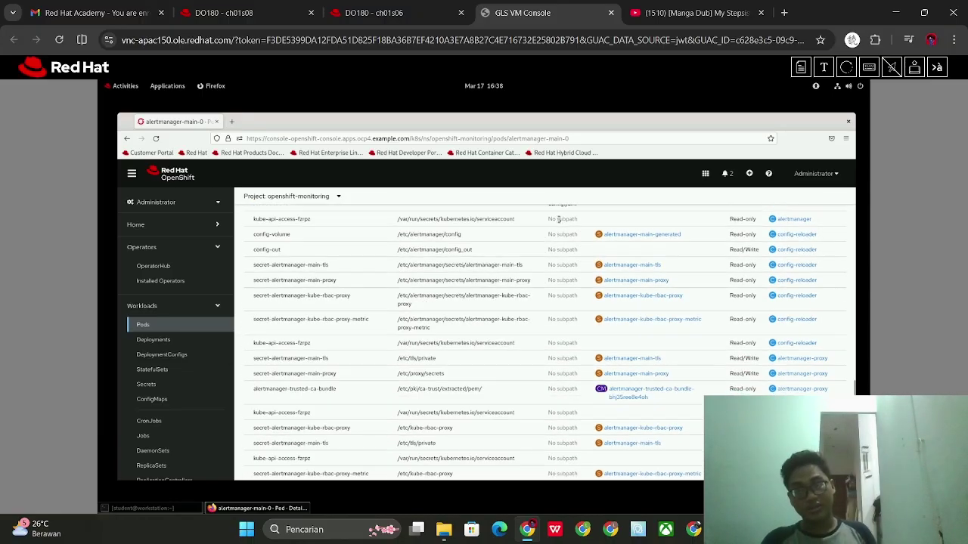
{"action": "scroll", "coordinate": [568, 242], "scroll_direction": "up", "scroll_amount": 15}
{"action": "left_click", "coordinate": [355, 9]}
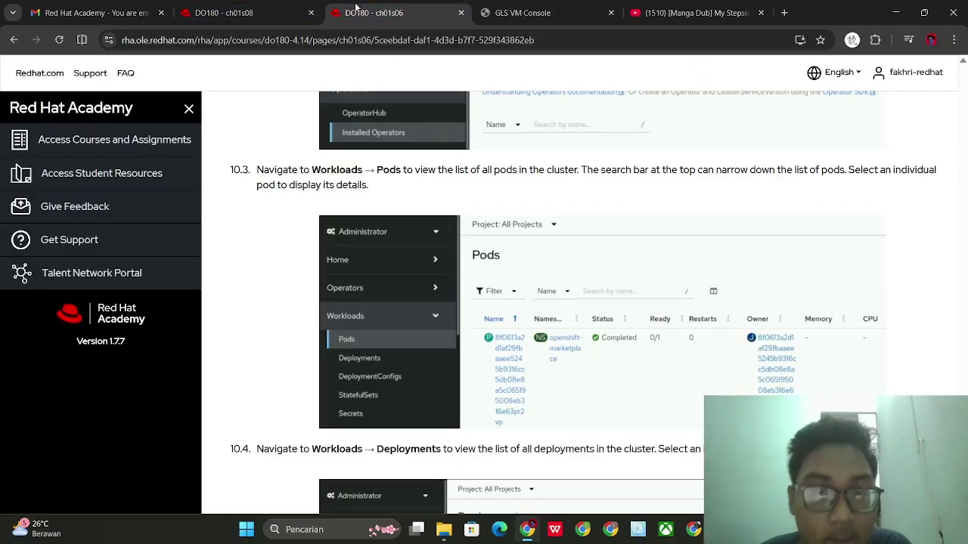
{"action": "scroll", "coordinate": [375, 174], "scroll_direction": "down", "scroll_amount": 4}
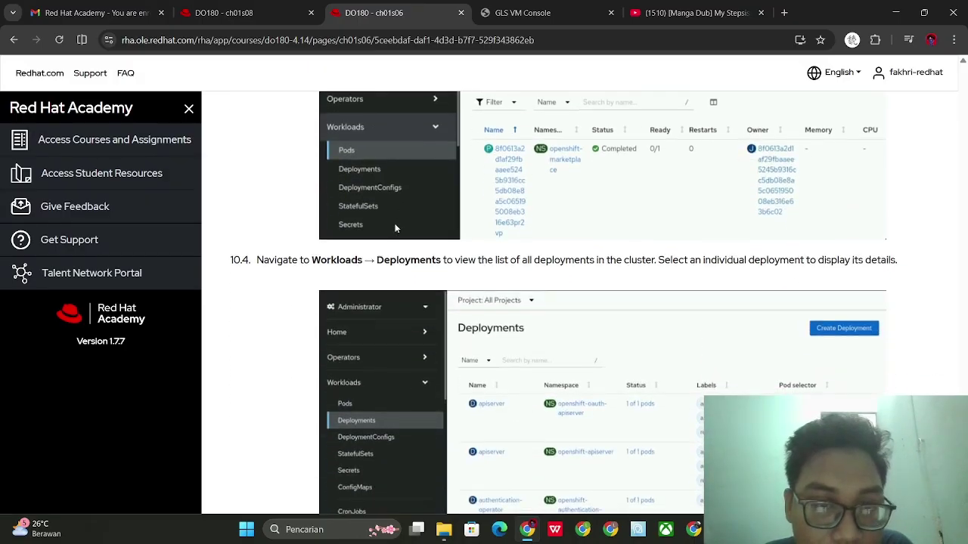
{"action": "left_click", "coordinate": [522, 13]}
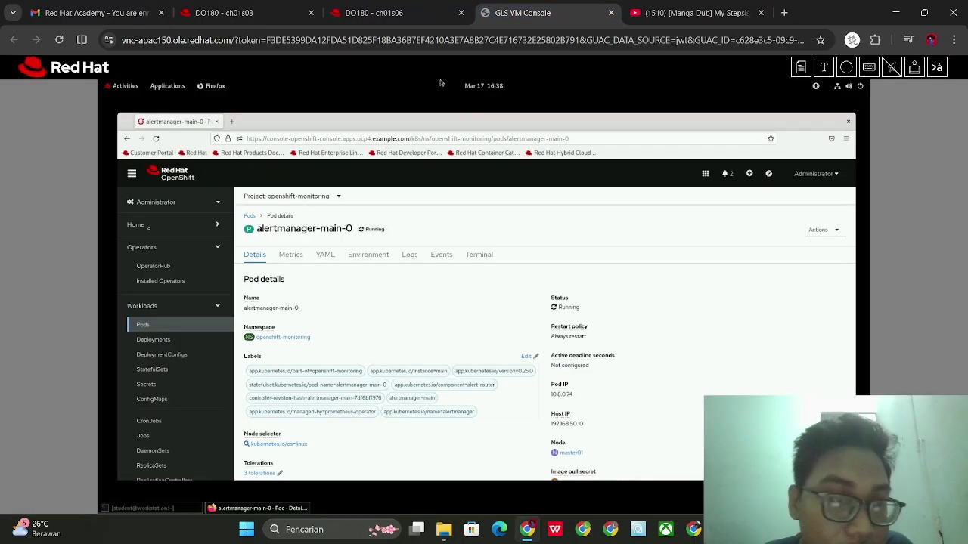
List all Deployments and read the Deployments step in the course
{"action": "left_click", "coordinate": [164, 342]}
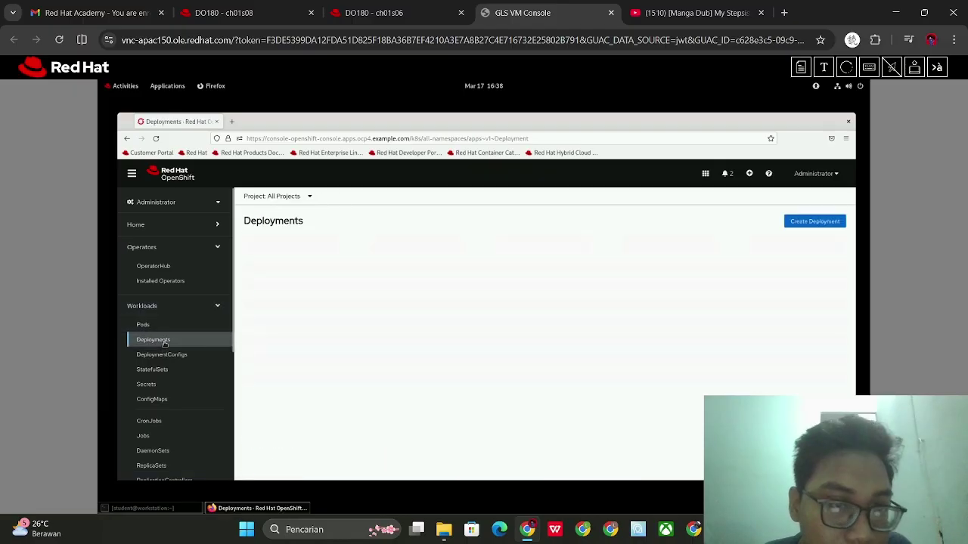
{"action": "left_click", "coordinate": [385, 9]}
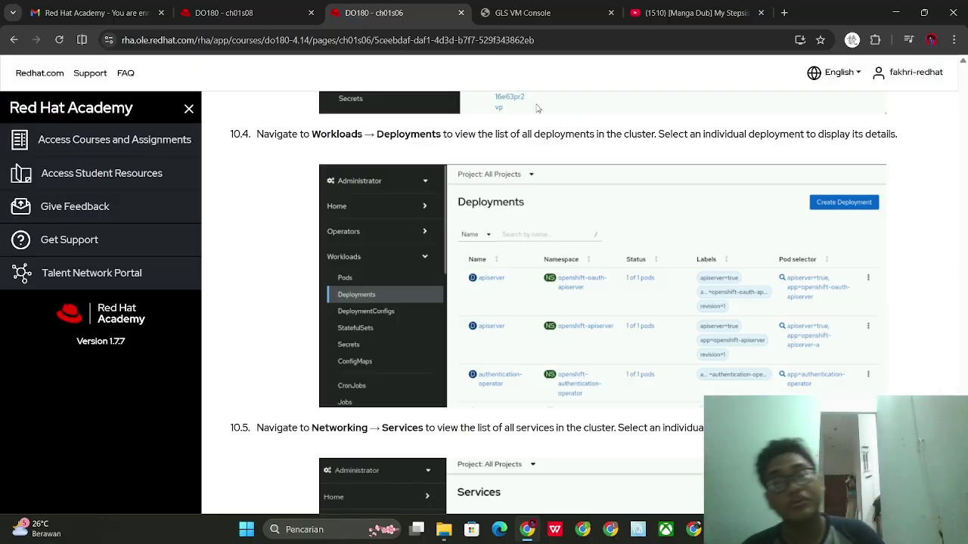
{"action": "scroll", "coordinate": [541, 144], "scroll_direction": "up", "scroll_amount": 2}
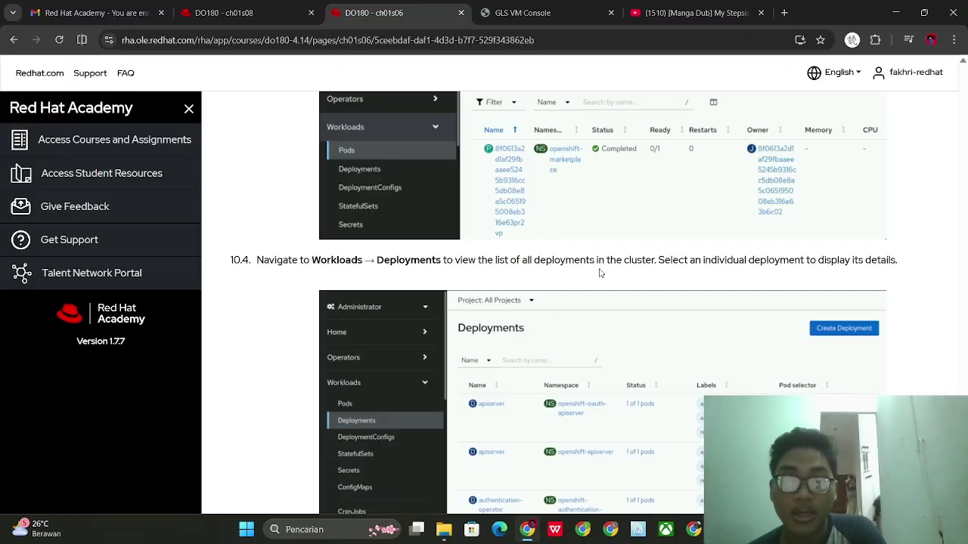
{"action": "scroll", "coordinate": [600, 273], "scroll_direction": "down", "scroll_amount": 1}
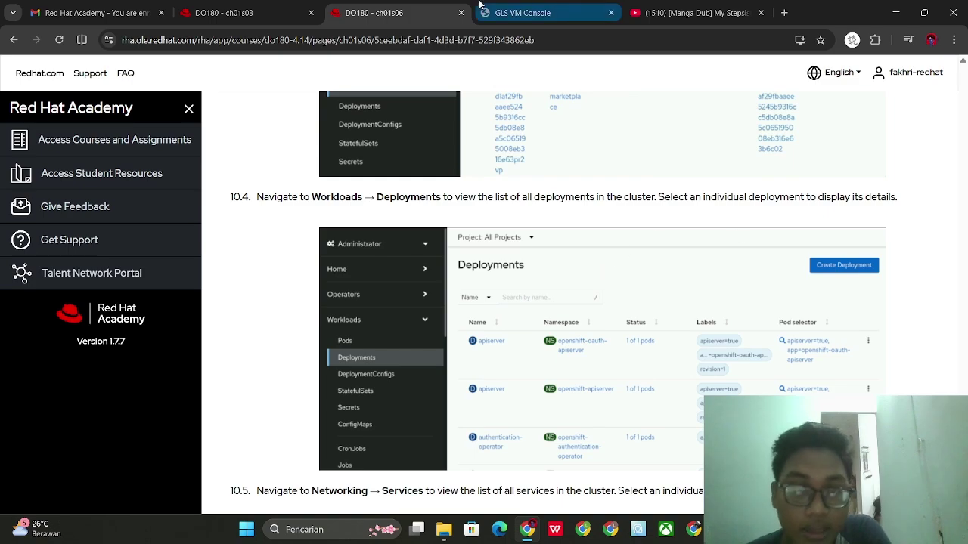
{"action": "left_click", "coordinate": [529, 13]}
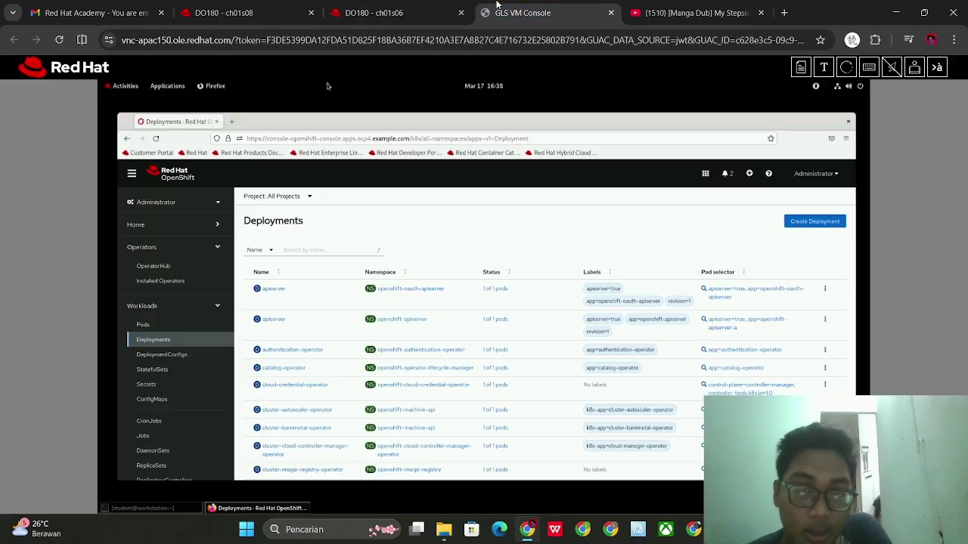
Filter deployments by 'apiserver', open the first apiserver deployment, and check step 10.5
{"action": "left_click", "coordinate": [324, 250]}
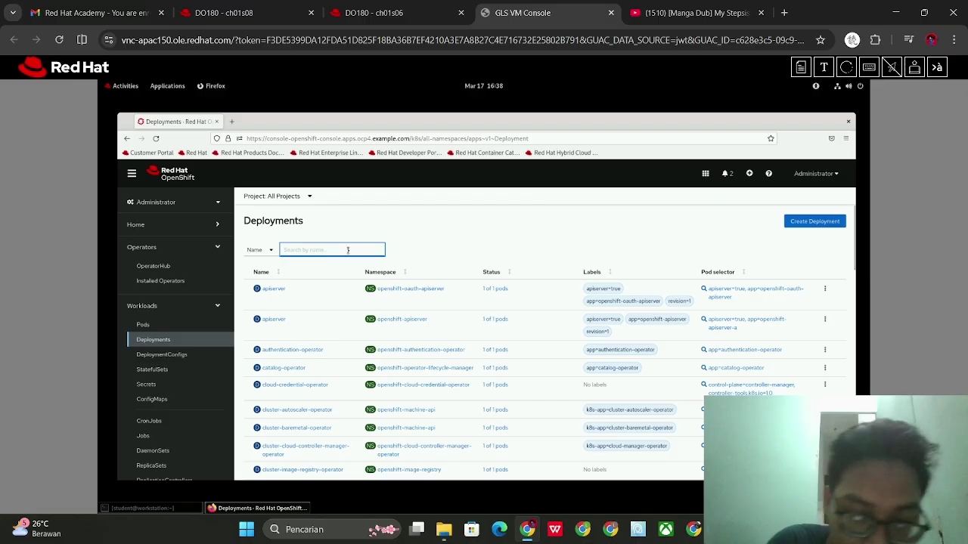
{"action": "type", "text": "apiserver"}
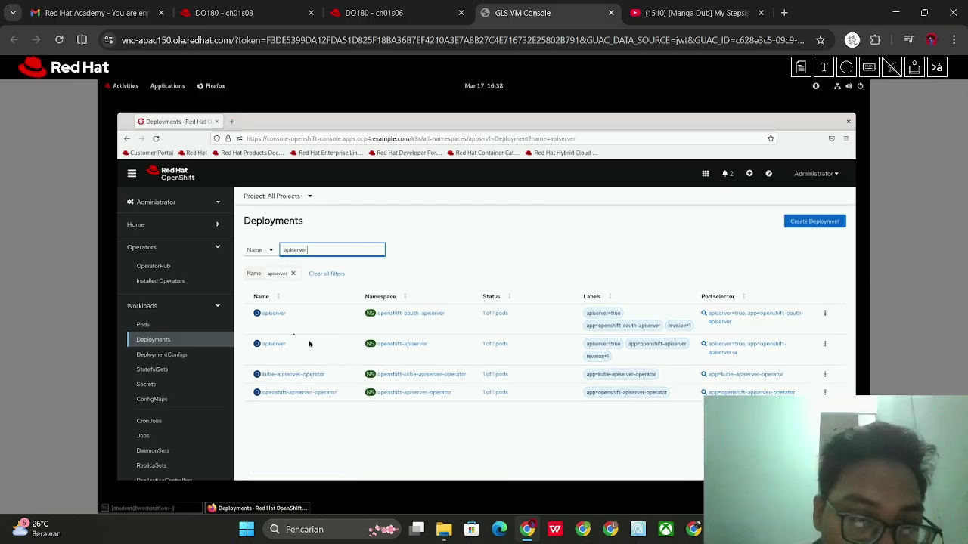
{"action": "left_click", "coordinate": [274, 313]}
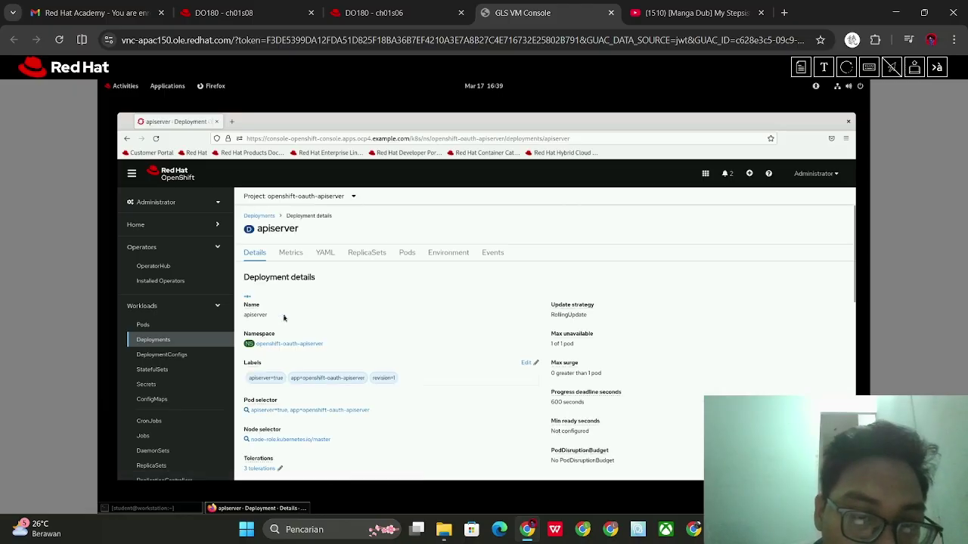
{"action": "scroll", "coordinate": [347, 370], "scroll_direction": "down", "scroll_amount": 3}
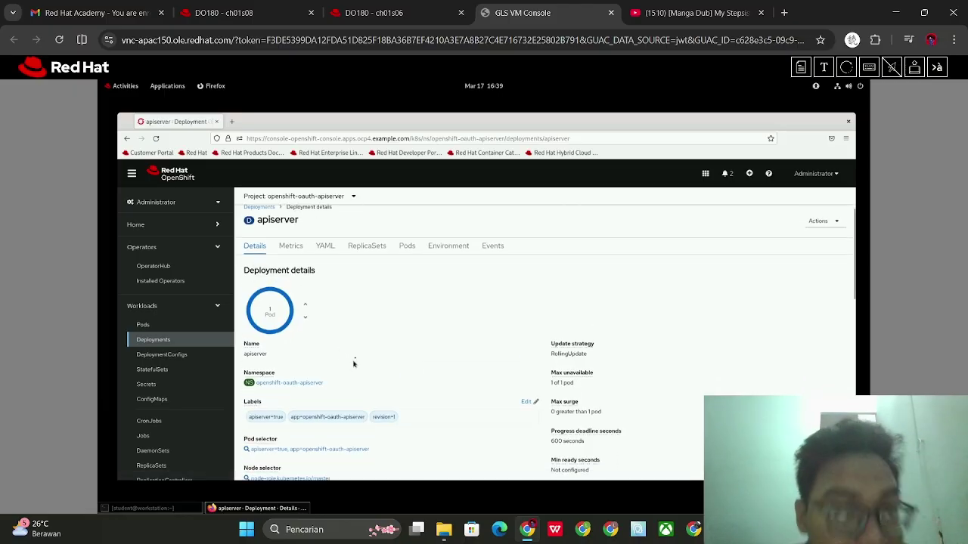
{"action": "left_click", "coordinate": [359, 6]}
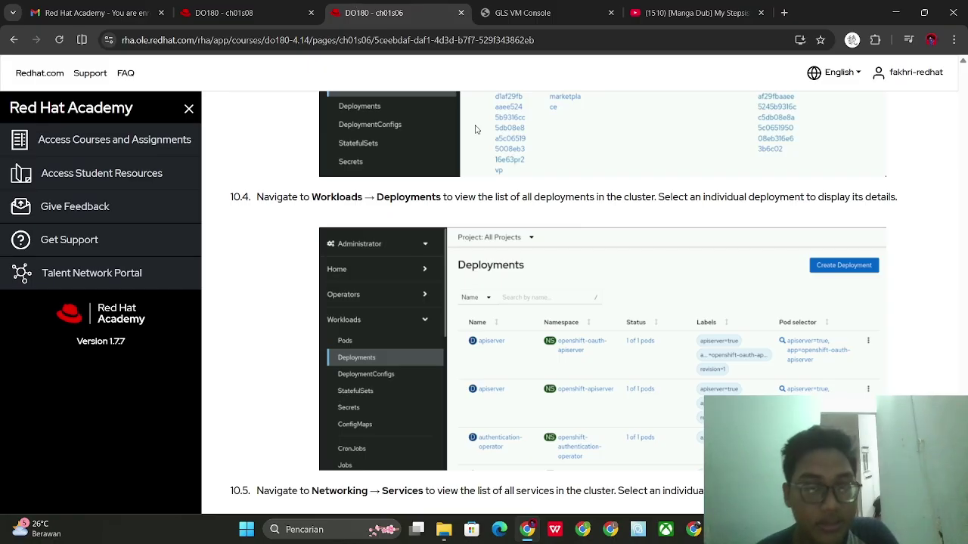
{"action": "scroll", "coordinate": [514, 227], "scroll_direction": "down", "scroll_amount": 4}
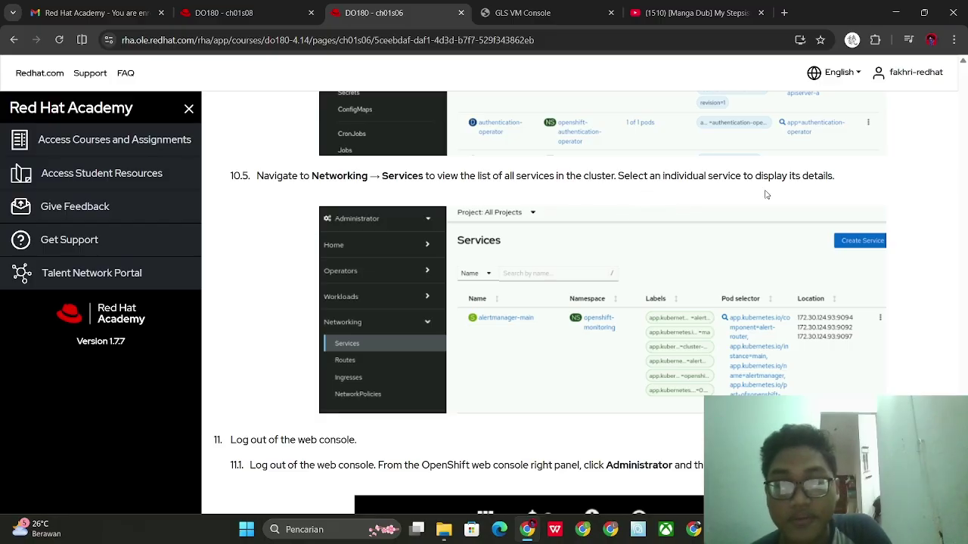
Open the apiserver service in openshift-kube-apiserver from Networking > Services filtered by 'apiserver'
{"action": "left_click", "coordinate": [536, 6]}
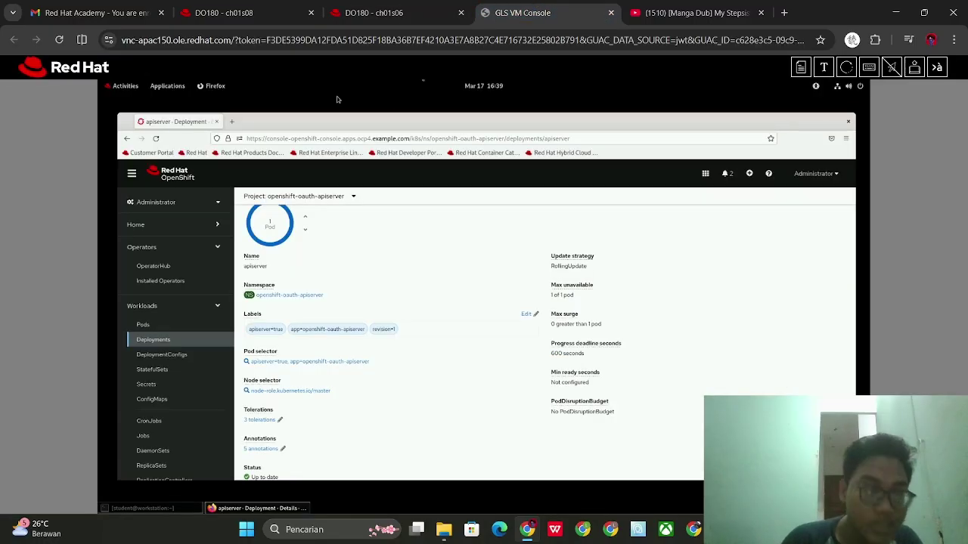
{"action": "scroll", "coordinate": [199, 301], "scroll_direction": "down", "scroll_amount": 3}
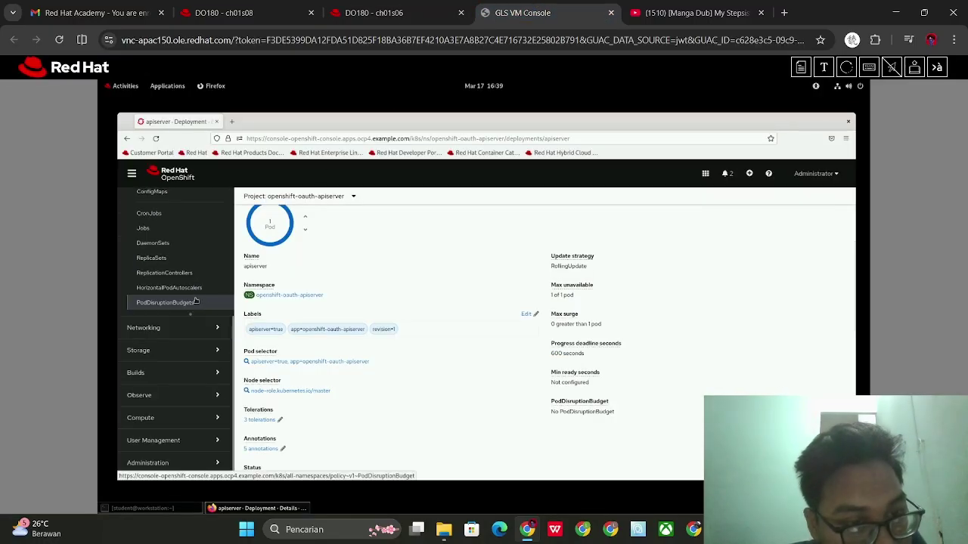
{"action": "left_click", "coordinate": [190, 326]}
{"action": "left_click", "coordinate": [186, 347]}
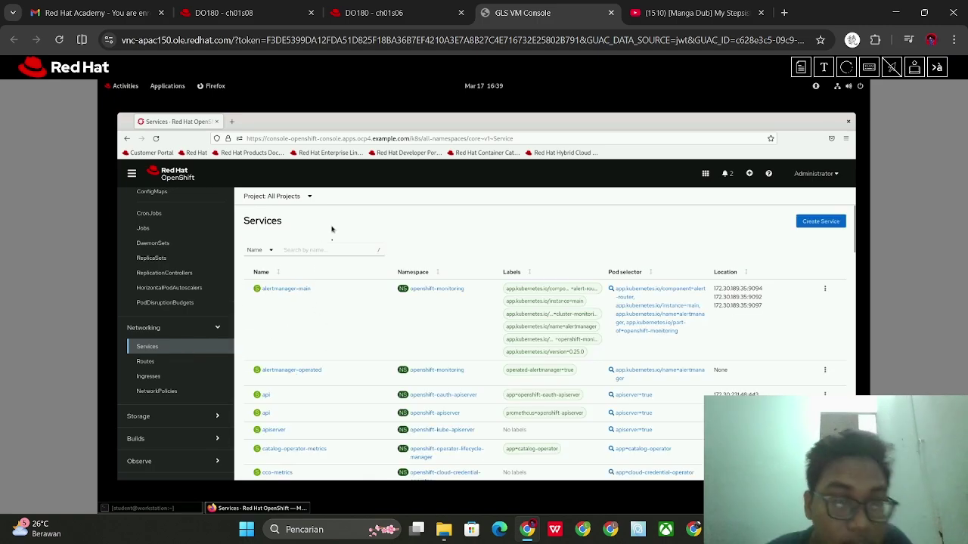
{"action": "left_click", "coordinate": [331, 253]}
{"action": "type", "text": "api"}
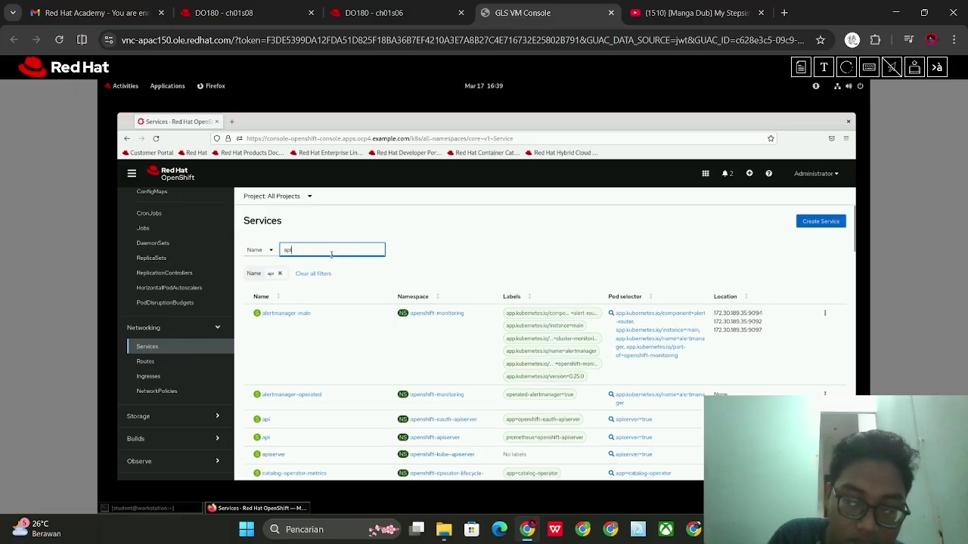
{"action": "type", "text": "server"}
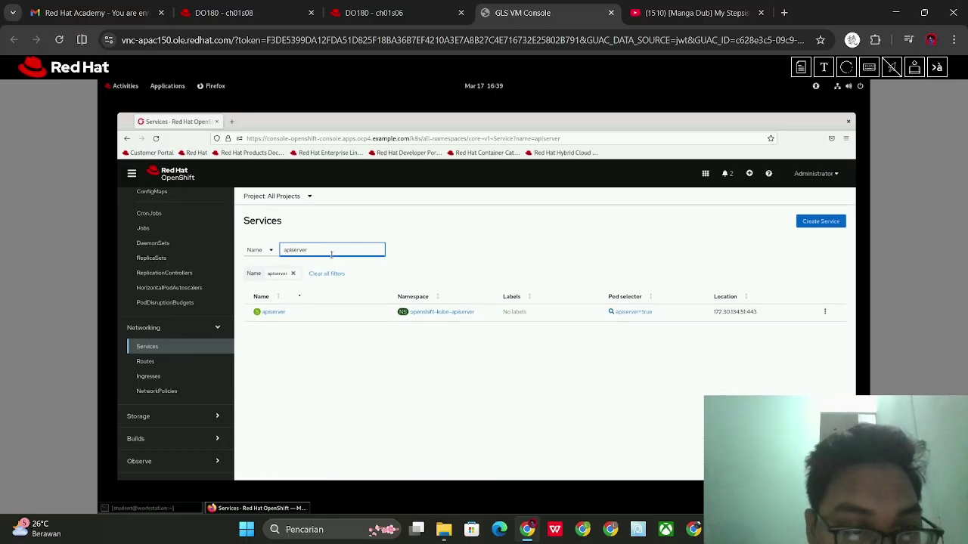
{"action": "left_click", "coordinate": [275, 314]}
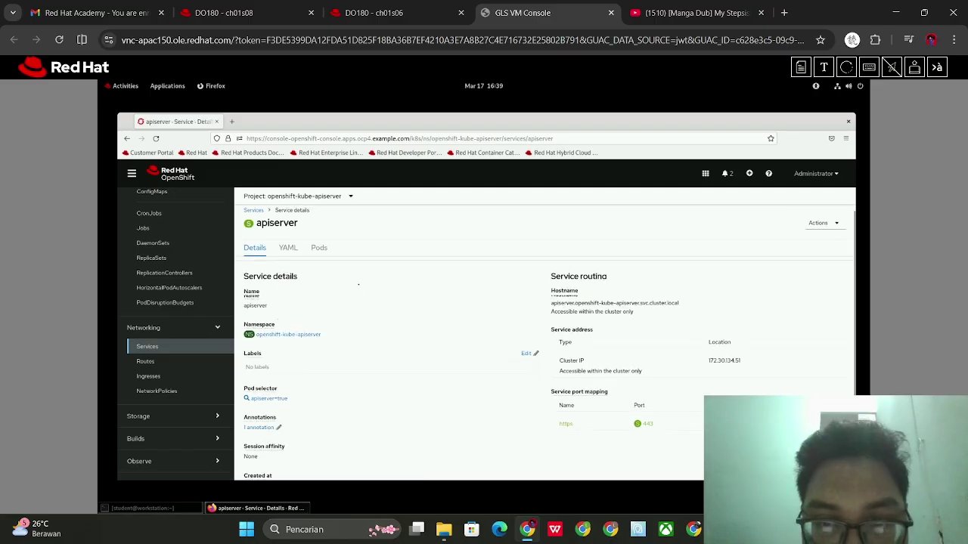
{"action": "scroll", "coordinate": [360, 287], "scroll_direction": "down", "scroll_amount": 1}
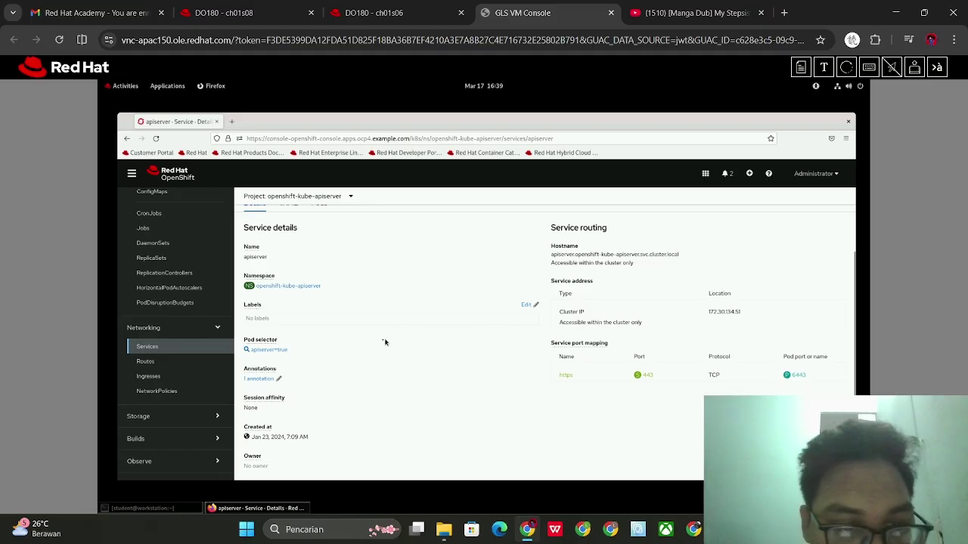
Read step 11 in the course, then log the Administrator out of the web console
{"action": "scroll", "coordinate": [341, 331], "scroll_direction": "up", "scroll_amount": 1}
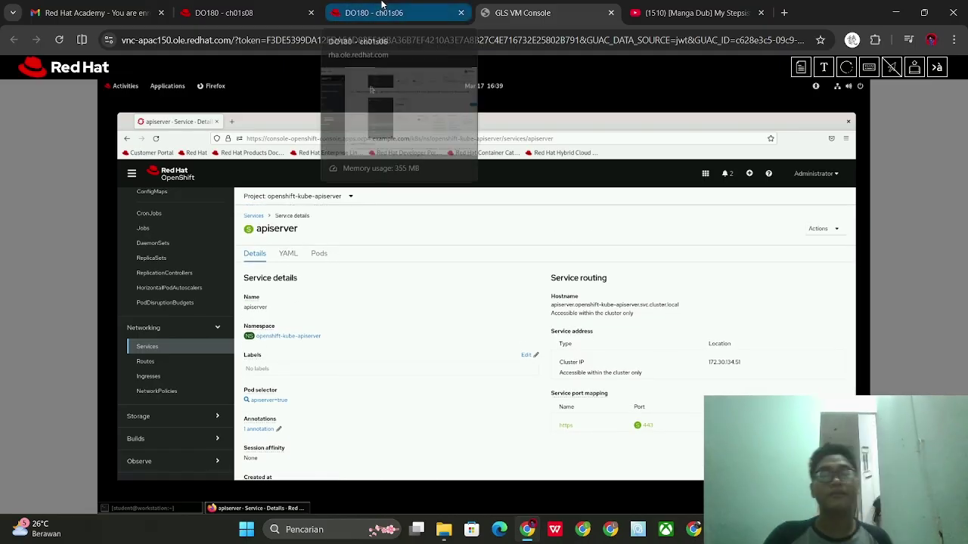
{"action": "left_click", "coordinate": [428, 4]}
{"action": "scroll", "coordinate": [450, 204], "scroll_direction": "down", "scroll_amount": 5}
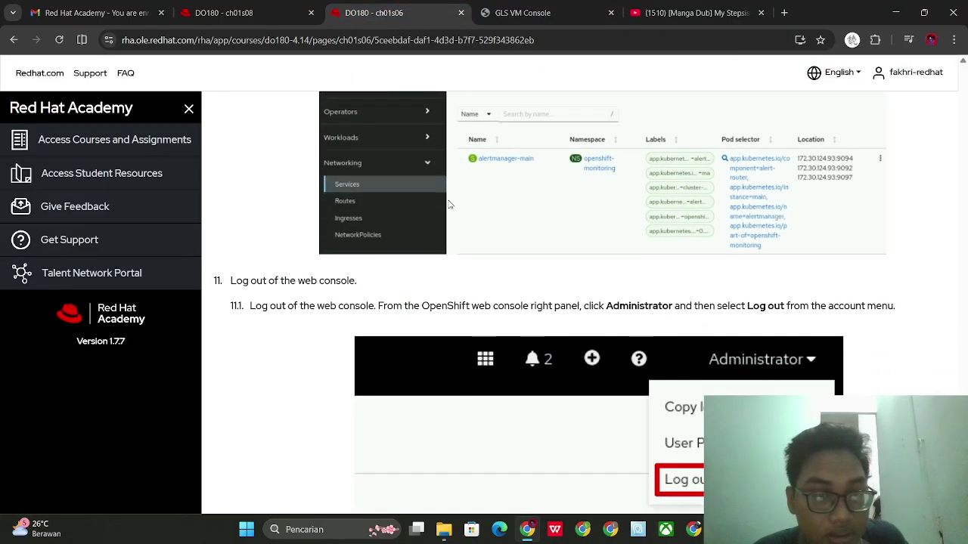
{"action": "scroll", "coordinate": [425, 179], "scroll_direction": "down", "scroll_amount": 1}
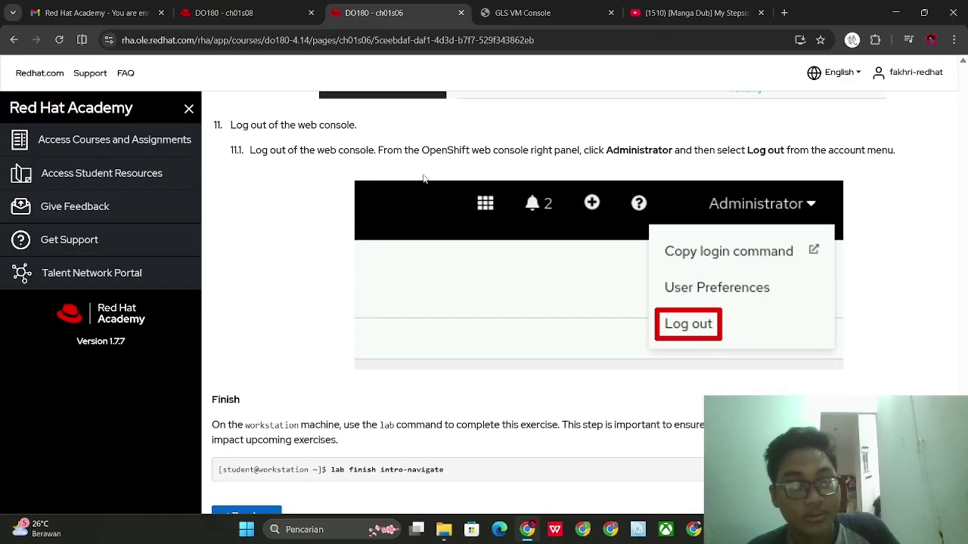
{"action": "left_click", "coordinate": [574, 5]}
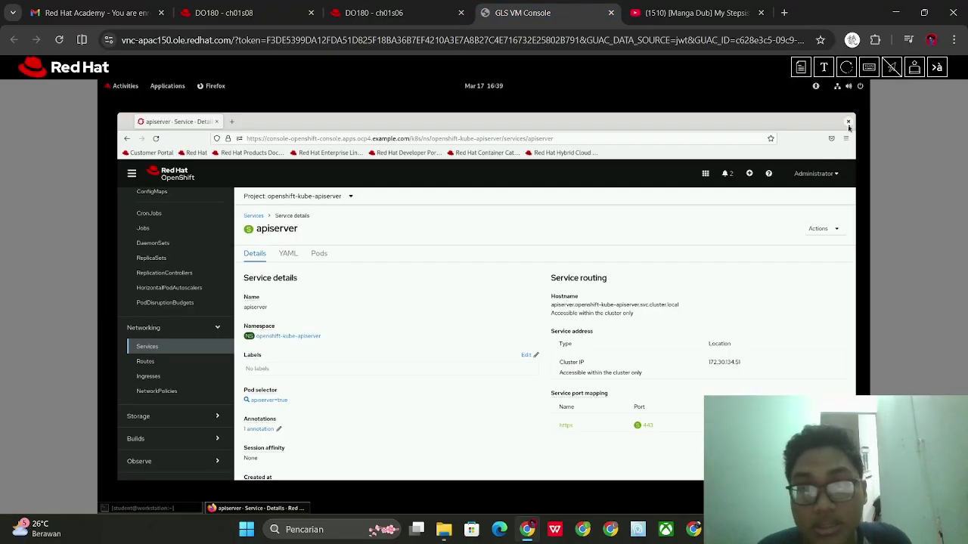
{"action": "left_click", "coordinate": [816, 174]}
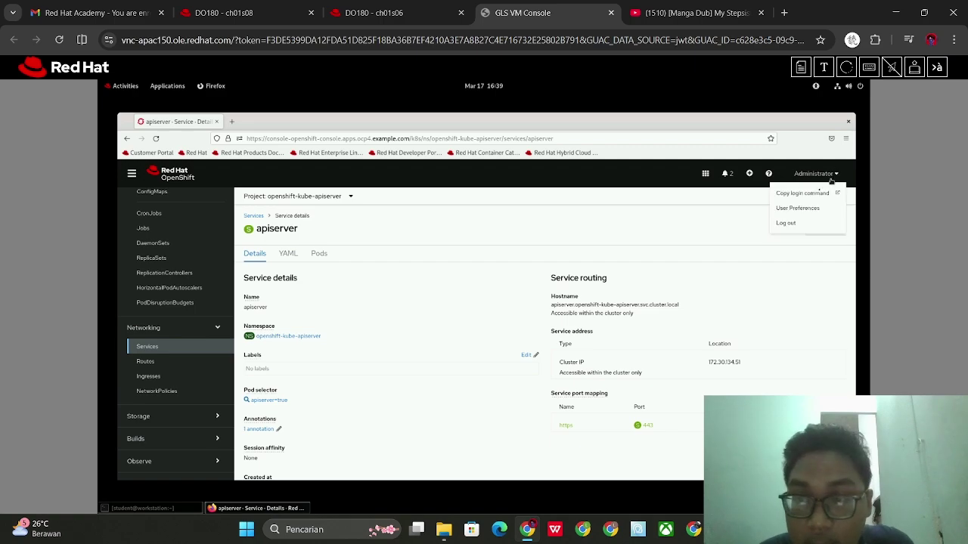
{"action": "left_click", "coordinate": [793, 226]}
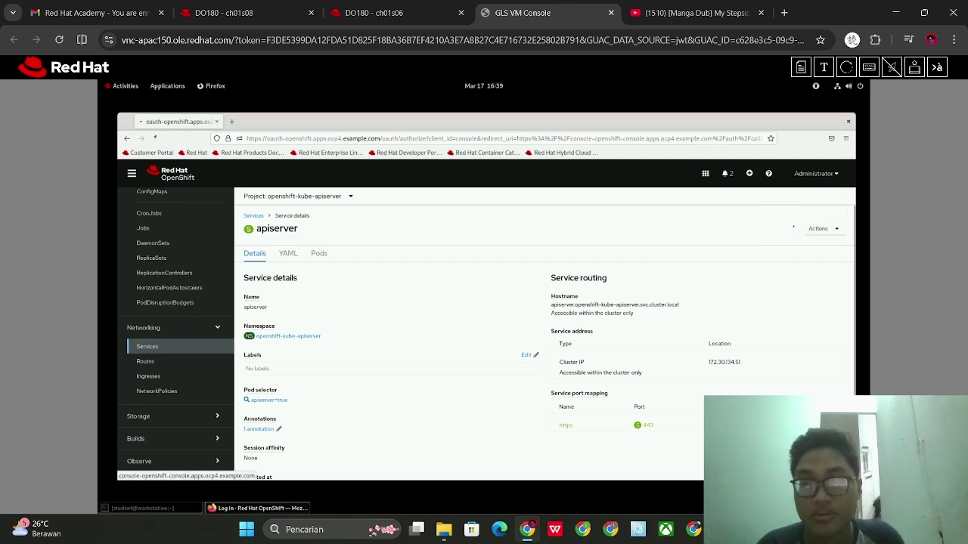
Maximize the workstation terminal and clear its screen
{"action": "left_click", "coordinate": [148, 509]}
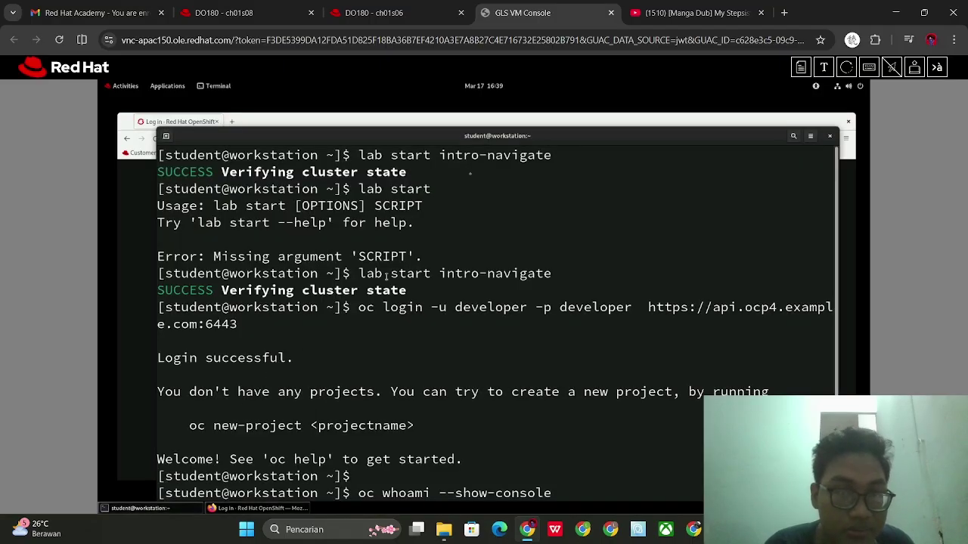
{"action": "left_click_drag", "start_coordinate": [486, 134], "coordinate": [483, 115]}
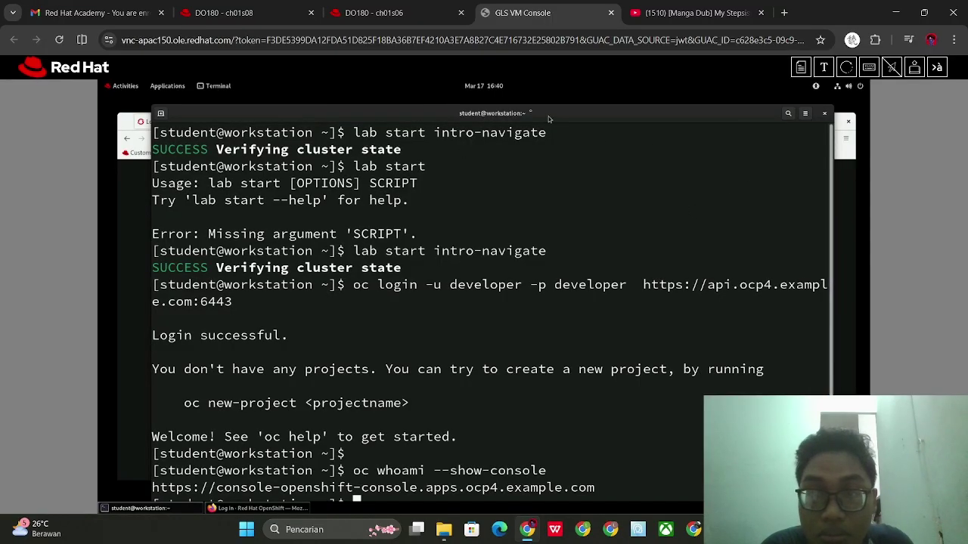
{"action": "double_click", "coordinate": [514, 113]}
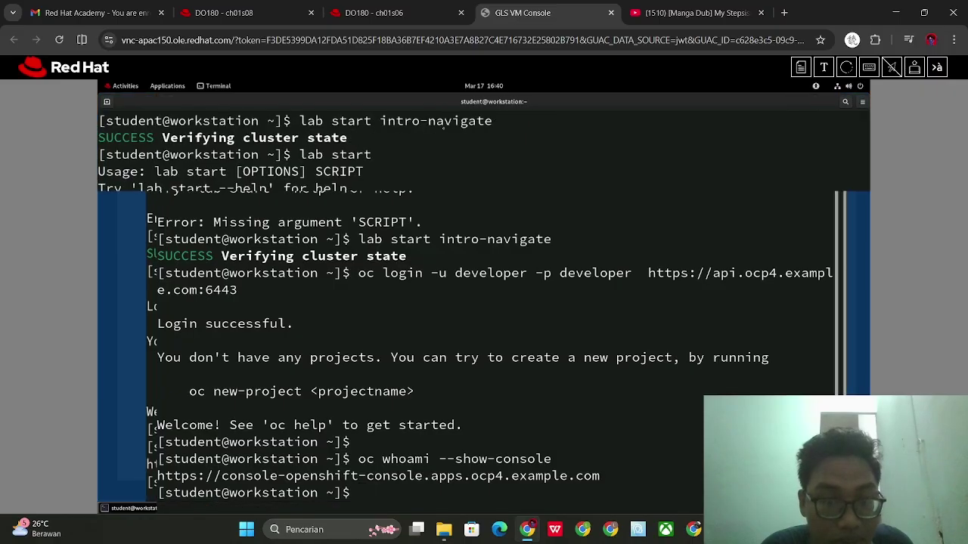
{"action": "left_click", "coordinate": [366, 9]}
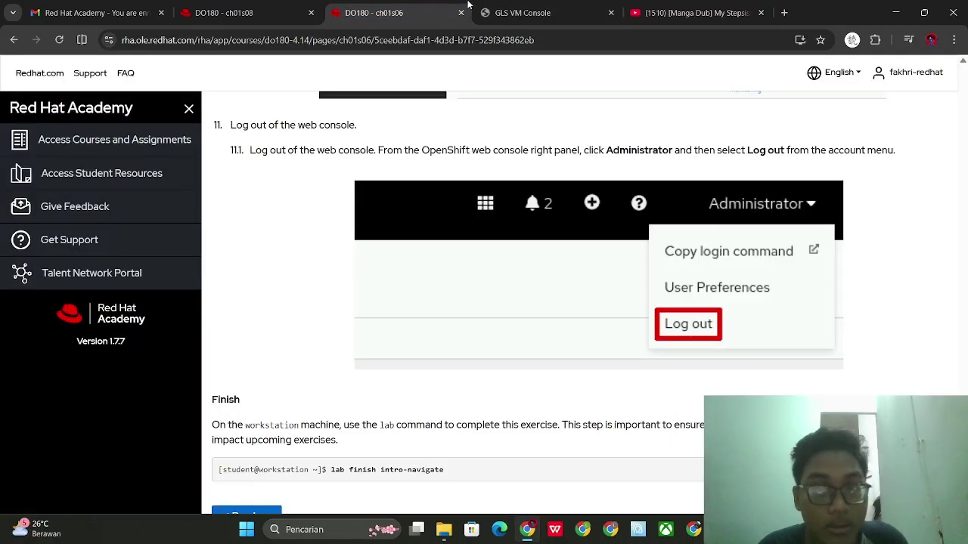
{"action": "left_click", "coordinate": [514, 9]}
{"action": "type", "text": "clear"}
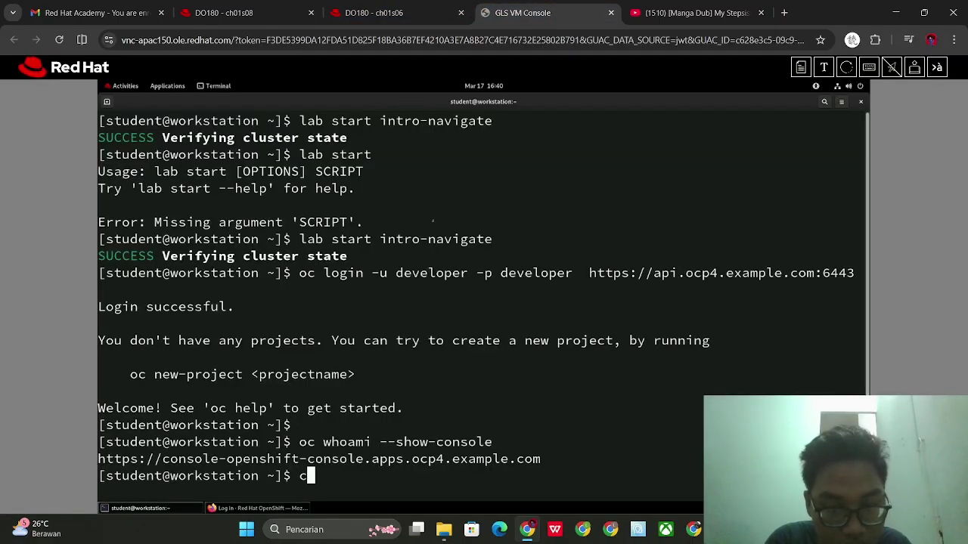
{"action": "key", "text": "Return"}
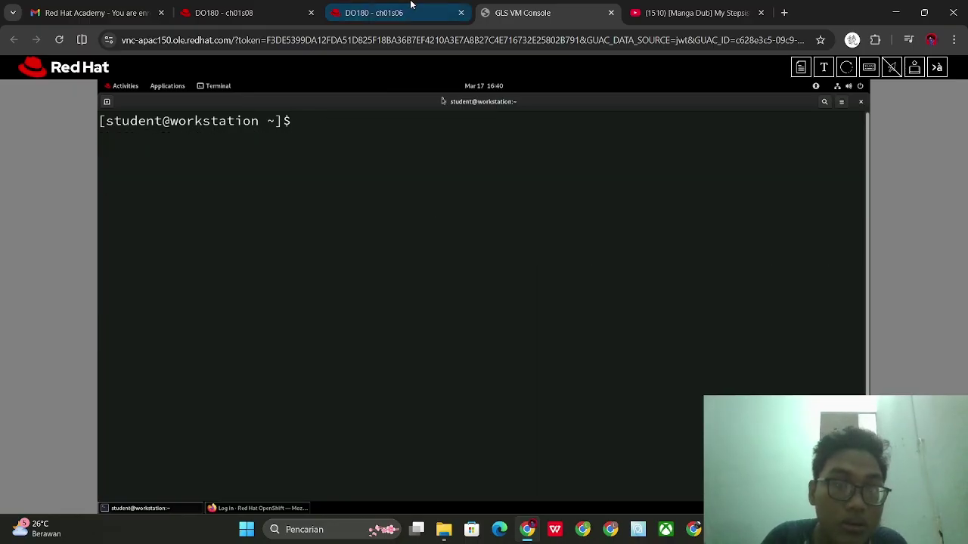
Run 'lab finish intro-navigate' from the course page in the terminal
{"action": "left_click", "coordinate": [408, 8]}
{"action": "scroll", "coordinate": [474, 292], "scroll_direction": "down", "scroll_amount": 1}
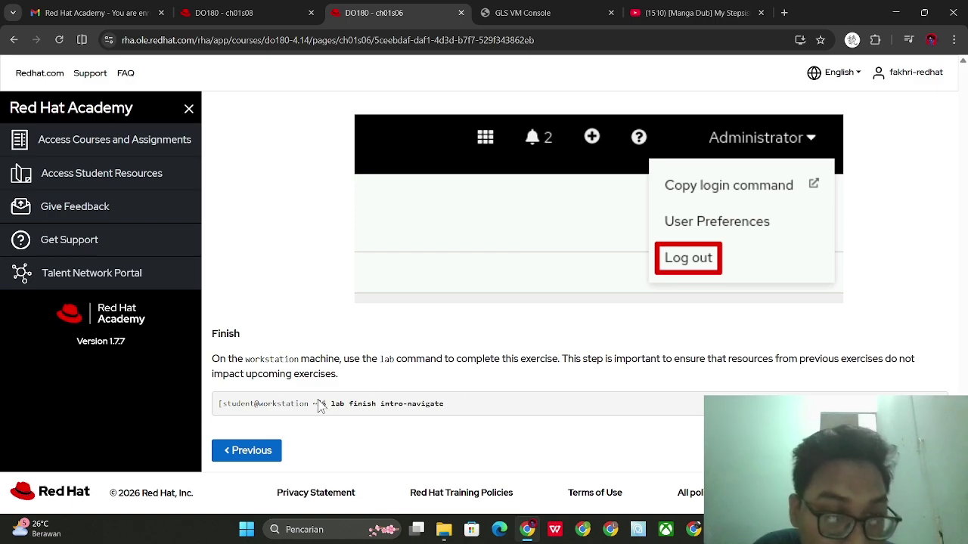
{"action": "left_click_drag", "start_coordinate": [330, 404], "coordinate": [478, 410]}
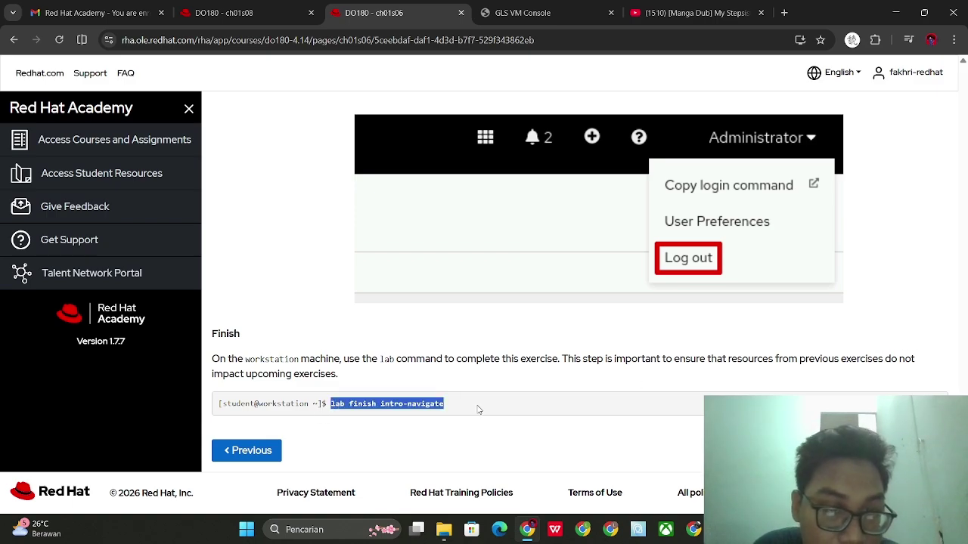
{"action": "key", "text": "ctrl+Tab"}
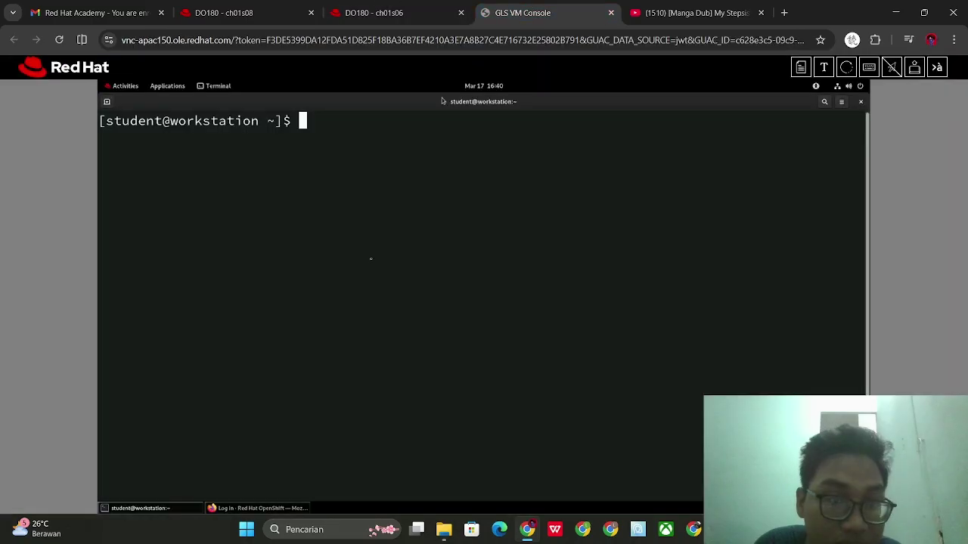
{"action": "type", "text": "lab finish intro-navigate"}
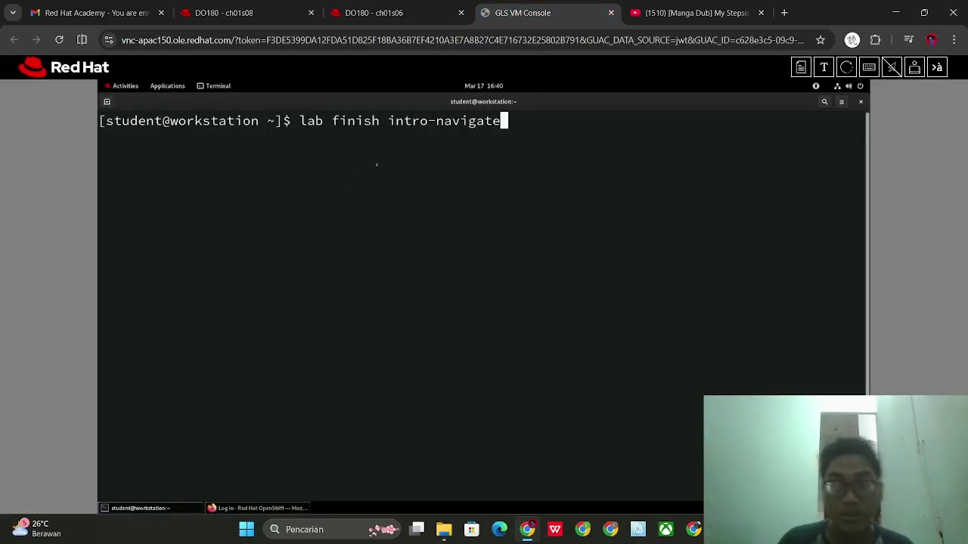
{"action": "key", "text": "Return"}
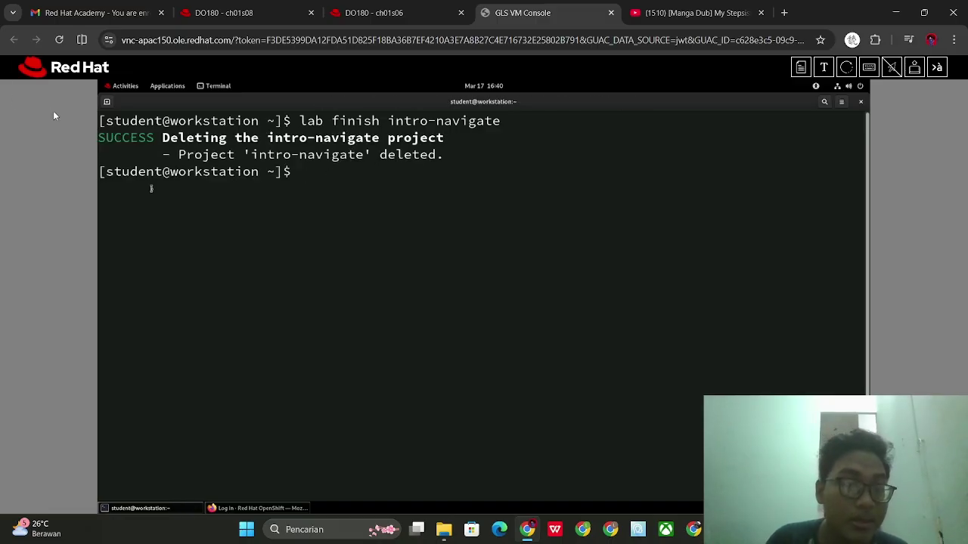
Review the SUCCESS output reporting the intro-navigate project deleted
{"action": "left_click_drag", "start_coordinate": [99, 137], "coordinate": [456, 149]}
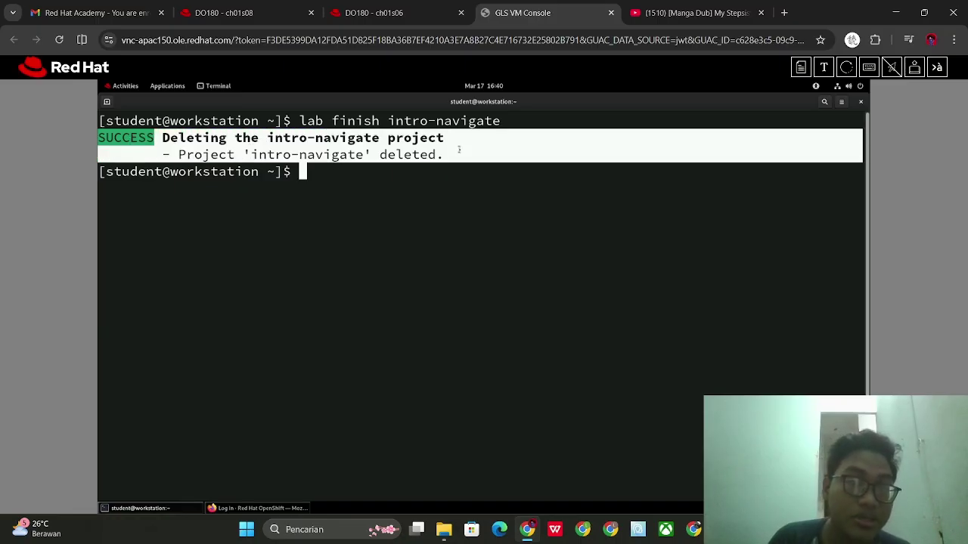
{"action": "left_click", "coordinate": [456, 149]}
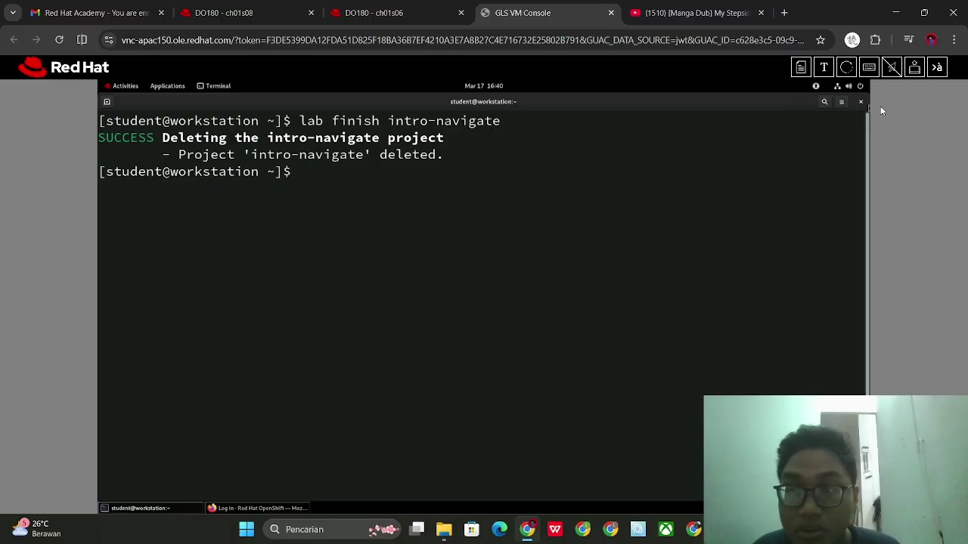
{"action": "left_click", "coordinate": [236, 508]}
{"action": "left_click", "coordinate": [256, 507]}
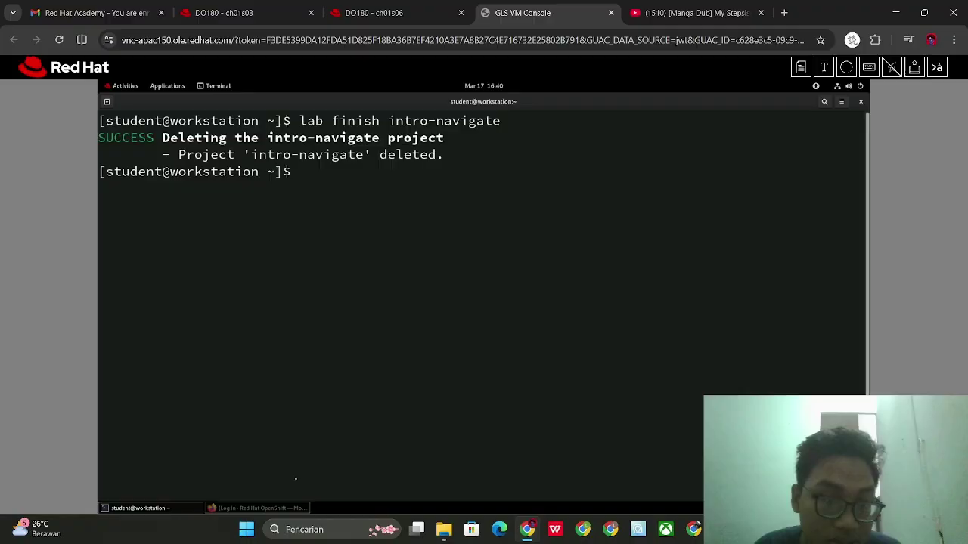
{"action": "left_click", "coordinate": [257, 506]}
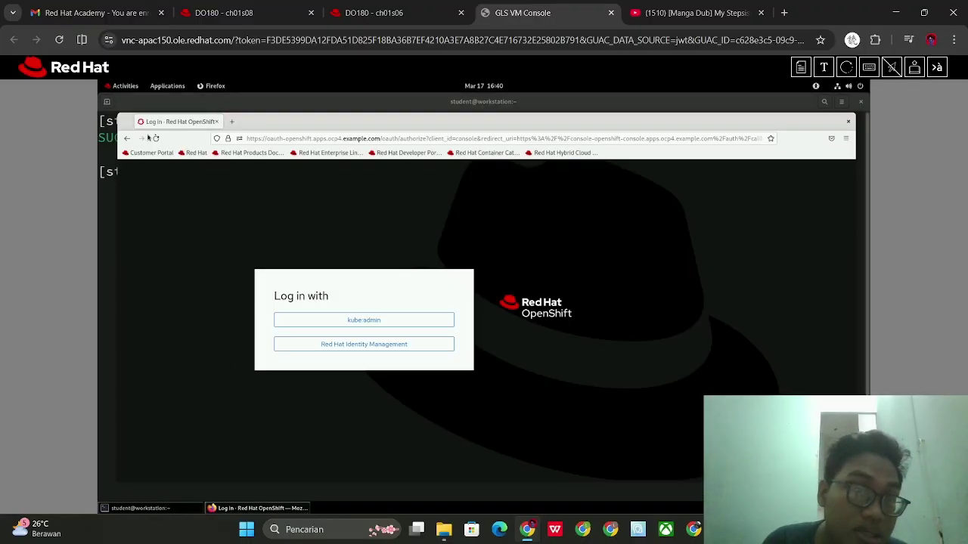
{"action": "left_click", "coordinate": [360, 342]}
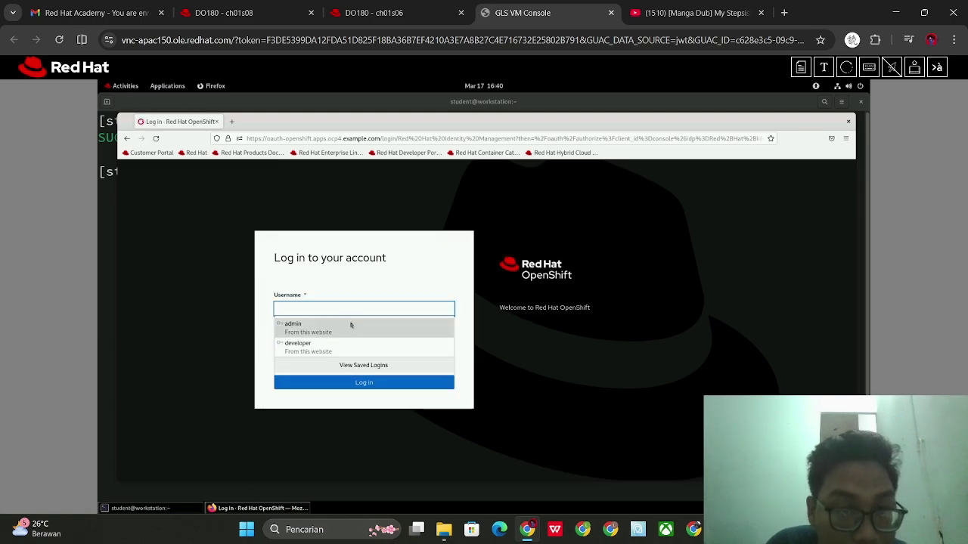
{"action": "left_click", "coordinate": [352, 331]}
{"action": "left_click", "coordinate": [351, 386]}
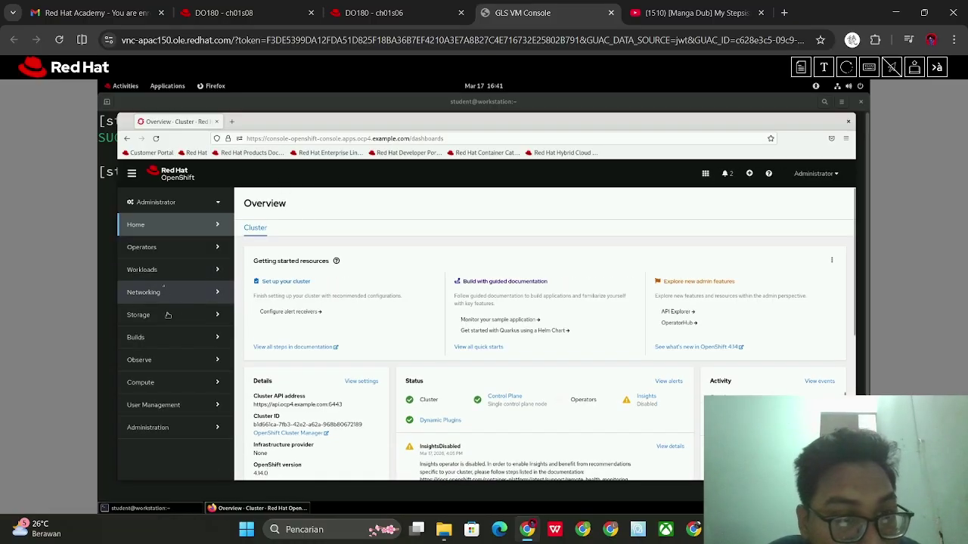
{"action": "left_click", "coordinate": [157, 248]}
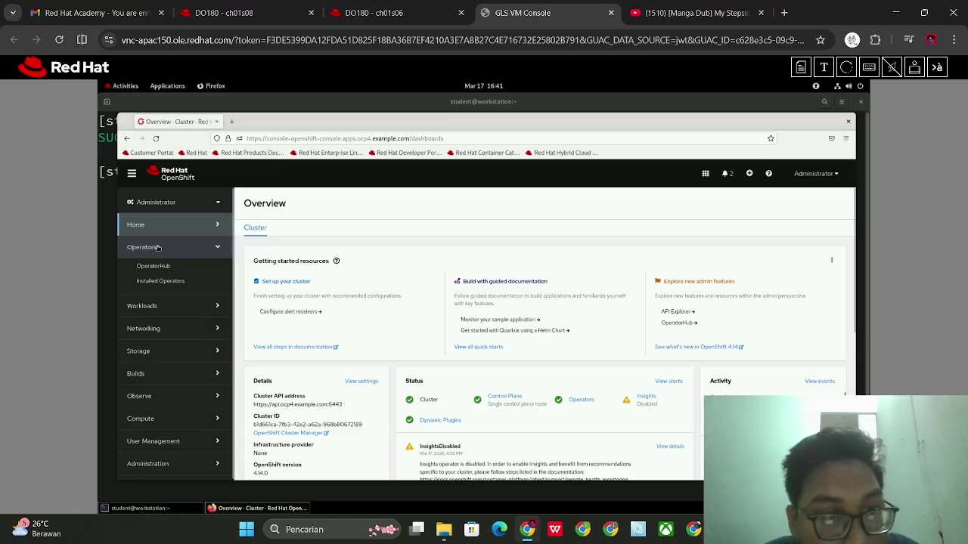
{"action": "left_click", "coordinate": [174, 327]}
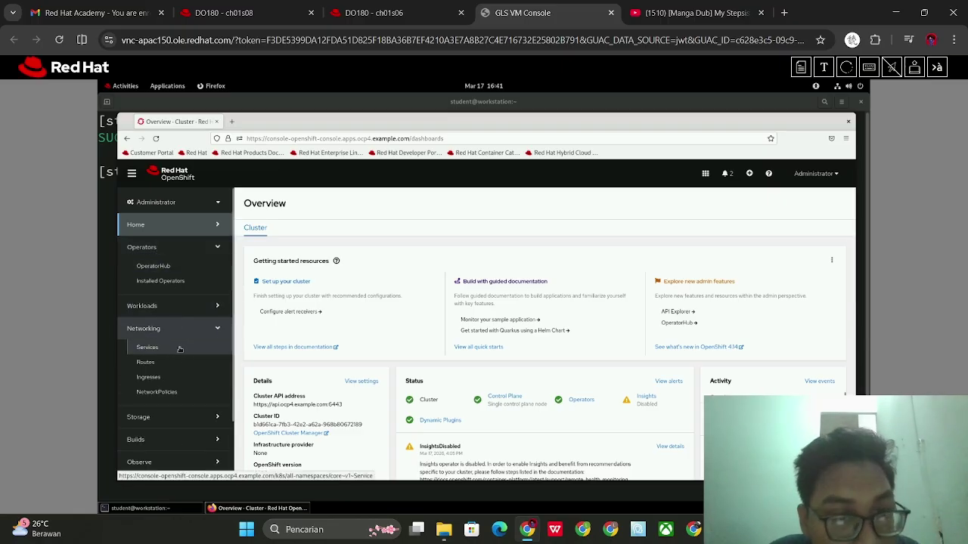
{"action": "left_click", "coordinate": [182, 349]}
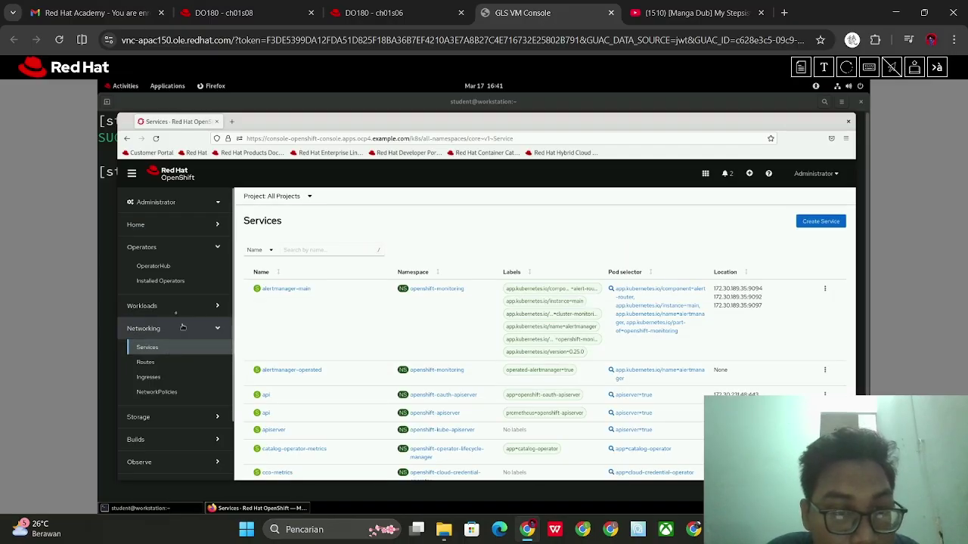
{"action": "left_click", "coordinate": [127, 139]}
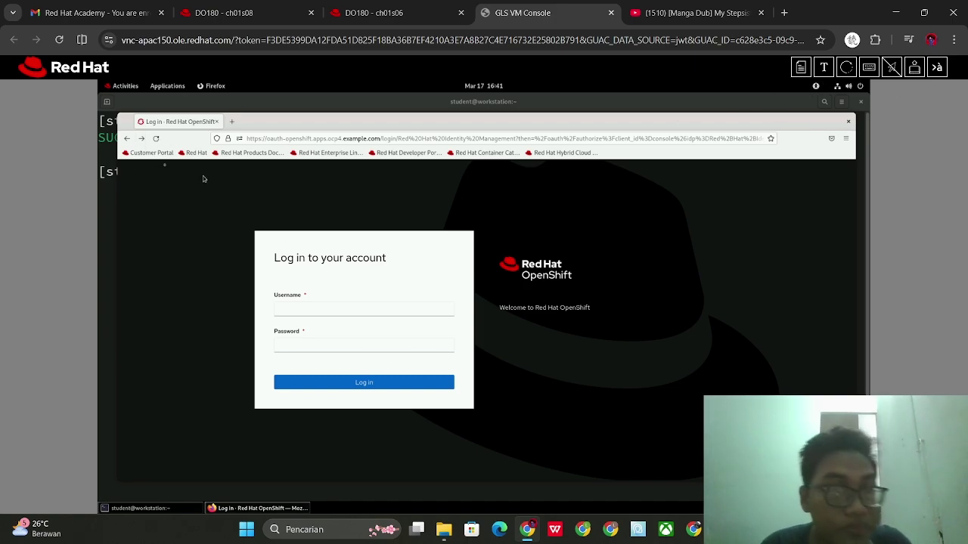
{"action": "left_click", "coordinate": [105, 155]}
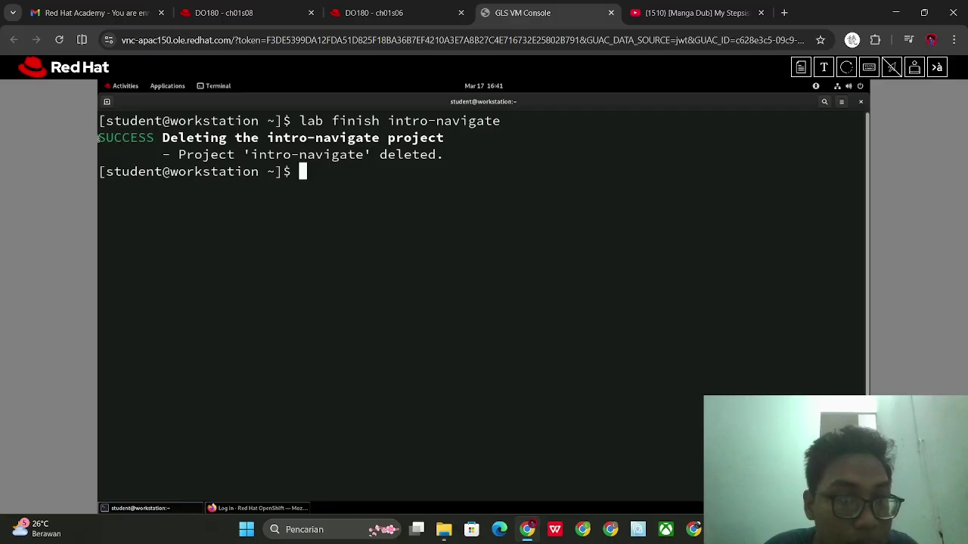
Review the lab finish success output, then scroll the course page to the Guided Exercise outcomes
{"action": "left_click_drag", "start_coordinate": [100, 139], "coordinate": [440, 154]}
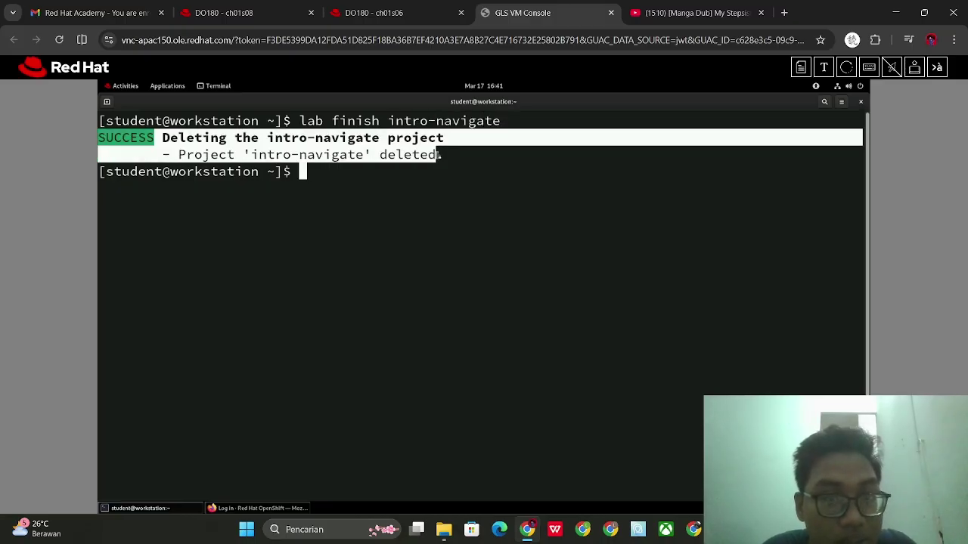
{"action": "left_click", "coordinate": [440, 155]}
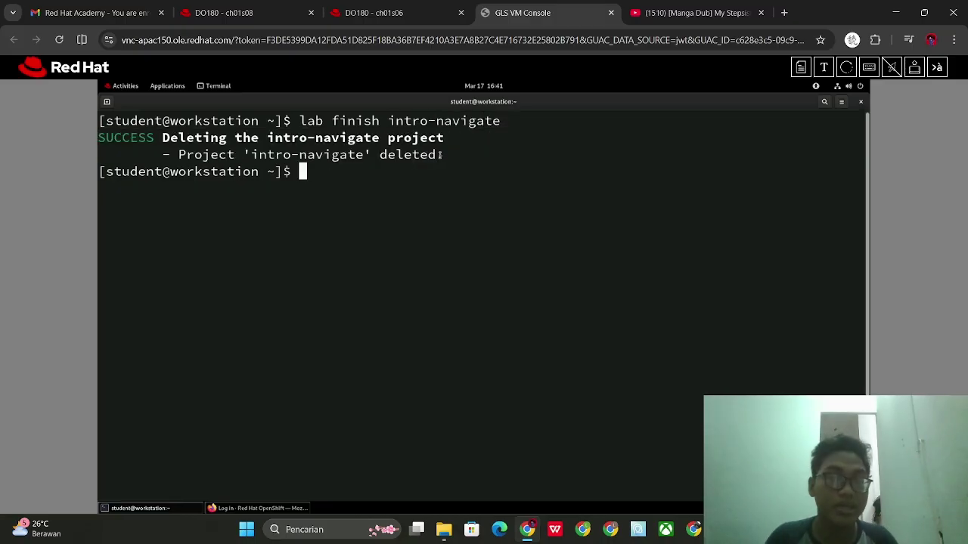
{"action": "left_click", "coordinate": [421, 5]}
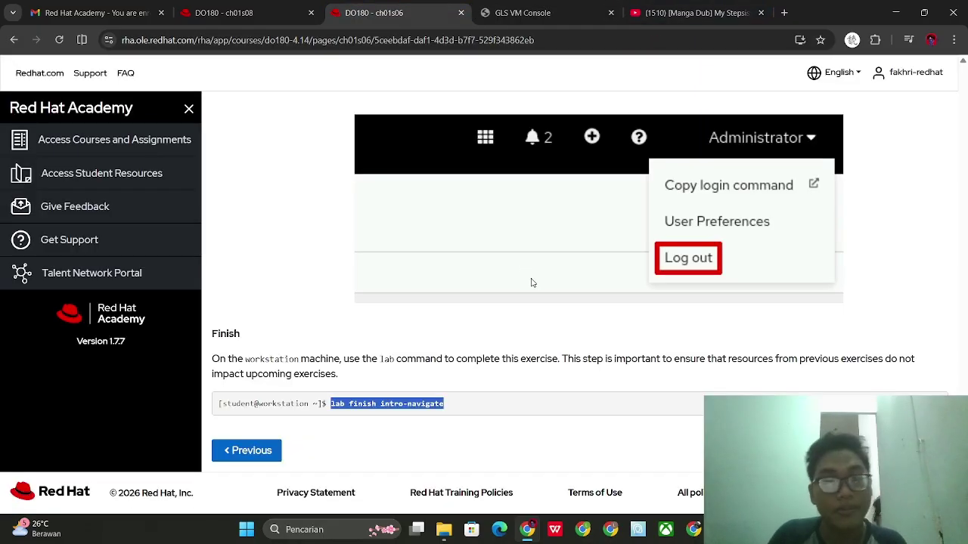
{"action": "scroll", "coordinate": [923, 124], "scroll_direction": "up", "scroll_amount": 20}
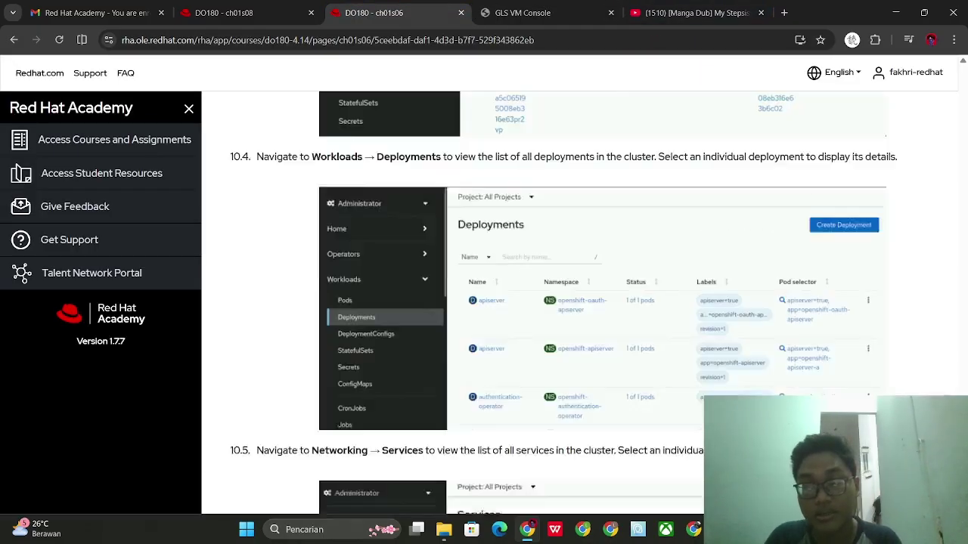
{"action": "scroll", "coordinate": [625, 264], "scroll_direction": "down", "scroll_amount": 8}
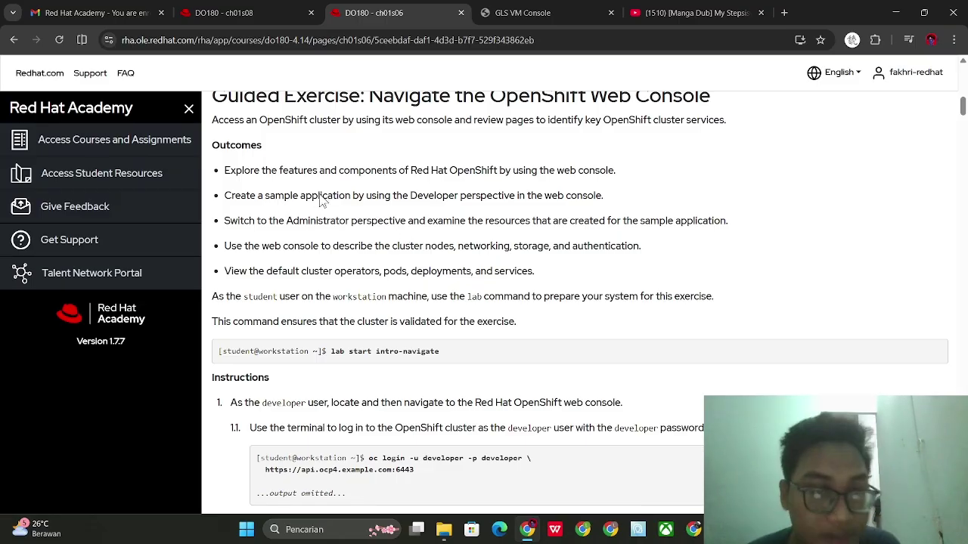
Scroll the course page past steps 10.4 and 10.5 to the Finish section with lab finish intro-navigate
{"action": "left_click_drag", "start_coordinate": [293, 221], "coordinate": [392, 230]}
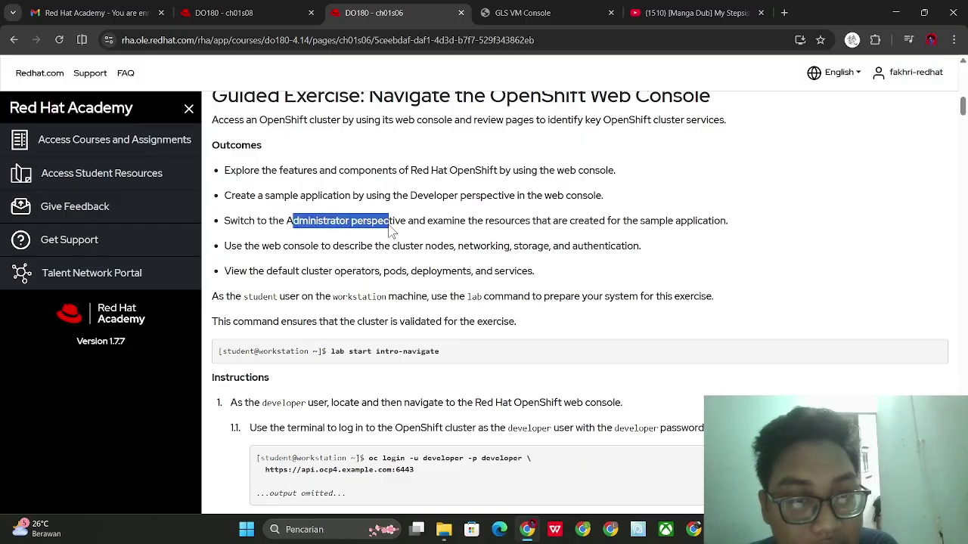
{"action": "left_click", "coordinate": [392, 231]}
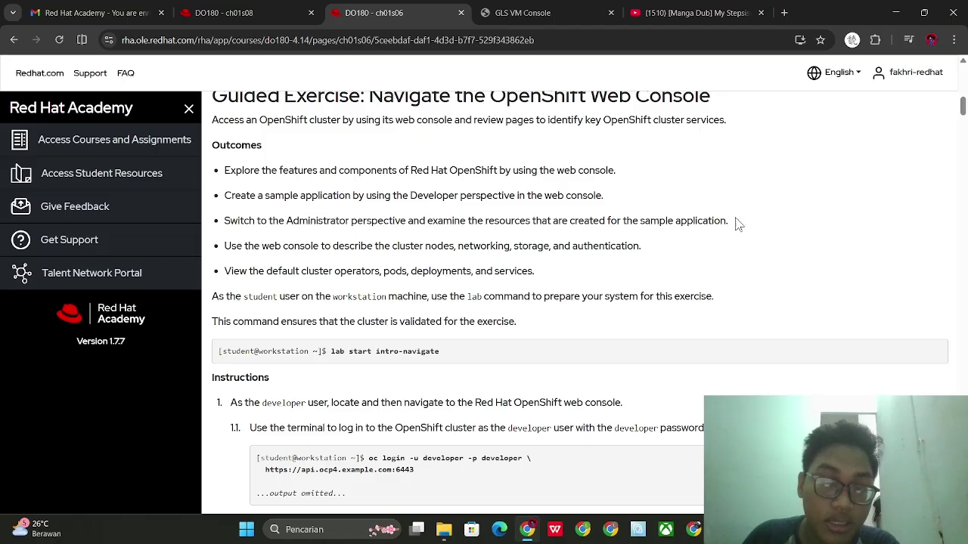
{"action": "left_click_drag", "start_coordinate": [963, 108], "coordinate": [967, 514]}
{"action": "scroll", "coordinate": [602, 313], "scroll_direction": "up", "scroll_amount": 10}
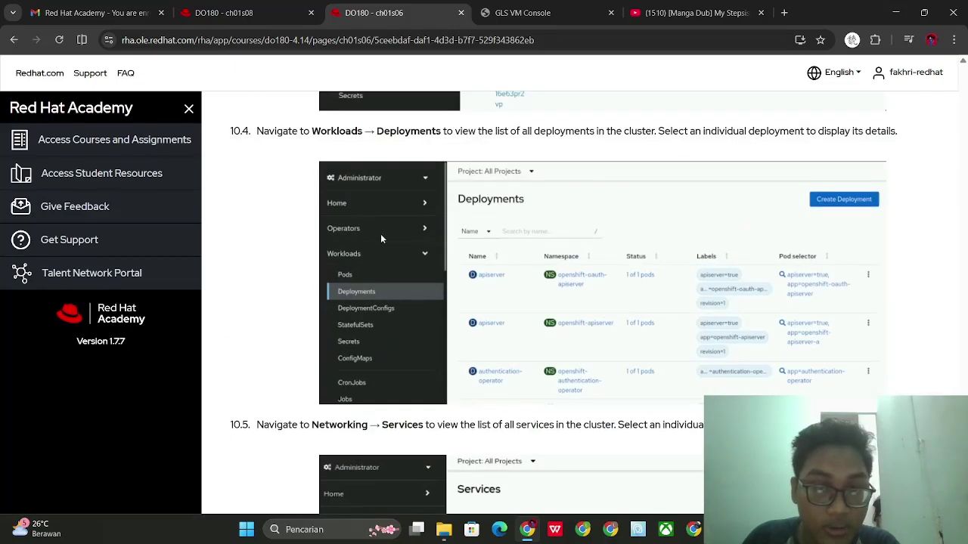
{"action": "scroll", "coordinate": [381, 239], "scroll_direction": "up", "scroll_amount": 2}
{"action": "scroll", "coordinate": [452, 432], "scroll_direction": "down", "scroll_amount": 3}
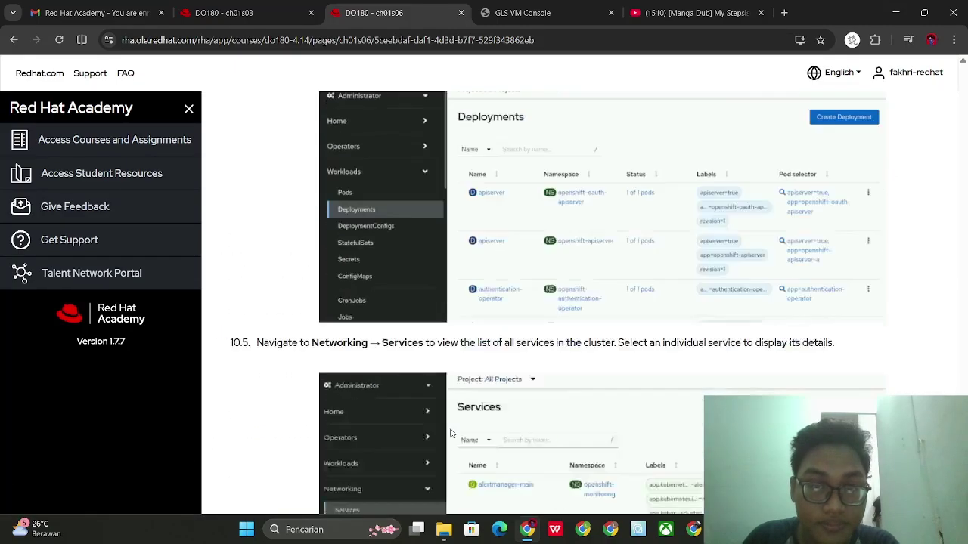
{"action": "scroll", "coordinate": [451, 433], "scroll_direction": "down", "scroll_amount": 9}
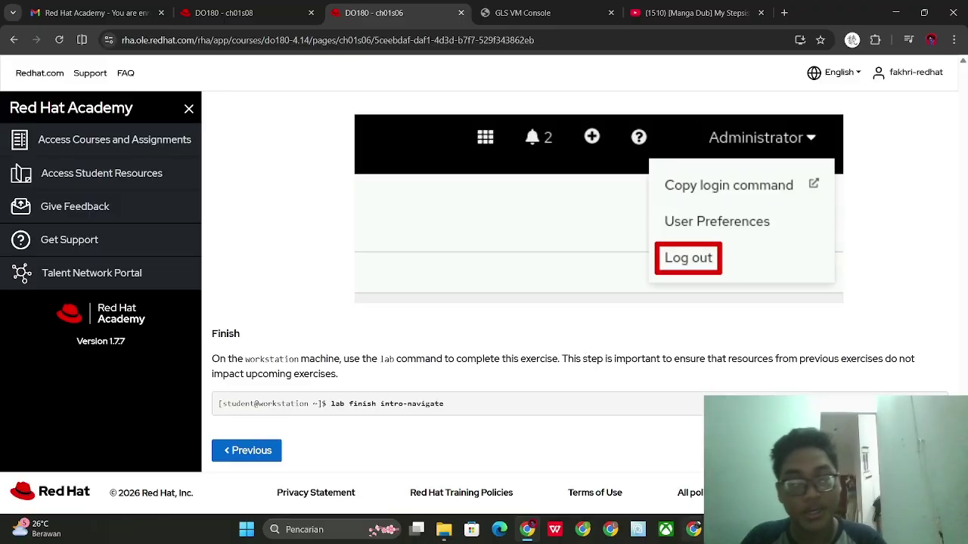
{"action": "left_click", "coordinate": [722, 530]}
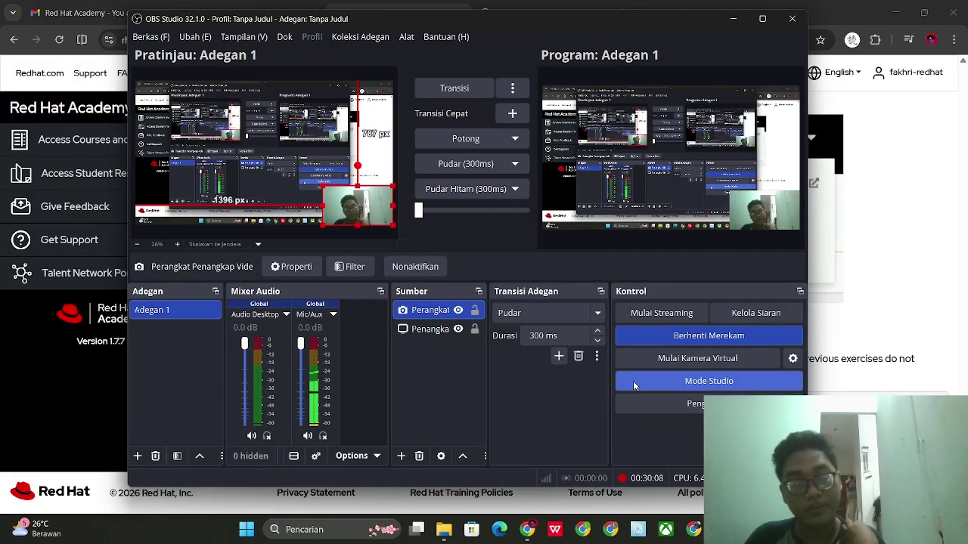